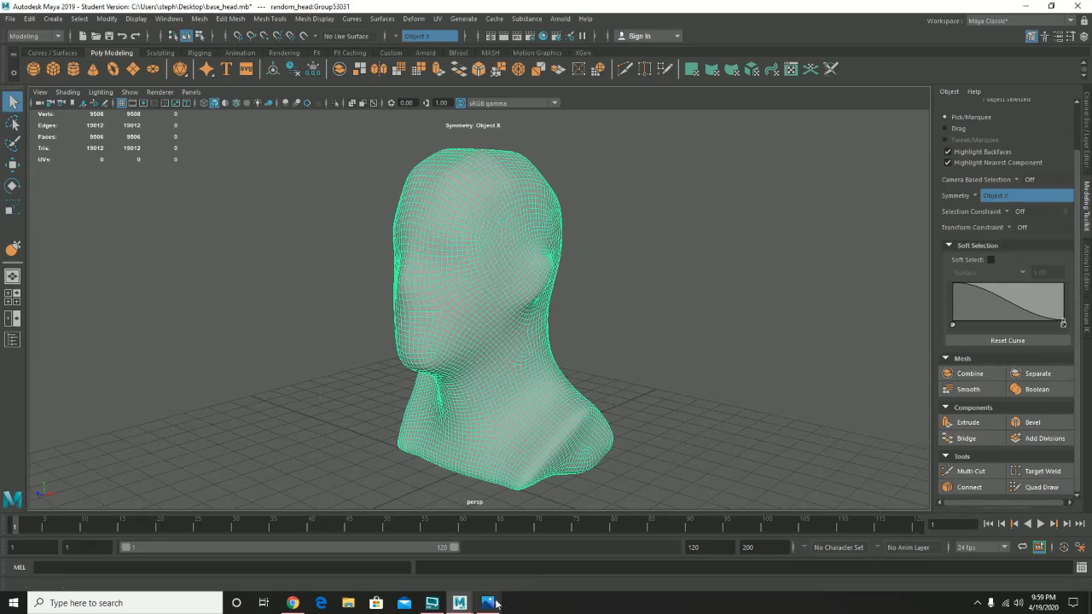
Switch to Photos, compare the two sculpted head reference images and return to Maya
{"action": "left_click", "coordinate": [526, 517]}
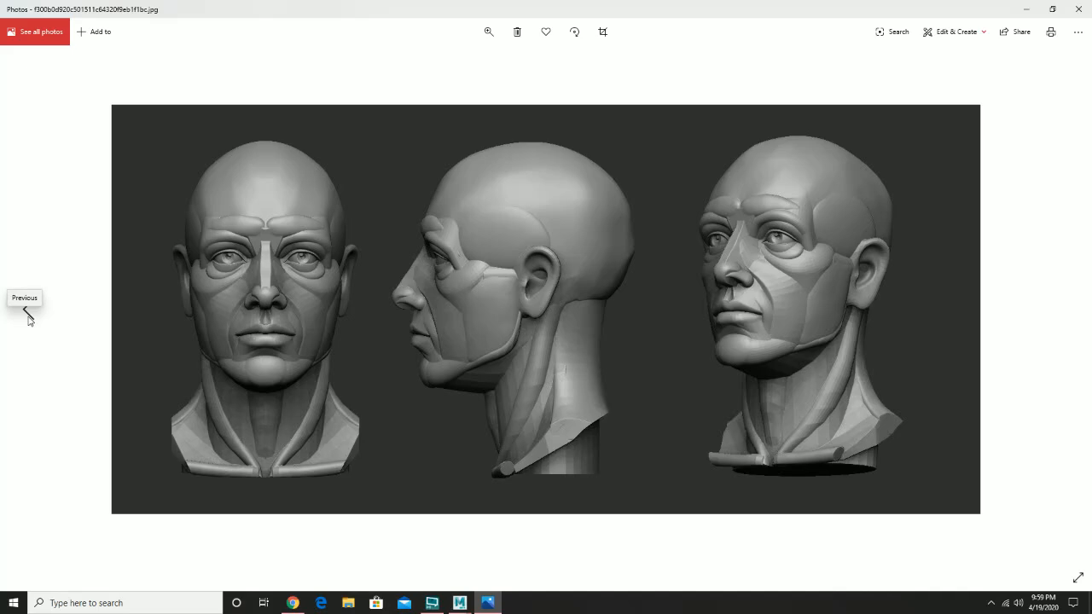
{"action": "left_click", "coordinate": [27, 311]}
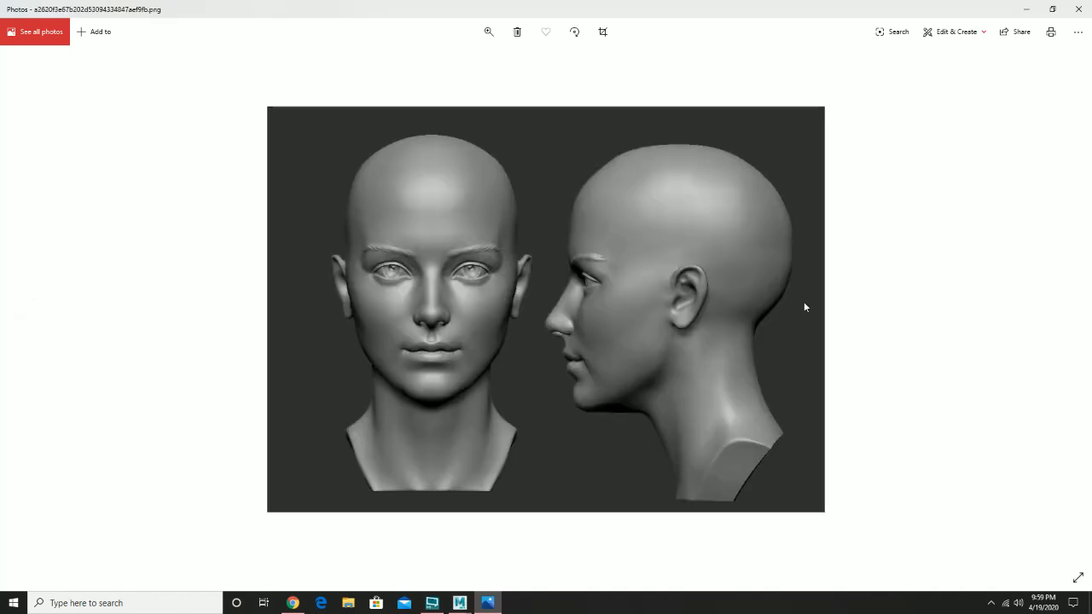
{"action": "left_click", "coordinate": [1064, 308]}
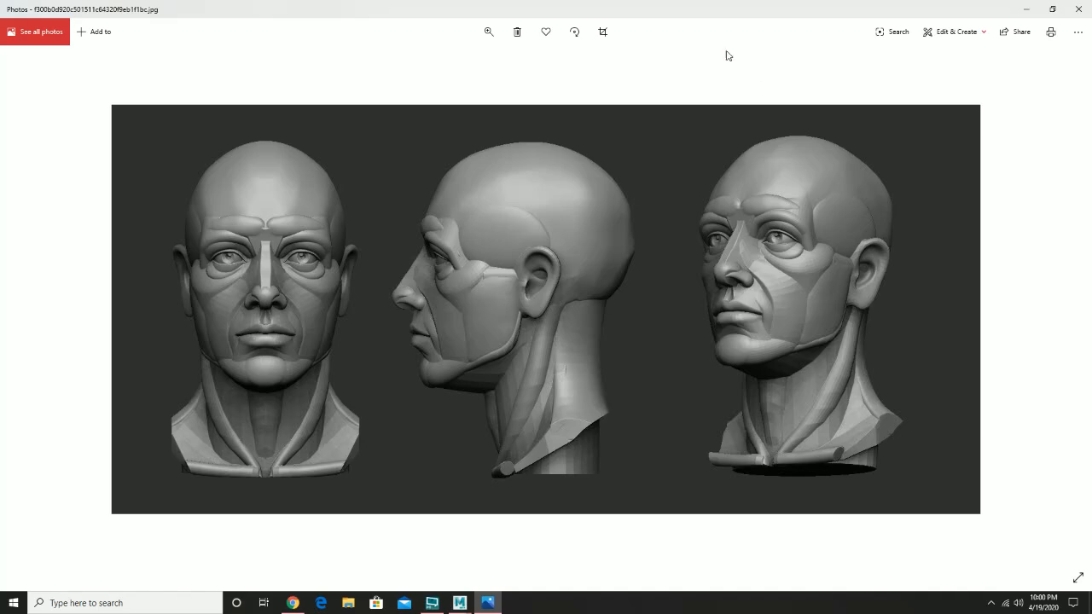
{"action": "left_click_drag", "start_coordinate": [254, 13], "coordinate": [1091, 197]}
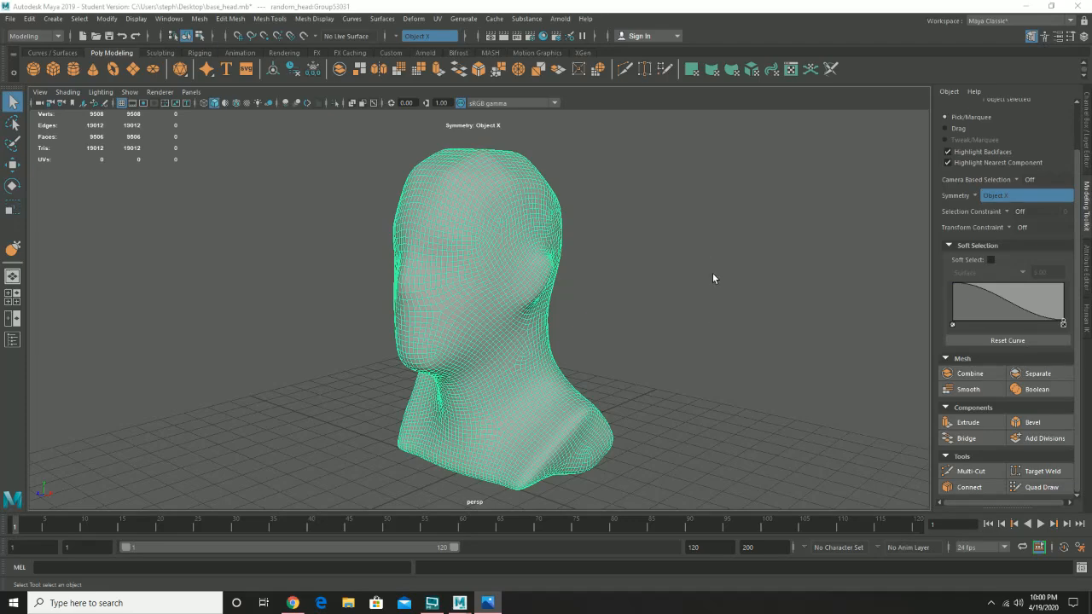
Examine the base head mesh from the front, three-quarter and side, including the jaw and neck
{"action": "left_click_drag", "start_coordinate": [693, 225], "coordinate": [612, 264], "text": "alt"}
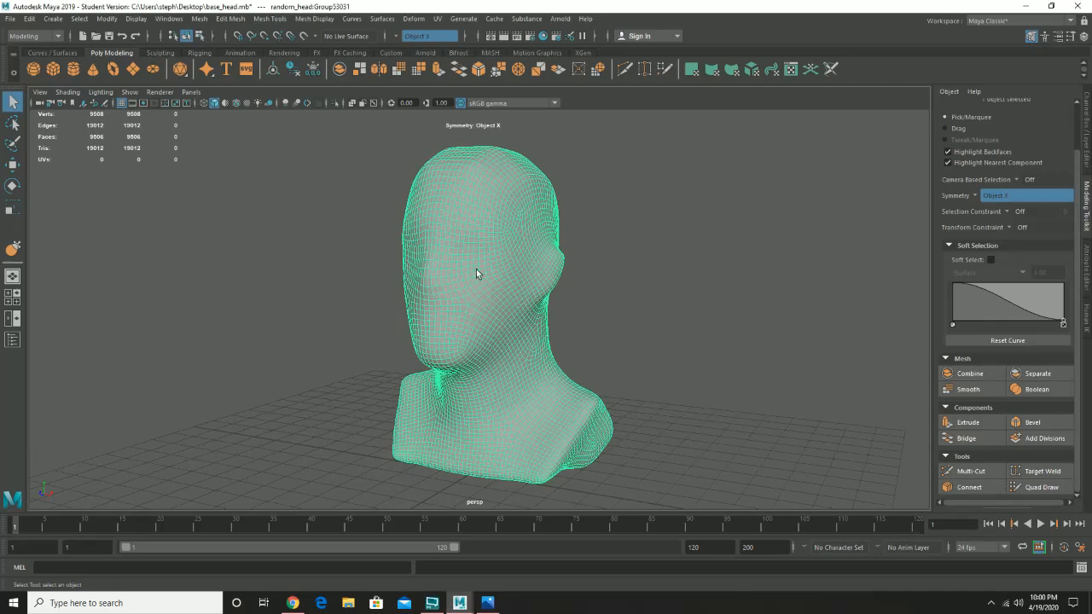
{"action": "right_click_drag", "start_coordinate": [477, 272], "coordinate": [504, 295], "text": "alt"}
{"action": "left_click_drag", "start_coordinate": [504, 294], "coordinate": [563, 303], "text": "alt"}
{"action": "right_click_drag", "start_coordinate": [633, 313], "coordinate": [529, 340], "text": "alt"}
{"action": "left_click_drag", "start_coordinate": [523, 345], "coordinate": [479, 315], "text": "alt"}
{"action": "right_click_drag", "start_coordinate": [444, 271], "coordinate": [595, 366], "text": "alt"}
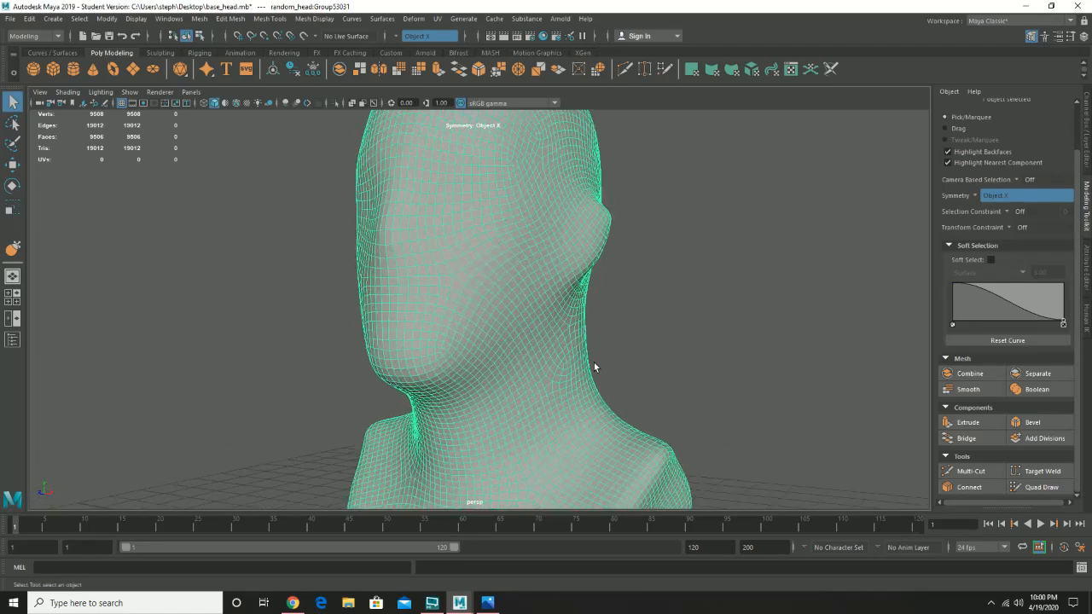
{"action": "left_click_drag", "start_coordinate": [618, 357], "coordinate": [544, 370], "text": "alt"}
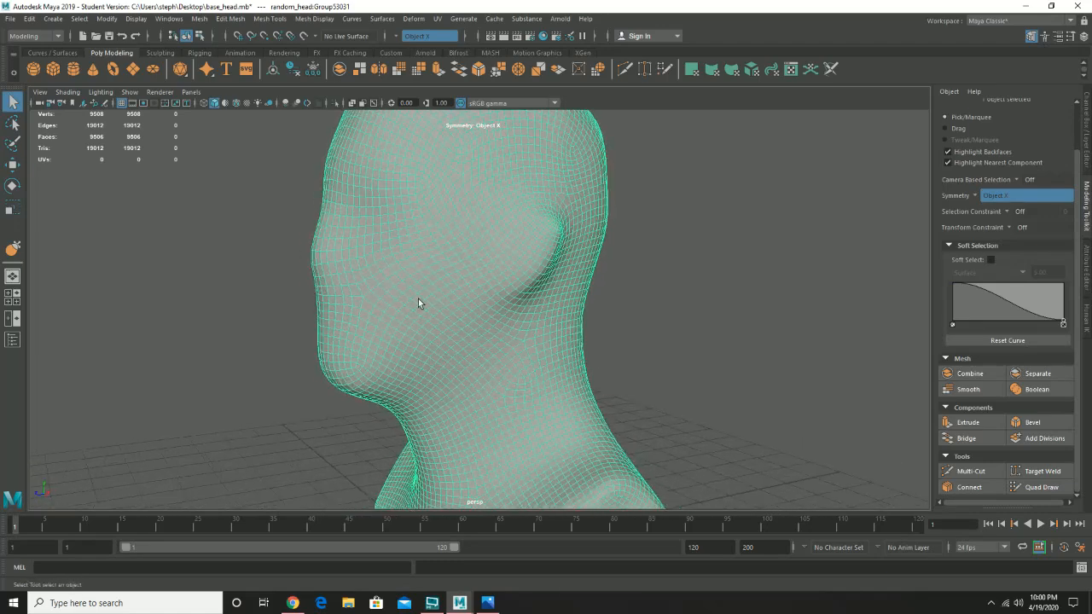
{"action": "mouse_move", "coordinate": [421, 397]}
{"action": "left_mouse_down", "text": "alt"}
{"action": "mouse_move", "coordinate": [414, 390]}
{"action": "mouse_move", "coordinate": [412, 404]}
{"action": "left_mouse_up", "text": "alt"}
{"action": "middle_click_drag", "start_coordinate": [413, 404], "coordinate": [468, 344], "text": "alt"}
{"action": "left_click_drag", "start_coordinate": [468, 344], "coordinate": [456, 342], "text": "alt"}
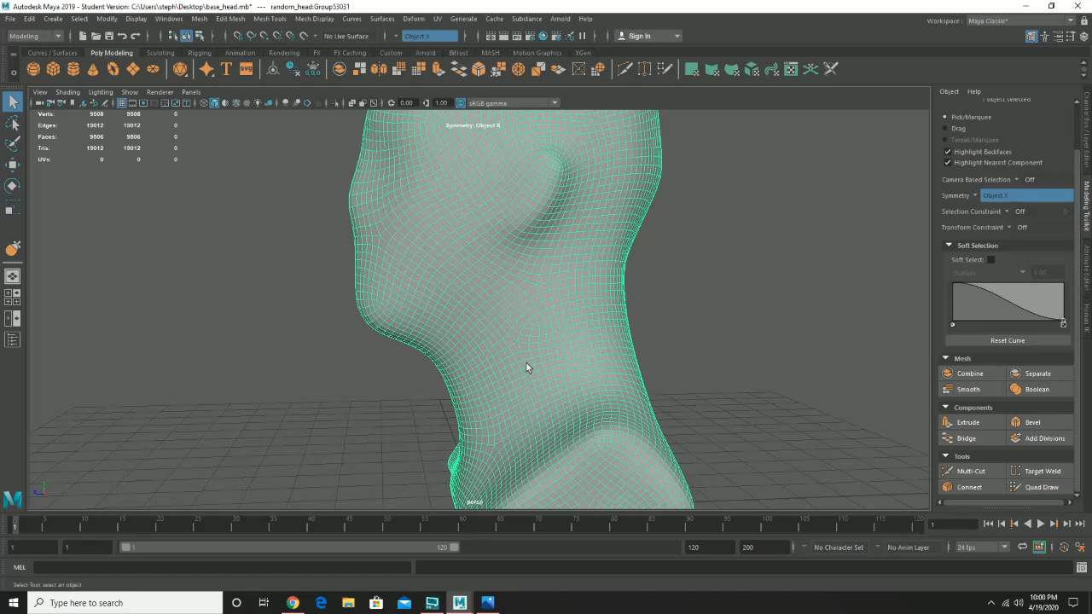
Activate the Grab sculpting tool on the head mesh and open its tool settings
{"action": "left_click", "coordinate": [160, 52]}
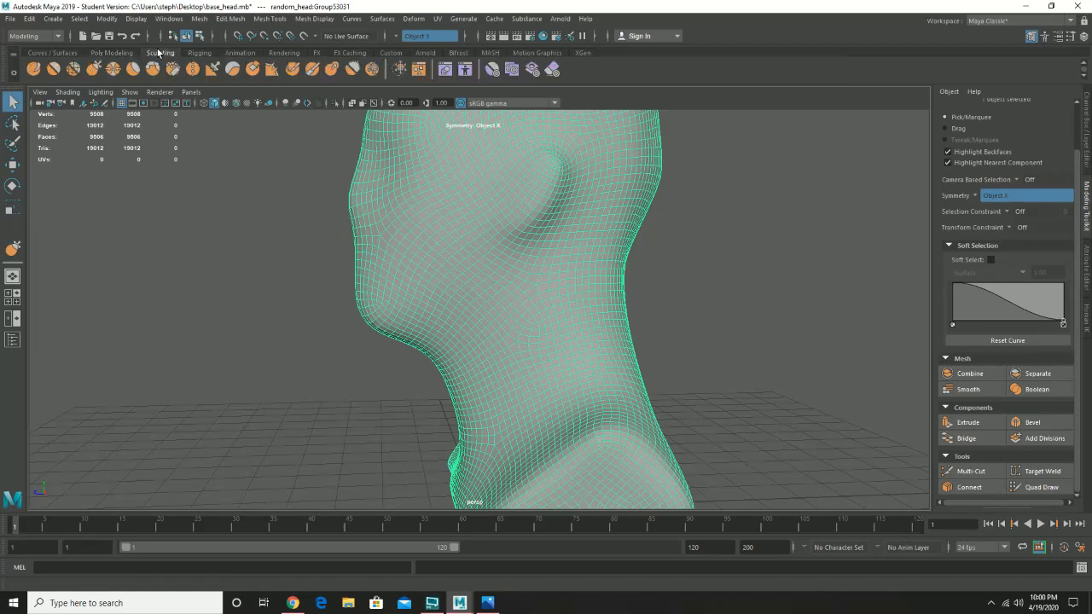
{"action": "left_click_drag", "start_coordinate": [487, 345], "coordinate": [499, 346], "text": "alt"}
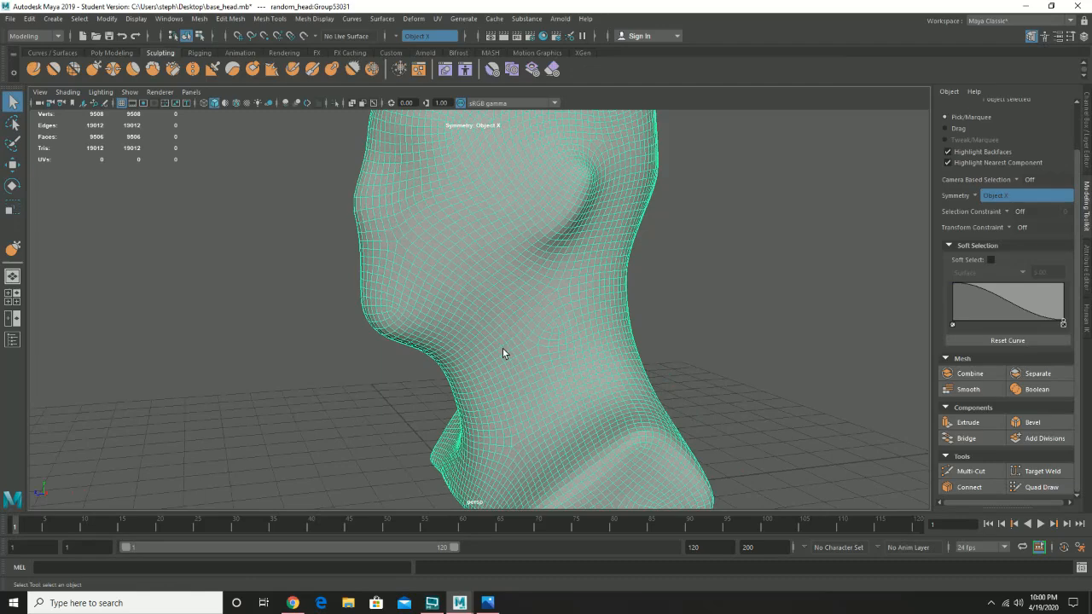
{"action": "double_click", "coordinate": [96, 70]}
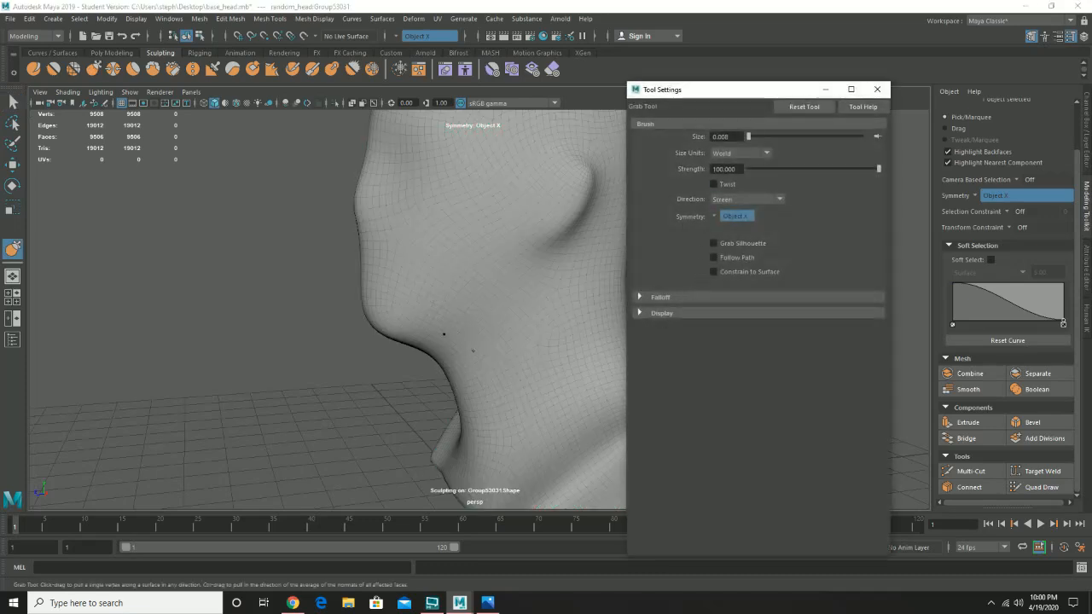
{"action": "left_click_drag", "start_coordinate": [510, 259], "coordinate": [529, 261], "text": "alt"}
{"action": "right_click_drag", "start_coordinate": [461, 310], "coordinate": [421, 276], "text": "alt"}
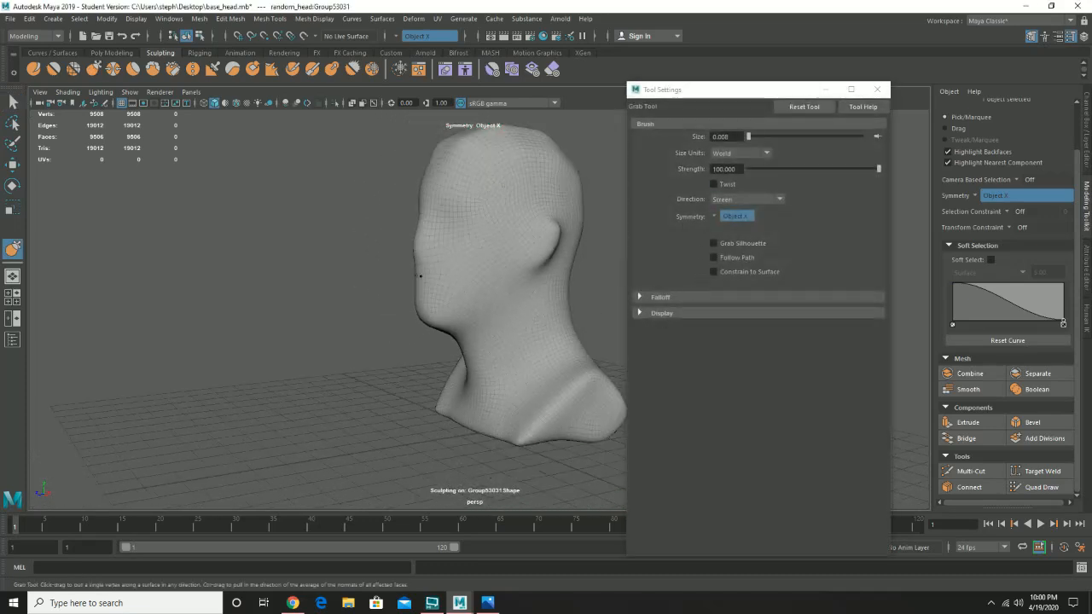
Set the Grab brush size to 4 and check its coverage on the head
{"action": "left_click", "coordinate": [735, 134]}
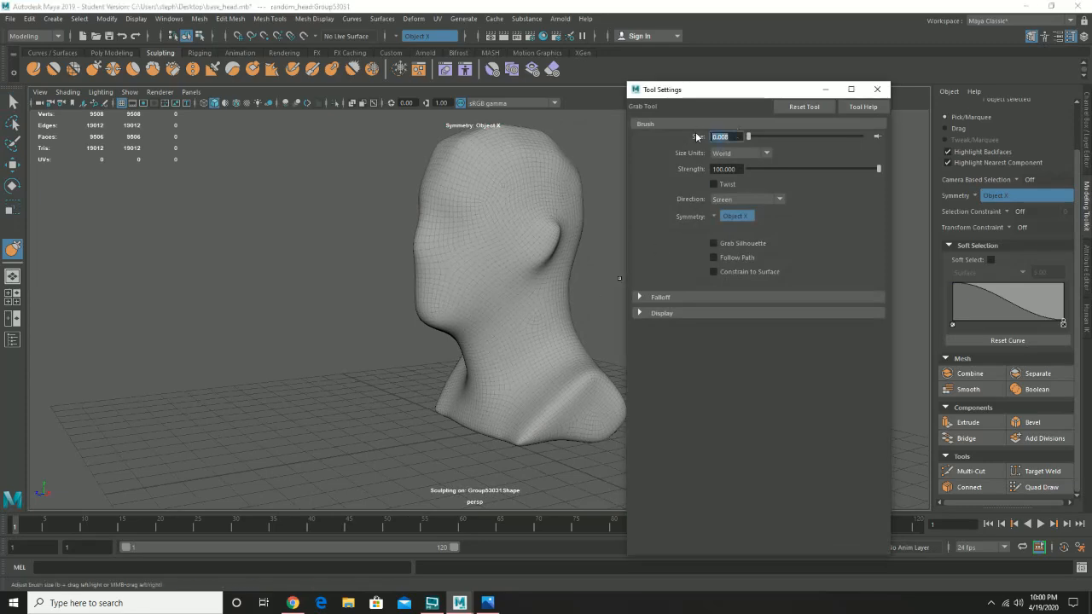
{"action": "type", "text": "4"}
{"action": "key", "text": "Return"}
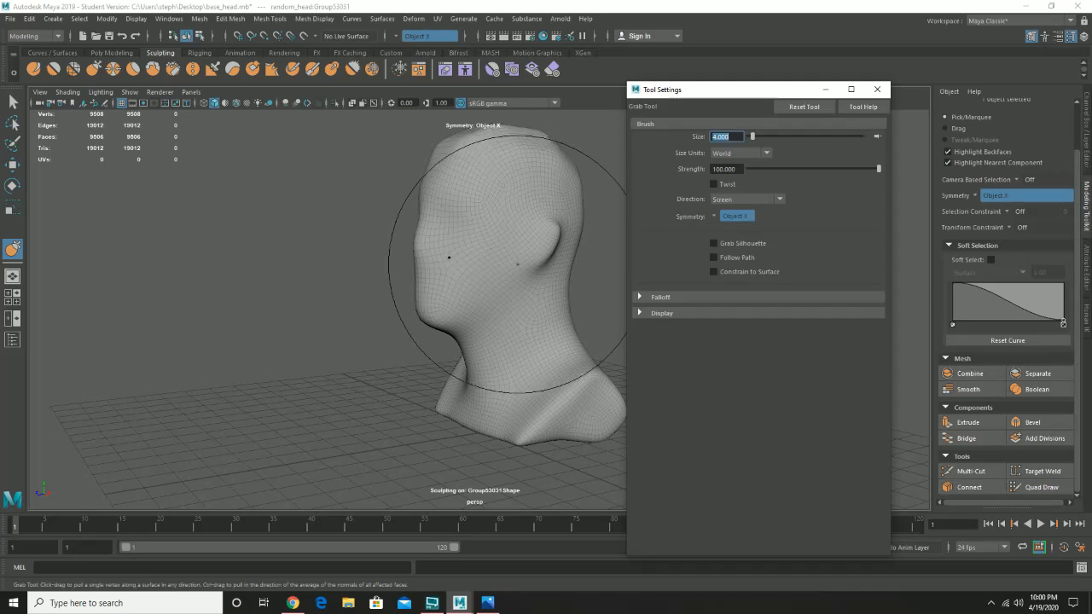
{"action": "right_click_drag", "start_coordinate": [442, 319], "coordinate": [524, 326], "text": "alt"}
{"action": "left_click_drag", "start_coordinate": [524, 327], "coordinate": [473, 312], "text": "alt"}
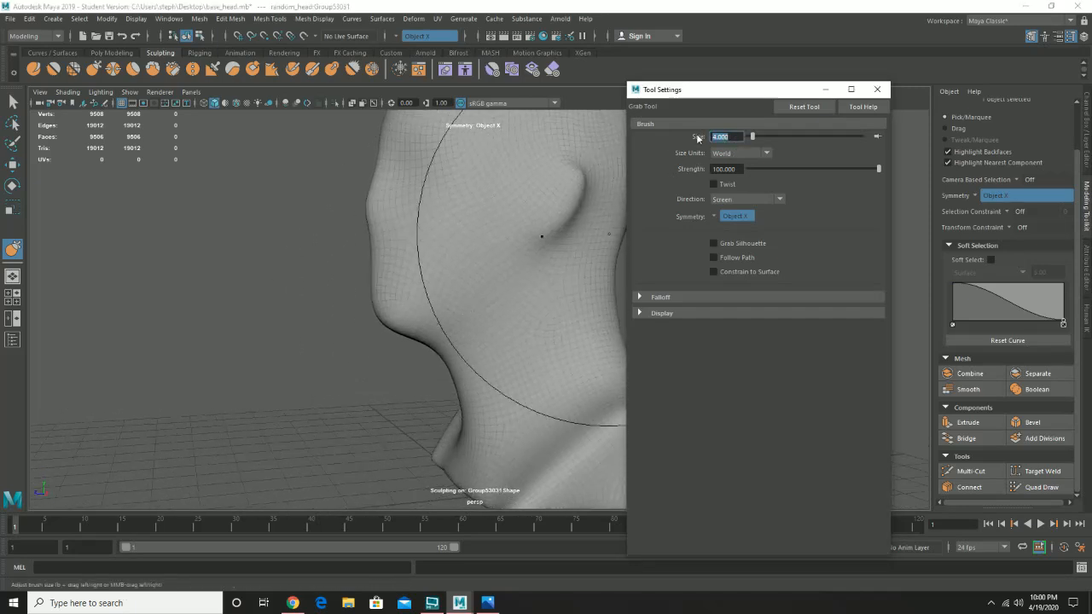
Set the Grab brush size to 2 and pull the neck back beneath the jaw to define the jawline
{"action": "type", "text": "2"}
{"action": "key", "text": "Return"}
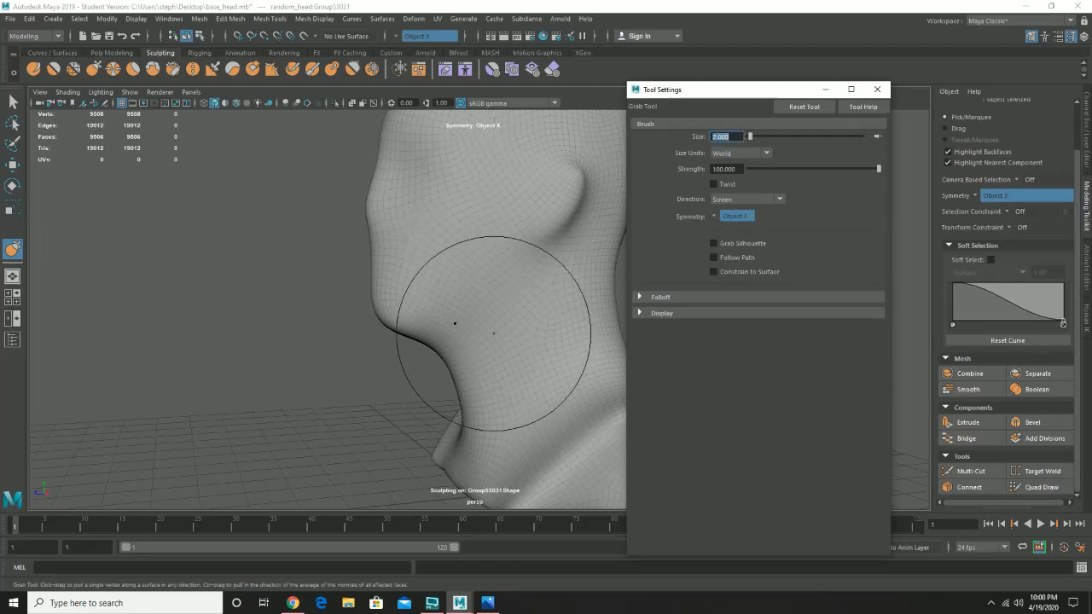
{"action": "mouse_move", "coordinate": [484, 349]}
{"action": "left_mouse_down"}
{"action": "mouse_move", "coordinate": [481, 373]}
{"action": "mouse_move", "coordinate": [512, 348]}
{"action": "mouse_move", "coordinate": [501, 341]}
{"action": "mouse_move", "coordinate": [575, 359]}
{"action": "mouse_move", "coordinate": [600, 348]}
{"action": "left_mouse_up"}
{"action": "key", "text": "shift"}
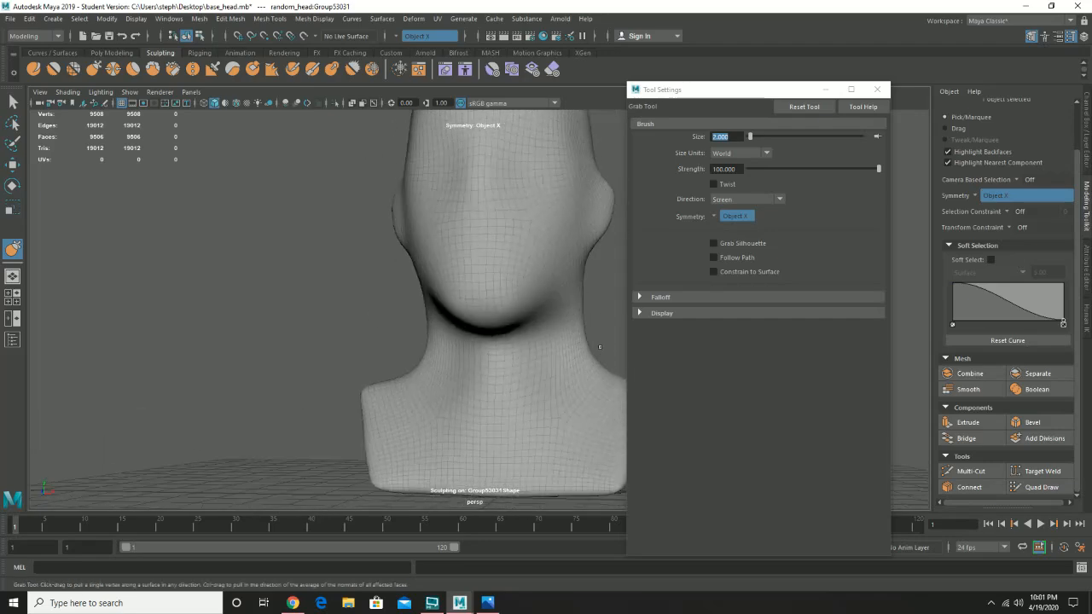
Shape the sides of the neck and the slope into the shoulders with the Grab brush
{"action": "middle_click_drag", "start_coordinate": [561, 349], "coordinate": [524, 351], "text": "alt"}
{"action": "mouse_move", "coordinate": [524, 351]}
{"action": "left_mouse_down", "text": "alt"}
{"action": "mouse_move", "coordinate": [546, 333]}
{"action": "mouse_move", "coordinate": [545, 382]}
{"action": "mouse_move", "coordinate": [550, 372]}
{"action": "left_mouse_up", "text": "alt"}
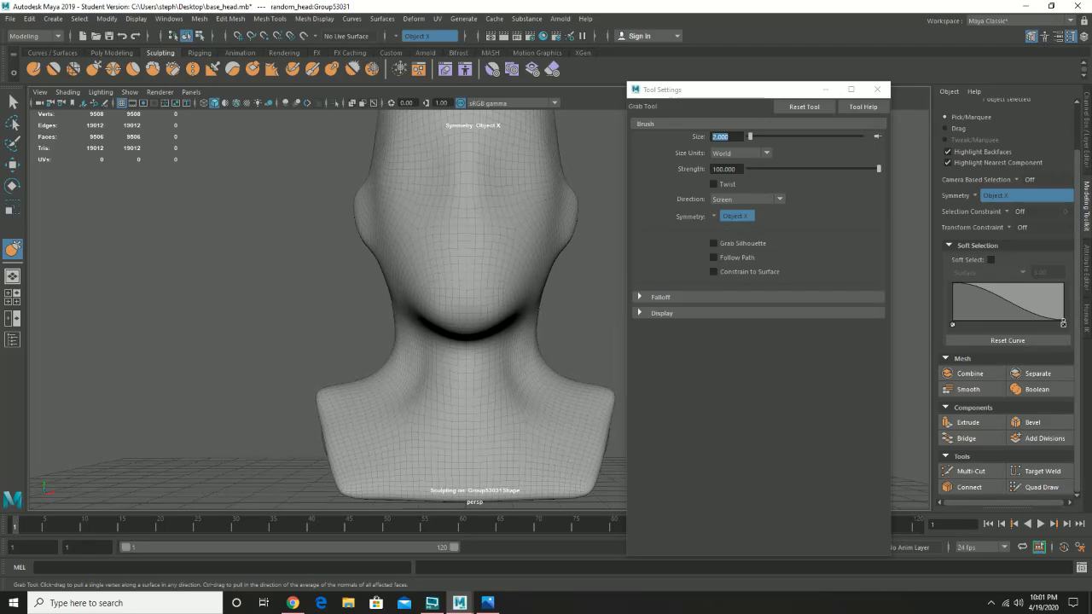
{"action": "mouse_move", "coordinate": [558, 313]}
{"action": "left_mouse_down", "text": "alt"}
{"action": "mouse_move", "coordinate": [532, 319]}
{"action": "mouse_move", "coordinate": [513, 290]}
{"action": "mouse_move", "coordinate": [539, 321]}
{"action": "mouse_move", "coordinate": [529, 334]}
{"action": "mouse_move", "coordinate": [525, 297]}
{"action": "mouse_move", "coordinate": [422, 293]}
{"action": "mouse_move", "coordinate": [441, 316]}
{"action": "mouse_move", "coordinate": [414, 311]}
{"action": "mouse_move", "coordinate": [433, 300]}
{"action": "mouse_move", "coordinate": [482, 341]}
{"action": "mouse_move", "coordinate": [543, 355]}
{"action": "left_mouse_up", "text": "alt"}
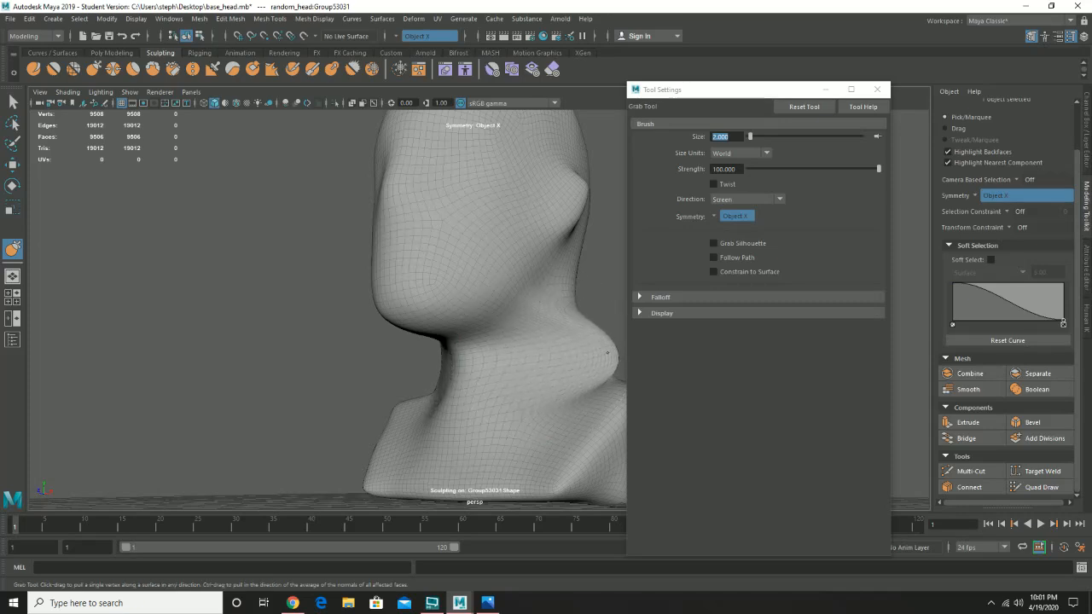
{"action": "mouse_move", "coordinate": [553, 346]}
{"action": "left_mouse_down", "text": "alt"}
{"action": "mouse_move", "coordinate": [495, 385]}
{"action": "mouse_move", "coordinate": [476, 366]}
{"action": "mouse_move", "coordinate": [429, 389]}
{"action": "mouse_move", "coordinate": [461, 383]}
{"action": "left_mouse_up", "text": "alt"}
{"action": "left_click_drag", "start_coordinate": [409, 347], "coordinate": [453, 352], "text": "alt"}
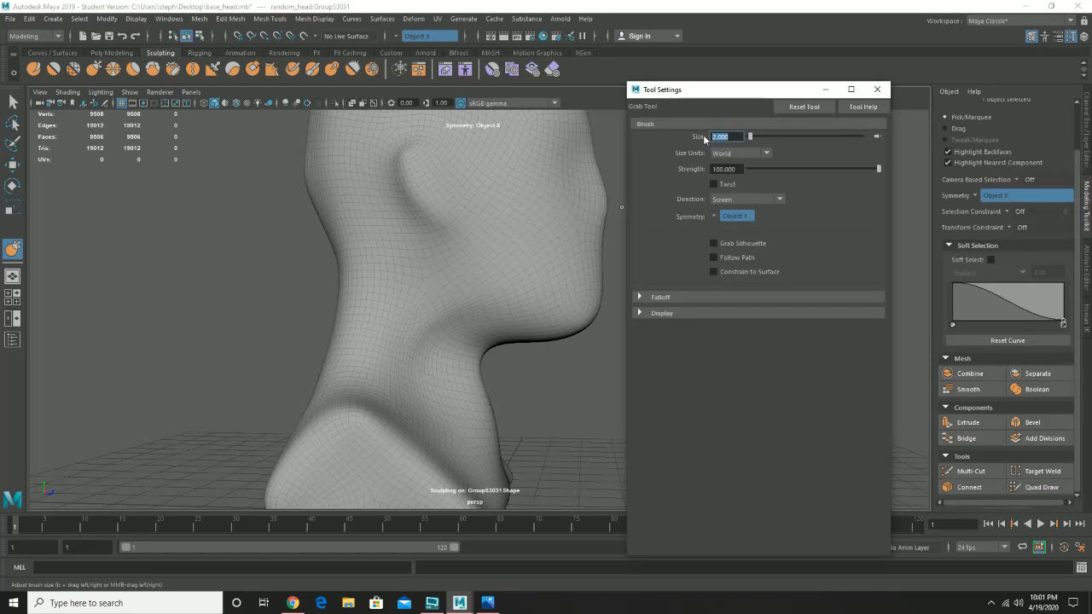
Set the Grab brush size to 1 and refine the chin and the underside of the jaw
{"action": "type", "text": "1"}
{"action": "key", "text": "Return"}
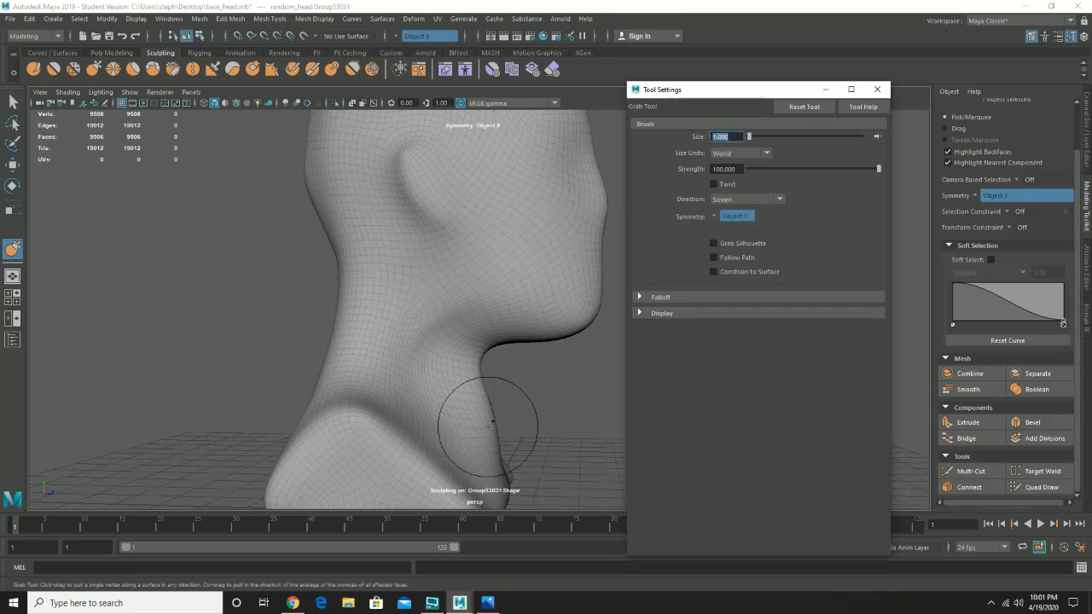
{"action": "mouse_move", "coordinate": [490, 348]}
{"action": "left_mouse_down"}
{"action": "mouse_move", "coordinate": [490, 338]}
{"action": "mouse_move", "coordinate": [542, 334]}
{"action": "mouse_move", "coordinate": [529, 328]}
{"action": "mouse_move", "coordinate": [569, 329]}
{"action": "mouse_move", "coordinate": [548, 344]}
{"action": "mouse_move", "coordinate": [573, 333]}
{"action": "left_mouse_up"}
{"action": "key", "text": "ctrl+z"}
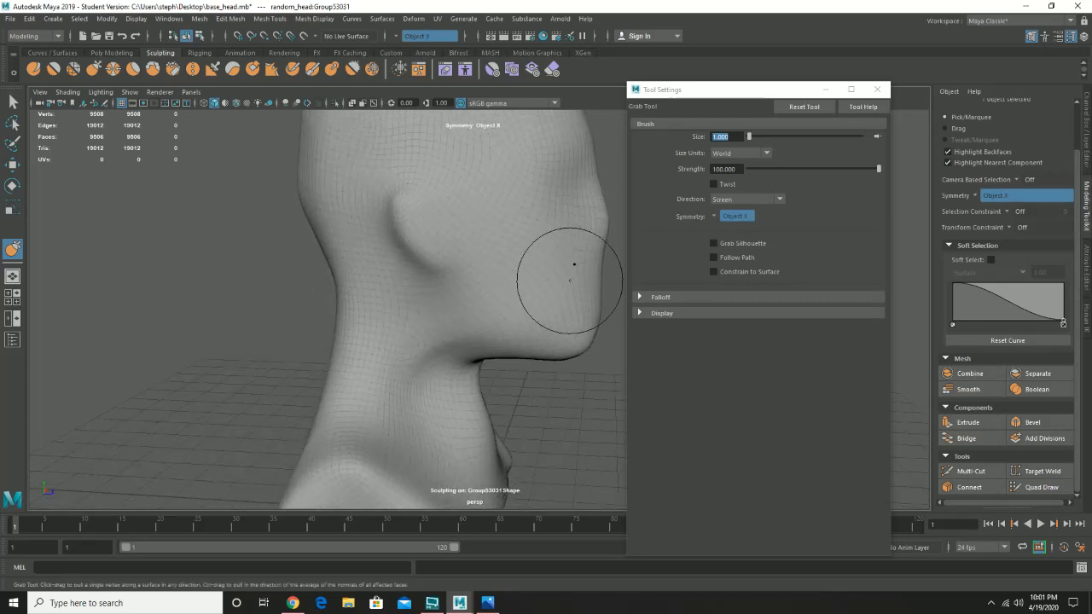
{"action": "mouse_move", "coordinate": [565, 285]}
{"action": "left_mouse_down", "text": "alt"}
{"action": "mouse_move", "coordinate": [492, 322]}
{"action": "mouse_move", "coordinate": [485, 310]}
{"action": "left_mouse_up", "text": "alt"}
Pull a nose forward from the middle of the face with the Grab brush, accepting the Student Version autosave notice
{"action": "mouse_move", "coordinate": [529, 255]}
{"action": "left_mouse_down"}
{"action": "mouse_move", "coordinate": [546, 256]}
{"action": "mouse_move", "coordinate": [524, 232]}
{"action": "mouse_move", "coordinate": [402, 227]}
{"action": "left_mouse_up"}
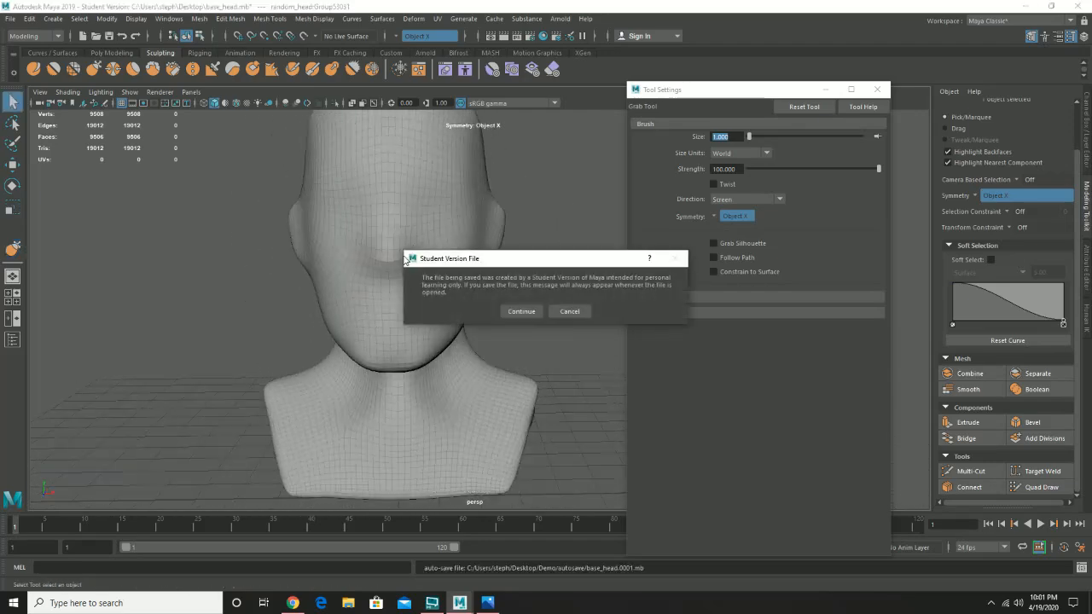
{"action": "left_click", "coordinate": [521, 311]}
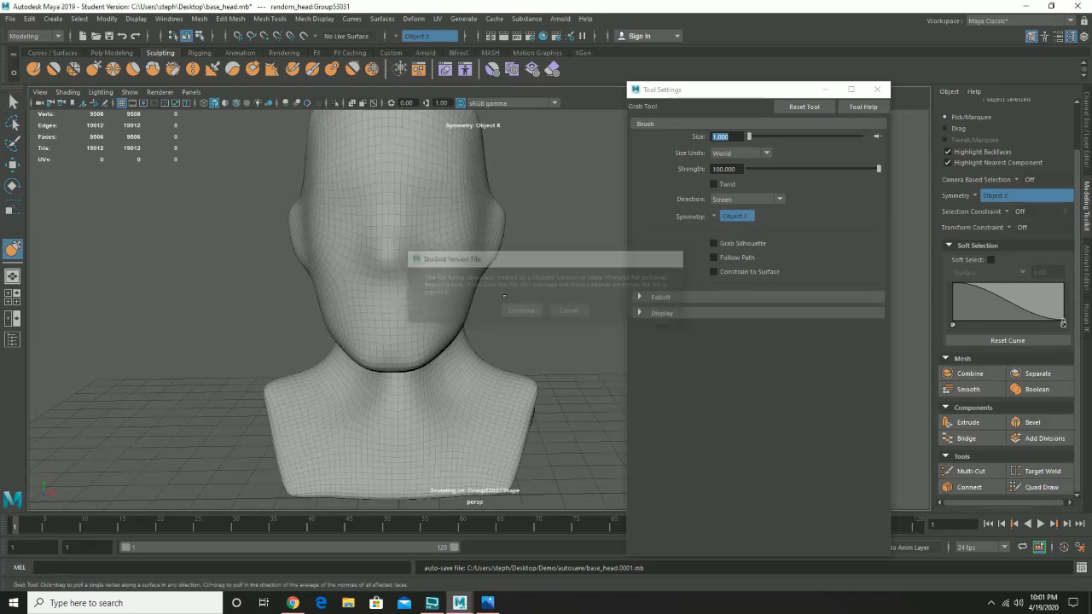
{"action": "mouse_move", "coordinate": [395, 274]}
{"action": "left_mouse_down"}
{"action": "mouse_move", "coordinate": [413, 263]}
{"action": "mouse_move", "coordinate": [482, 271]}
{"action": "left_mouse_up"}
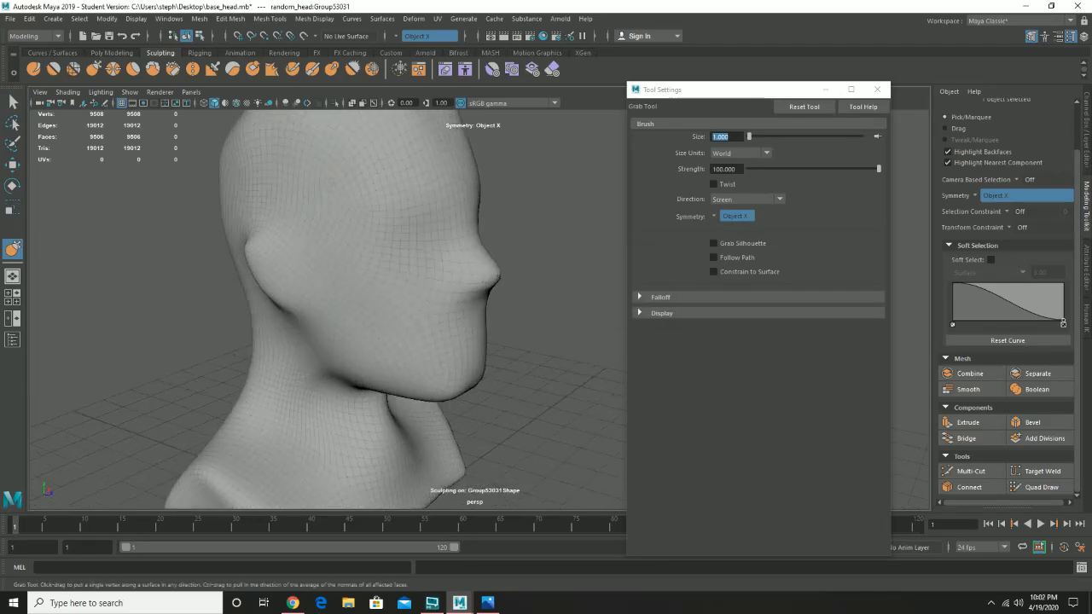
{"action": "mouse_move", "coordinate": [406, 265]}
{"action": "left_mouse_down", "text": "alt"}
{"action": "mouse_move", "coordinate": [426, 258]}
{"action": "mouse_move", "coordinate": [378, 256]}
{"action": "mouse_move", "coordinate": [407, 293]}
{"action": "mouse_move", "coordinate": [366, 288]}
{"action": "mouse_move", "coordinate": [383, 302]}
{"action": "left_mouse_up", "text": "alt"}
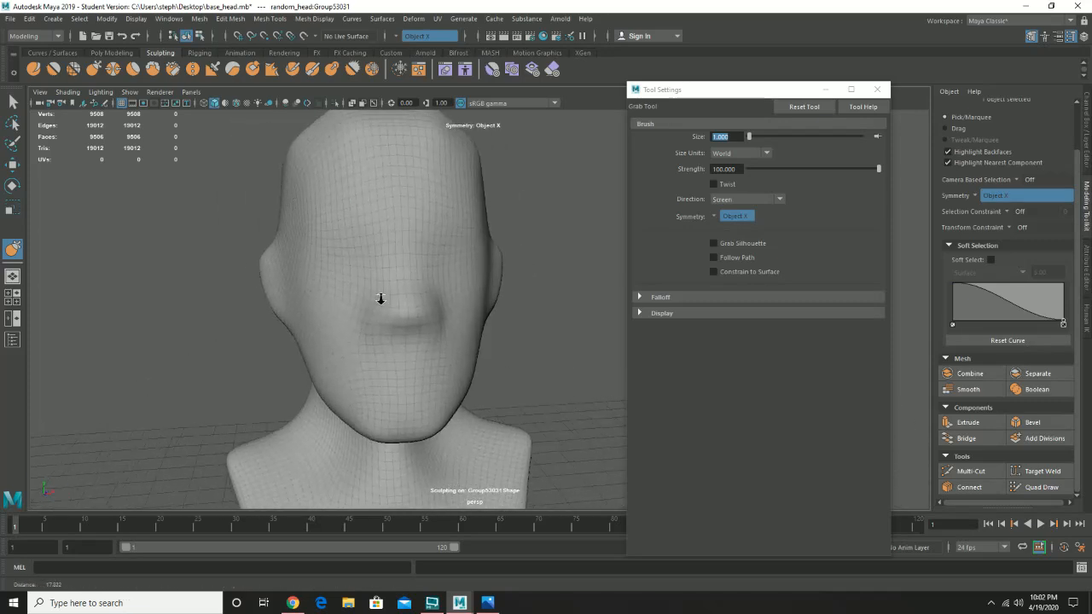
{"action": "right_click_drag", "start_coordinate": [396, 310], "coordinate": [320, 333], "text": "alt"}
{"action": "left_click_drag", "start_coordinate": [415, 341], "coordinate": [330, 341], "text": "alt"}
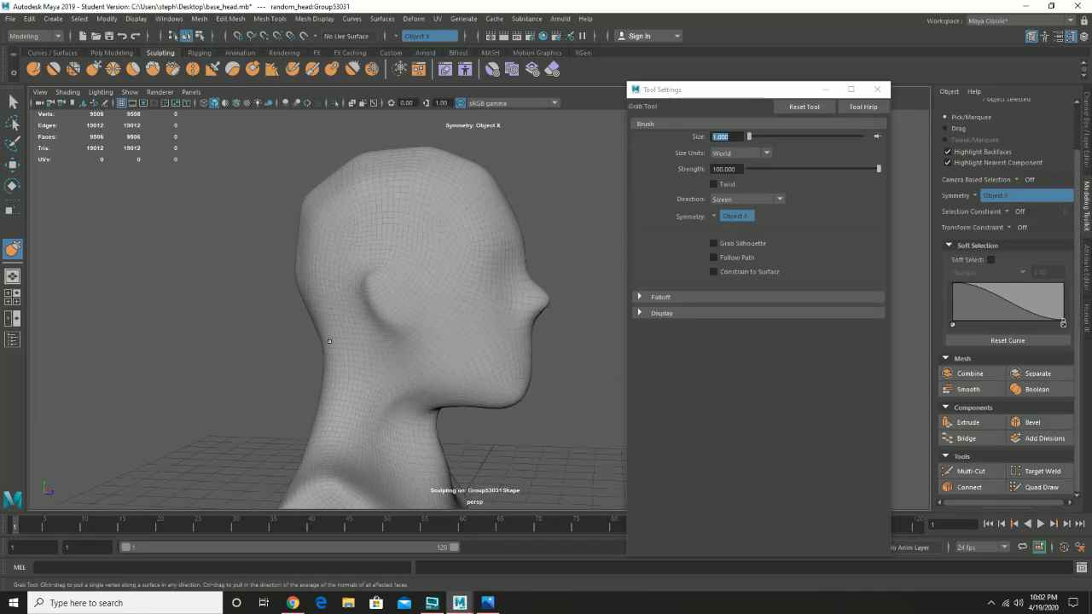
Refine and smooth the area under the jaw and the front of the neck
{"action": "middle_click_drag", "start_coordinate": [447, 396], "coordinate": [461, 275], "text": "alt"}
{"action": "left_click_drag", "start_coordinate": [461, 276], "coordinate": [444, 277], "text": "alt"}
{"action": "mouse_move", "coordinate": [440, 373]}
{"action": "left_mouse_down", "text": "shift"}
{"action": "mouse_move", "coordinate": [393, 314]}
{"action": "mouse_move", "coordinate": [430, 290]}
{"action": "mouse_move", "coordinate": [463, 310]}
{"action": "mouse_move", "coordinate": [539, 319]}
{"action": "mouse_move", "coordinate": [488, 323]}
{"action": "left_mouse_up", "text": "shift"}
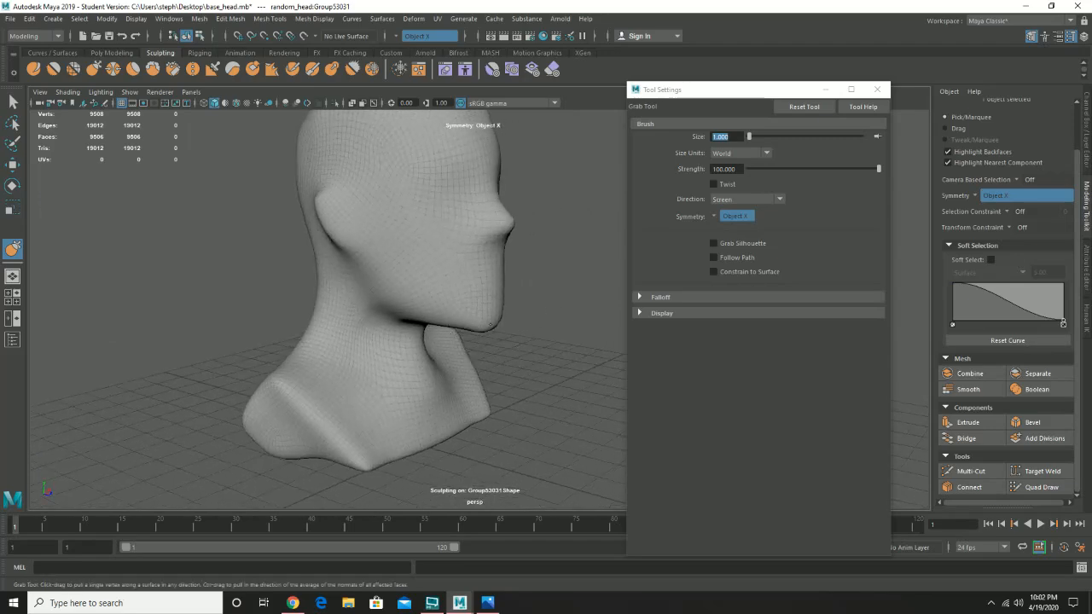
Push in the eye sockets beside the nose bridge and refine the facial profile with the Grab brush
{"action": "mouse_move", "coordinate": [490, 321]}
{"action": "left_mouse_down", "text": "alt"}
{"action": "mouse_move", "coordinate": [519, 317]}
{"action": "mouse_move", "coordinate": [486, 358]}
{"action": "mouse_move", "coordinate": [429, 371]}
{"action": "mouse_move", "coordinate": [448, 321]}
{"action": "left_mouse_up", "text": "alt"}
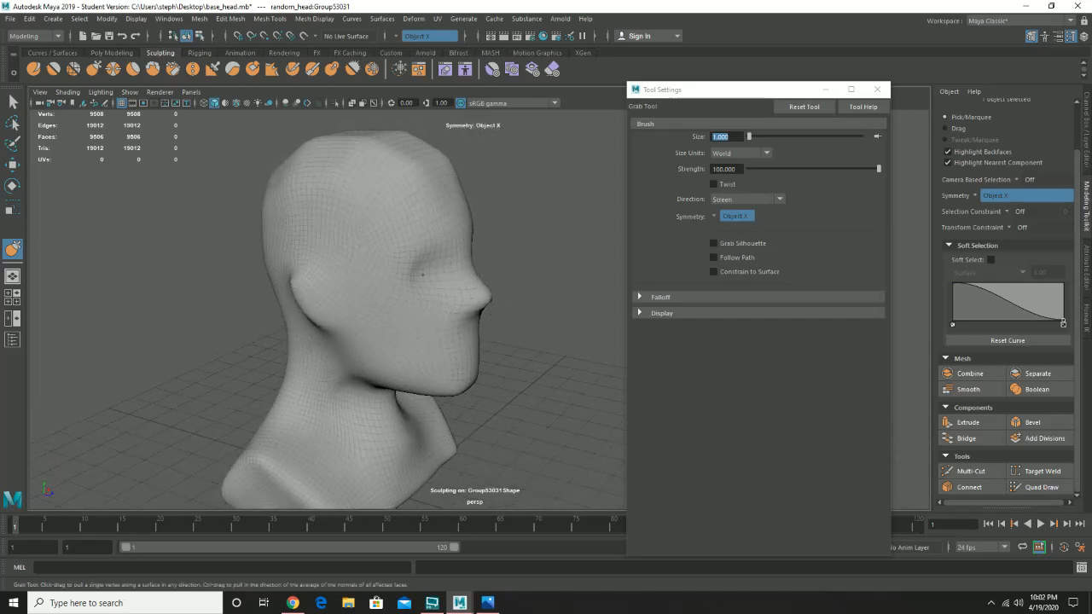
{"action": "mouse_move", "coordinate": [422, 287]}
{"action": "left_mouse_down", "text": "alt"}
{"action": "mouse_move", "coordinate": [432, 287]}
{"action": "mouse_move", "coordinate": [359, 281]}
{"action": "mouse_move", "coordinate": [390, 268]}
{"action": "left_mouse_up", "text": "alt"}
{"action": "right_click_drag", "start_coordinate": [416, 359], "coordinate": [519, 388], "text": "alt"}
{"action": "mouse_move", "coordinate": [525, 345]}
{"action": "left_mouse_down", "text": "alt"}
{"action": "mouse_move", "coordinate": [502, 326]}
{"action": "mouse_move", "coordinate": [536, 297]}
{"action": "mouse_move", "coordinate": [473, 288]}
{"action": "left_mouse_up", "text": "alt"}
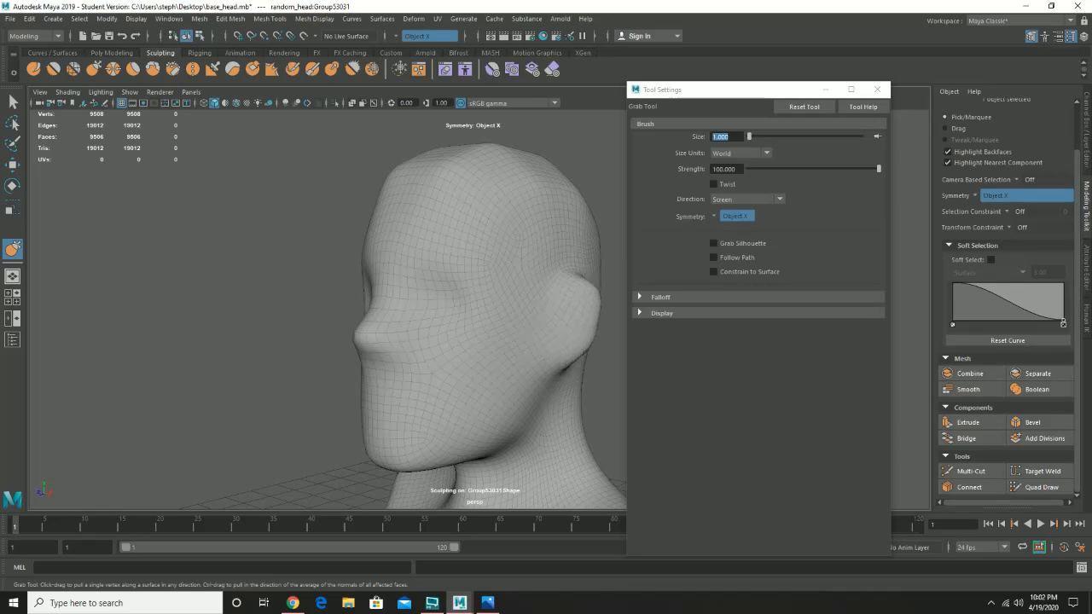
Reshape the ears and the area where they join the head with the Grab brush
{"action": "left_click_drag", "start_coordinate": [557, 359], "coordinate": [565, 361], "text": "alt"}
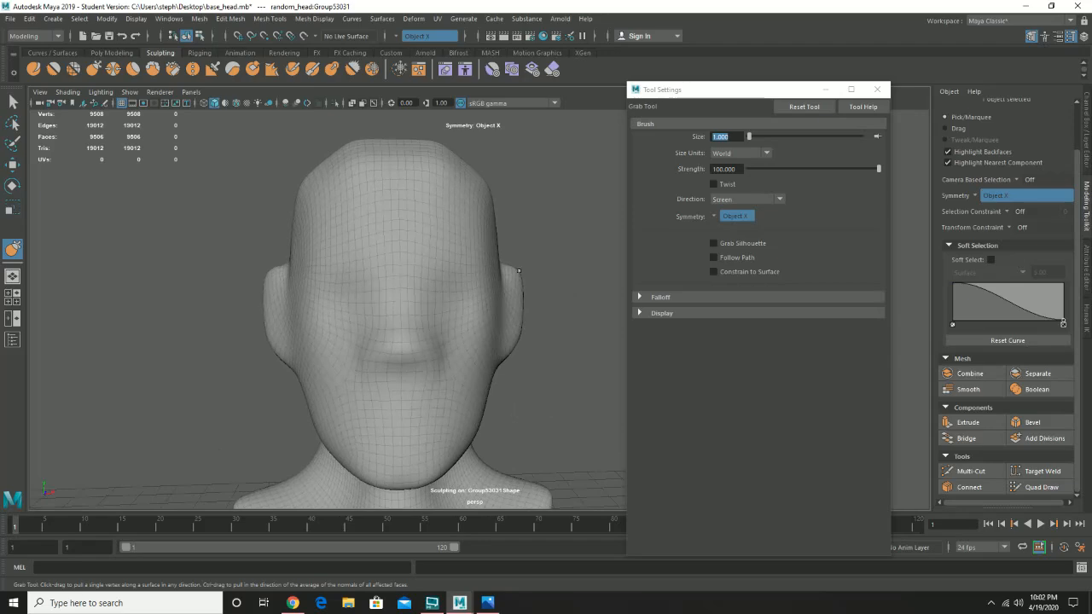
{"action": "left_click_drag", "start_coordinate": [547, 276], "coordinate": [305, 275], "text": "alt"}
{"action": "key", "text": "ctrl+z"}
{"action": "left_click_drag", "start_coordinate": [475, 264], "coordinate": [470, 262]}
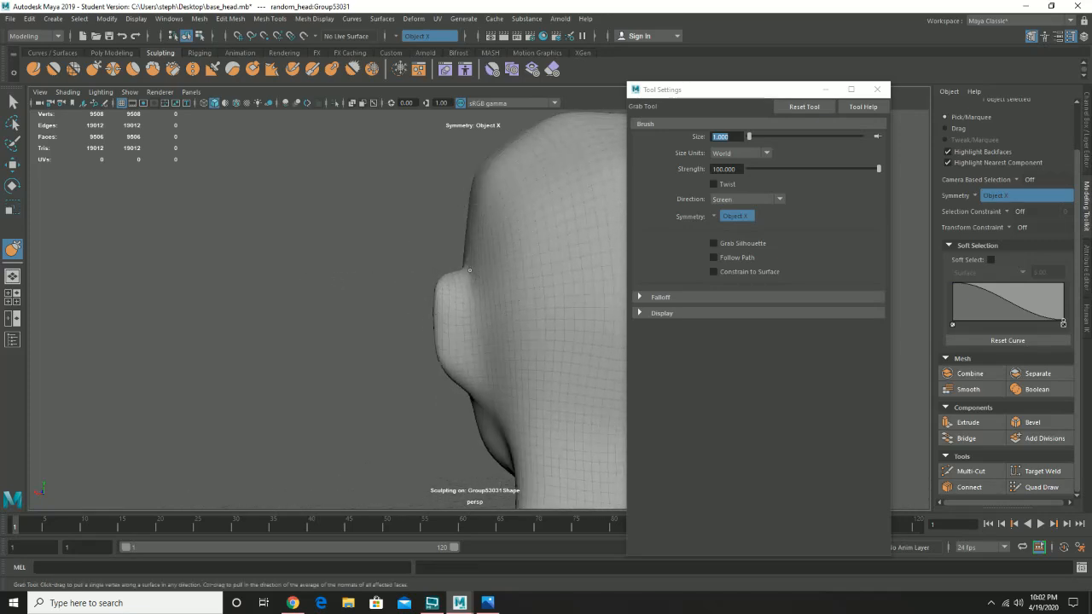
{"action": "left_click_drag", "start_coordinate": [403, 292], "coordinate": [465, 290], "text": "alt"}
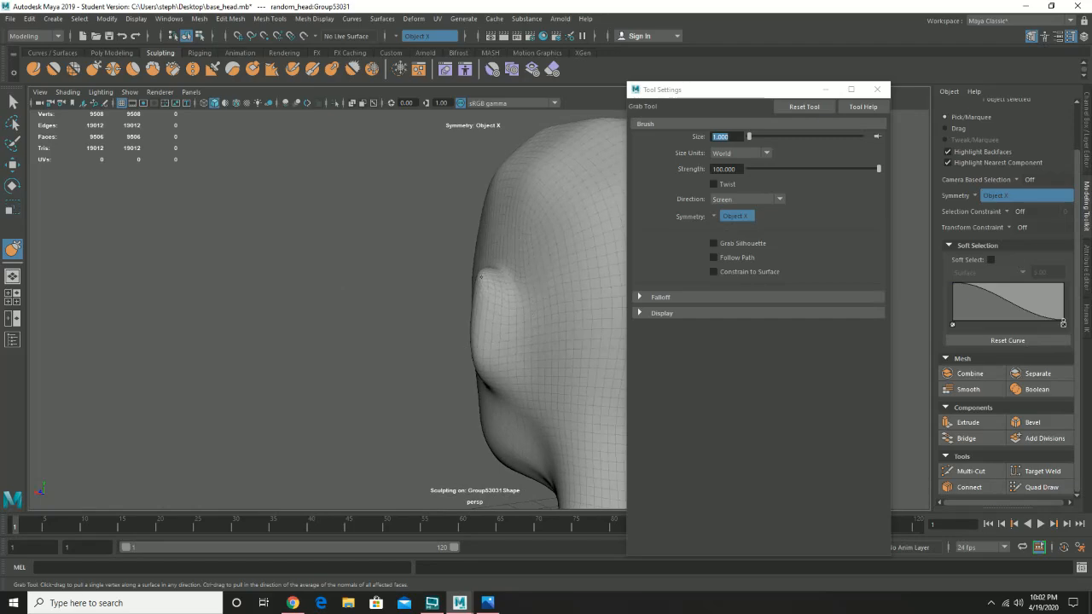
{"action": "left_click_drag", "start_coordinate": [506, 320], "coordinate": [595, 351], "text": "alt"}
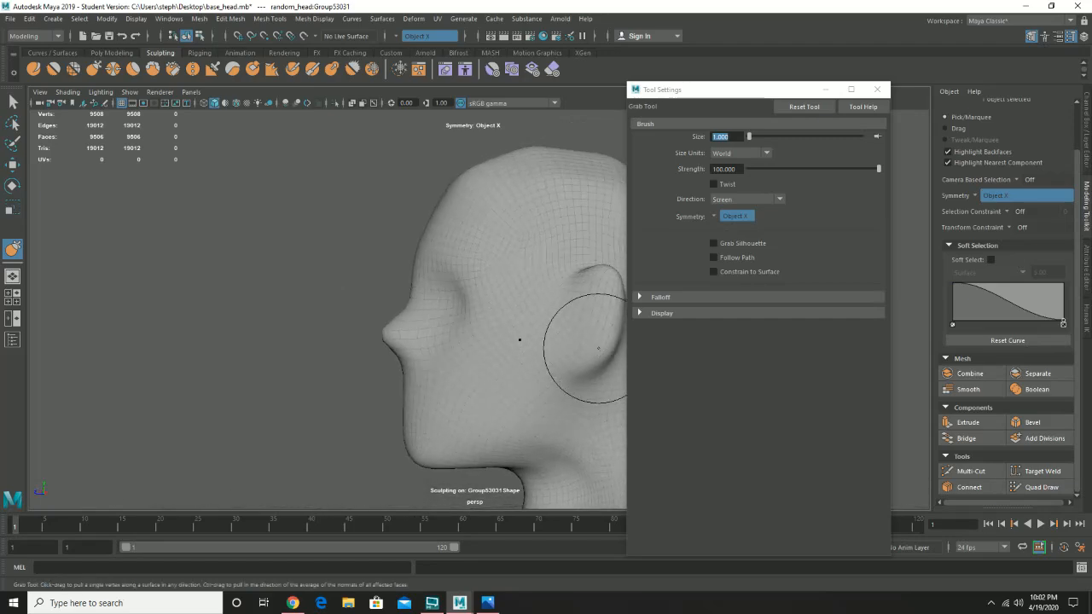
{"action": "middle_click_drag", "start_coordinate": [553, 346], "coordinate": [456, 337], "text": "alt"}
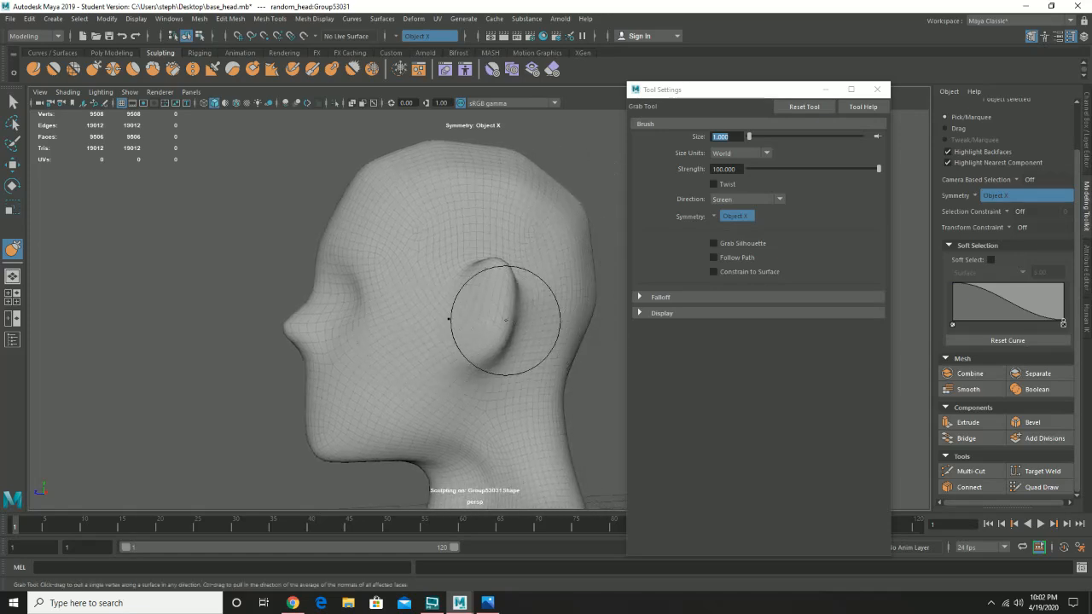
{"action": "mouse_move", "coordinate": [507, 304]}
{"action": "left_mouse_down"}
{"action": "mouse_move", "coordinate": [507, 322]}
{"action": "mouse_move", "coordinate": [565, 325]}
{"action": "mouse_move", "coordinate": [455, 315]}
{"action": "left_mouse_up"}
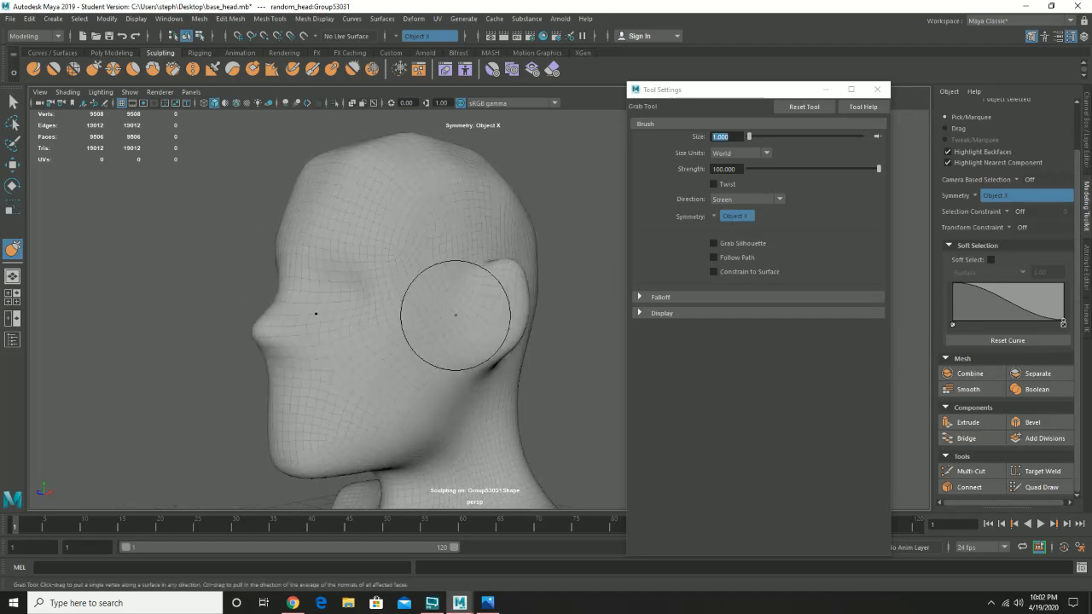
{"action": "right_click_drag", "start_coordinate": [507, 286], "coordinate": [170, 277], "text": "alt"}
{"action": "left_click_drag", "start_coordinate": [171, 277], "coordinate": [282, 277], "text": "alt"}
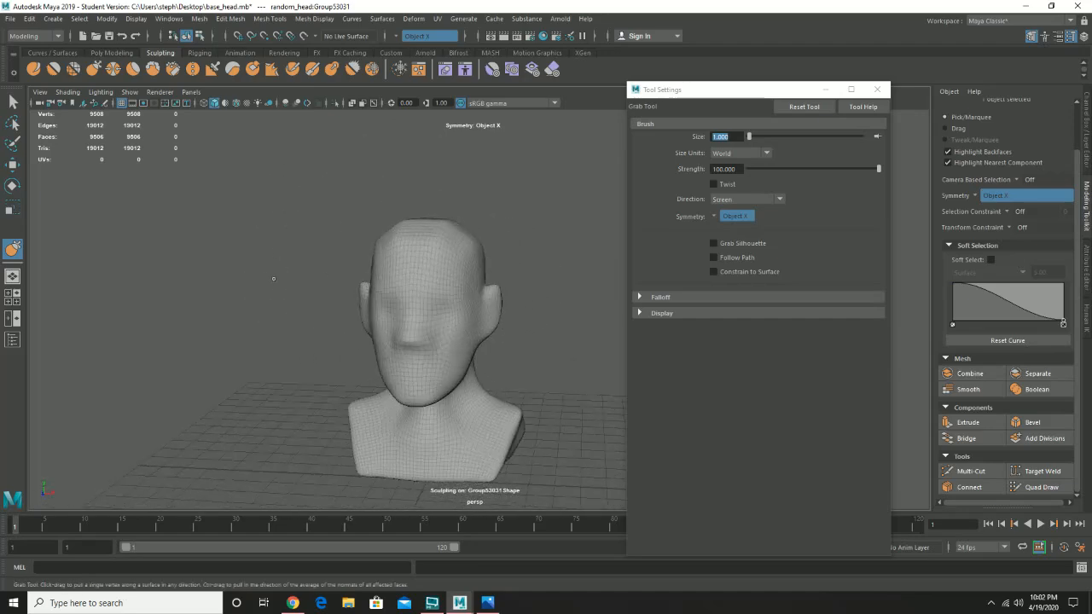
Create a polygon sphere for the eyeball and move it up to the face, over one eye socket
{"action": "left_click", "coordinate": [13, 103]}
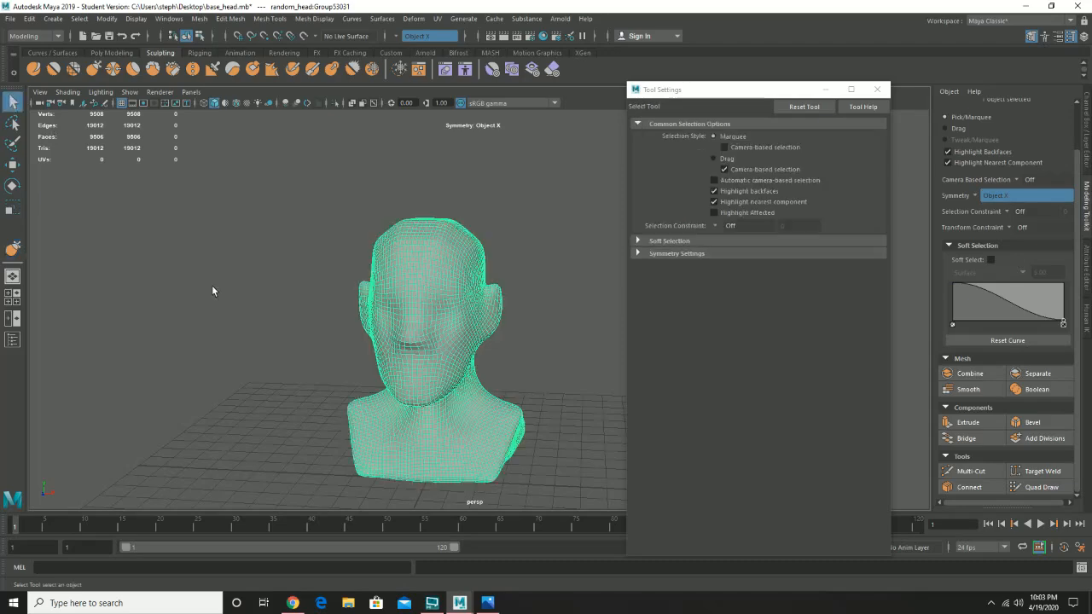
{"action": "left_click_drag", "start_coordinate": [450, 348], "coordinate": [390, 354], "text": "alt"}
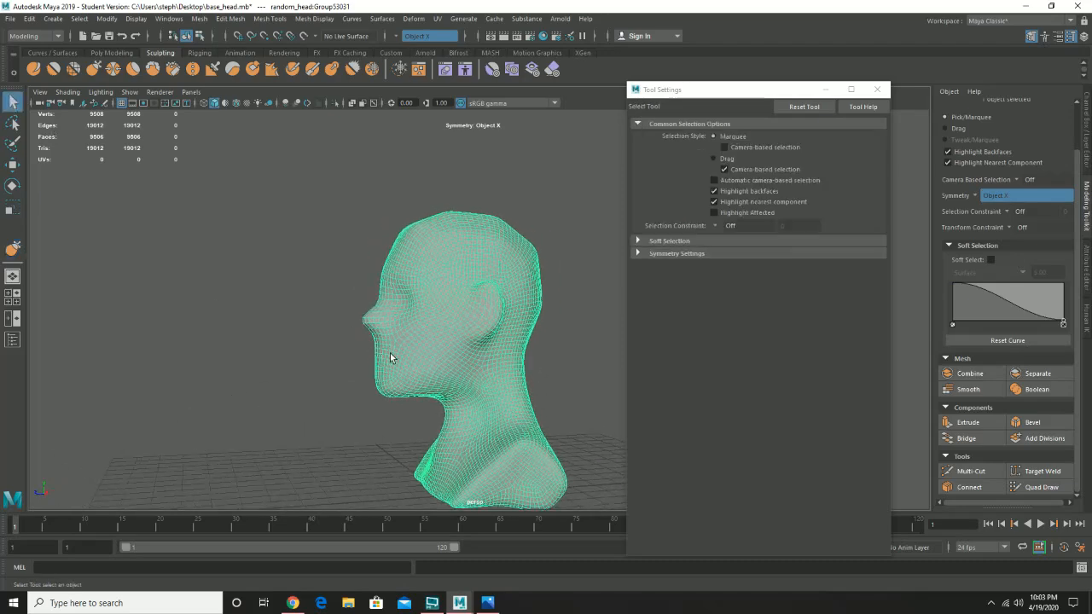
{"action": "left_click", "coordinate": [53, 53]}
{"action": "left_click", "coordinate": [111, 53]}
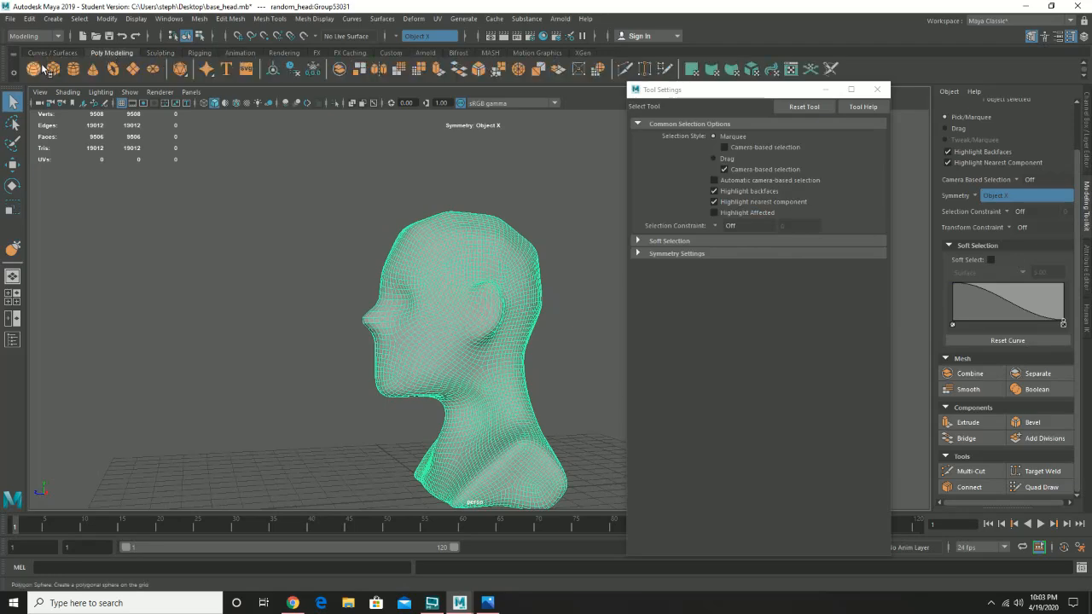
{"action": "left_click", "coordinate": [36, 68]}
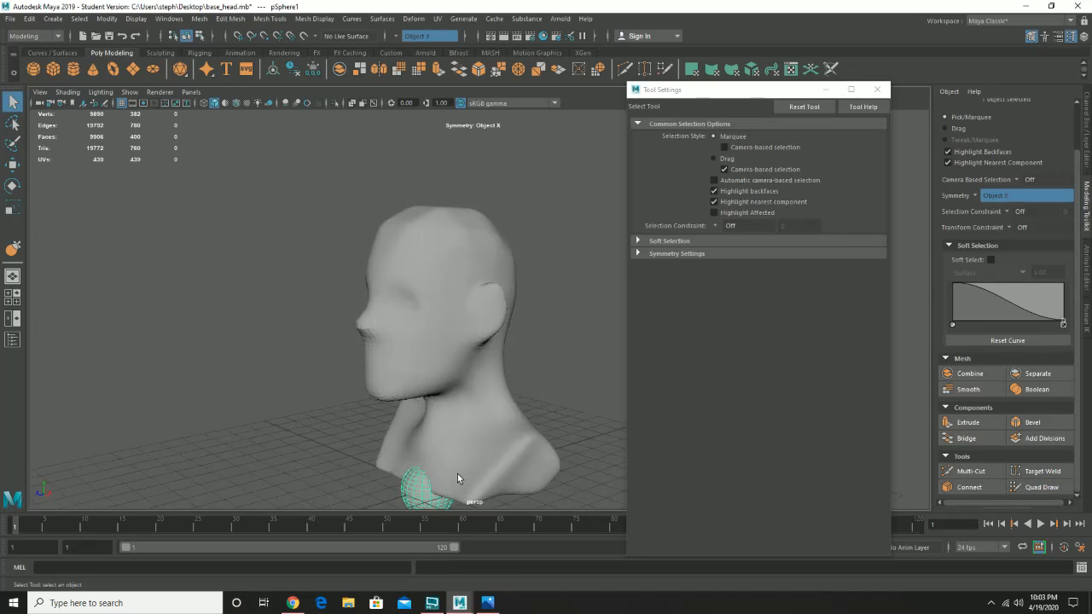
{"action": "key", "text": "w"}
{"action": "left_click_drag", "start_coordinate": [426, 482], "coordinate": [446, 305]}
{"action": "right_click_drag", "start_coordinate": [446, 305], "coordinate": [581, 346], "text": "alt"}
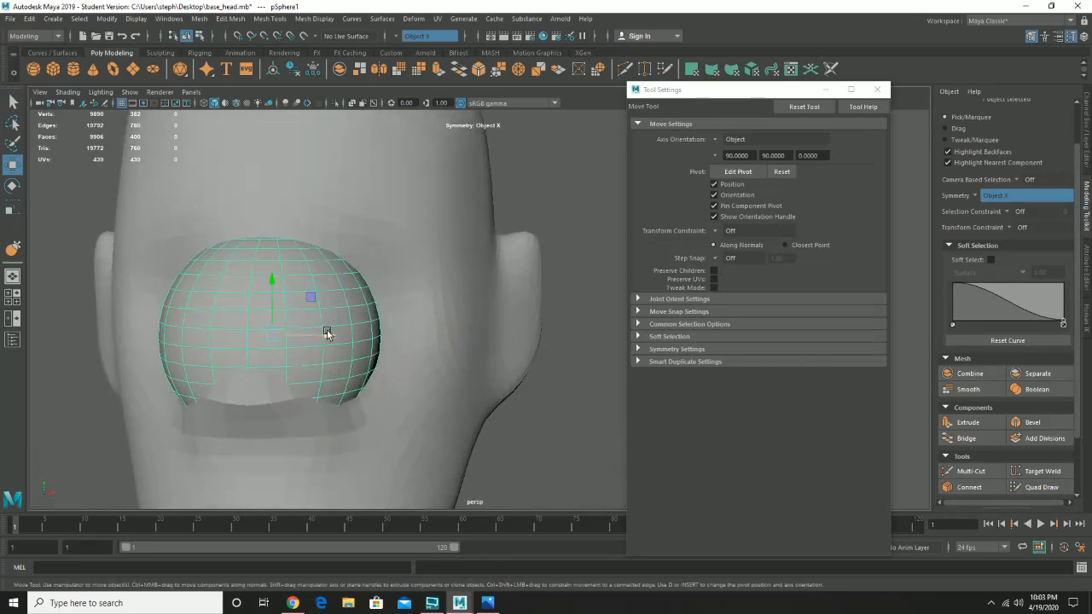
{"action": "left_click_drag", "start_coordinate": [327, 333], "coordinate": [402, 329]}
Rotate the sphere about 87 degrees around X so its pole faces forward, and set its radius to 0.5
{"action": "key", "text": "e"}
{"action": "left_click_drag", "start_coordinate": [359, 299], "coordinate": [349, 379]}
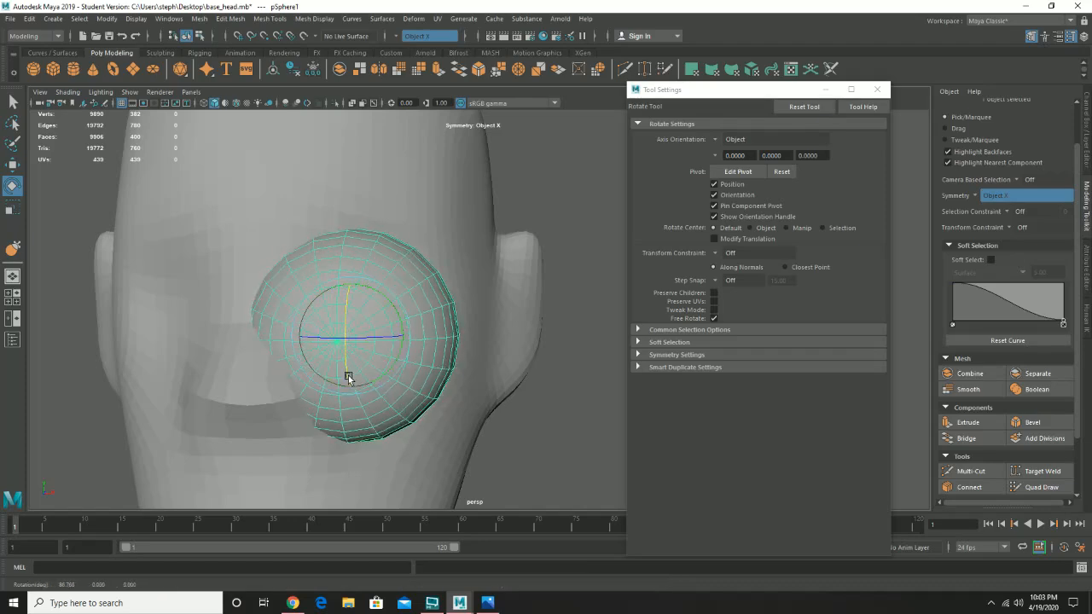
{"action": "left_click_drag", "start_coordinate": [1091, 10], "coordinate": [1091, 85]}
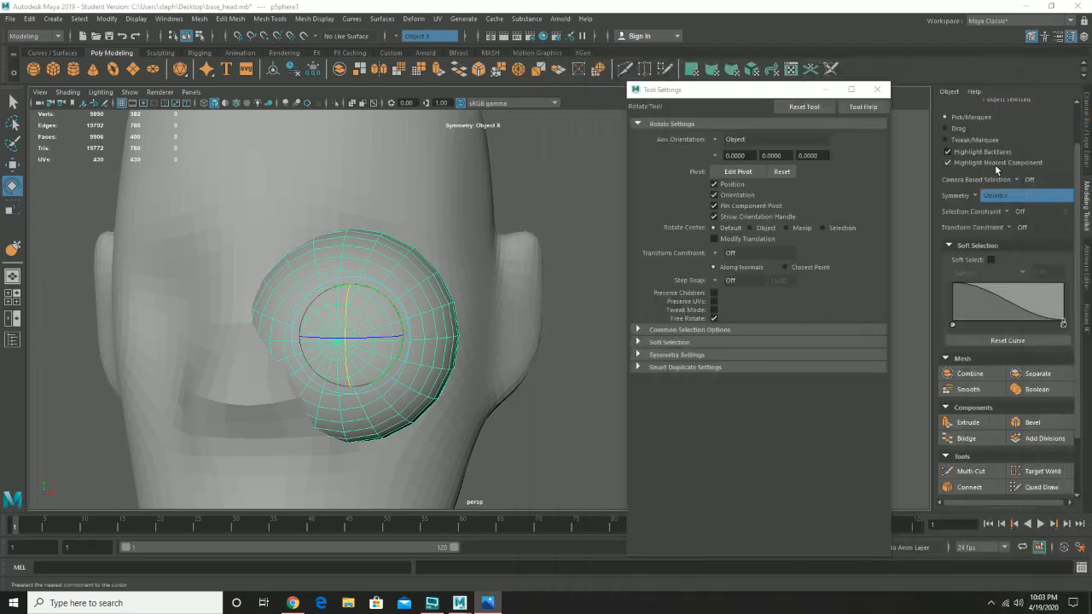
{"action": "left_click", "coordinate": [1084, 141]}
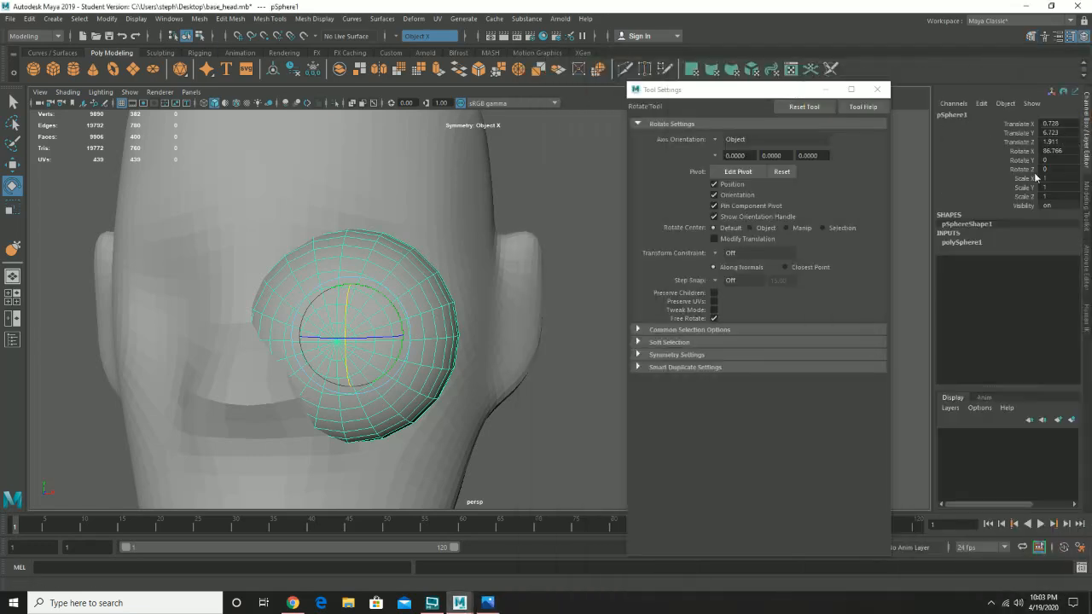
{"action": "left_click", "coordinate": [981, 243]}
{"action": "middle_click_drag", "start_coordinate": [1055, 247], "coordinate": [1056, 247]}
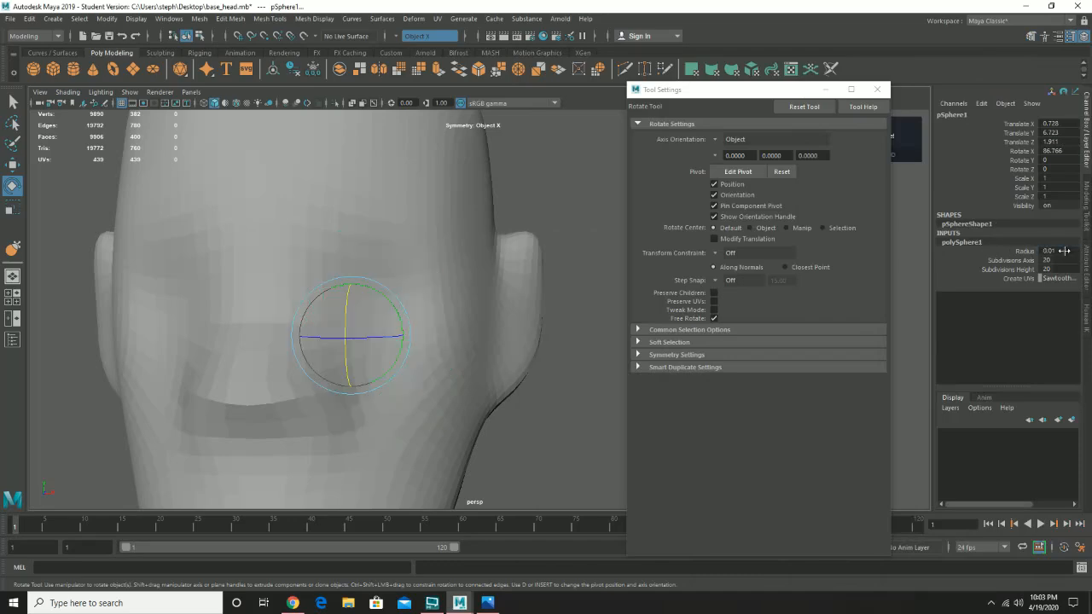
{"action": "type", "text": "0.6"}
{"action": "key", "text": "Return"}
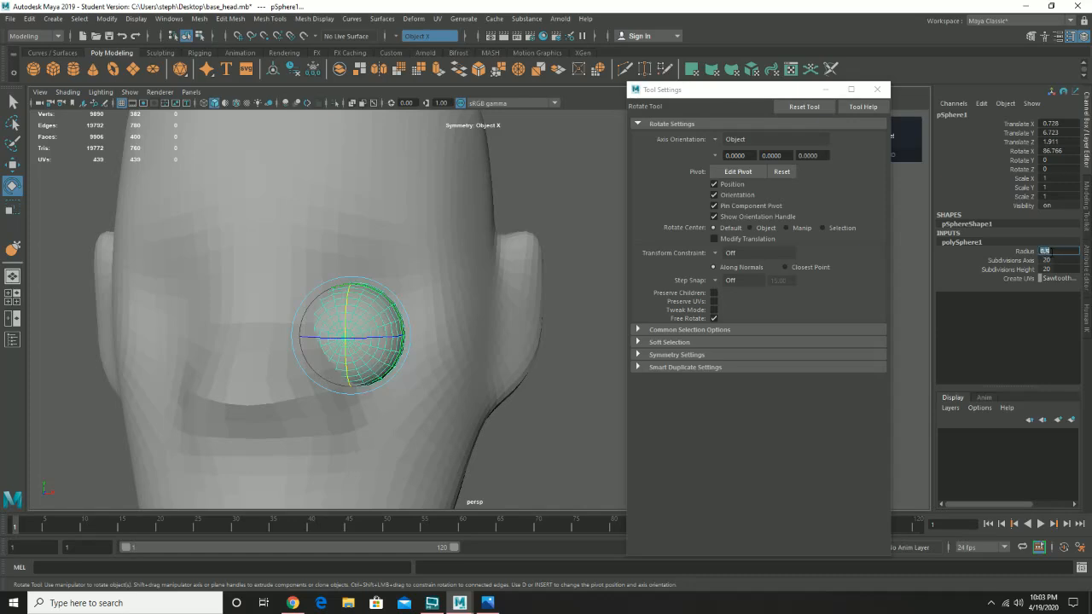
Move the sphere back and up into the eye socket
{"action": "left_click_drag", "start_coordinate": [418, 273], "coordinate": [319, 281], "text": "alt"}
{"action": "key", "text": "w"}
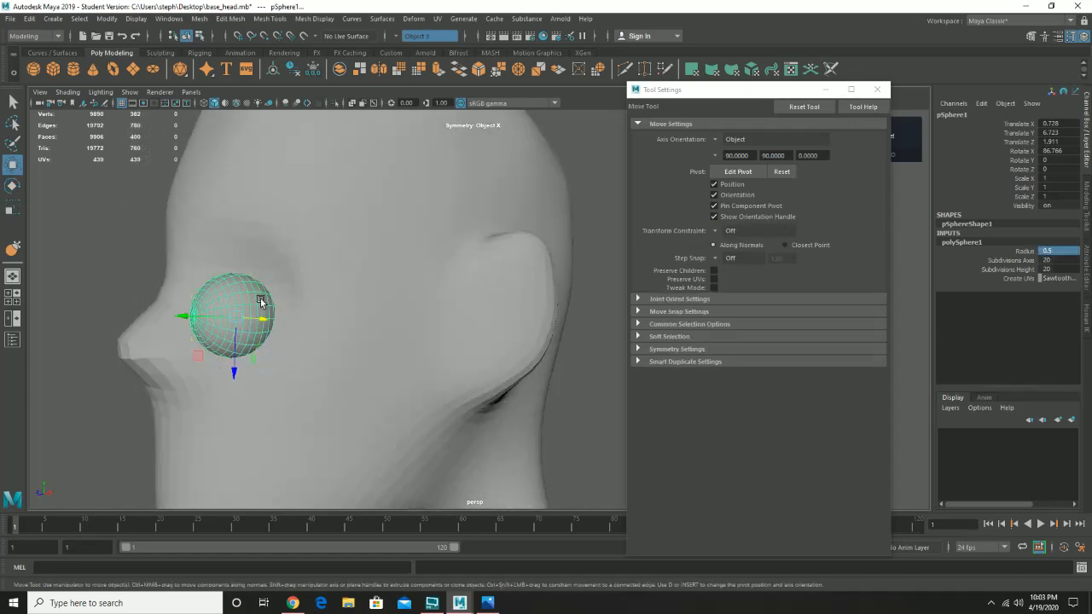
{"action": "left_click_drag", "start_coordinate": [260, 318], "coordinate": [232, 311], "text": "alt"}
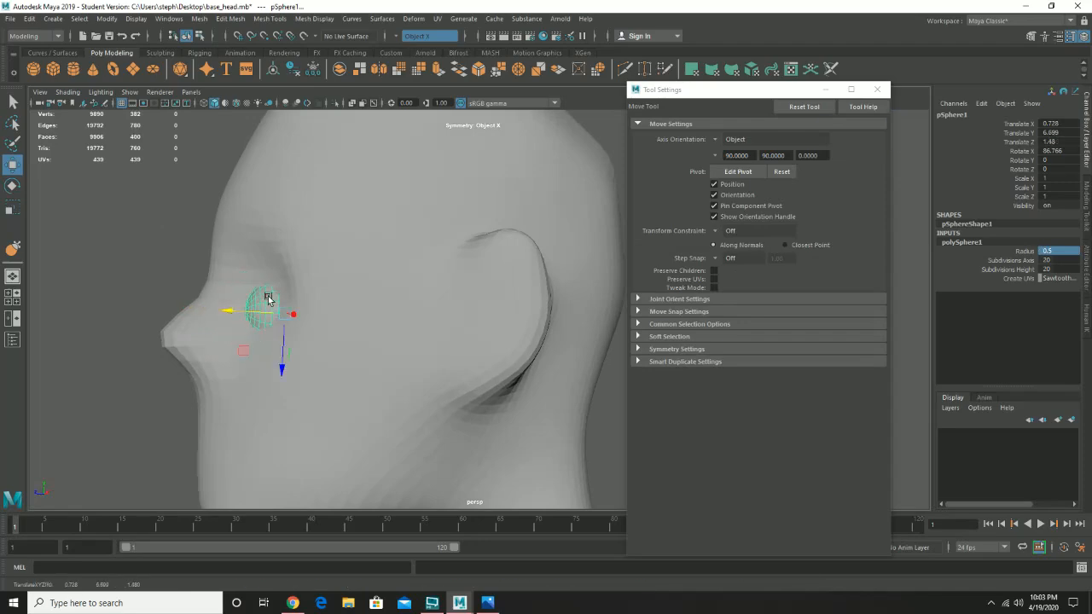
{"action": "mouse_move", "coordinate": [286, 340]}
{"action": "left_mouse_down"}
{"action": "mouse_move", "coordinate": [286, 319]}
{"action": "mouse_move", "coordinate": [266, 317]}
{"action": "mouse_move", "coordinate": [289, 320]}
{"action": "left_mouse_up"}
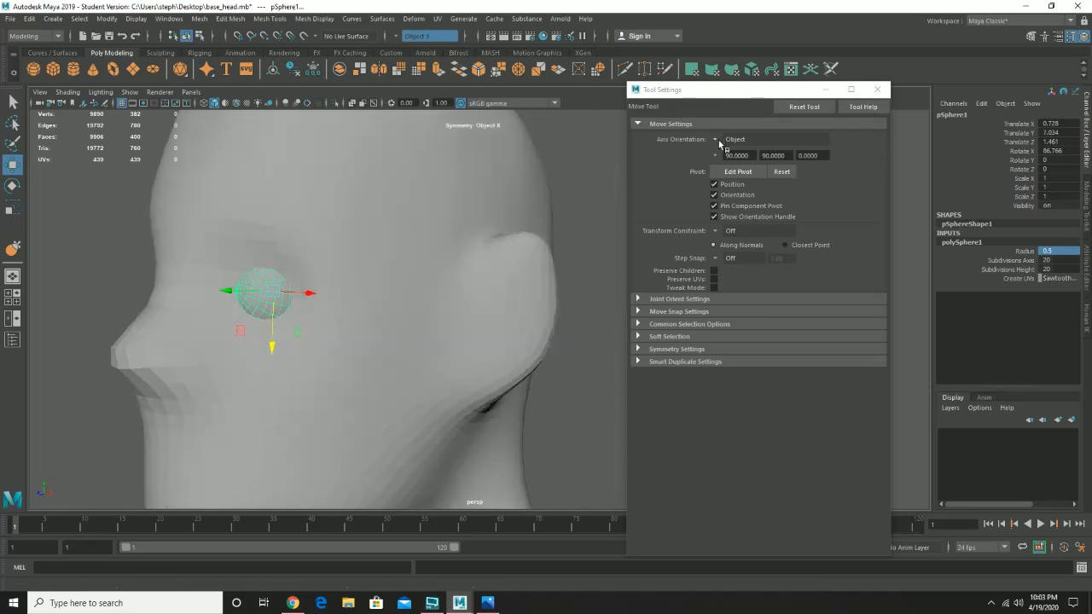
Switch the Move tool's axis orientation to World and shift the sphere outward to about 1.0 on X
{"action": "left_click", "coordinate": [719, 141]}
{"action": "left_click", "coordinate": [758, 158]}
{"action": "left_click_drag", "start_coordinate": [588, 214], "coordinate": [337, 303], "text": "alt"}
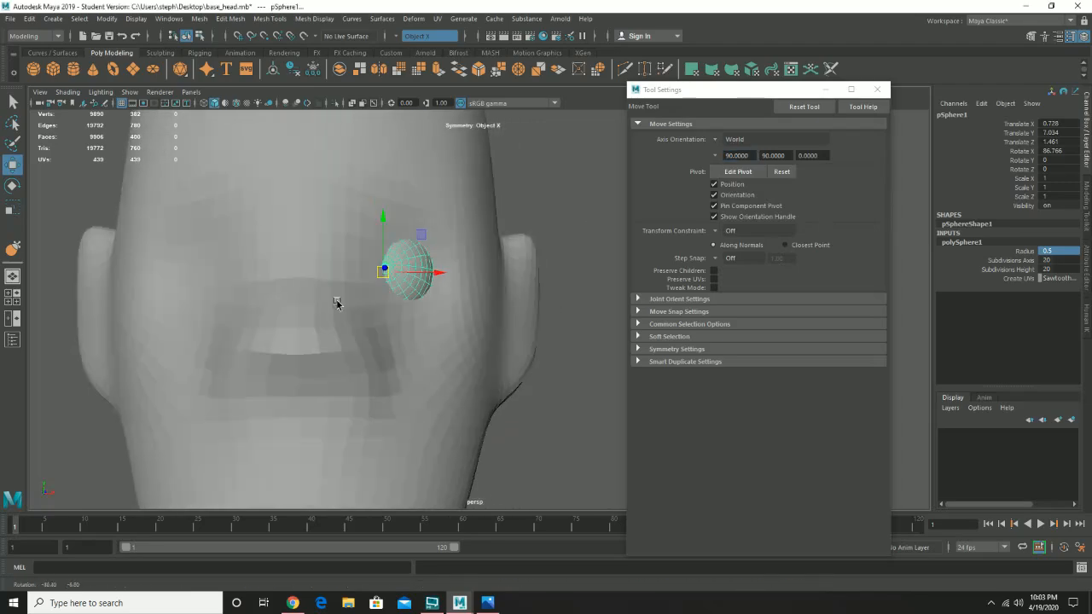
{"action": "left_click_drag", "start_coordinate": [421, 274], "coordinate": [468, 311]}
{"action": "right_click_drag", "start_coordinate": [471, 314], "coordinate": [460, 329], "text": "alt"}
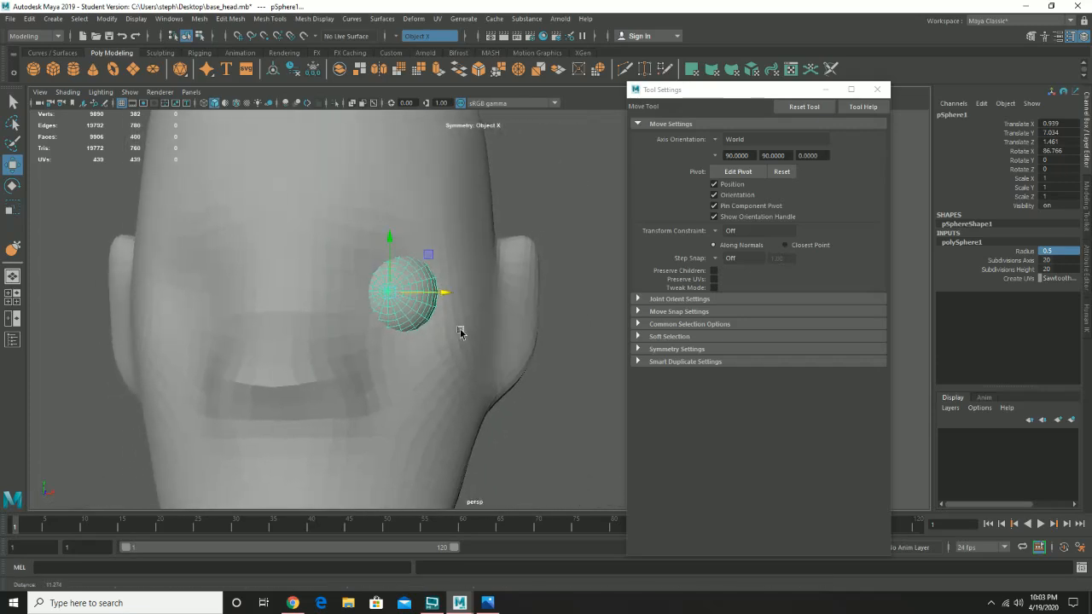
{"action": "left_click_drag", "start_coordinate": [460, 331], "coordinate": [530, 332], "text": "alt"}
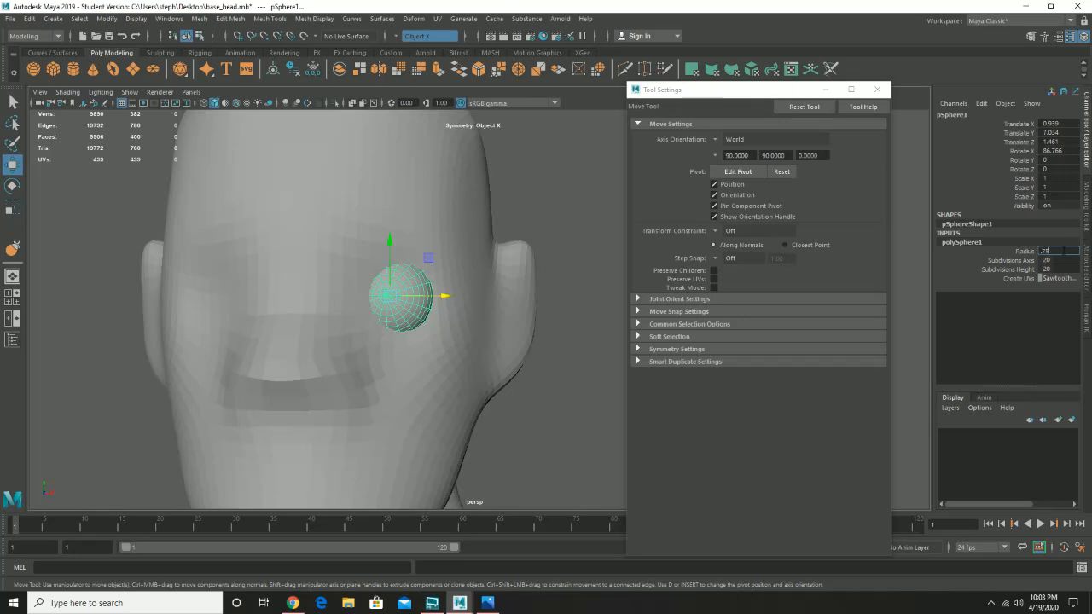
Set the sphere's radius to 0.6 and fine-tune its depth and sideways position in the eye socket
{"action": "key", "text": "Return"}
{"action": "left_click_drag", "start_coordinate": [487, 325], "coordinate": [393, 298], "text": "alt"}
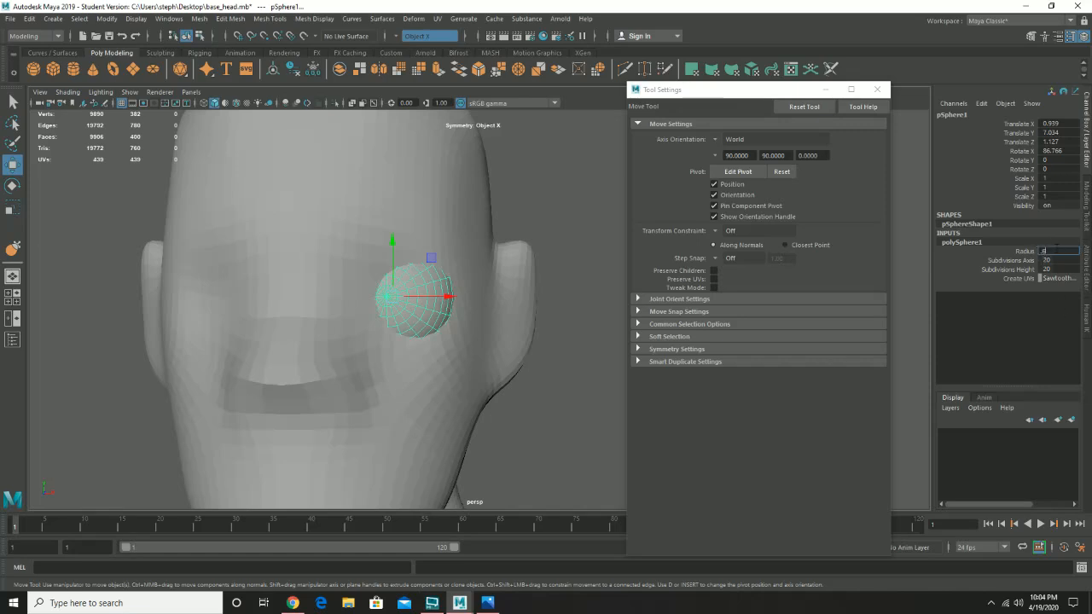
{"action": "key", "text": "Return"}
{"action": "left_click_drag", "start_coordinate": [531, 267], "coordinate": [394, 324], "text": "alt"}
{"action": "left_click", "coordinate": [284, 284]}
{"action": "left_click", "coordinate": [298, 295]}
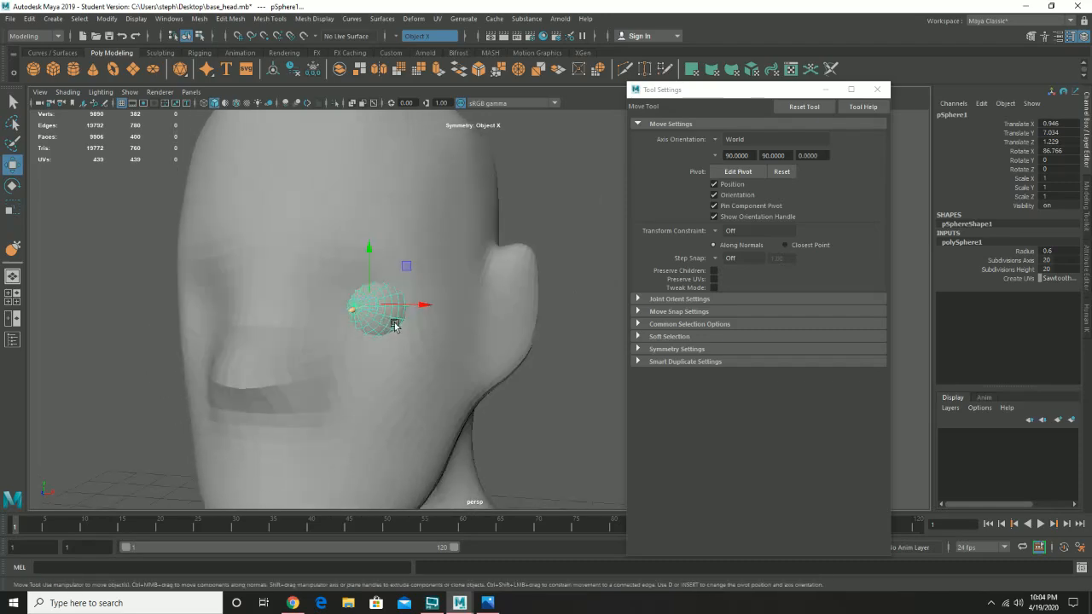
Select the head mesh and shape the eye socket around the eyeball sphere with the Grab brush
{"action": "left_click", "coordinate": [12, 248]}
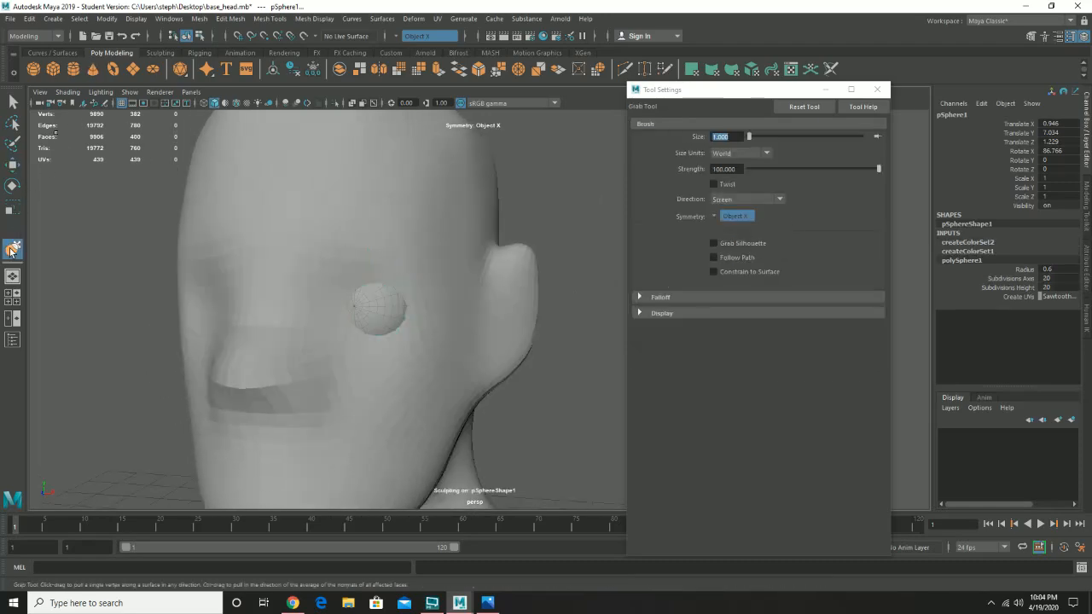
{"action": "mouse_move", "coordinate": [456, 379]}
{"action": "left_mouse_down", "text": "alt"}
{"action": "mouse_move", "coordinate": [442, 326]}
{"action": "mouse_move", "coordinate": [404, 317]}
{"action": "left_mouse_up", "text": "alt"}
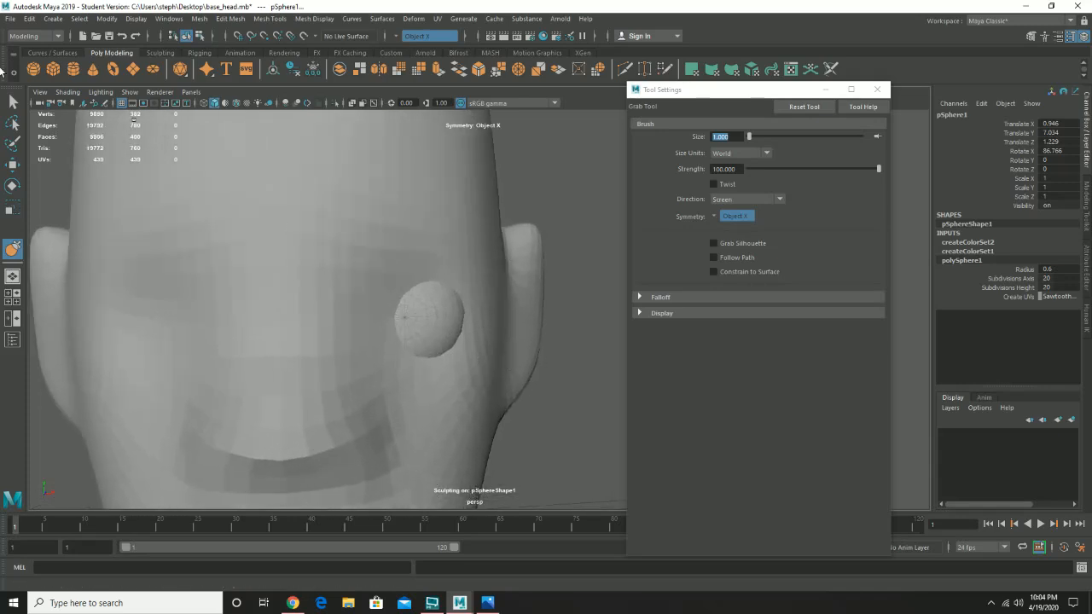
{"action": "left_click", "coordinate": [12, 101]}
{"action": "left_click", "coordinate": [275, 237]}
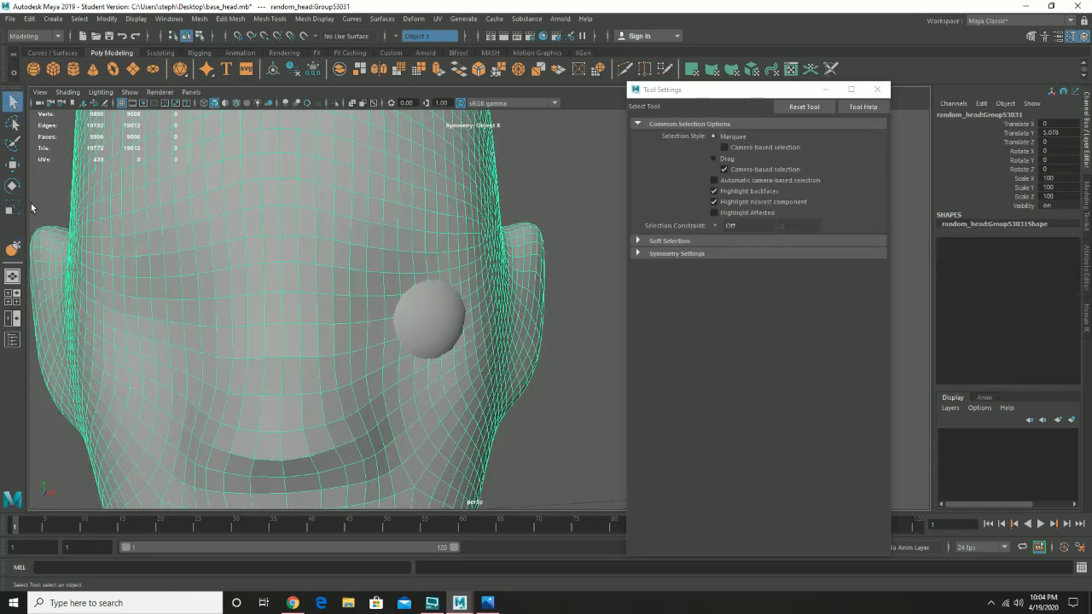
{"action": "left_click", "coordinate": [12, 248]}
{"action": "left_click_drag", "start_coordinate": [407, 326], "coordinate": [377, 331]}
{"action": "left_click_drag", "start_coordinate": [470, 298], "coordinate": [339, 312], "text": "alt"}
{"action": "middle_click_drag", "start_coordinate": [296, 289], "coordinate": [436, 360], "text": "alt"}
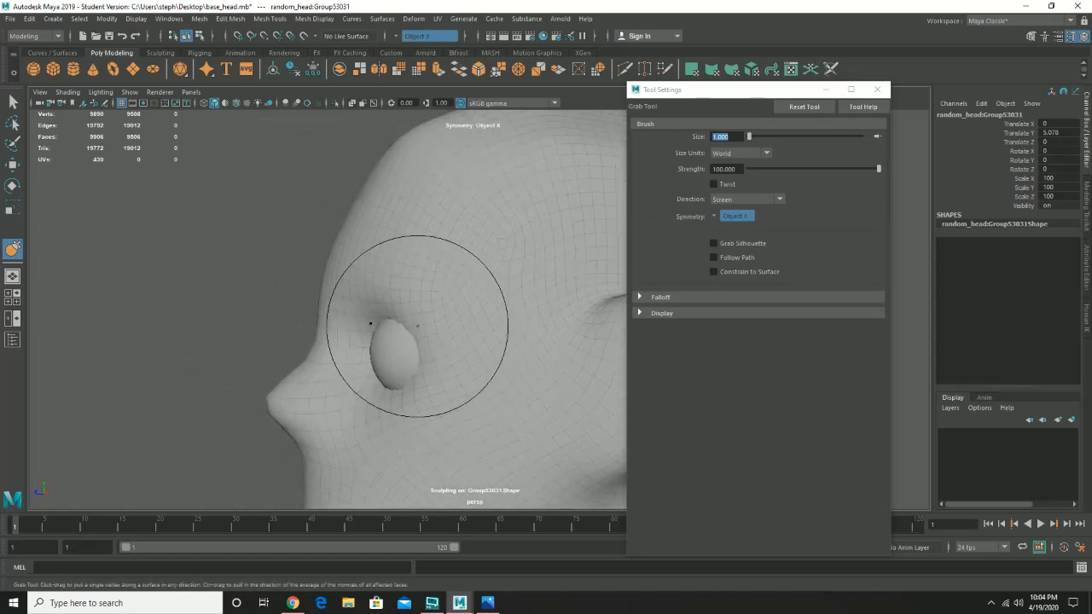
Shape the brow ridge above the eyeball and round the forehead profile with the Grab brush
{"action": "left_click_drag", "start_coordinate": [410, 311], "coordinate": [346, 294], "text": "alt"}
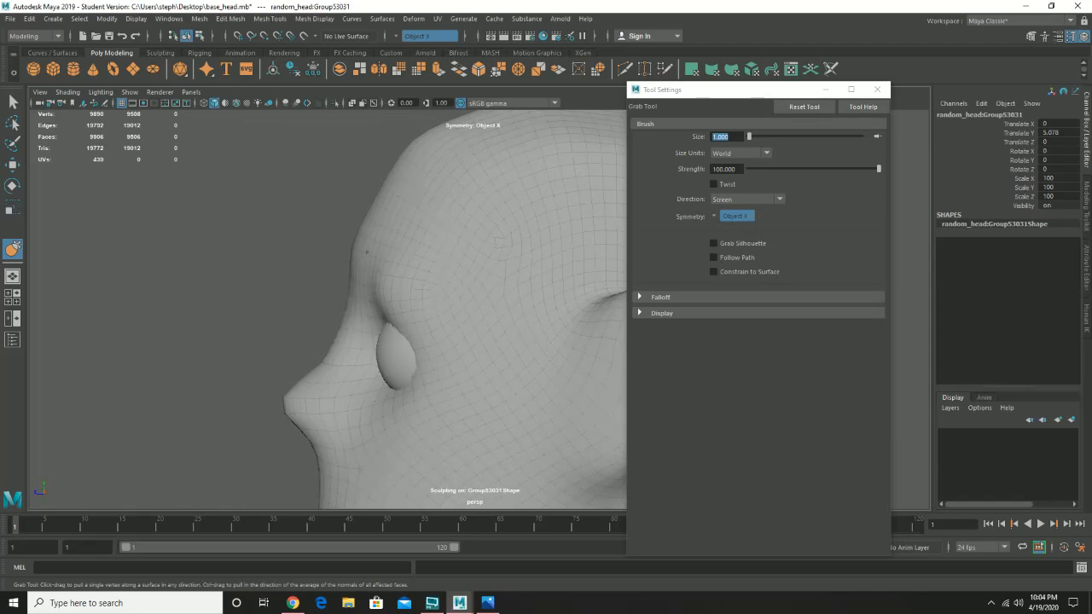
{"action": "left_click_drag", "start_coordinate": [344, 240], "coordinate": [354, 238], "text": "alt"}
{"action": "middle_click_drag", "start_coordinate": [423, 227], "coordinate": [424, 248], "text": "alt"}
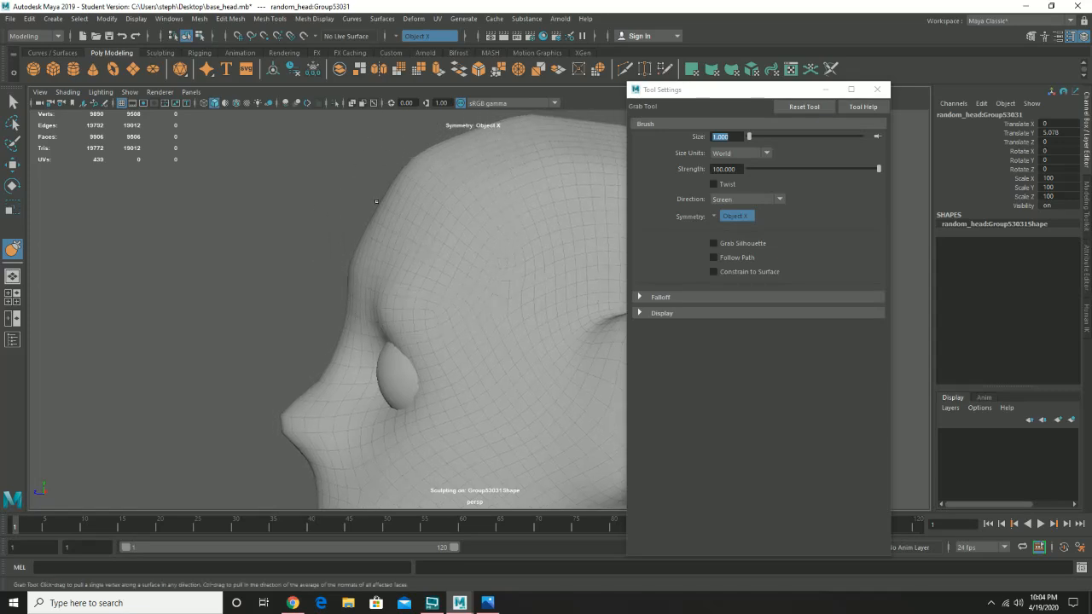
{"action": "left_click_drag", "start_coordinate": [378, 196], "coordinate": [369, 206]}
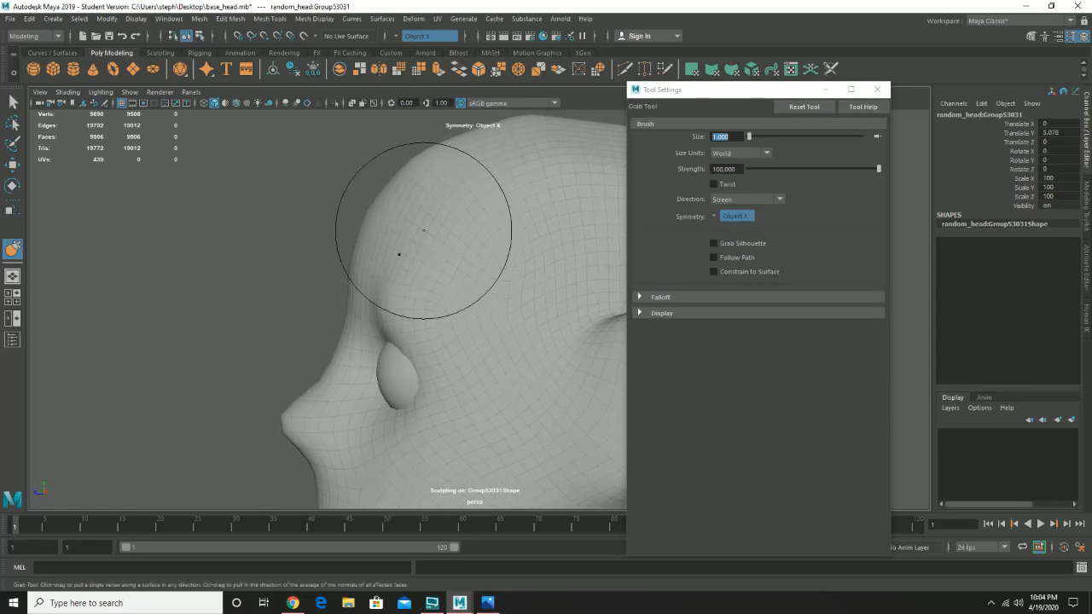
Refine the temple, the side of the nose bridge and the socket around the eyeball with the Grab brush
{"action": "left_click_drag", "start_coordinate": [424, 230], "coordinate": [487, 329], "text": "alt"}
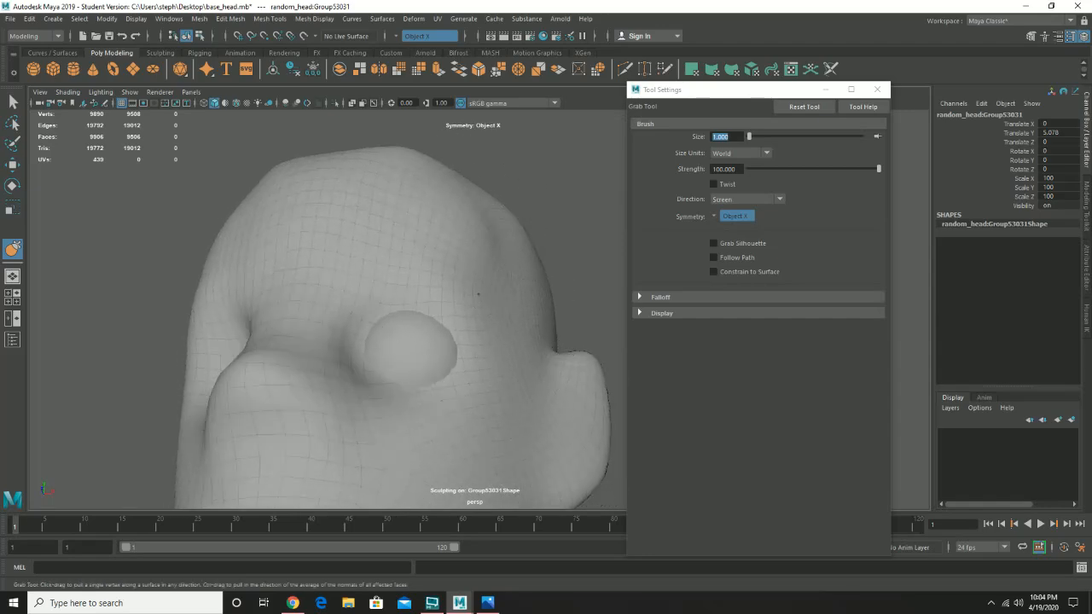
{"action": "left_click_drag", "start_coordinate": [471, 264], "coordinate": [482, 282], "text": "alt"}
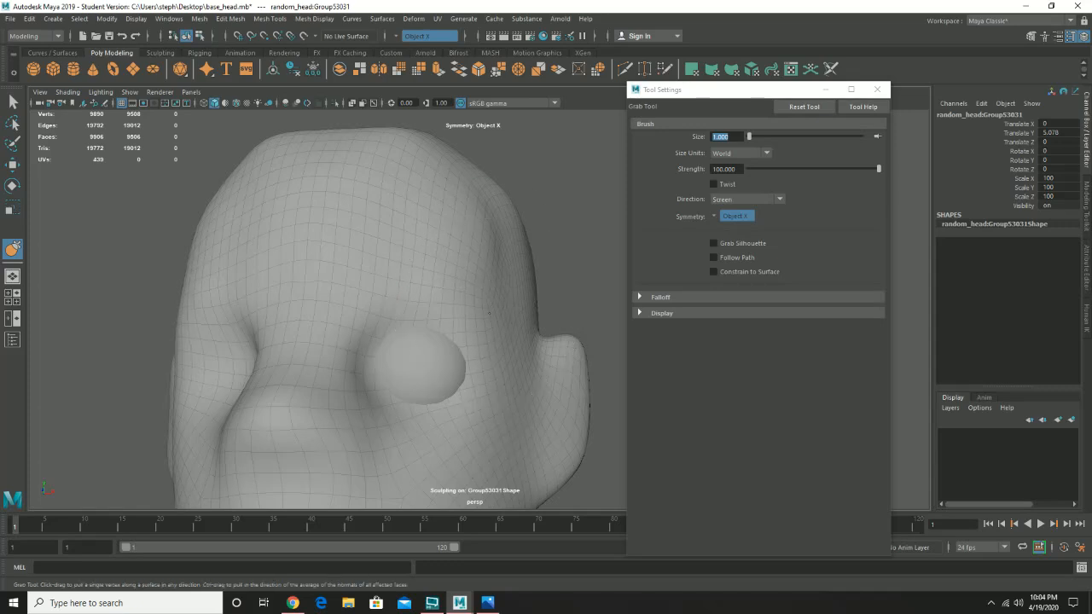
{"action": "mouse_move", "coordinate": [500, 390]}
{"action": "left_mouse_down", "text": "alt"}
{"action": "mouse_move", "coordinate": [500, 402]}
{"action": "mouse_move", "coordinate": [487, 397]}
{"action": "mouse_move", "coordinate": [452, 361]}
{"action": "mouse_move", "coordinate": [414, 268]}
{"action": "mouse_move", "coordinate": [463, 304]}
{"action": "mouse_move", "coordinate": [414, 307]}
{"action": "mouse_move", "coordinate": [378, 287]}
{"action": "mouse_move", "coordinate": [441, 310]}
{"action": "mouse_move", "coordinate": [334, 299]}
{"action": "mouse_move", "coordinate": [454, 327]}
{"action": "left_mouse_up", "text": "alt"}
{"action": "mouse_move", "coordinate": [362, 220]}
{"action": "left_mouse_down"}
{"action": "mouse_move", "coordinate": [347, 217]}
{"action": "mouse_move", "coordinate": [439, 144]}
{"action": "mouse_move", "coordinate": [373, 179]}
{"action": "left_mouse_up"}
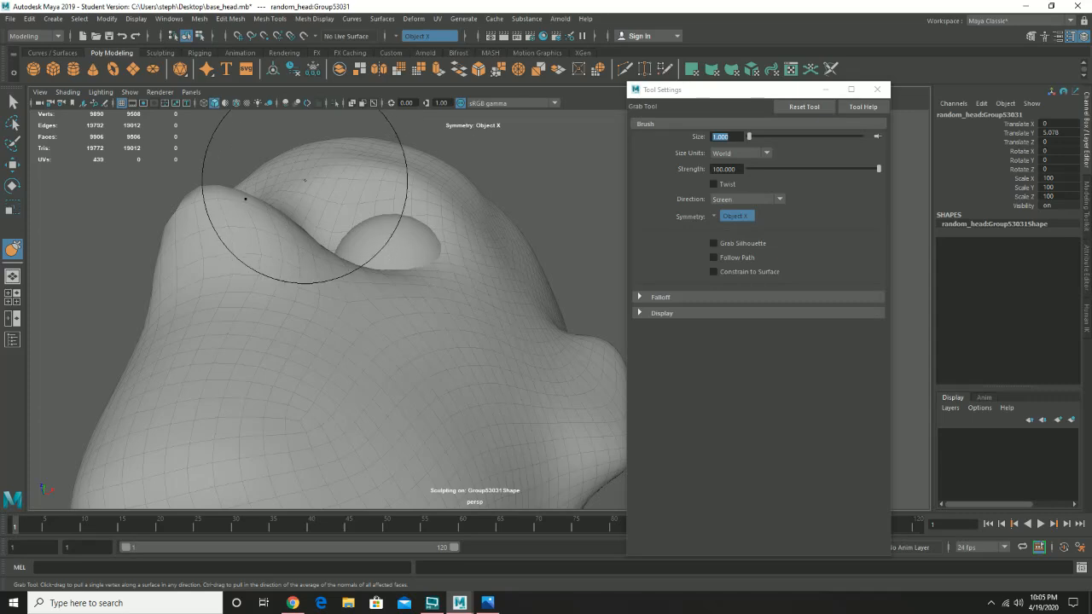
Refine the nose bridge, brow and cheek around the eyeball from several angles with the Grab brush
{"action": "mouse_move", "coordinate": [395, 194]}
{"action": "left_mouse_down", "text": "alt"}
{"action": "mouse_move", "coordinate": [304, 246]}
{"action": "mouse_move", "coordinate": [415, 292]}
{"action": "mouse_move", "coordinate": [396, 293]}
{"action": "left_mouse_up", "text": "alt"}
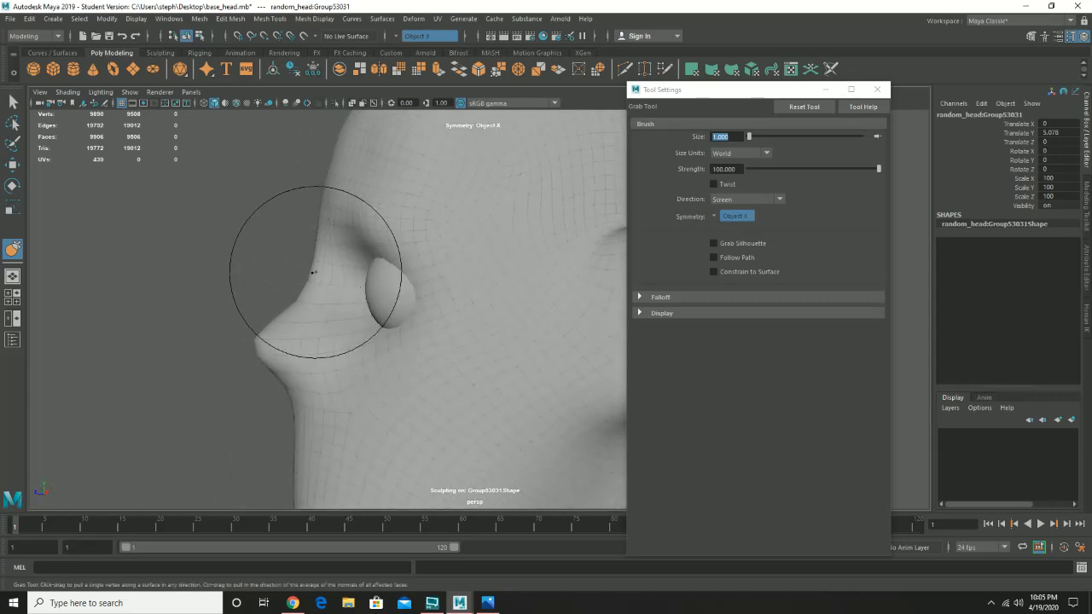
{"action": "left_click_drag", "start_coordinate": [256, 276], "coordinate": [345, 290], "text": "alt"}
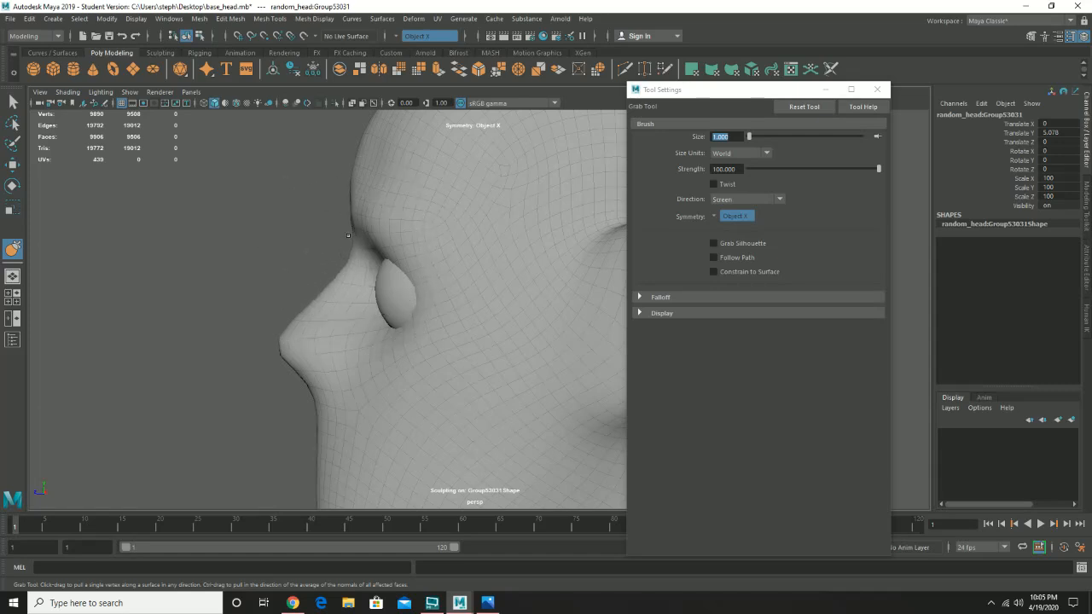
{"action": "left_click_drag", "start_coordinate": [355, 188], "coordinate": [330, 196], "text": "alt"}
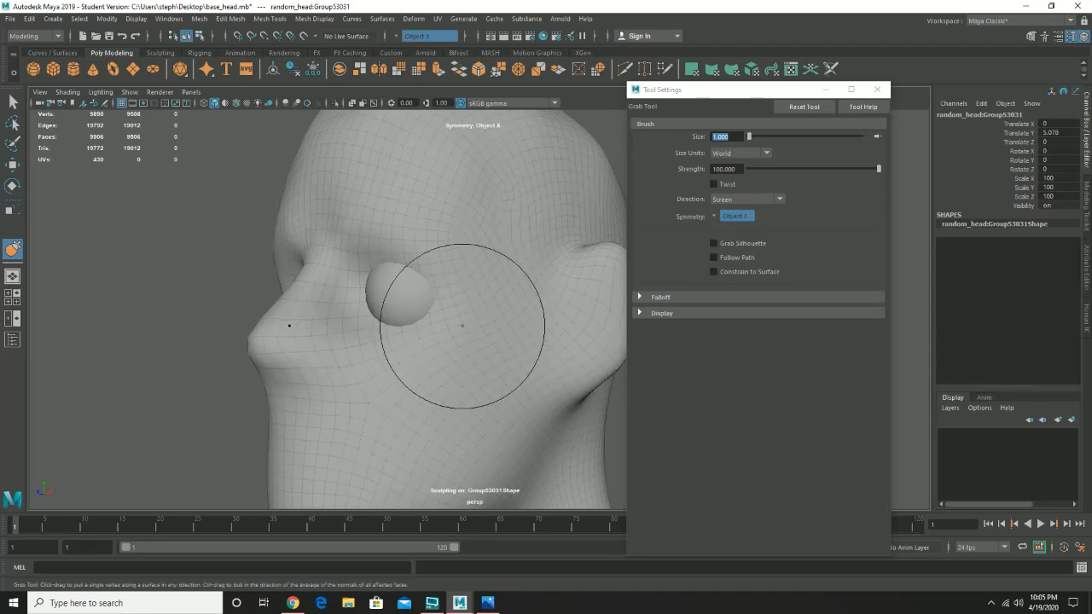
{"action": "mouse_move", "coordinate": [426, 341]}
{"action": "left_mouse_down", "text": "alt"}
{"action": "mouse_move", "coordinate": [436, 225]}
{"action": "mouse_move", "coordinate": [446, 309]}
{"action": "mouse_move", "coordinate": [492, 312]}
{"action": "mouse_move", "coordinate": [480, 329]}
{"action": "mouse_move", "coordinate": [390, 325]}
{"action": "left_mouse_up", "text": "alt"}
{"action": "left_click_drag", "start_coordinate": [426, 277], "coordinate": [442, 344], "text": "alt"}
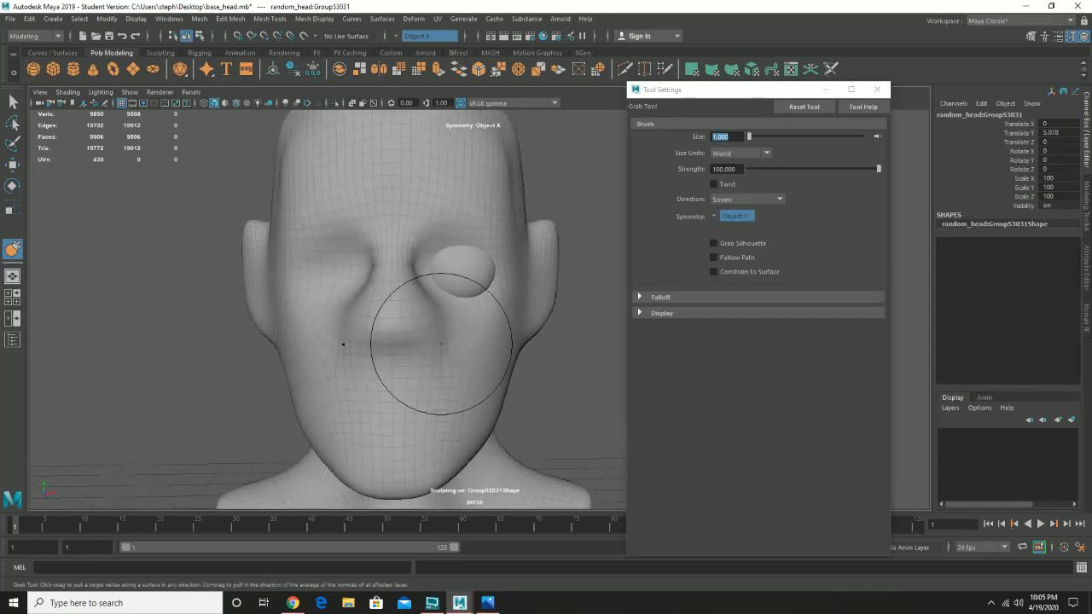
{"action": "left_click_drag", "start_coordinate": [478, 279], "coordinate": [451, 281], "text": "alt"}
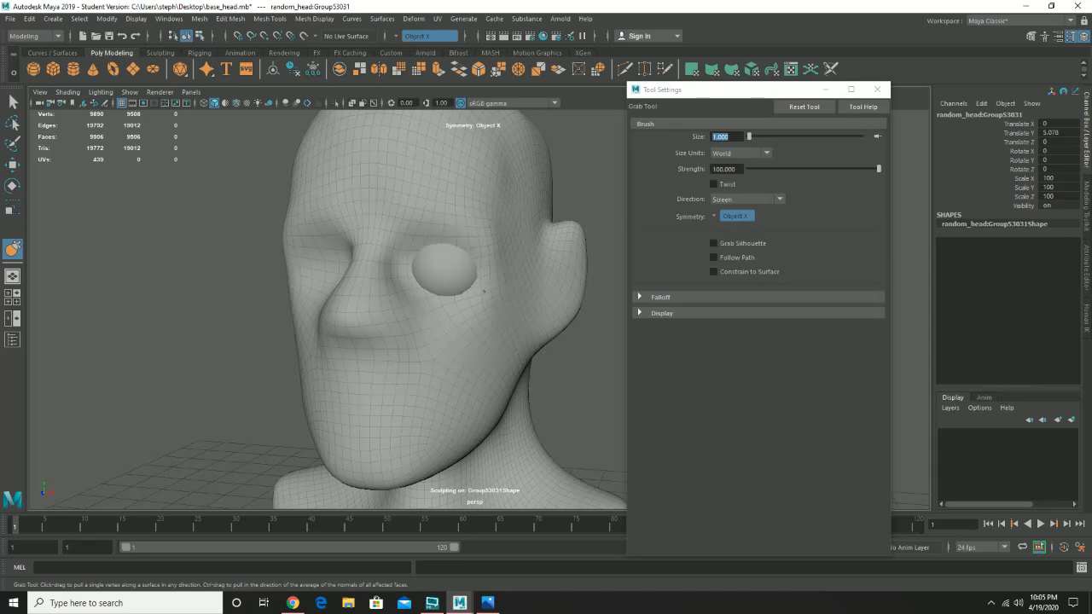
Select the eyeball sphere and nudge its height and depth to fit the eye socket
{"action": "mouse_move", "coordinate": [482, 292]}
{"action": "left_mouse_down", "text": "alt"}
{"action": "mouse_move", "coordinate": [419, 264]}
{"action": "mouse_move", "coordinate": [447, 281]}
{"action": "mouse_move", "coordinate": [383, 282]}
{"action": "mouse_move", "coordinate": [390, 268]}
{"action": "mouse_move", "coordinate": [504, 264]}
{"action": "left_mouse_up", "text": "alt"}
{"action": "key", "text": "w"}
{"action": "left_click", "coordinate": [405, 268]}
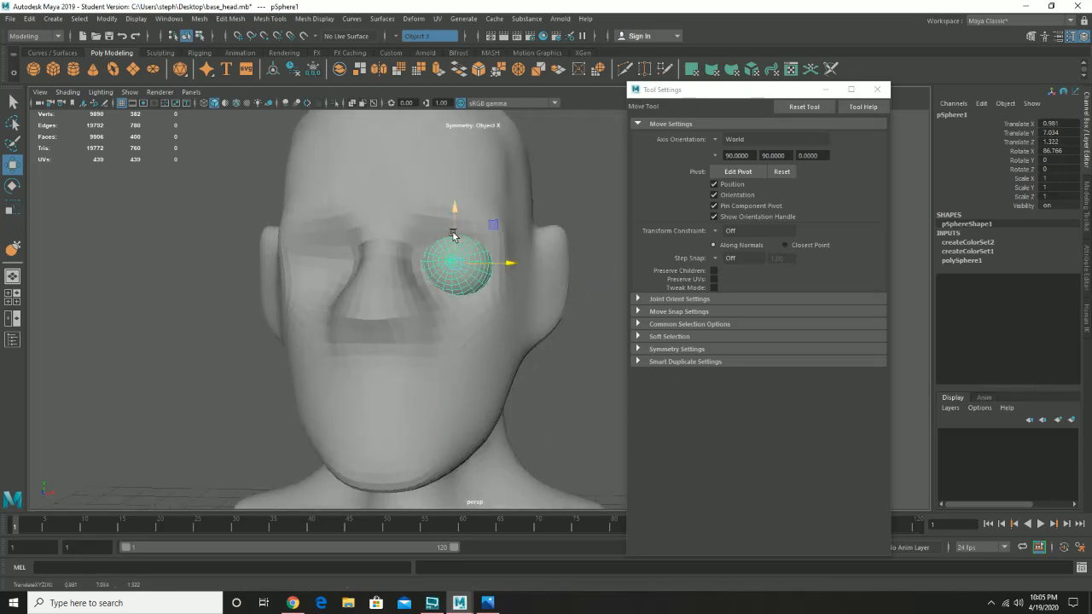
{"action": "left_click_drag", "start_coordinate": [455, 226], "coordinate": [529, 275]}
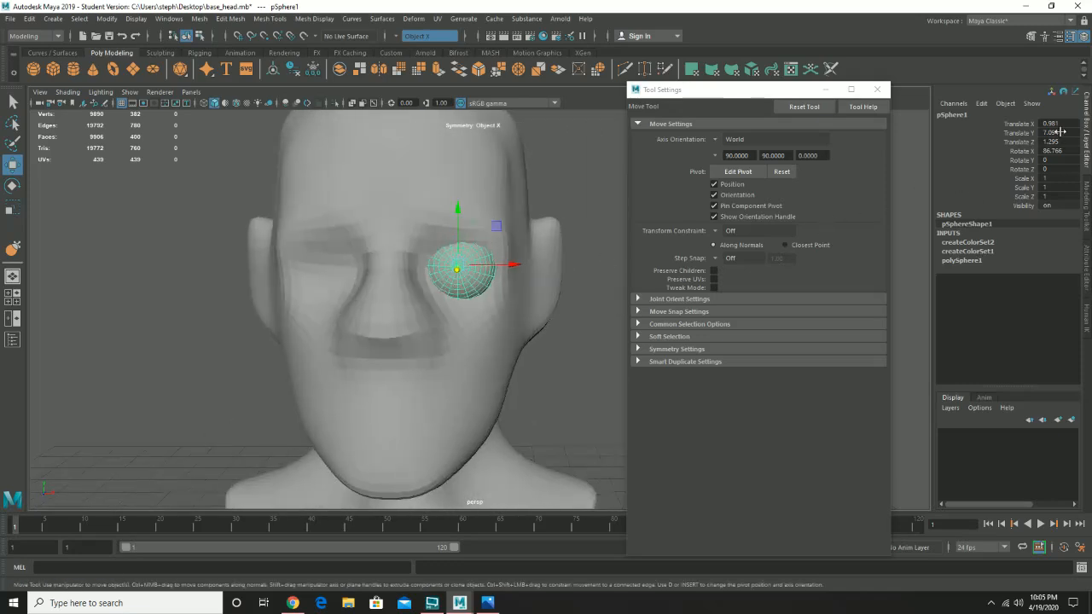
Duplicate the eyeball sphere and place the copy in the opposite socket at world X -29.89
{"action": "left_click", "coordinate": [1086, 197]}
{"action": "scroll", "coordinate": [1020, 337], "scroll_direction": "down", "scroll_amount": 1}
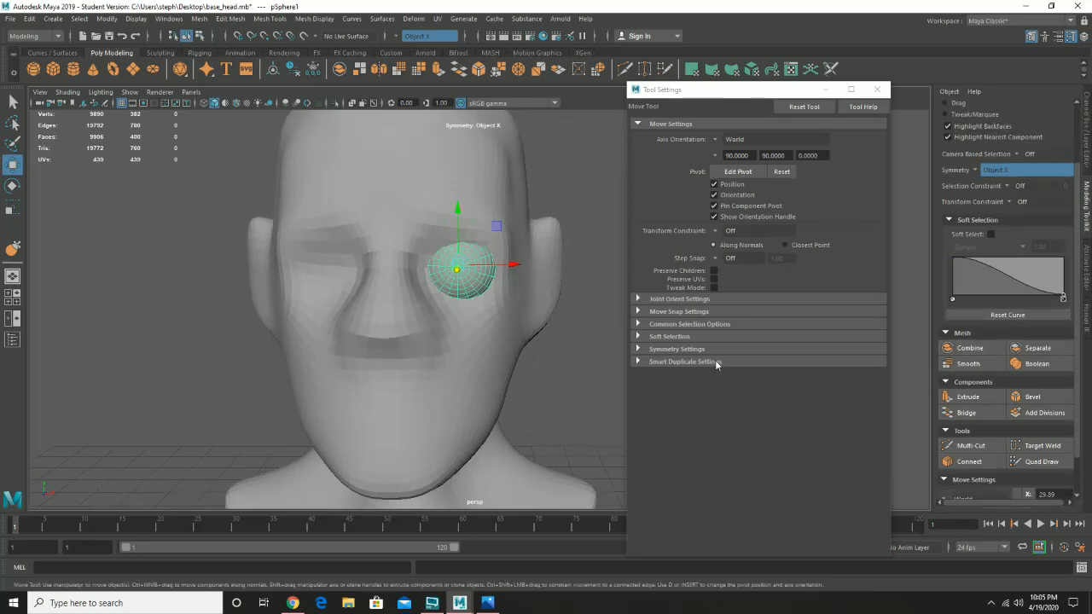
{"action": "scroll", "coordinate": [1072, 448], "scroll_direction": "down", "scroll_amount": 2}
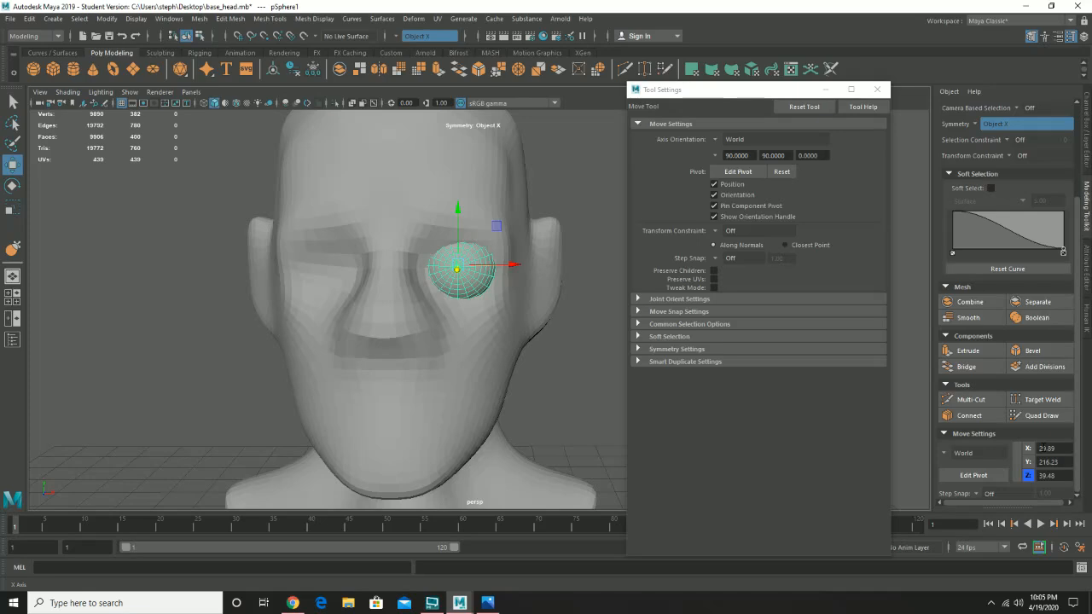
{"action": "key", "text": "ctrl+d"}
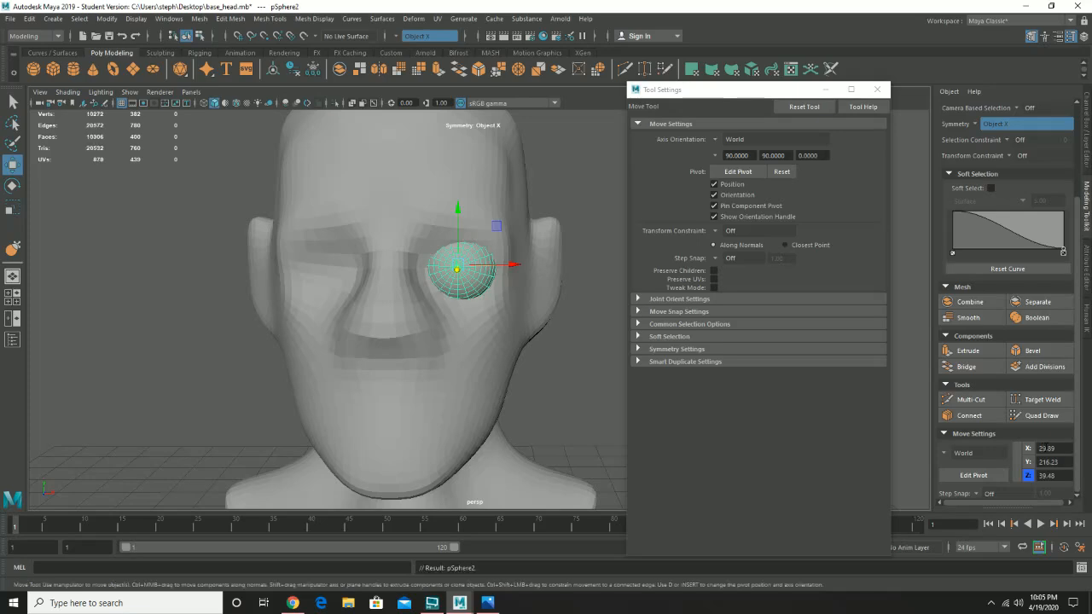
{"action": "left_click", "coordinate": [1040, 448]}
{"action": "type", "text": "-"}
{"action": "key", "text": "Return"}
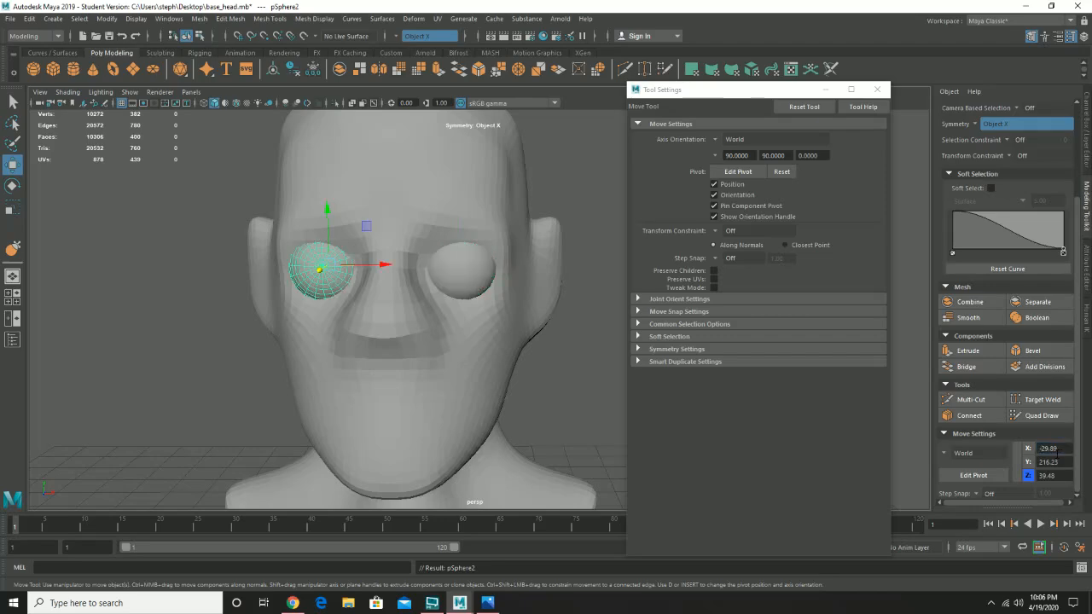
Select the head mesh, close the tool settings and smooth the mesh with 2 divisions
{"action": "left_click_drag", "start_coordinate": [444, 337], "coordinate": [413, 212], "text": "alt"}
{"action": "left_click", "coordinate": [408, 204]}
{"action": "left_click_drag", "start_coordinate": [506, 312], "coordinate": [401, 328], "text": "alt"}
{"action": "left_click_drag", "start_coordinate": [447, 381], "coordinate": [411, 352], "text": "alt"}
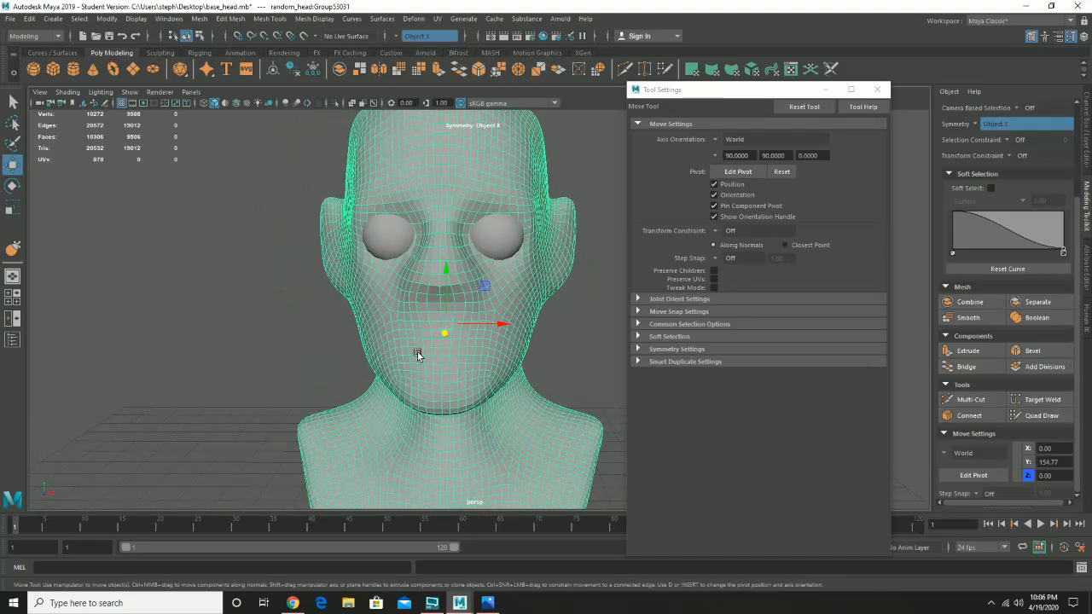
{"action": "left_click", "coordinate": [877, 89]}
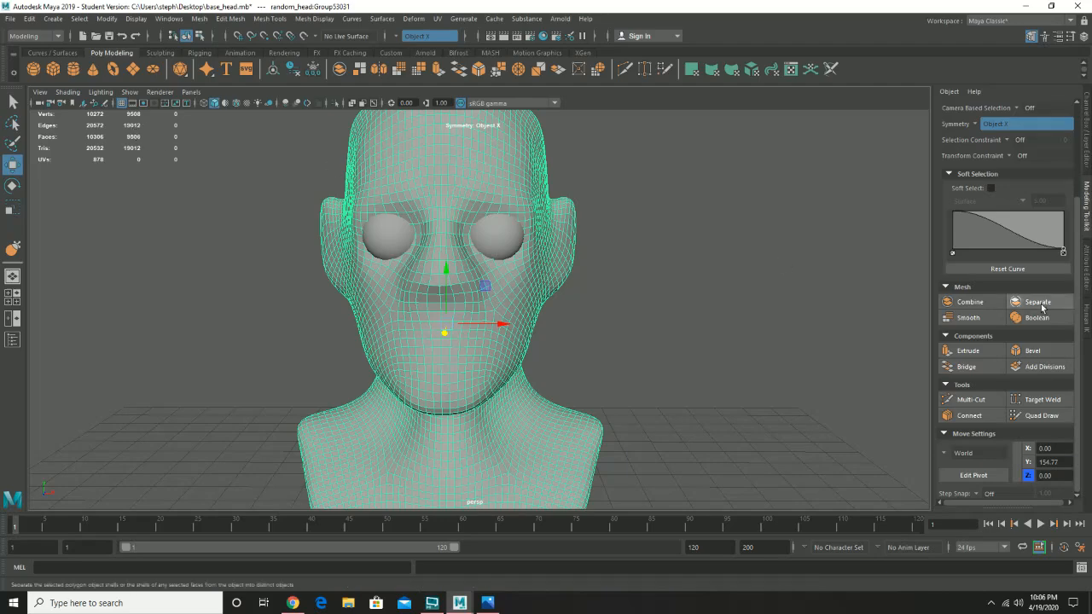
{"action": "left_click", "coordinate": [966, 318]}
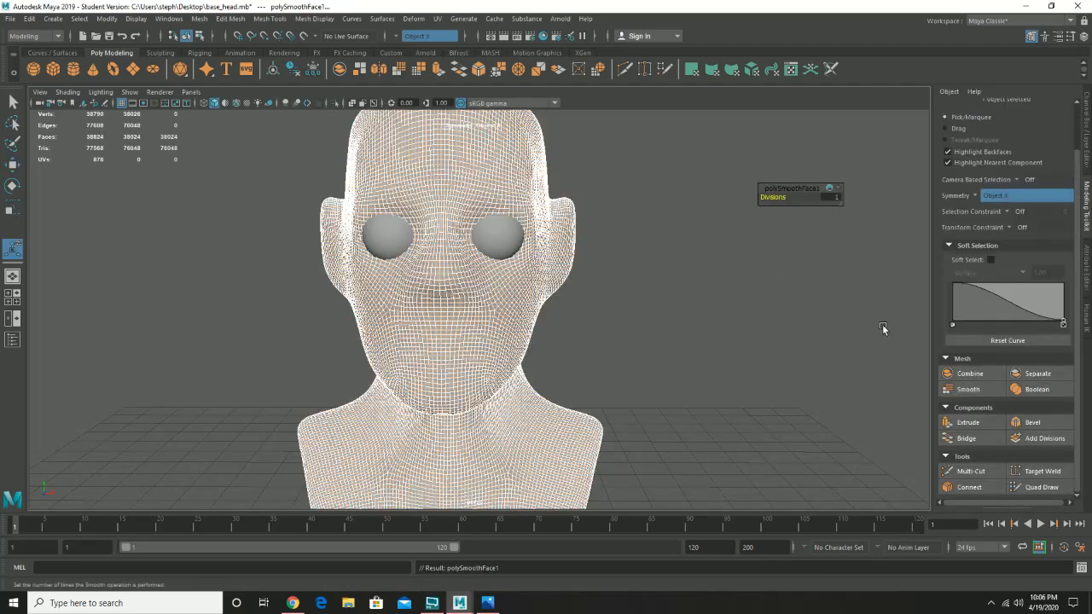
{"action": "left_click", "coordinate": [831, 197]}
{"action": "type", "text": "2"}
{"action": "key", "text": "Return"}
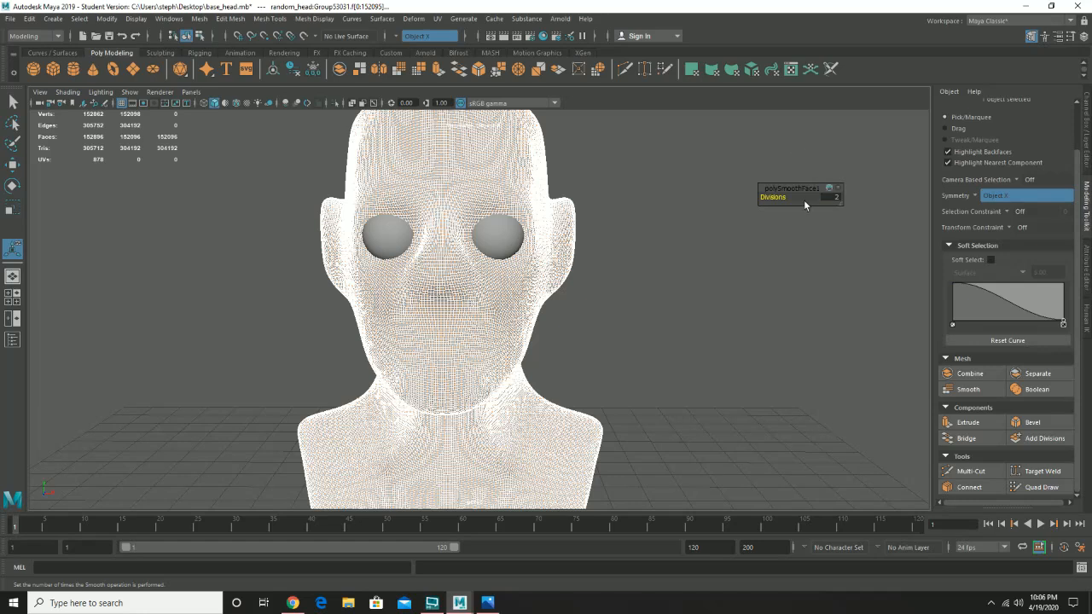
{"action": "left_click", "coordinate": [699, 240]}
Reselect the smoothed head mesh and adjust the area around the eyes with the Grab brush
{"action": "middle_click_drag", "start_coordinate": [683, 274], "coordinate": [819, 303], "text": "alt"}
{"action": "left_click_drag", "start_coordinate": [819, 303], "coordinate": [648, 303], "text": "alt"}
{"action": "right_click_drag", "start_coordinate": [512, 319], "coordinate": [548, 319], "text": "alt"}
{"action": "left_click_drag", "start_coordinate": [549, 319], "coordinate": [299, 322], "text": "alt"}
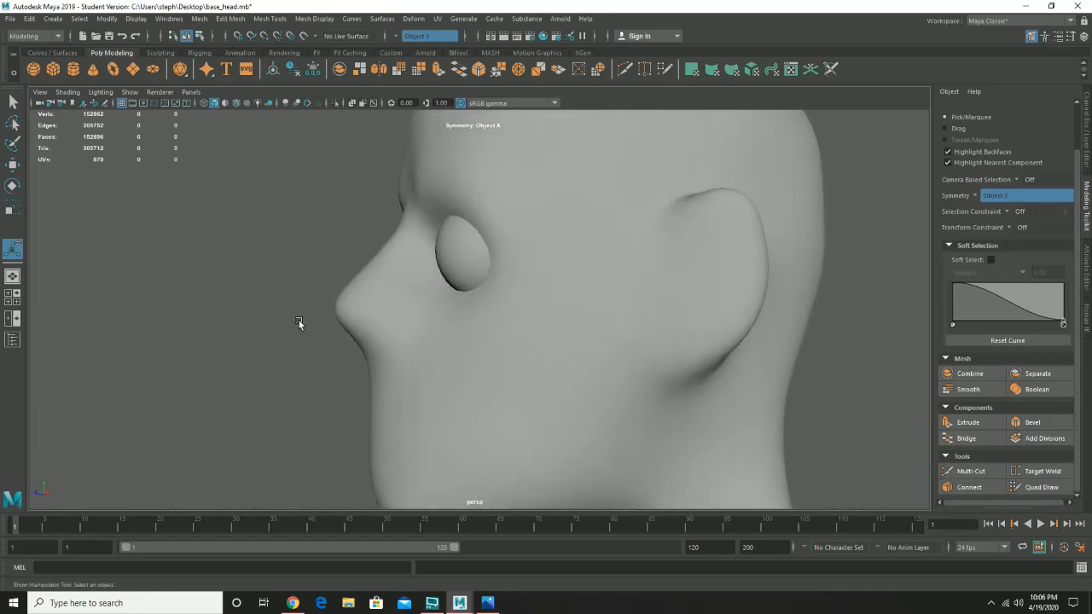
{"action": "left_click", "coordinate": [160, 53]}
{"action": "left_click", "coordinate": [94, 69]}
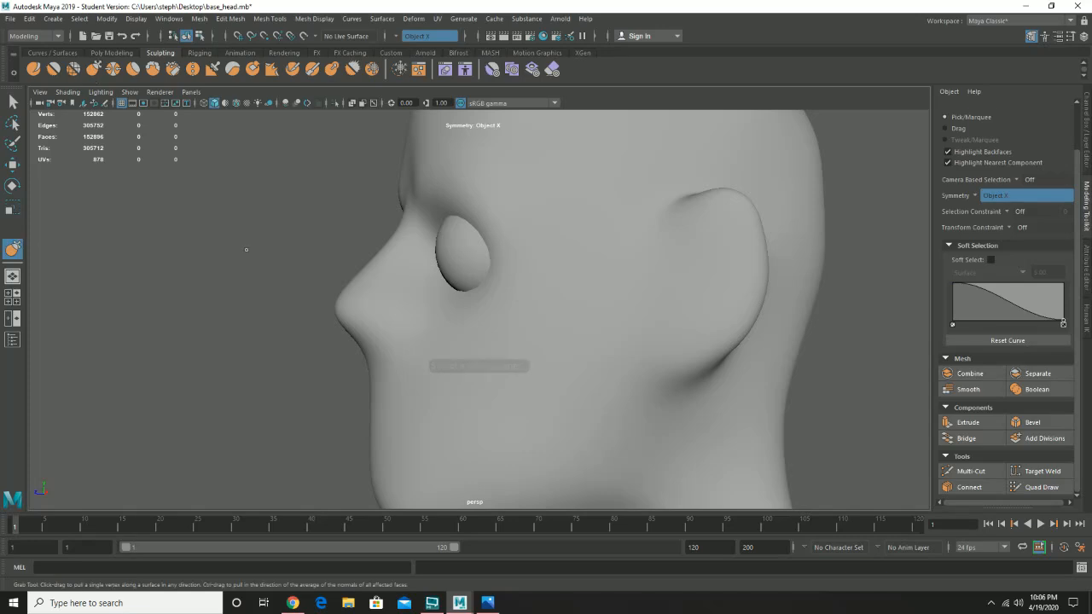
{"action": "left_click_drag", "start_coordinate": [246, 249], "coordinate": [563, 346], "text": "alt"}
{"action": "key", "text": "q"}
{"action": "left_click", "coordinate": [536, 362]}
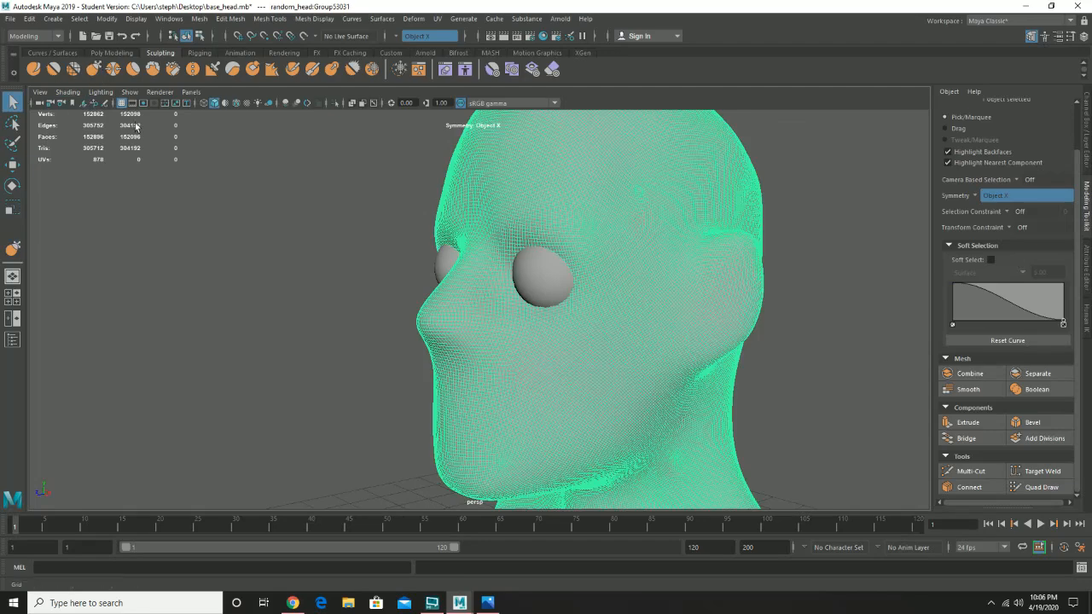
{"action": "left_click", "coordinate": [94, 70]}
{"action": "left_click_drag", "start_coordinate": [350, 235], "coordinate": [594, 344], "text": "alt"}
{"action": "mouse_move", "coordinate": [613, 275]}
{"action": "left_mouse_down"}
{"action": "mouse_move", "coordinate": [603, 277]}
{"action": "mouse_move", "coordinate": [617, 242]}
{"action": "mouse_move", "coordinate": [504, 243]}
{"action": "left_mouse_up"}
Switch to the Sculpt brush, set its strength to 1 and work the surface around the brow and eyes
{"action": "left_click", "coordinate": [32, 70]}
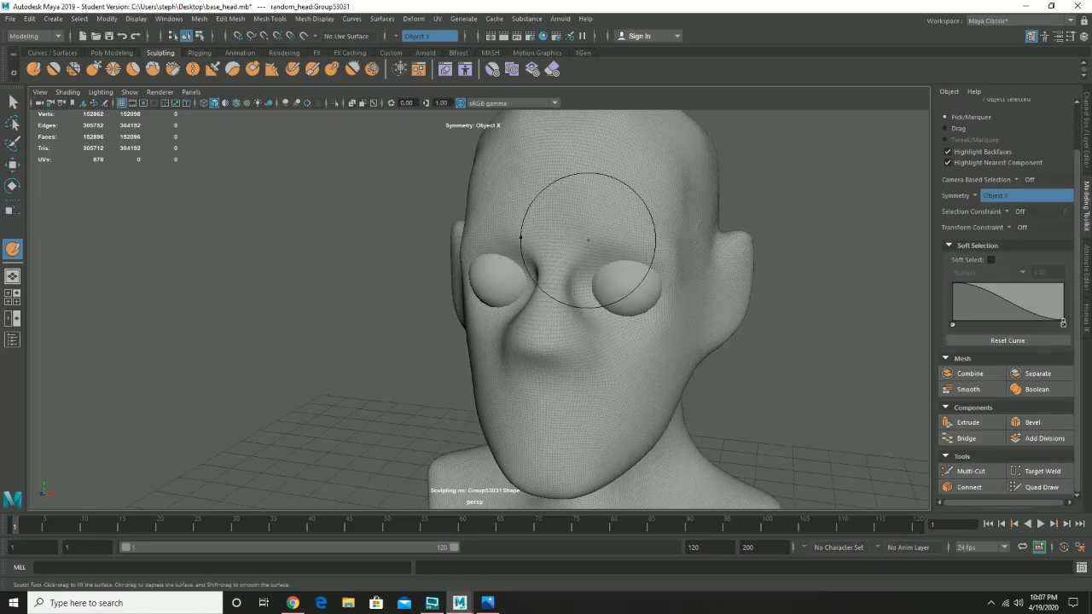
{"action": "left_click_drag", "start_coordinate": [657, 252], "coordinate": [629, 256], "text": "alt"}
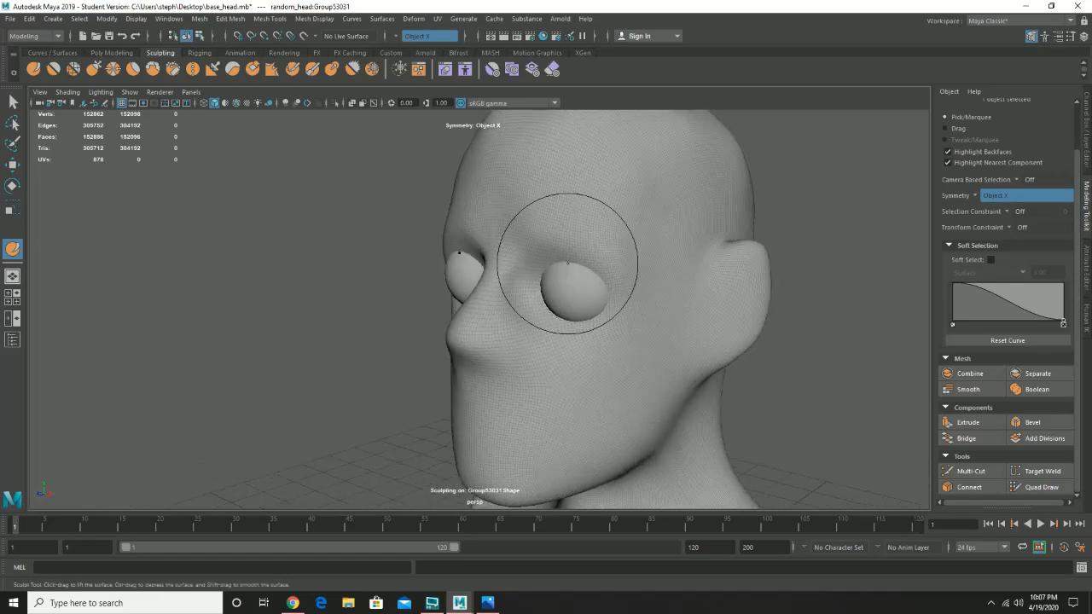
{"action": "left_click_drag", "start_coordinate": [561, 281], "coordinate": [495, 246], "text": "alt"}
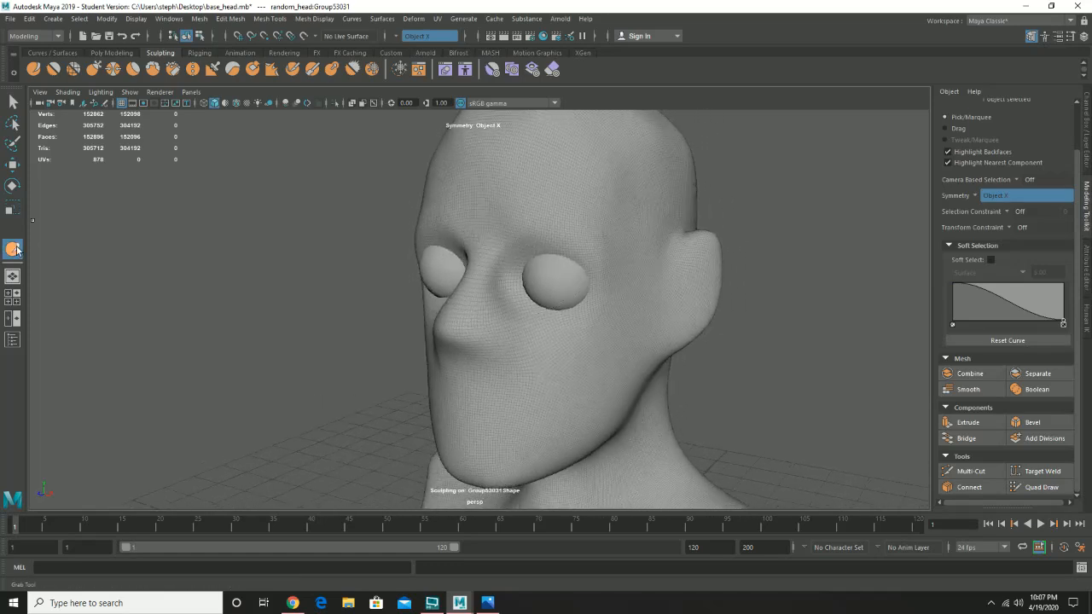
{"action": "double_click", "coordinate": [14, 248]}
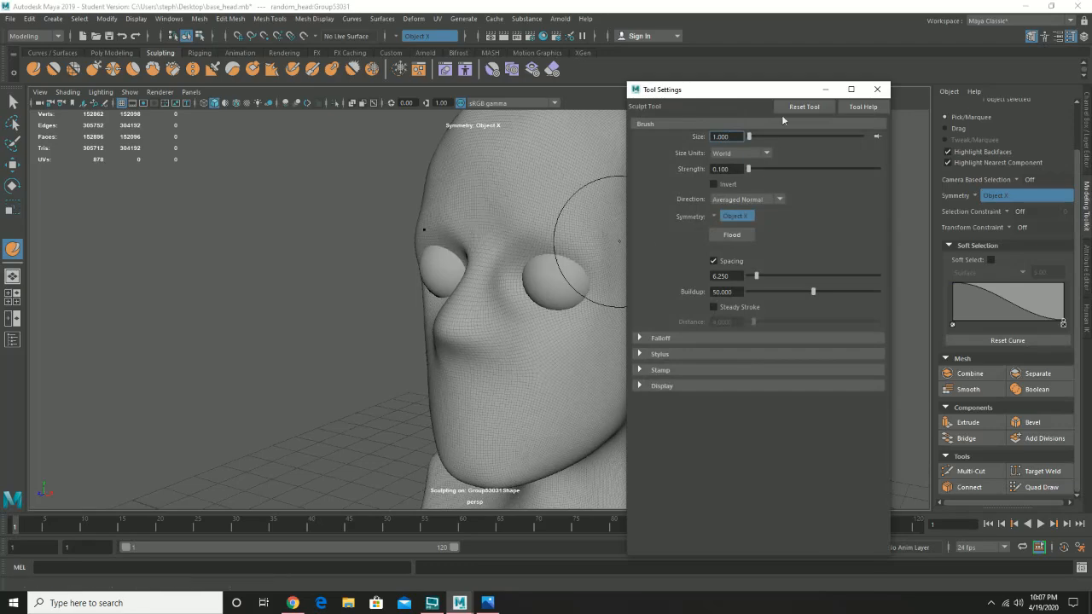
{"action": "left_click_drag", "start_coordinate": [772, 98], "coordinate": [191, 115]}
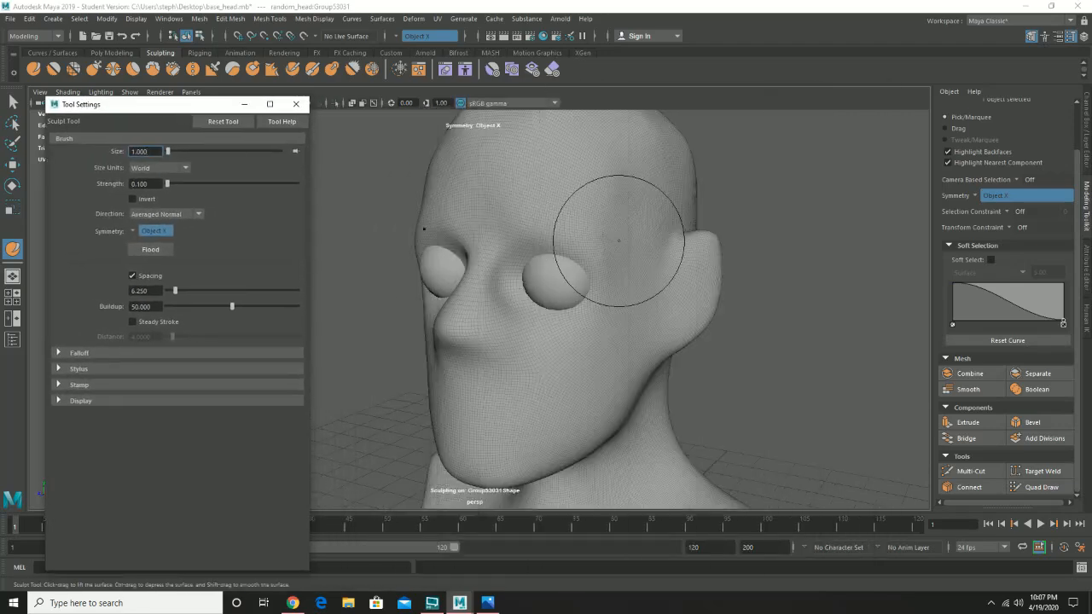
{"action": "key", "text": "Tab"}
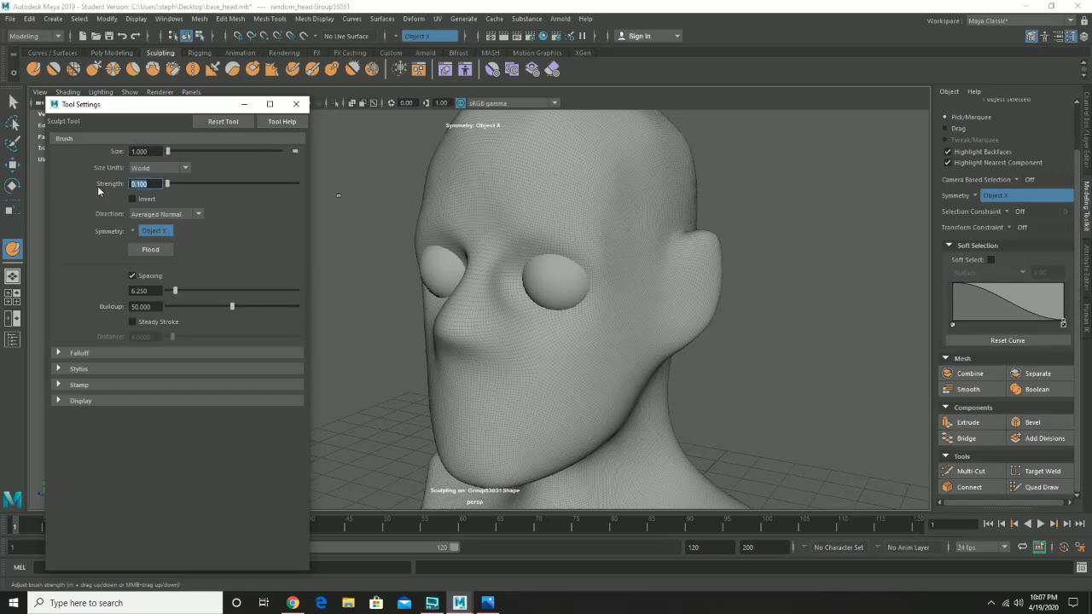
{"action": "type", "text": "1"}
{"action": "key", "text": "Return"}
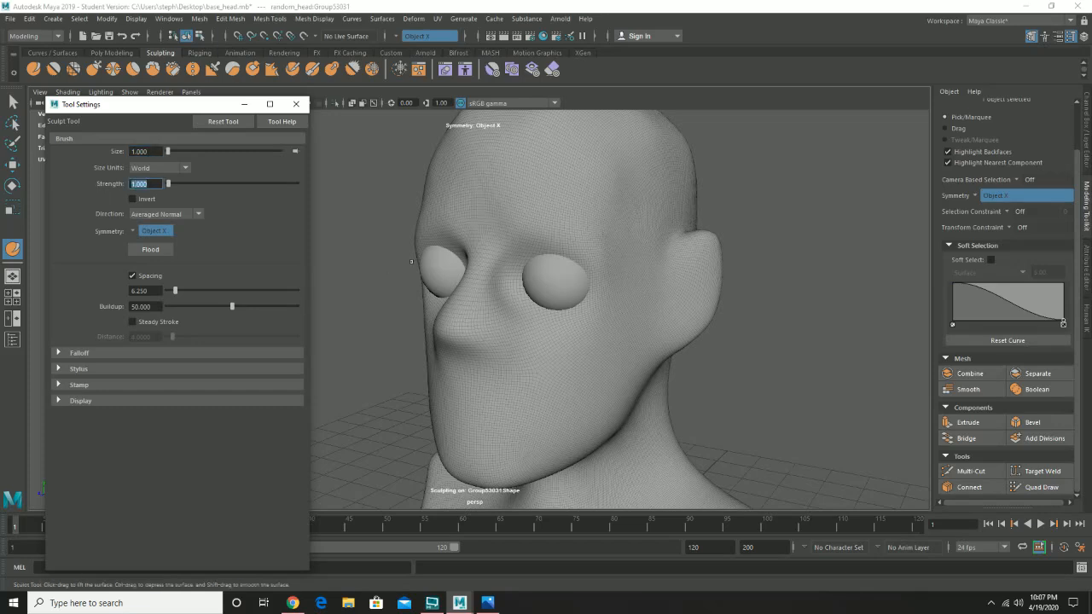
{"action": "left_click_drag", "start_coordinate": [546, 247], "coordinate": [569, 246], "text": "alt"}
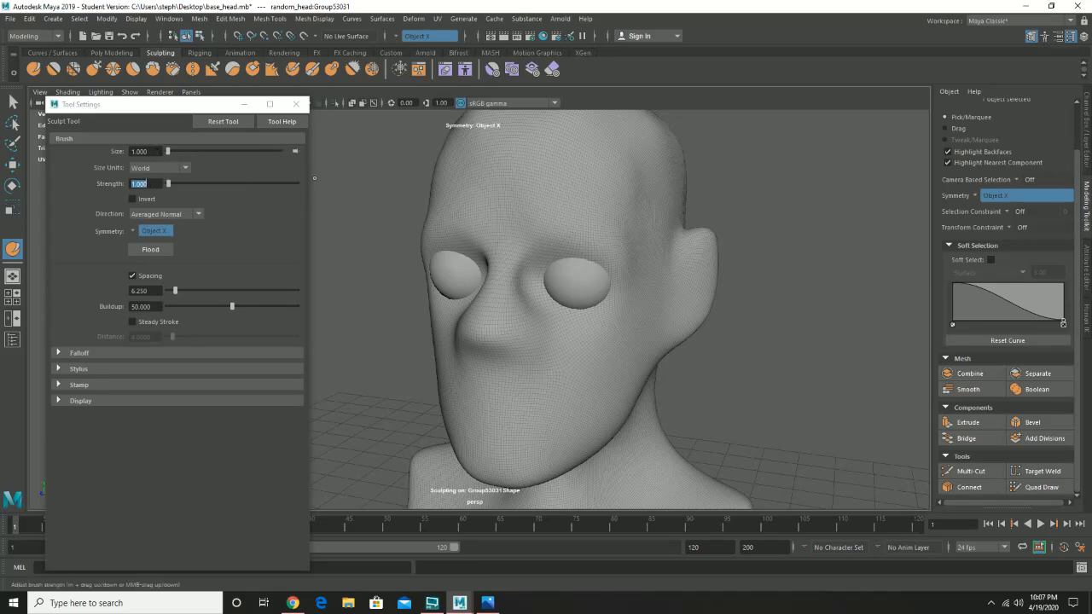
Set the Sculpt brush strength to 10 and build up the brow ridge and the area above the eyeballs
{"action": "left_click", "coordinate": [109, 186]}
{"action": "key", "text": "Return"}
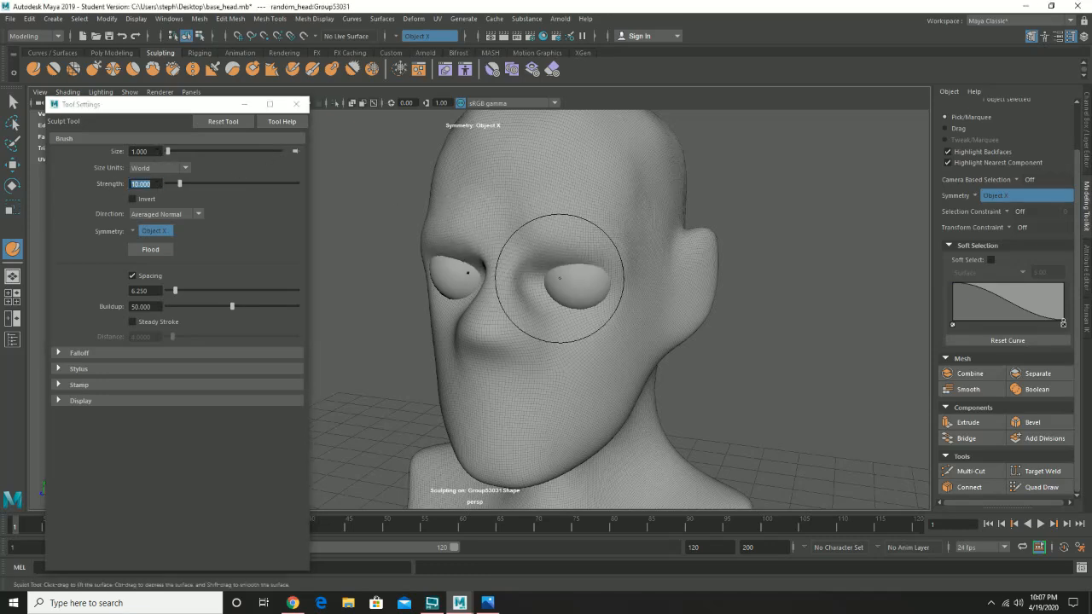
{"action": "left_click_drag", "start_coordinate": [559, 278], "coordinate": [603, 256], "text": "alt"}
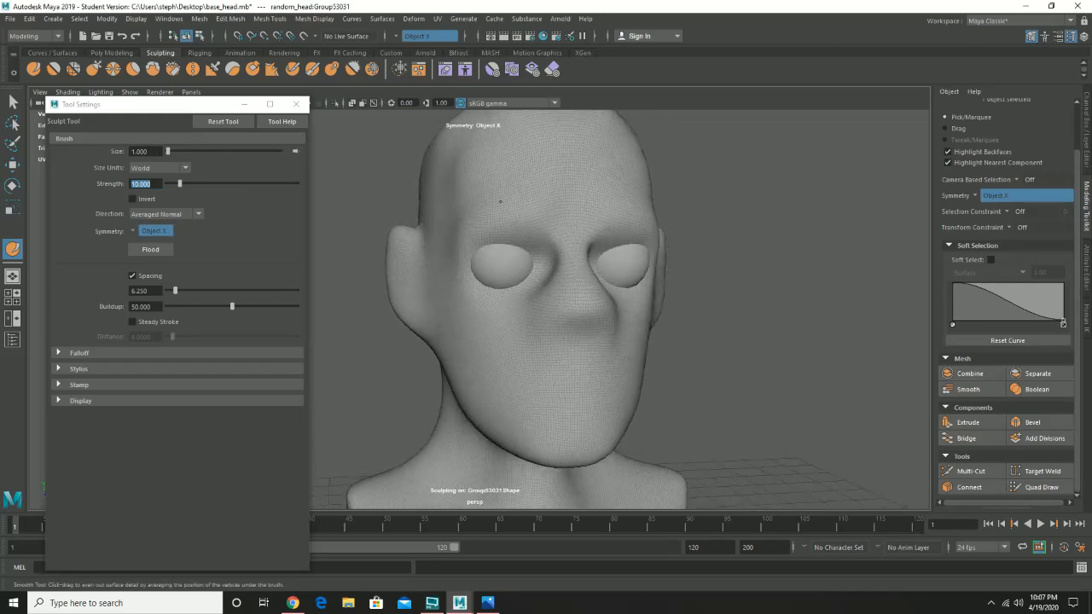
{"action": "left_click_drag", "start_coordinate": [500, 201], "coordinate": [532, 230], "text": "alt"}
{"action": "right_click_drag", "start_coordinate": [532, 230], "coordinate": [633, 276], "text": "alt"}
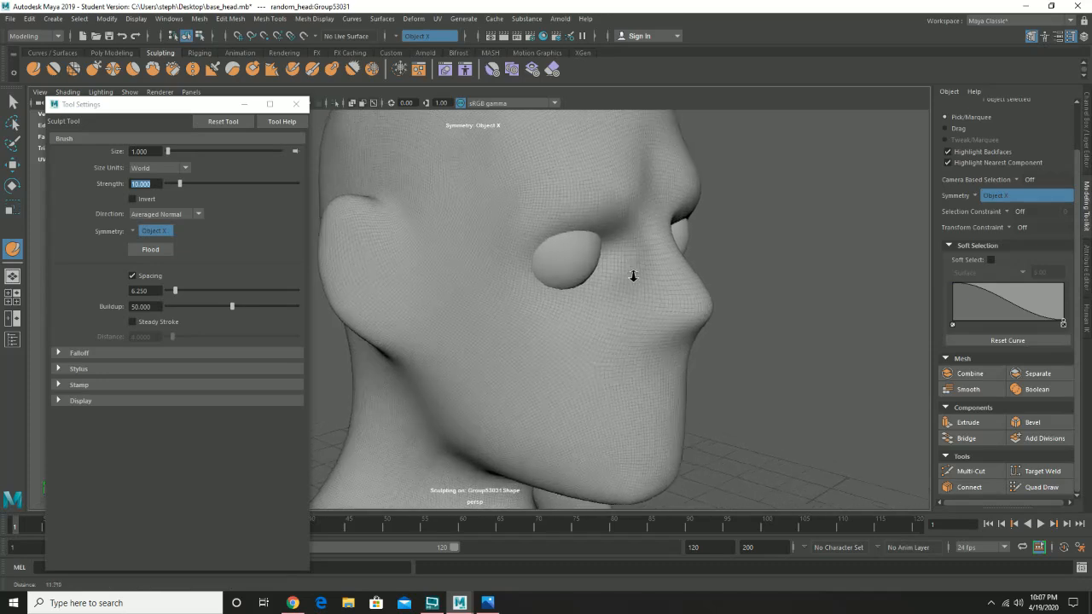
{"action": "mouse_move", "coordinate": [633, 276]}
{"action": "left_mouse_down", "text": "alt"}
{"action": "mouse_move", "coordinate": [612, 278]}
{"action": "mouse_move", "coordinate": [597, 232]}
{"action": "left_mouse_up", "text": "alt"}
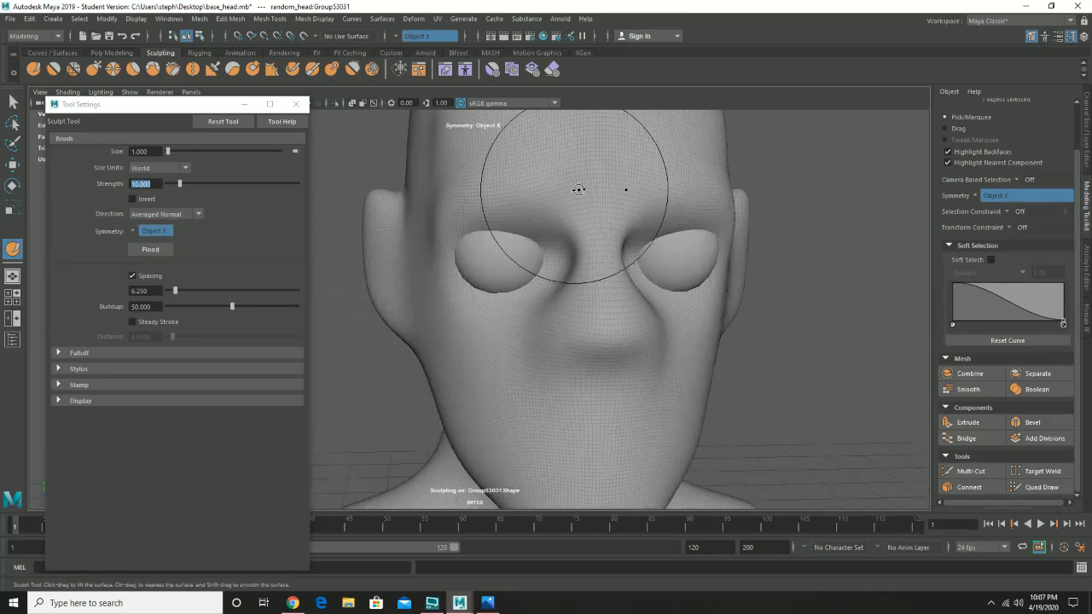
{"action": "mouse_move", "coordinate": [578, 189]}
{"action": "left_mouse_down", "text": "alt"}
{"action": "mouse_move", "coordinate": [602, 244]}
{"action": "mouse_move", "coordinate": [320, 155]}
{"action": "left_mouse_up", "text": "alt"}
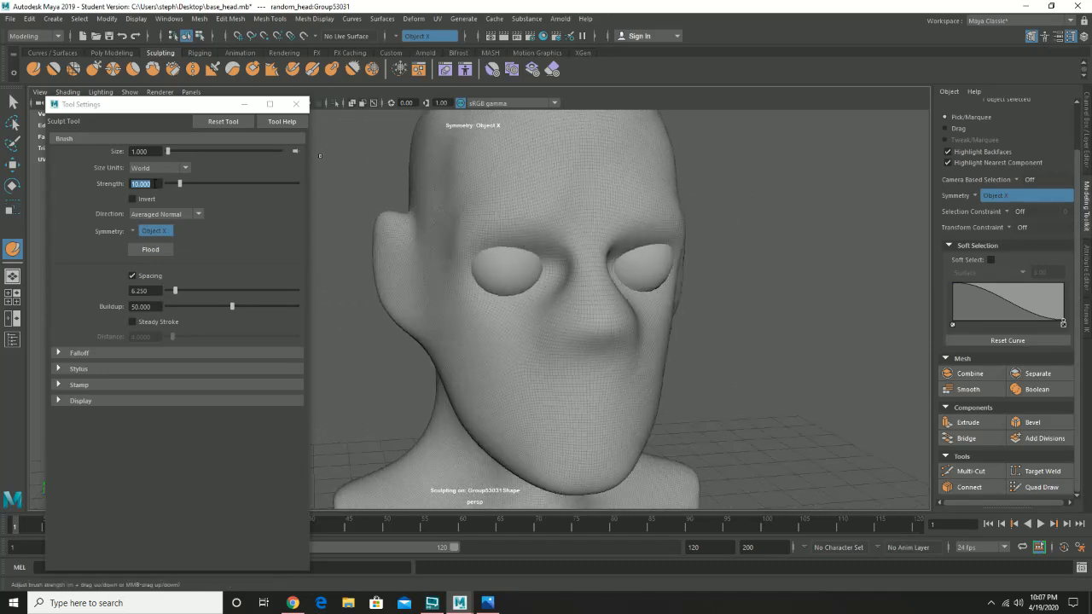
Set the Sculpt brush strength to 5 and build up the eye sockets and the sides of the nose
{"action": "type", "text": "5"}
{"action": "key", "text": "Return"}
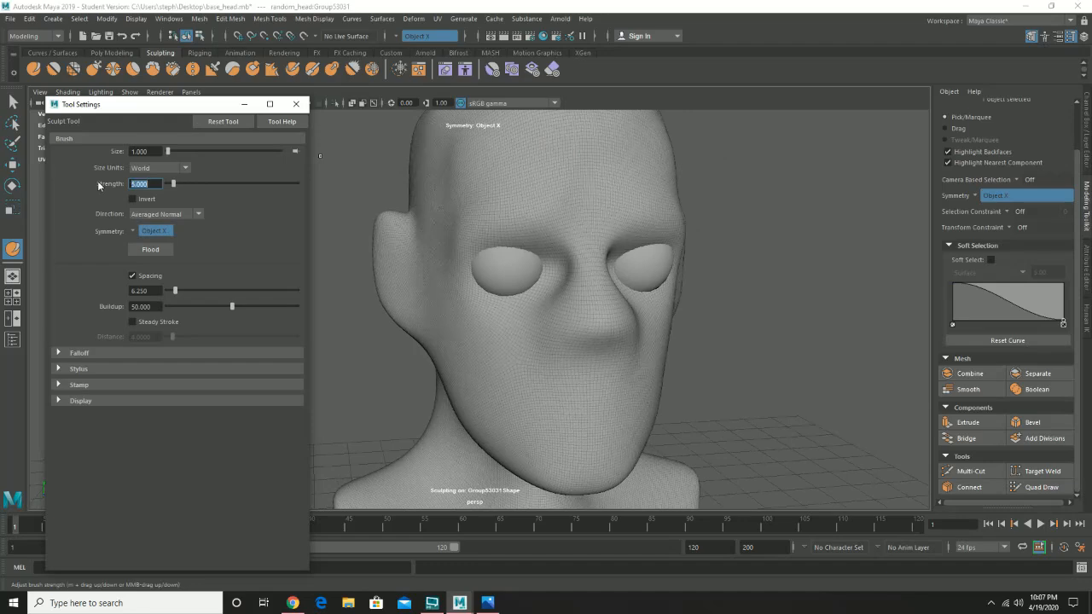
{"action": "mouse_move", "coordinate": [588, 233]}
{"action": "left_mouse_down", "text": "alt"}
{"action": "mouse_move", "coordinate": [614, 324]}
{"action": "mouse_move", "coordinate": [650, 317]}
{"action": "mouse_move", "coordinate": [566, 268]}
{"action": "mouse_move", "coordinate": [588, 324]}
{"action": "mouse_move", "coordinate": [611, 333]}
{"action": "mouse_move", "coordinate": [663, 307]}
{"action": "mouse_move", "coordinate": [637, 238]}
{"action": "mouse_move", "coordinate": [570, 227]}
{"action": "mouse_move", "coordinate": [565, 247]}
{"action": "mouse_move", "coordinate": [555, 244]}
{"action": "left_mouse_up", "text": "alt"}
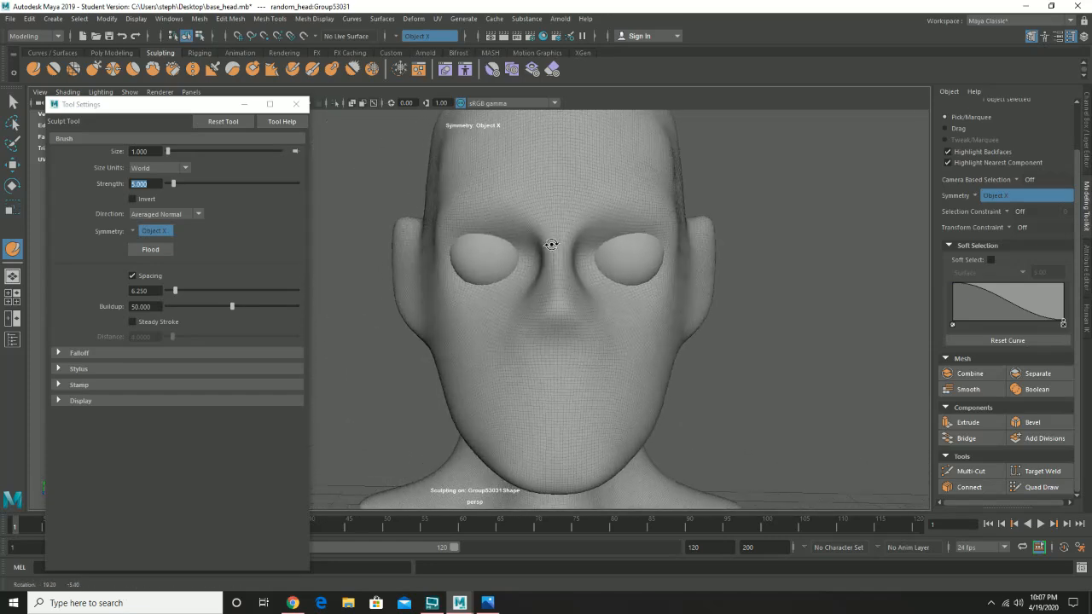
Reposition the eyeball on the character's left side in its socket and delete the opposite eyeball
{"action": "key", "text": "q"}
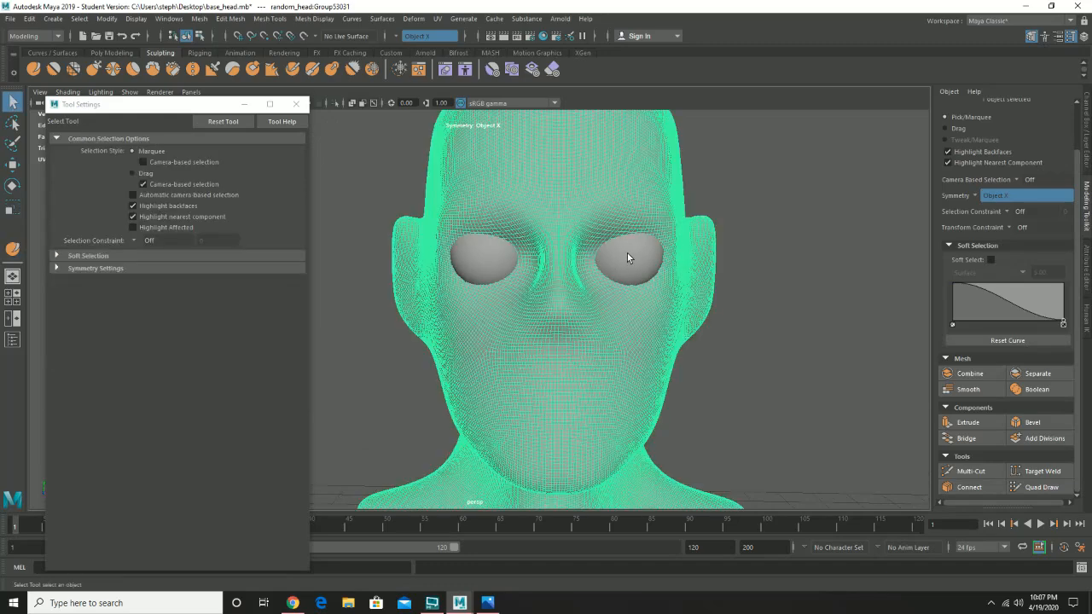
{"action": "left_click", "coordinate": [627, 253]}
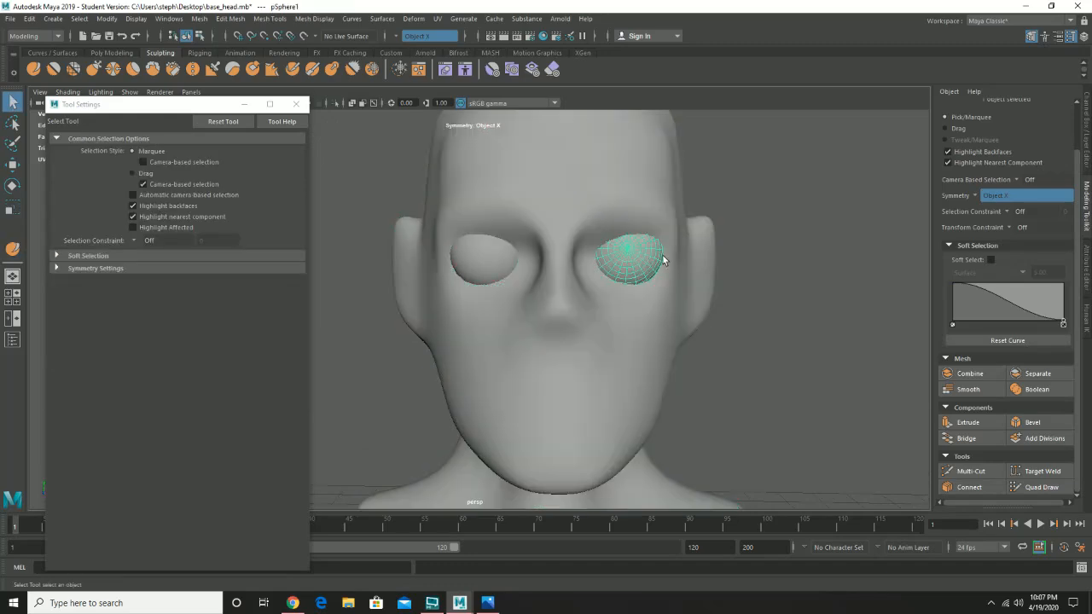
{"action": "key", "text": "w"}
{"action": "left_click_drag", "start_coordinate": [676, 247], "coordinate": [629, 256]}
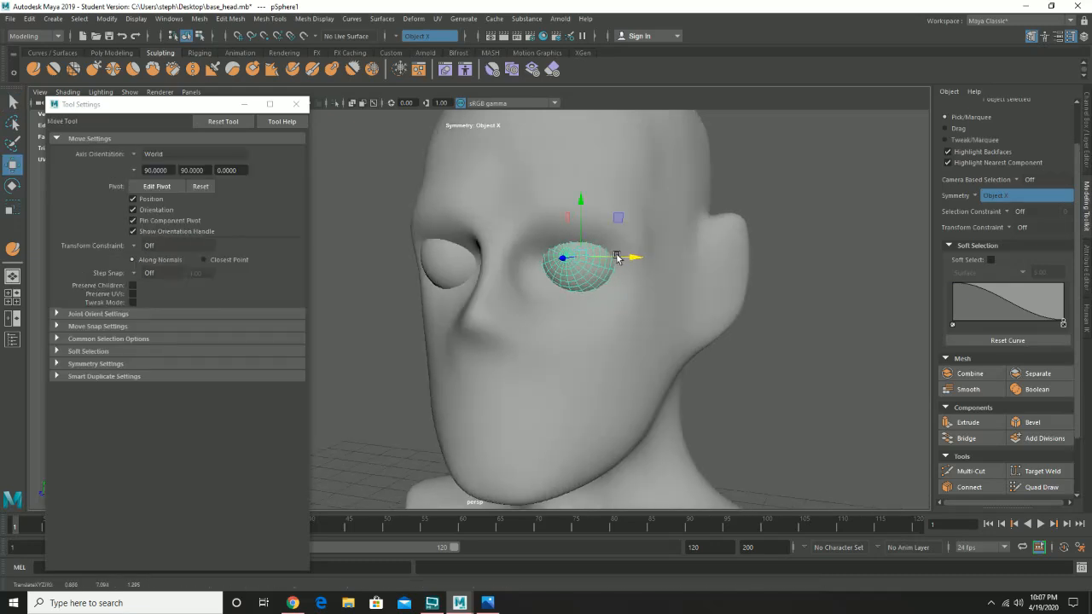
{"action": "left_click_drag", "start_coordinate": [577, 215], "coordinate": [474, 260]}
{"action": "left_click", "coordinate": [474, 263]}
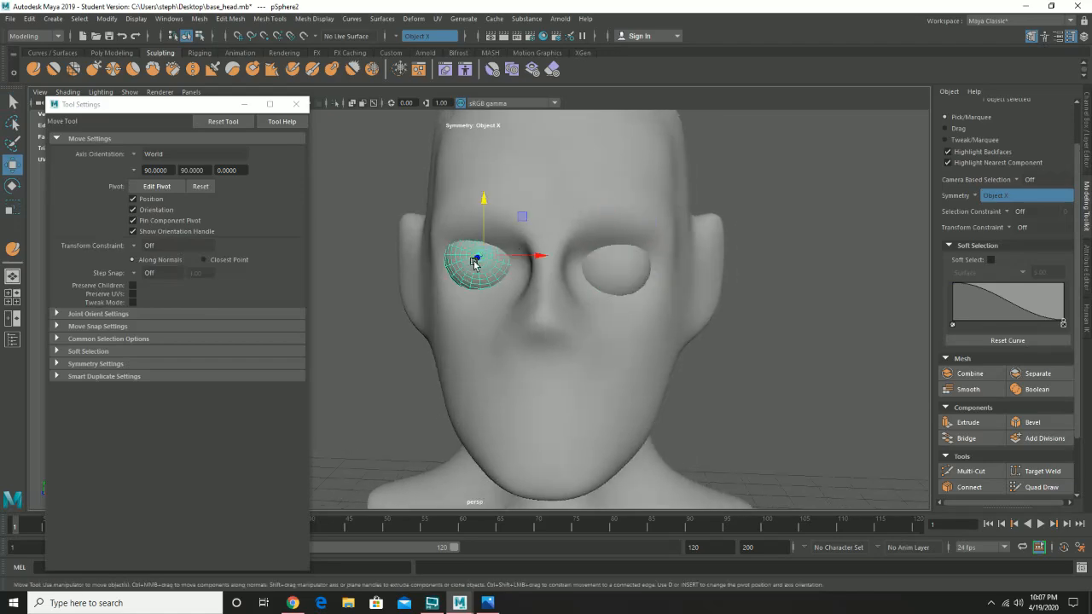
{"action": "key", "text": "Delete"}
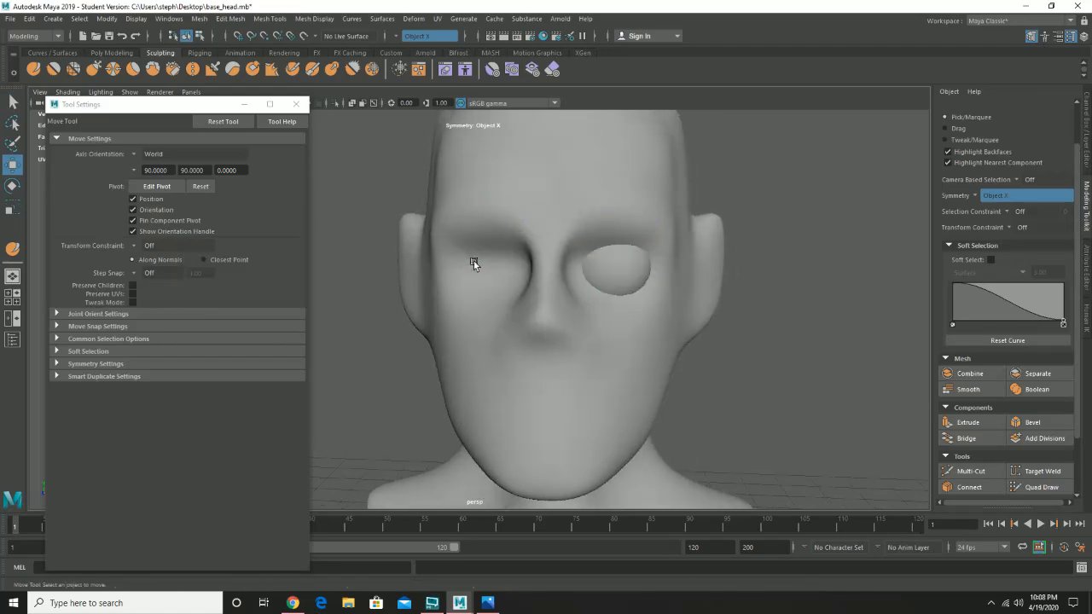
Duplicate the remaining eyeball and mirror the copy into the other socket by setting its world X position to -25.43
{"action": "left_click", "coordinate": [615, 267]}
{"action": "left_click_drag", "start_coordinate": [654, 265], "coordinate": [717, 288], "text": "alt"}
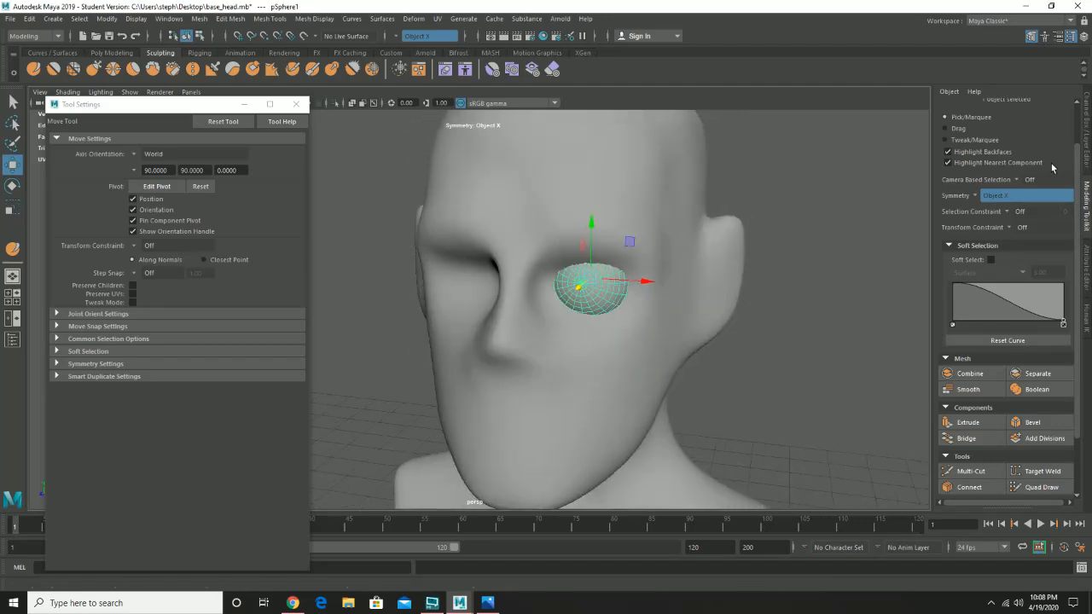
{"action": "left_click", "coordinate": [1086, 143]}
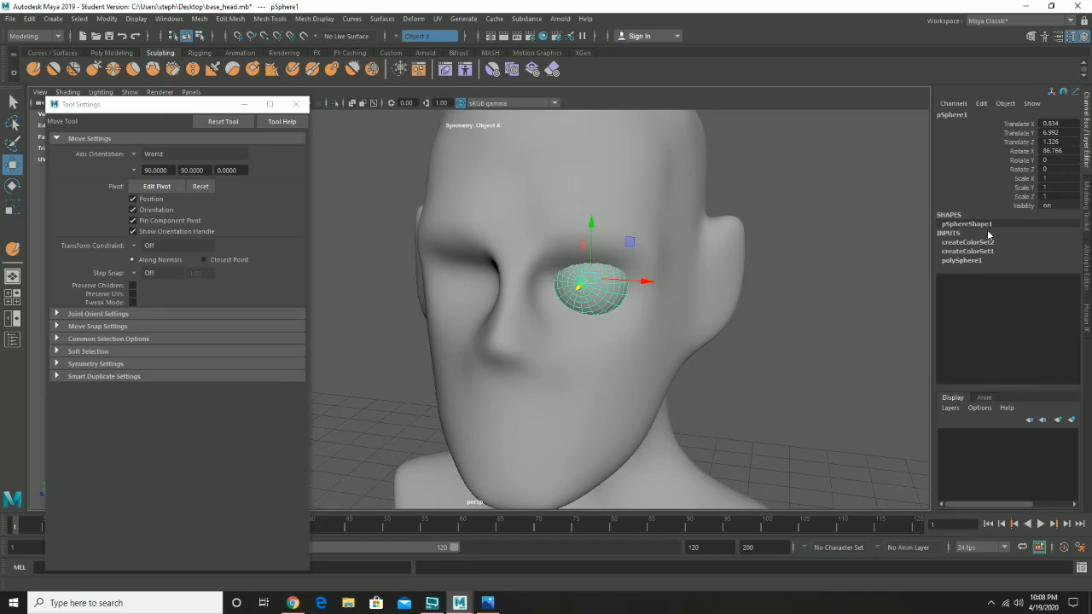
{"action": "key", "text": "ctrl+d"}
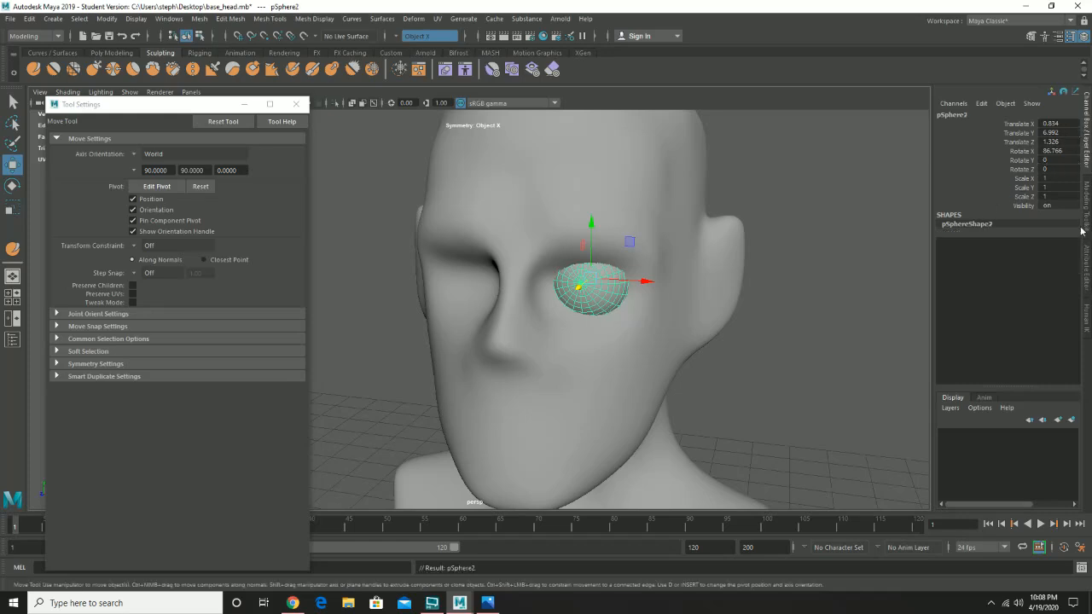
{"action": "left_click", "coordinate": [1087, 124]}
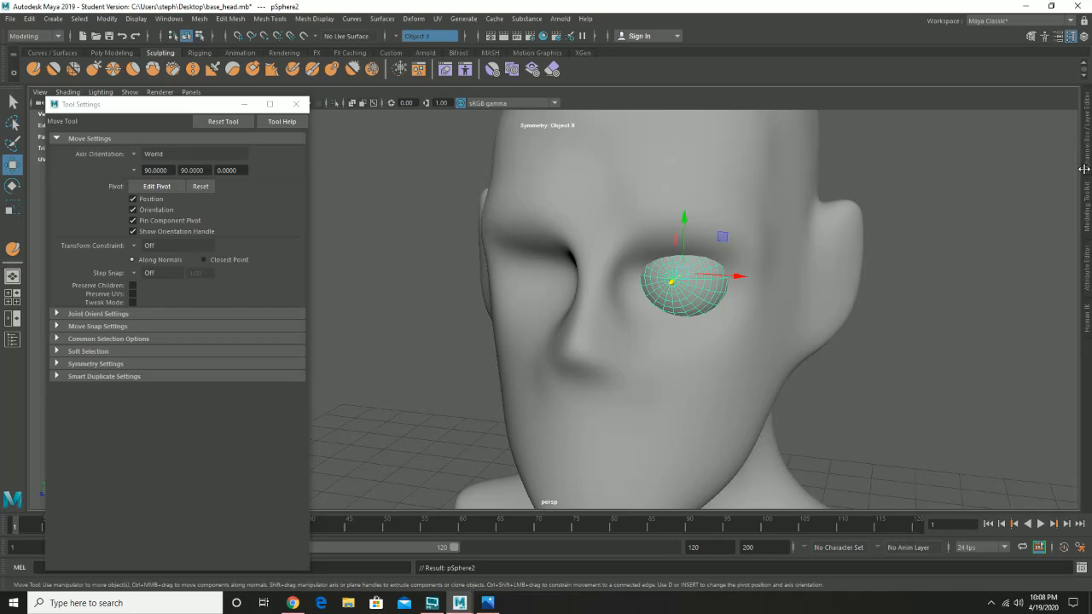
{"action": "left_click", "coordinate": [1087, 205]}
{"action": "scroll", "coordinate": [1016, 383], "scroll_direction": "down", "scroll_amount": 2}
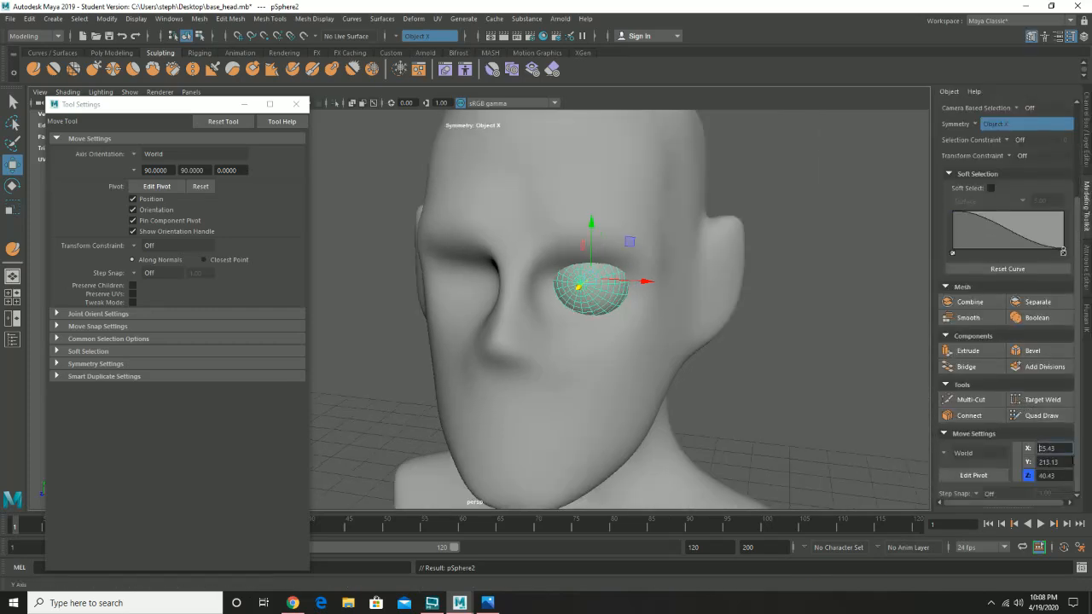
{"action": "key", "text": "Return"}
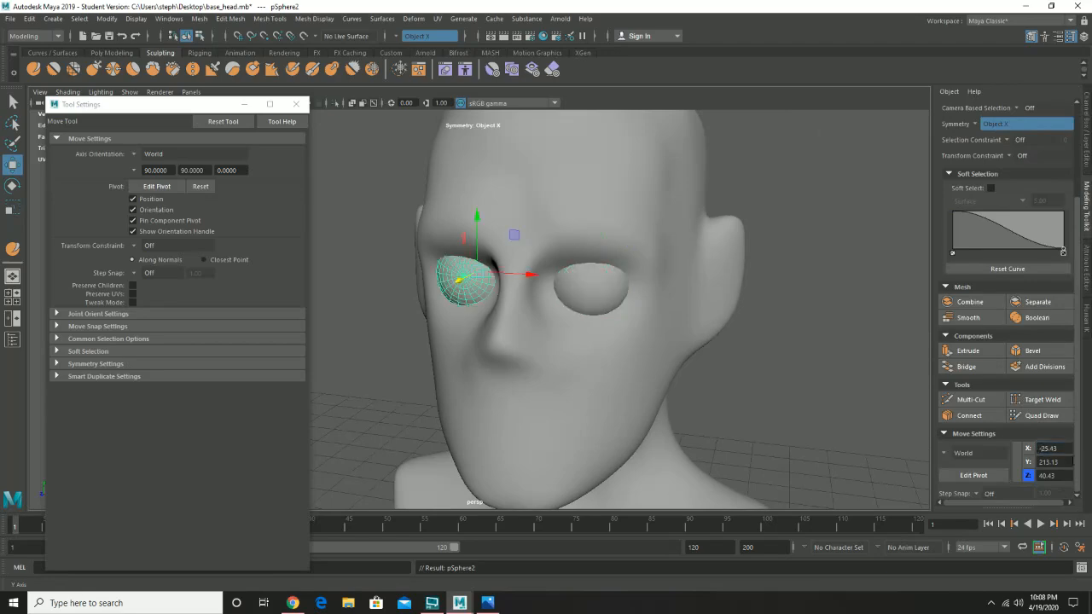
{"action": "left_click_drag", "start_coordinate": [640, 375], "coordinate": [594, 385], "text": "alt"}
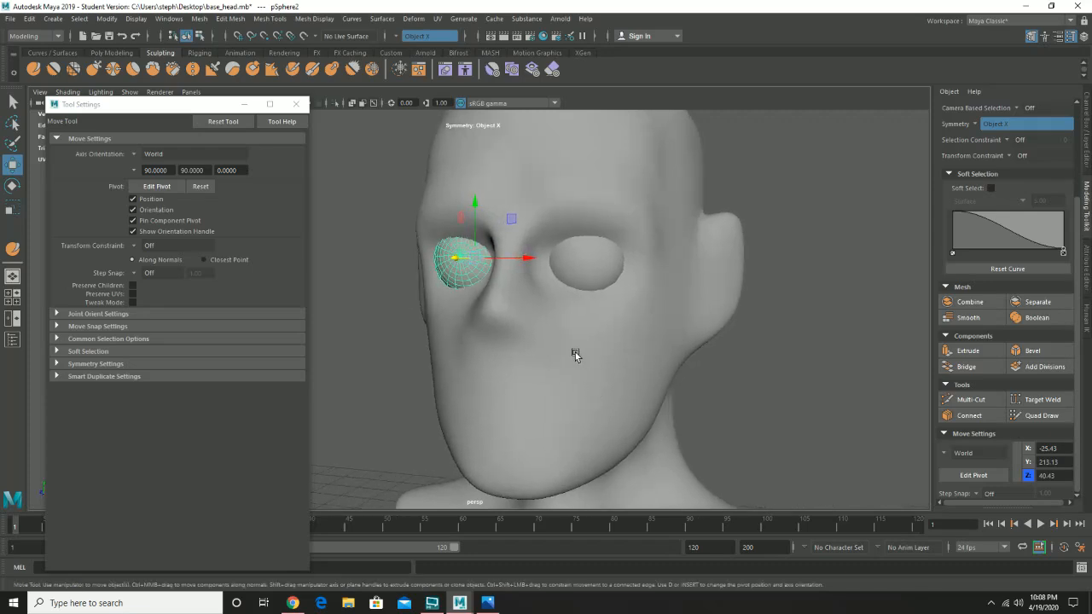
{"action": "left_click_drag", "start_coordinate": [548, 351], "coordinate": [514, 317], "text": "alt"}
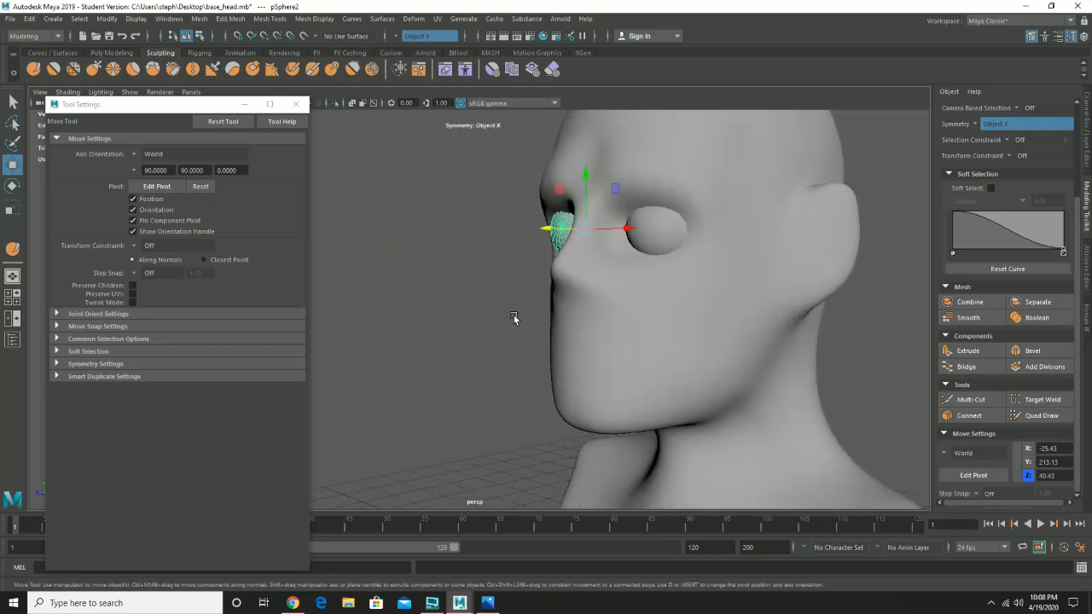
Switch to the Grab brush and set its size to 0.5
{"action": "left_click", "coordinate": [93, 68]}
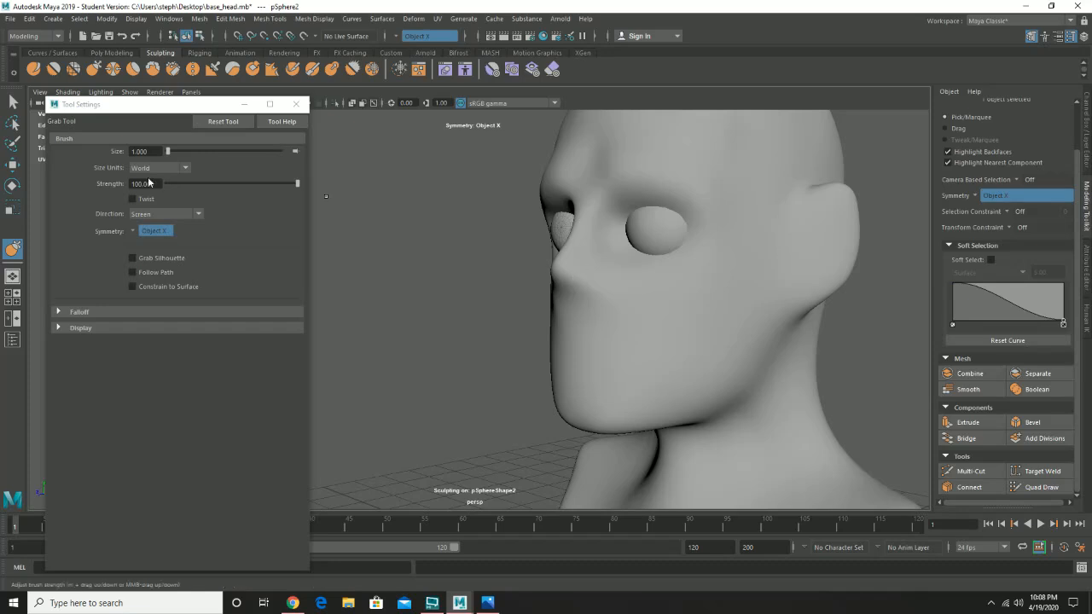
{"action": "left_click", "coordinate": [155, 150]}
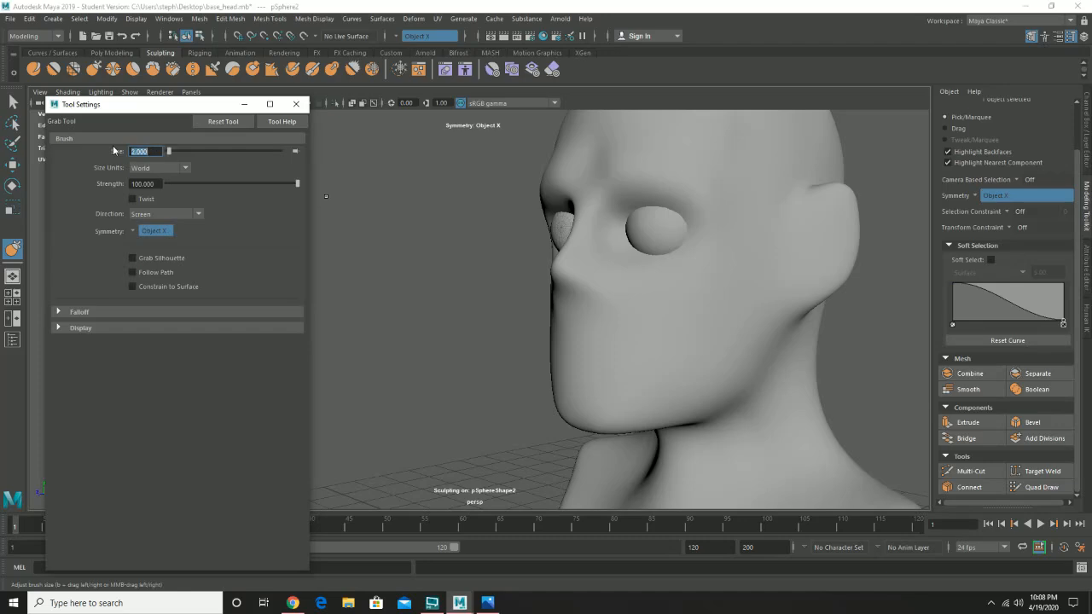
{"action": "left_click", "coordinate": [159, 154]}
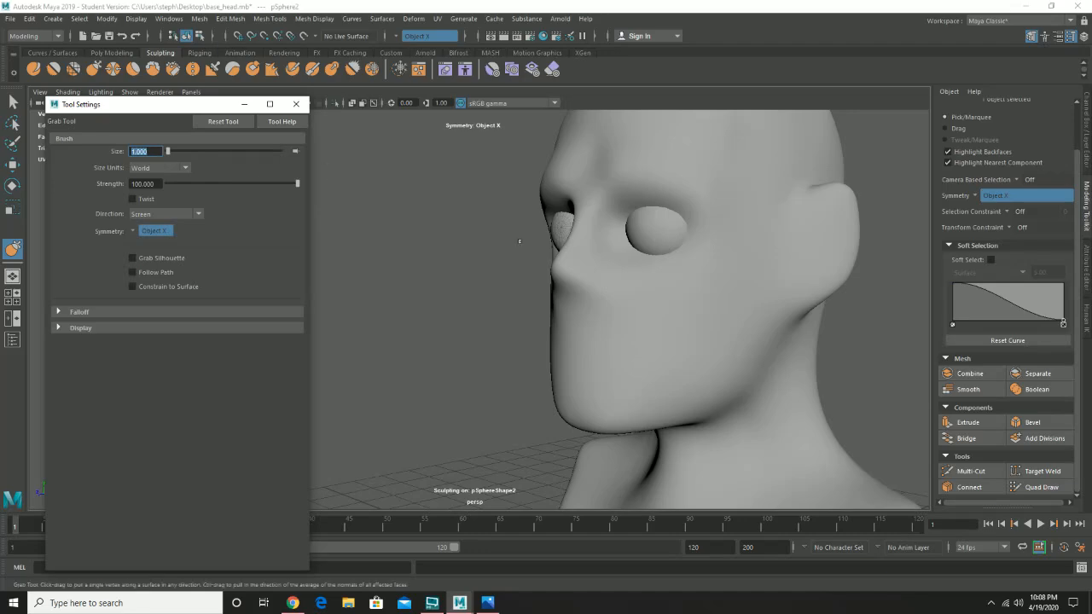
{"action": "left_click_drag", "start_coordinate": [493, 256], "coordinate": [539, 261], "text": "alt"}
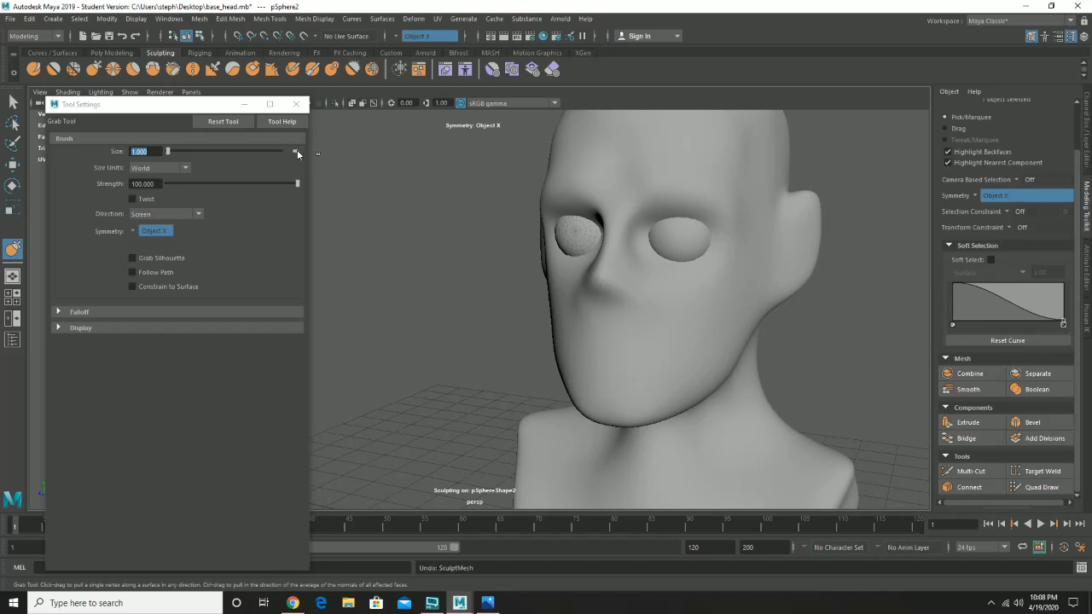
{"action": "left_click_drag", "start_coordinate": [168, 151], "coordinate": [207, 151]}
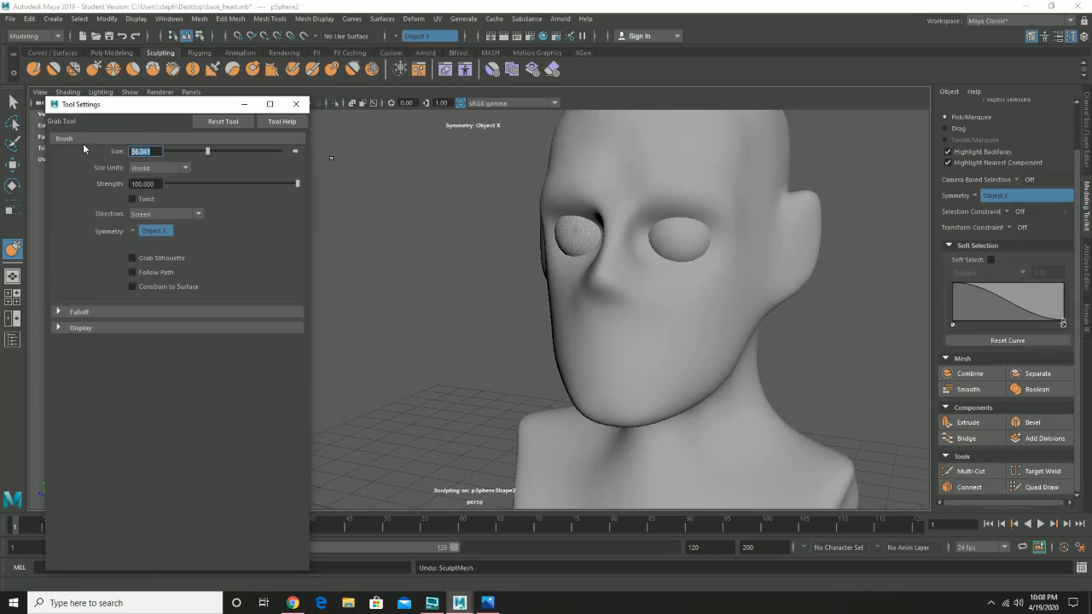
{"action": "type", "text": "0.5"}
{"action": "key", "text": "Return"}
{"action": "left_click", "coordinate": [612, 301]}
{"action": "mouse_move", "coordinate": [600, 284]}
{"action": "left_mouse_down", "text": "alt"}
{"action": "mouse_move", "coordinate": [570, 327]}
{"action": "mouse_move", "coordinate": [499, 290]}
{"action": "left_mouse_up", "text": "alt"}
{"action": "key", "text": "ctrl+z"}
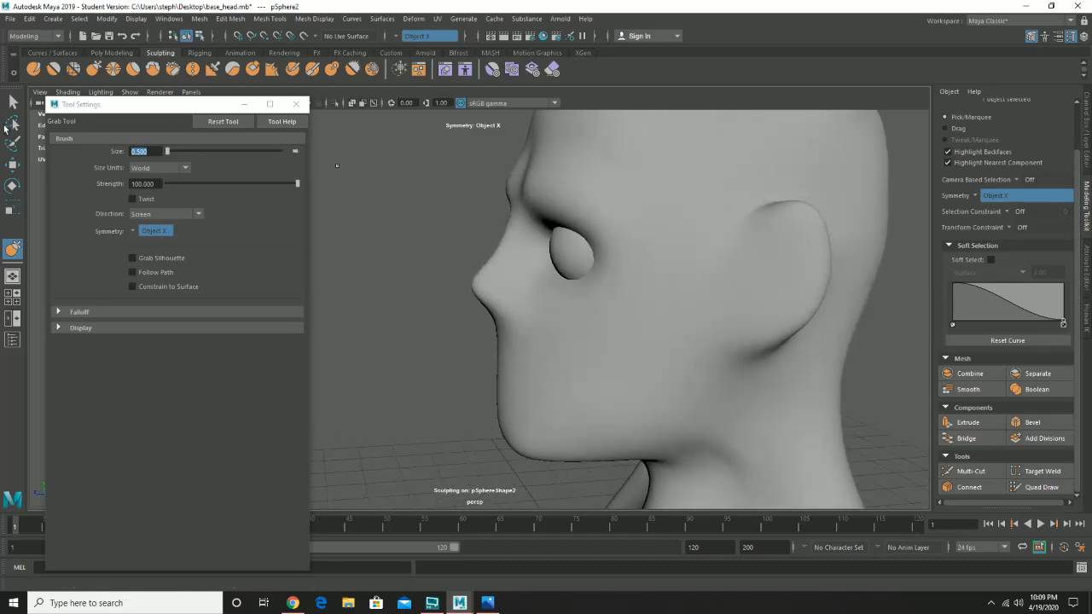
Reselect the head mesh, return to the Grab brush and set its size to 1
{"action": "left_click", "coordinate": [12, 103]}
{"action": "left_click", "coordinate": [481, 304]}
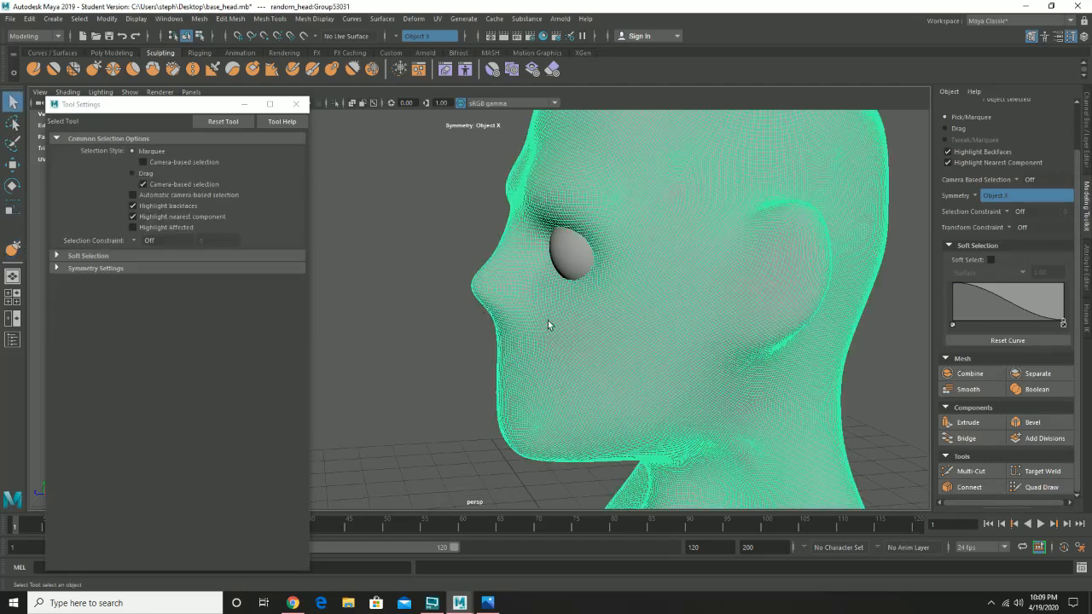
{"action": "left_click", "coordinate": [12, 250]}
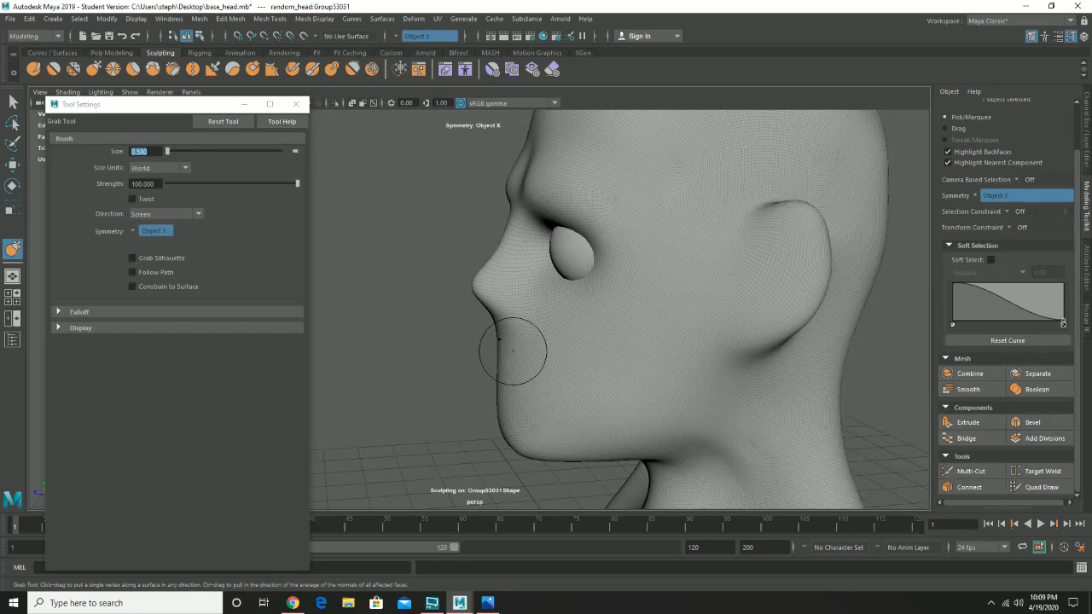
{"action": "left_click_drag", "start_coordinate": [511, 346], "coordinate": [567, 272], "text": "alt"}
{"action": "left_click_drag", "start_coordinate": [157, 151], "coordinate": [102, 147]}
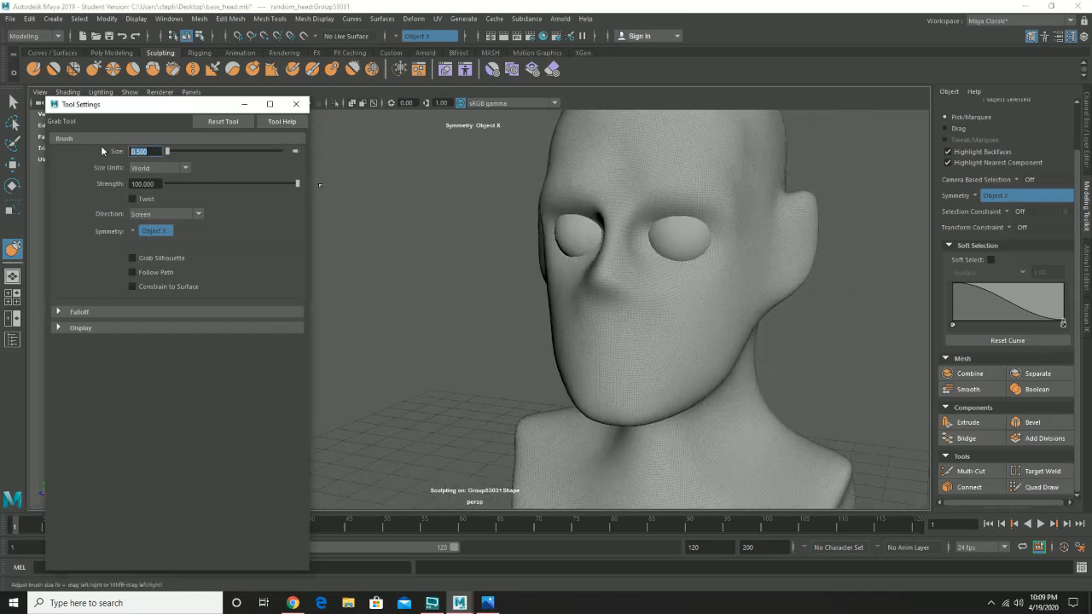
{"action": "type", "text": "1"}
{"action": "key", "text": "Return"}
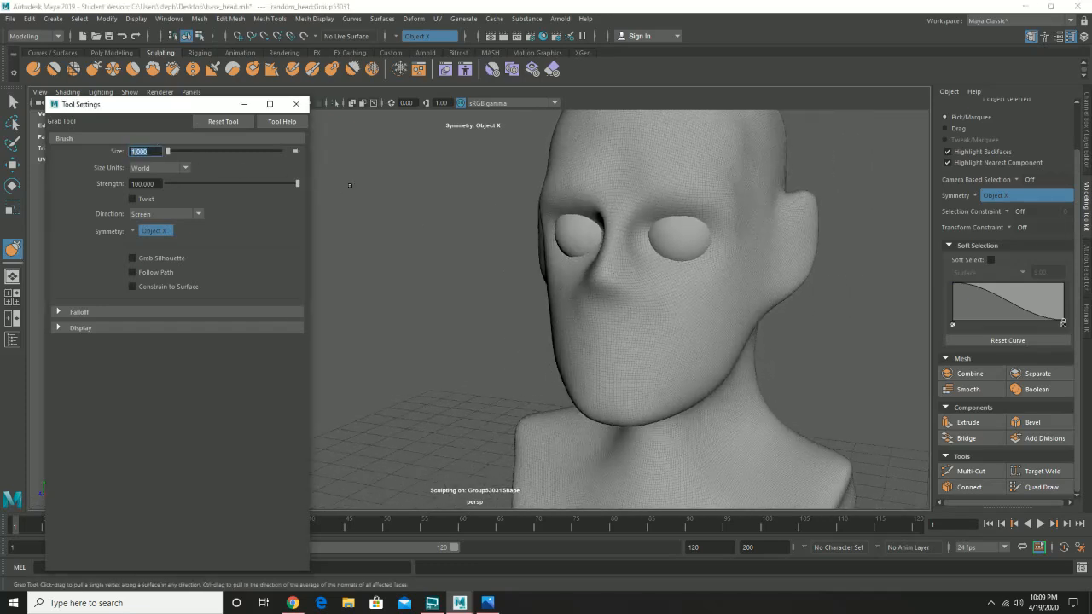
Reshape the nose with the Grab brush, undoing any unwanted pull
{"action": "mouse_move", "coordinate": [676, 288]}
{"action": "left_mouse_down", "text": "alt"}
{"action": "mouse_move", "coordinate": [622, 276]}
{"action": "mouse_move", "coordinate": [580, 287]}
{"action": "left_mouse_up", "text": "alt"}
{"action": "key", "text": "ctrl+z"}
{"action": "key", "text": "shift+z"}
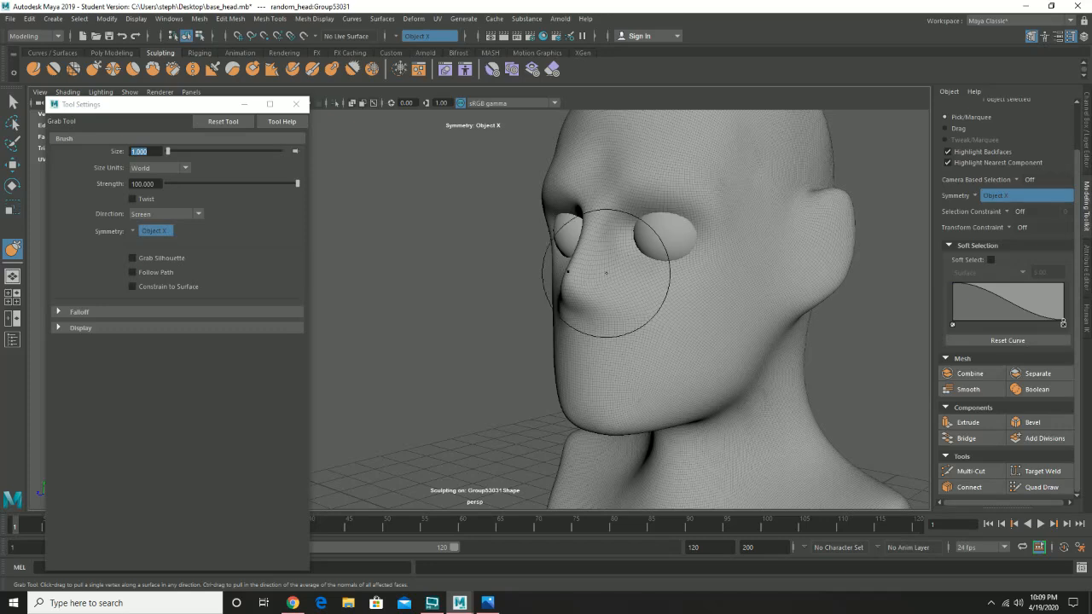
{"action": "key", "text": "ctrl+z"}
{"action": "mouse_move", "coordinate": [606, 274]}
{"action": "left_mouse_down"}
{"action": "mouse_move", "coordinate": [630, 299]}
{"action": "mouse_move", "coordinate": [617, 309]}
{"action": "mouse_move", "coordinate": [660, 311]}
{"action": "mouse_move", "coordinate": [623, 286]}
{"action": "mouse_move", "coordinate": [692, 316]}
{"action": "left_mouse_up"}
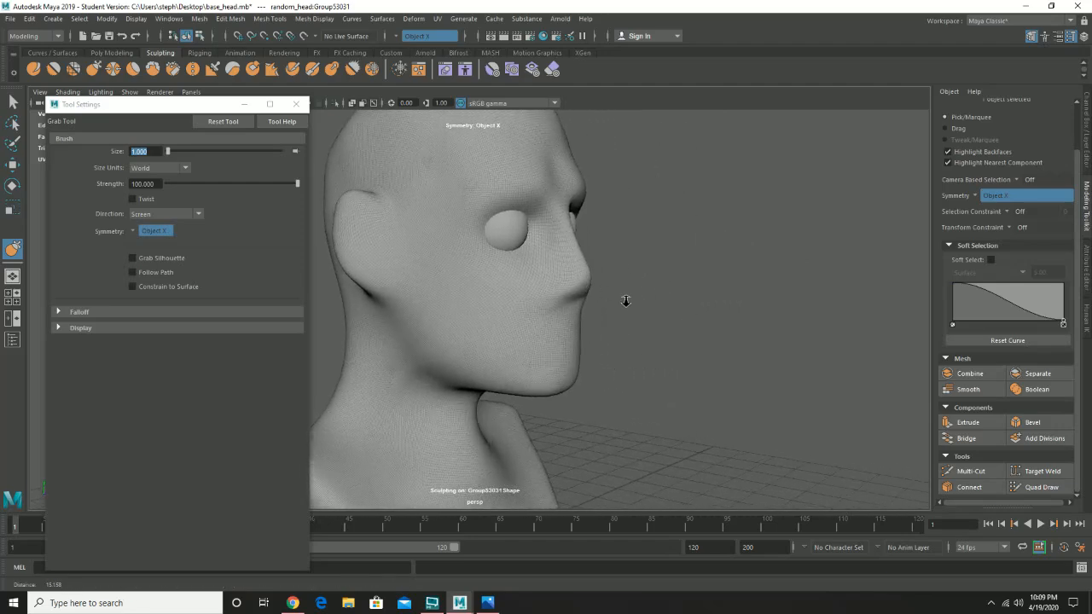
{"action": "right_click_drag", "start_coordinate": [626, 299], "coordinate": [674, 263], "text": "alt"}
{"action": "left_click_drag", "start_coordinate": [640, 264], "coordinate": [591, 268], "text": "alt"}
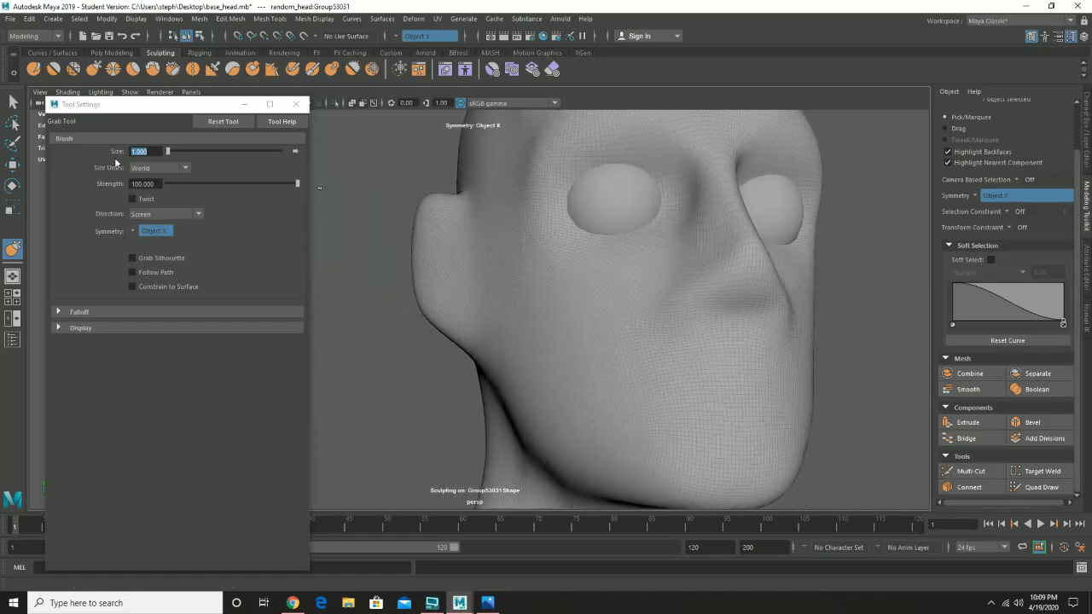
Switch to the Sculpt brush, set its size to 0.5 and build up a rounded nose tip
{"action": "left_click", "coordinate": [33, 69]}
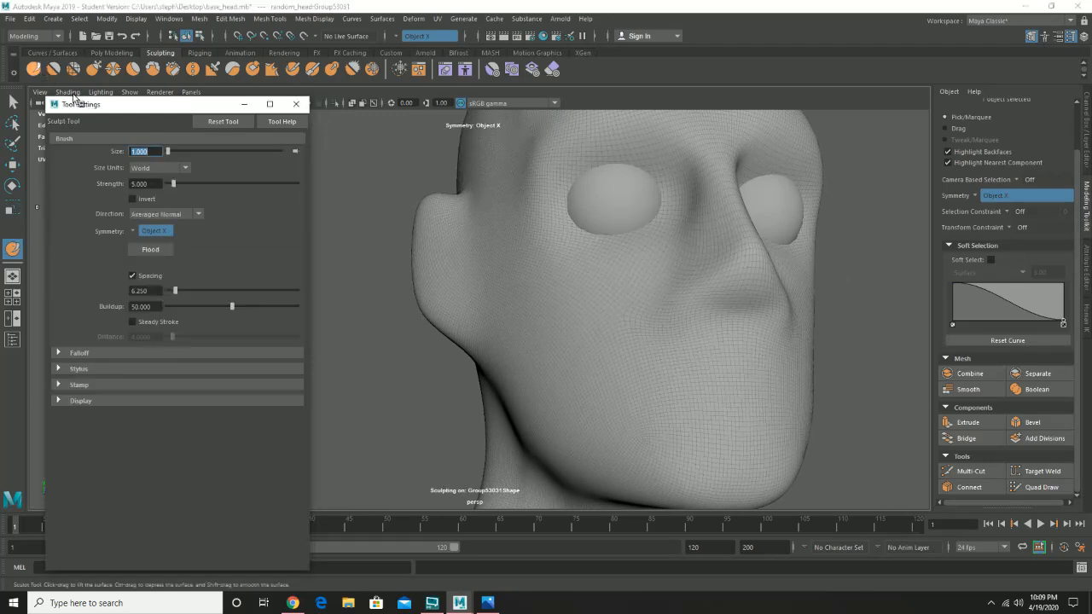
{"action": "mouse_move", "coordinate": [750, 274]}
{"action": "left_mouse_down", "text": "alt"}
{"action": "mouse_move", "coordinate": [736, 273]}
{"action": "mouse_move", "coordinate": [755, 271]}
{"action": "left_mouse_up", "text": "alt"}
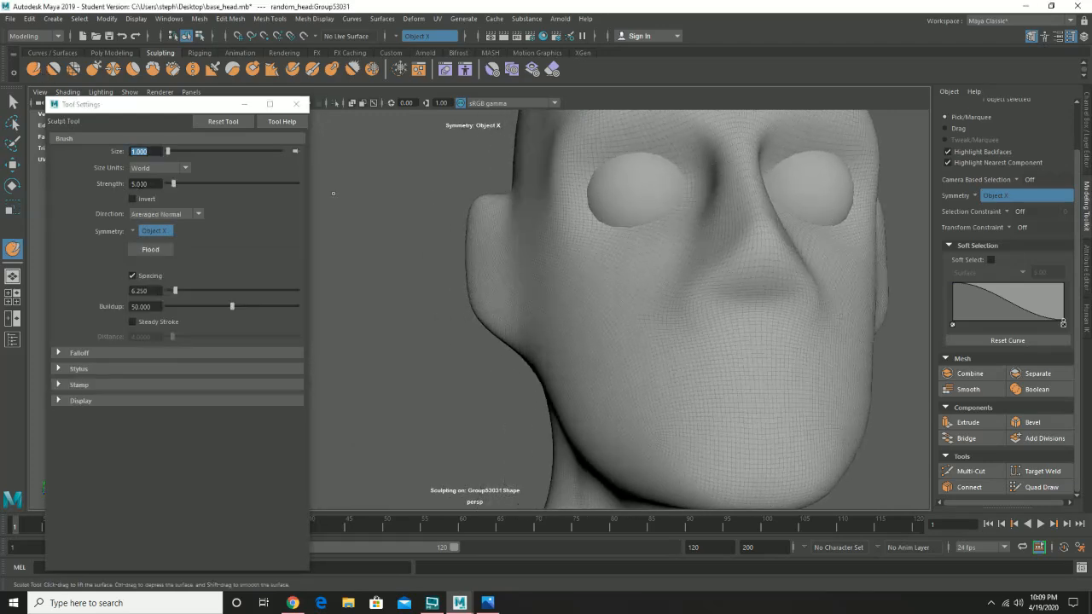
{"action": "left_click", "coordinate": [116, 154]}
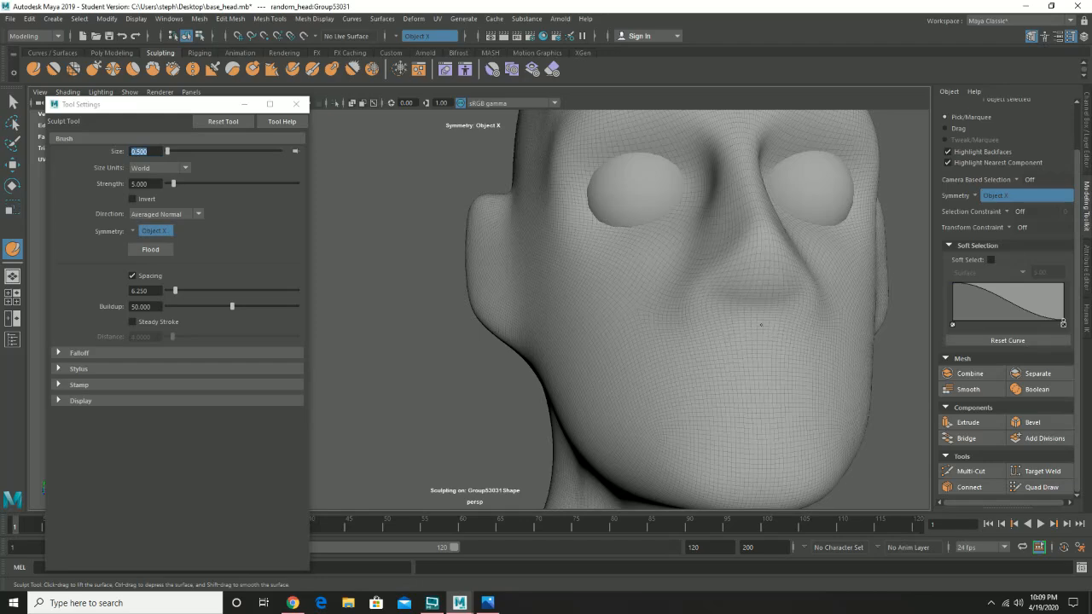
{"action": "mouse_move", "coordinate": [763, 288]}
{"action": "left_mouse_down", "text": "alt"}
{"action": "mouse_move", "coordinate": [770, 293]}
{"action": "mouse_move", "coordinate": [682, 256]}
{"action": "mouse_move", "coordinate": [674, 275]}
{"action": "left_mouse_up", "text": "alt"}
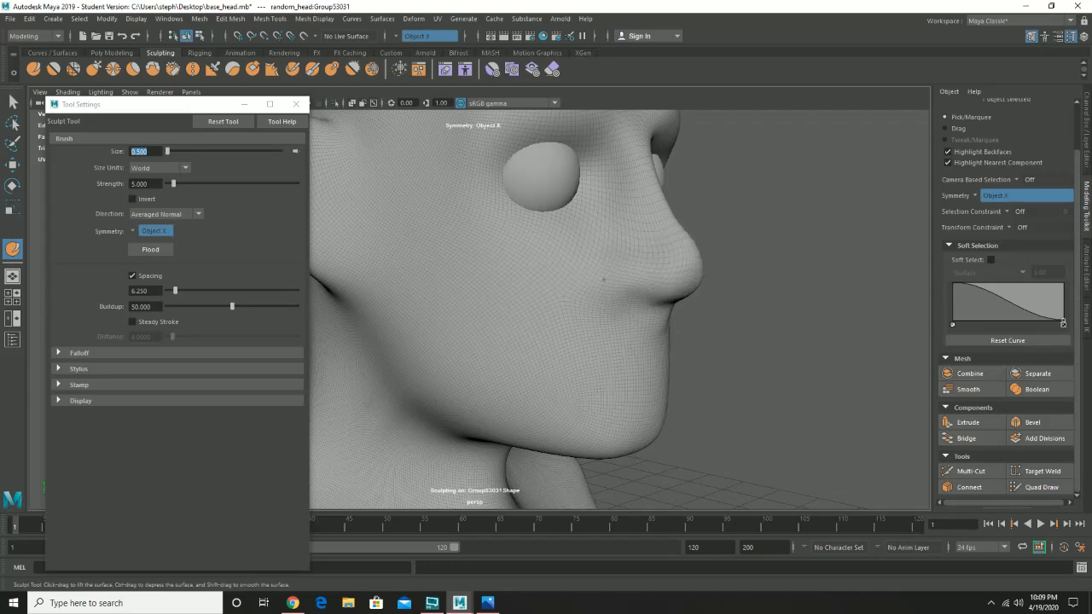
Try to build up and smooth the nostril wings beside the nose tip with the Sculpt brush
{"action": "mouse_move", "coordinate": [674, 285]}
{"action": "left_mouse_down", "text": "alt"}
{"action": "mouse_move", "coordinate": [729, 289]}
{"action": "mouse_move", "coordinate": [755, 305]}
{"action": "mouse_move", "coordinate": [662, 282]}
{"action": "left_mouse_up", "text": "alt"}
{"action": "left_click_drag", "start_coordinate": [743, 299], "coordinate": [715, 289], "text": "shift"}
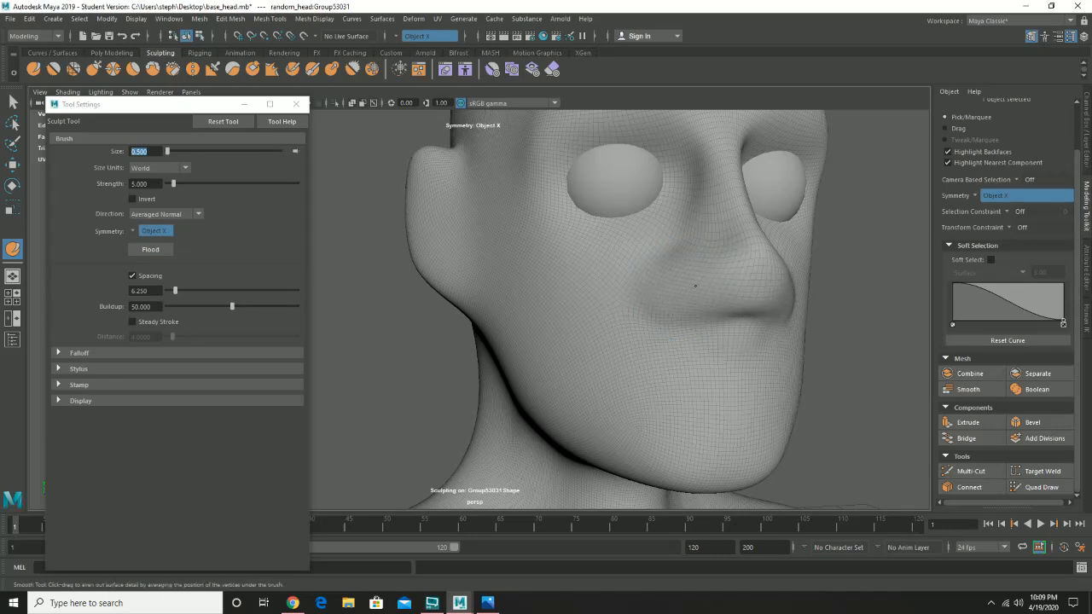
{"action": "mouse_move", "coordinate": [692, 271]}
{"action": "left_mouse_down", "text": "alt"}
{"action": "mouse_move", "coordinate": [726, 268]}
{"action": "mouse_move", "coordinate": [731, 251]}
{"action": "mouse_move", "coordinate": [600, 280]}
{"action": "mouse_move", "coordinate": [624, 285]}
{"action": "left_mouse_up", "text": "alt"}
Undo the sculpt strokes that widened the nose, back to the rounded tip
{"action": "key", "text": "ctrl+z"}
{"action": "key", "text": "ctrl+z"}
{"action": "key", "text": "ctrl+z"}
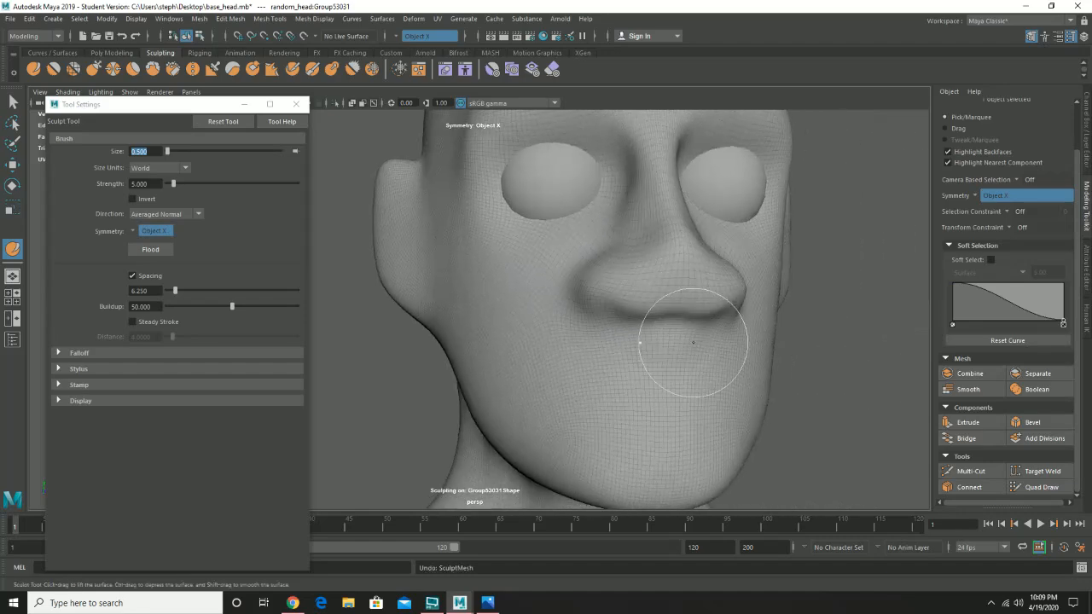
{"action": "key", "text": "ctrl+z"}
{"action": "key", "text": "ctrl+z"}
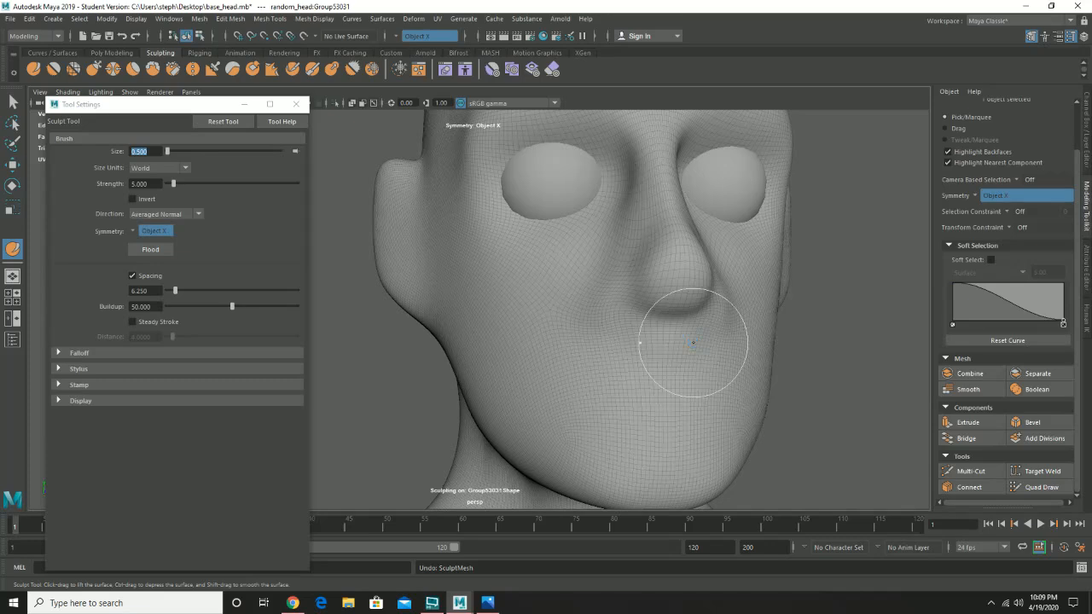
Set the Sculpt brush size to 0.3, then build up the nostril wings and round off the nose tip
{"action": "left_click_drag", "start_coordinate": [662, 325], "coordinate": [670, 309], "text": "alt"}
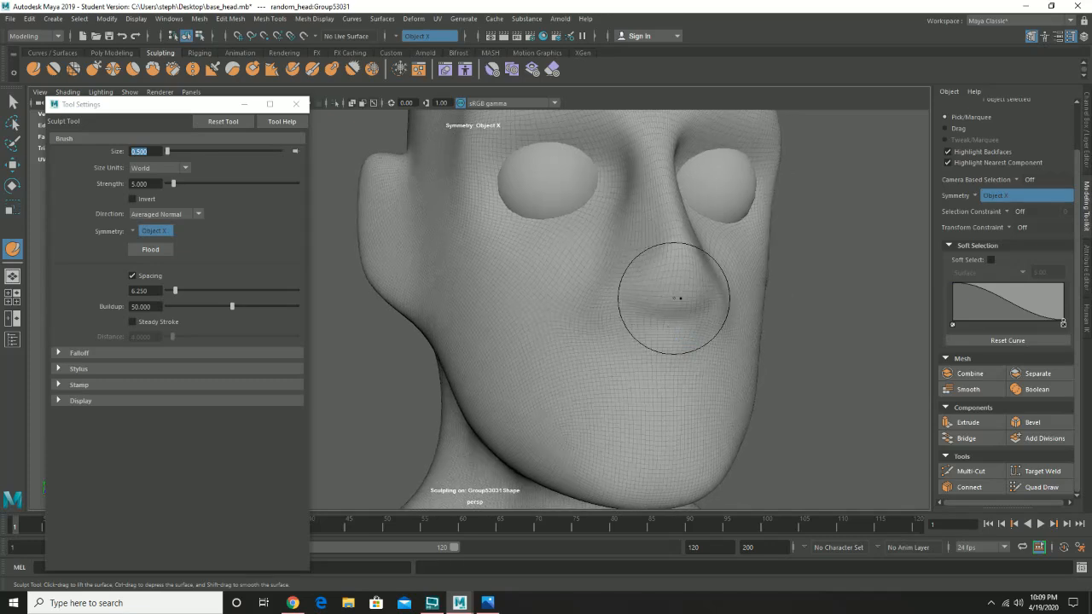
{"action": "left_click_drag", "start_coordinate": [152, 152], "coordinate": [115, 145]}
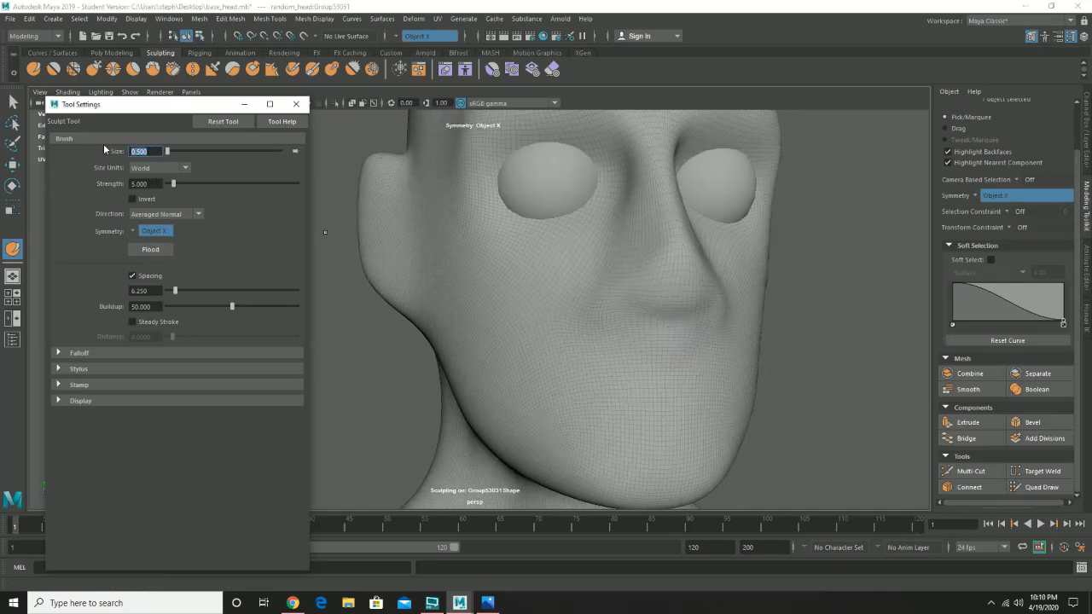
{"action": "key", "text": "BackSpace"}
{"action": "type", "text": "0.3"}
{"action": "key", "text": "Return"}
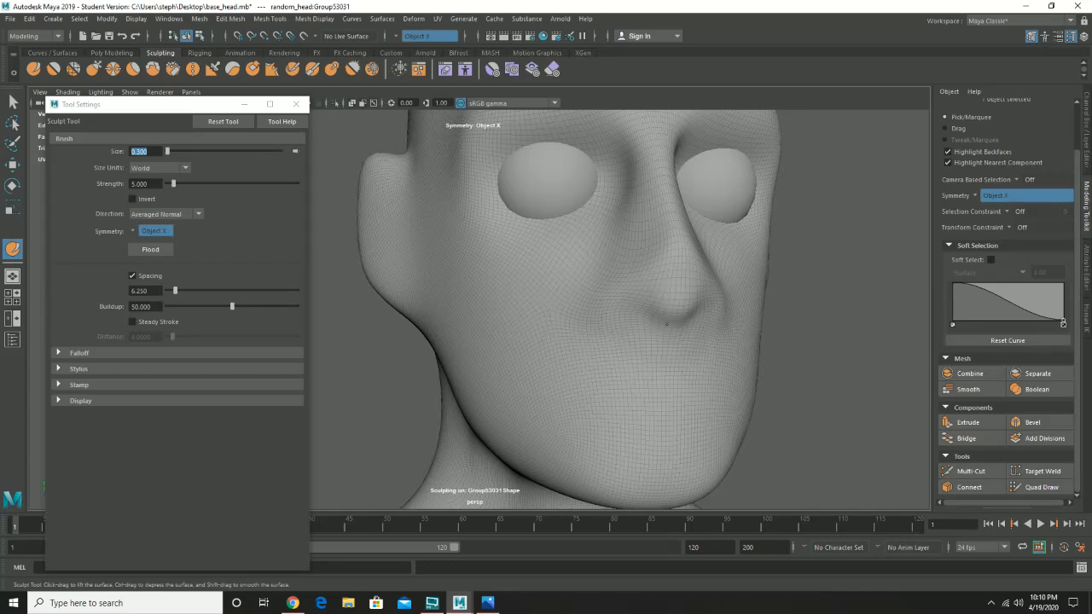
{"action": "left_click_drag", "start_coordinate": [658, 303], "coordinate": [607, 309]}
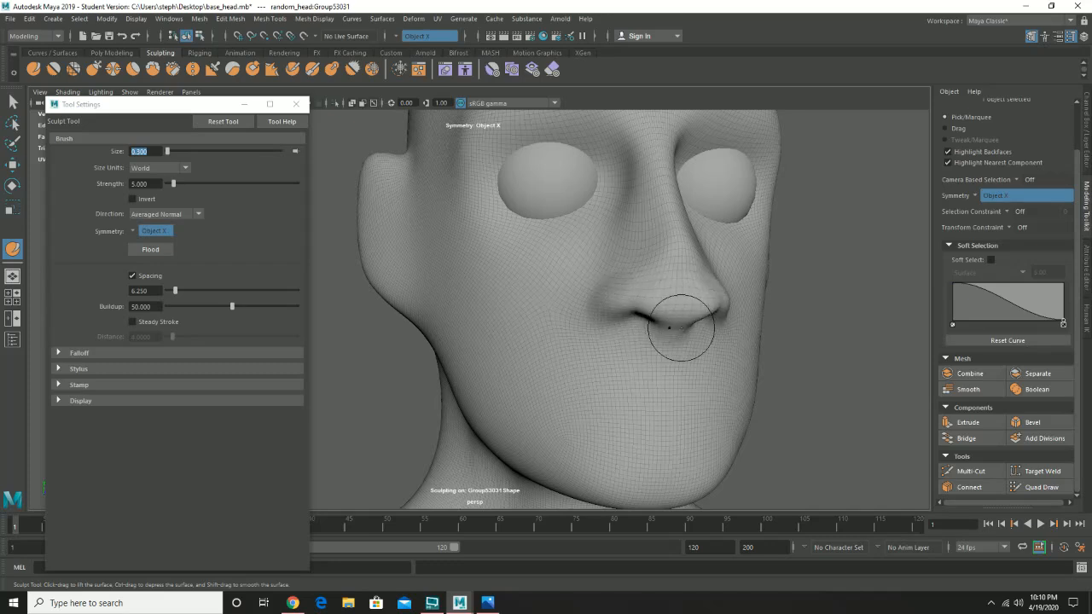
{"action": "left_click_drag", "start_coordinate": [681, 328], "coordinate": [716, 327], "text": "alt"}
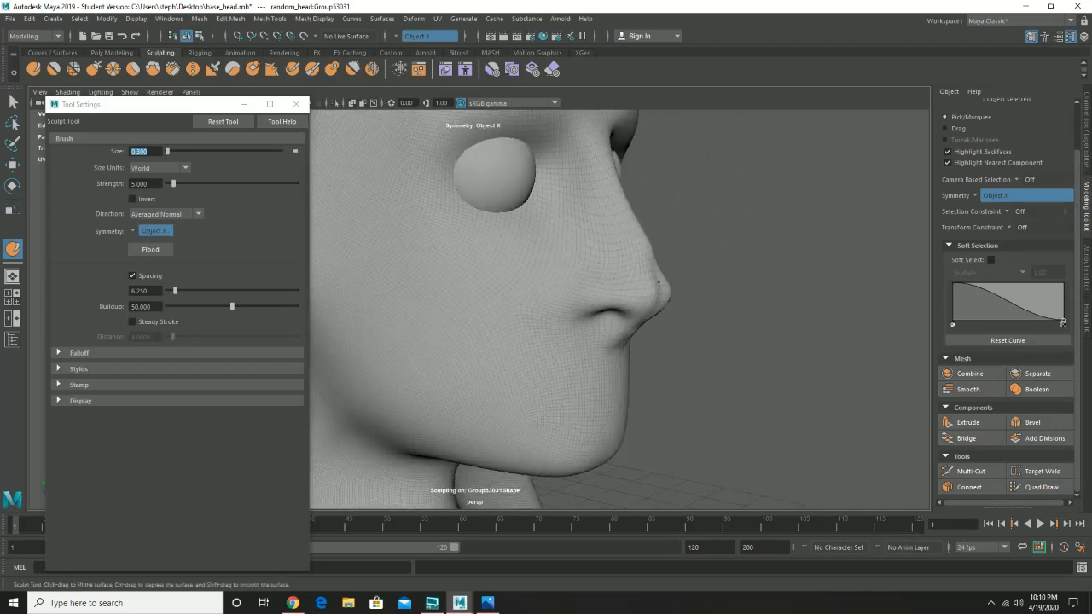
{"action": "mouse_move", "coordinate": [652, 273]}
{"action": "left_mouse_down", "text": "alt"}
{"action": "mouse_move", "coordinate": [673, 300]}
{"action": "mouse_move", "coordinate": [671, 237]}
{"action": "left_mouse_up", "text": "alt"}
{"action": "mouse_move", "coordinate": [667, 188]}
{"action": "left_mouse_down", "text": "alt"}
{"action": "mouse_move", "coordinate": [653, 261]}
{"action": "mouse_move", "coordinate": [636, 256]}
{"action": "mouse_move", "coordinate": [636, 301]}
{"action": "mouse_move", "coordinate": [560, 288]}
{"action": "mouse_move", "coordinate": [638, 350]}
{"action": "mouse_move", "coordinate": [656, 329]}
{"action": "mouse_move", "coordinate": [680, 340]}
{"action": "left_mouse_up", "text": "alt"}
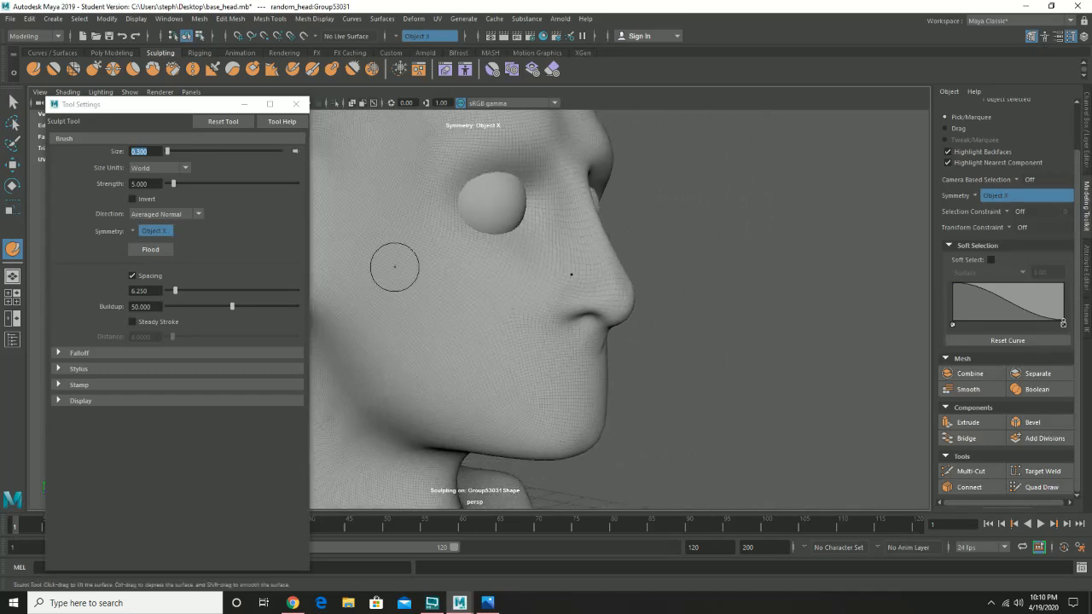
Try a narrow Sculpt stroke along the brow ridge above the eye and undo it
{"action": "middle_click_drag", "start_coordinate": [461, 301], "coordinate": [662, 374], "text": "alt"}
{"action": "left_click_drag", "start_coordinate": [662, 374], "coordinate": [580, 378], "text": "alt"}
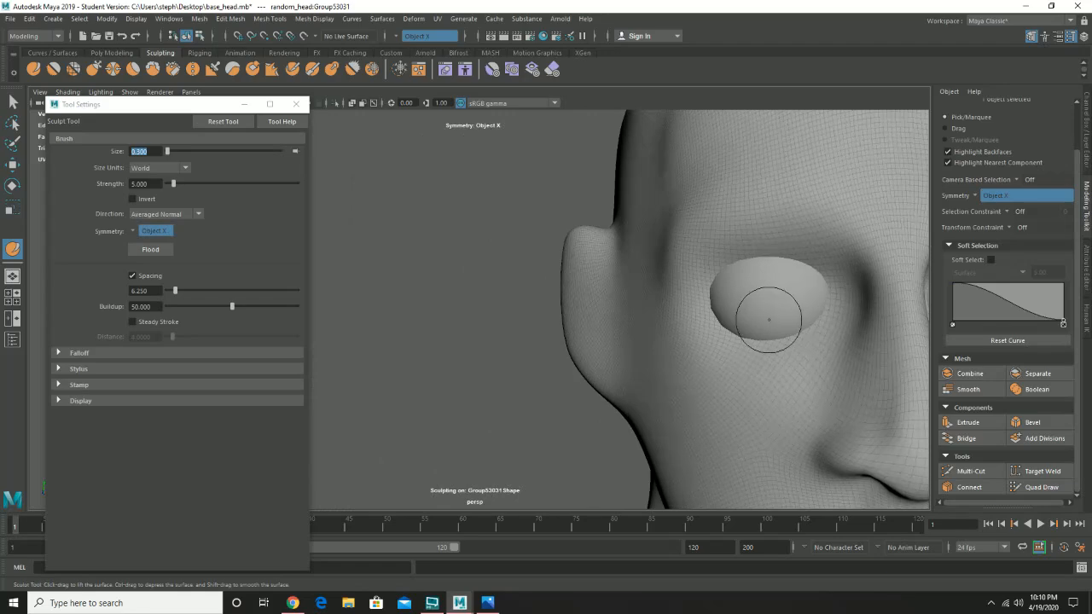
{"action": "left_click_drag", "start_coordinate": [769, 320], "coordinate": [579, 351], "text": "alt"}
{"action": "left_click_drag", "start_coordinate": [696, 282], "coordinate": [597, 252]}
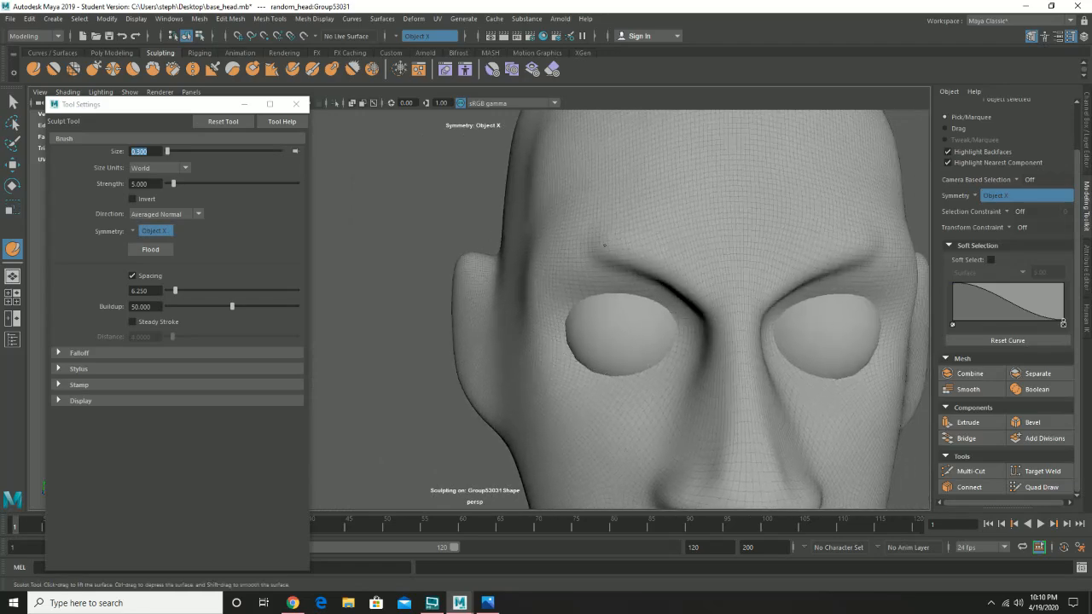
{"action": "key", "text": "ctrl+z"}
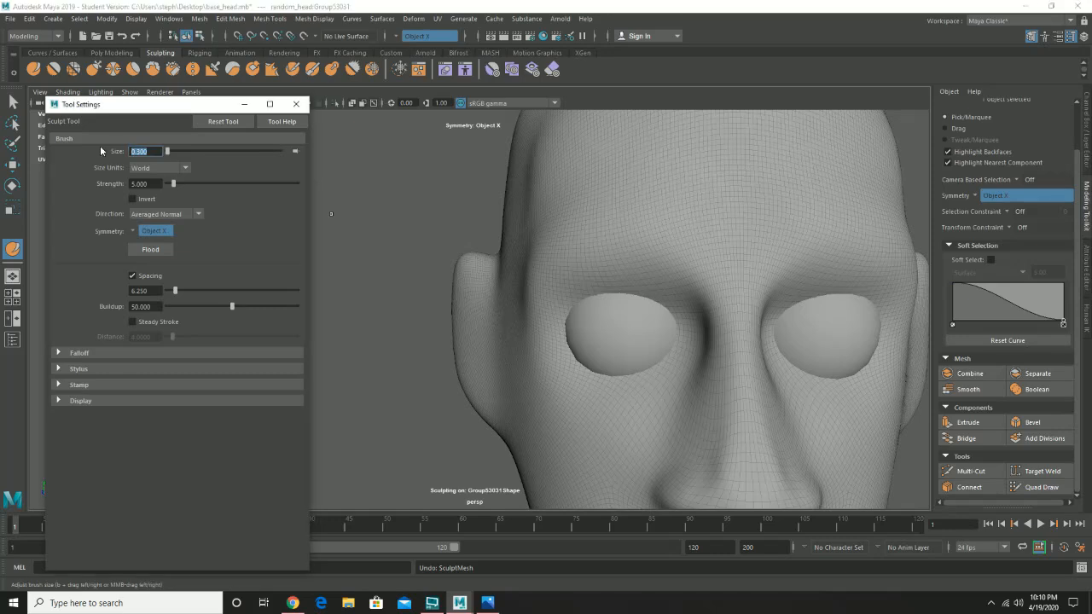
Set the Sculpt brush size to 0.5 and build up a broad brow ridge above both eyes
{"action": "key", "text": "BackSpace"}
{"action": "type", "text": "0.5"}
{"action": "key", "text": "Return"}
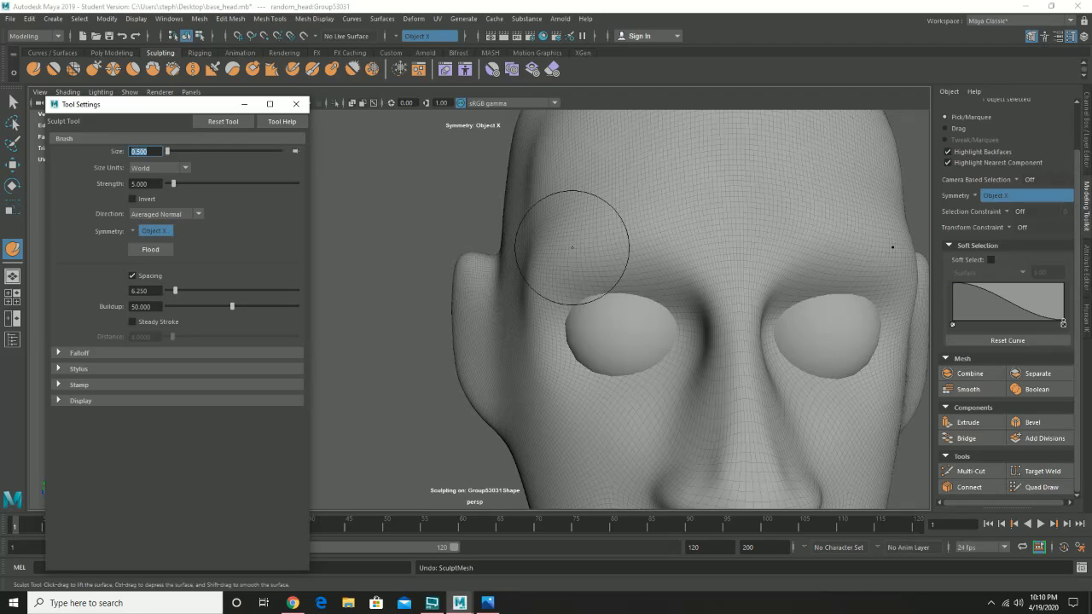
{"action": "left_click_drag", "start_coordinate": [738, 284], "coordinate": [554, 269]}
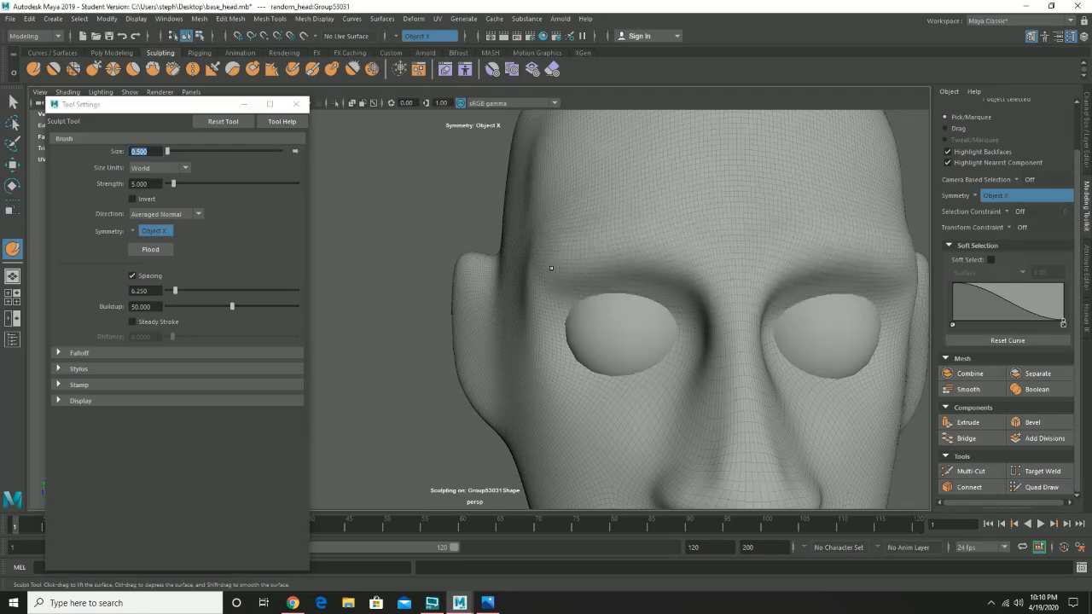
{"action": "mouse_move", "coordinate": [730, 277]}
{"action": "left_mouse_down"}
{"action": "mouse_move", "coordinate": [548, 269]}
{"action": "mouse_move", "coordinate": [726, 298]}
{"action": "mouse_move", "coordinate": [702, 285]}
{"action": "left_mouse_up"}
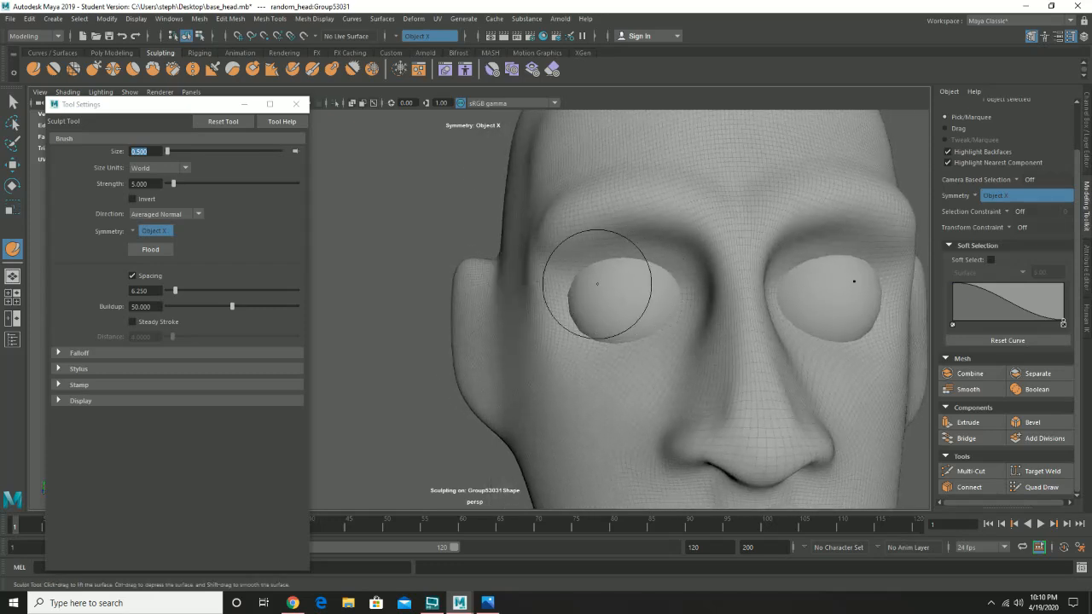
Set the Sculpt brush size to 0.25 and build up the upper eyelids over the eyeballs
{"action": "left_click_drag", "start_coordinate": [597, 285], "coordinate": [582, 306], "text": "alt"}
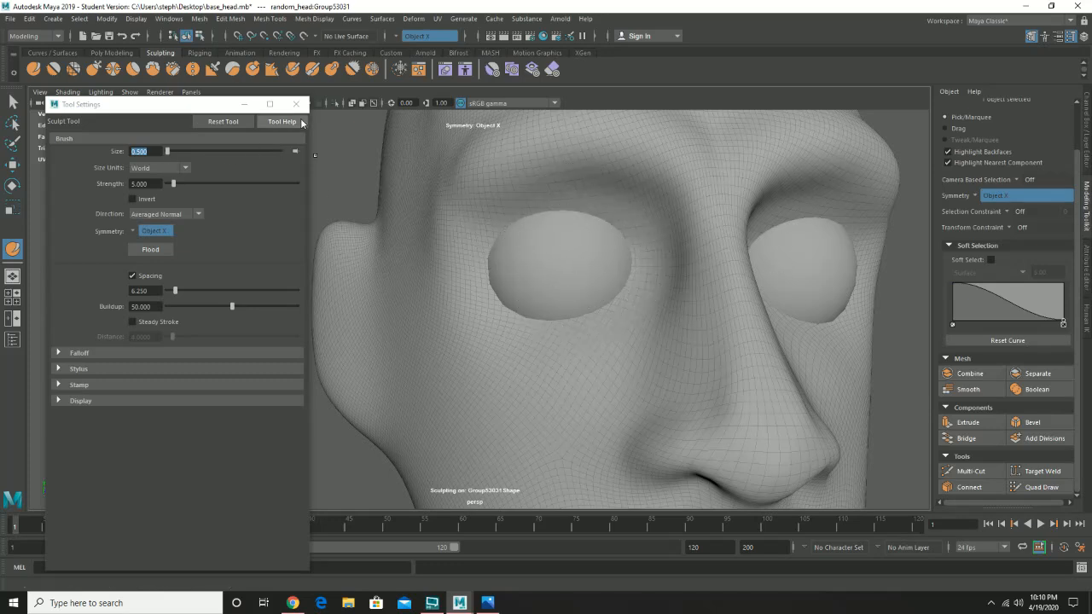
{"action": "left_click", "coordinate": [296, 103]}
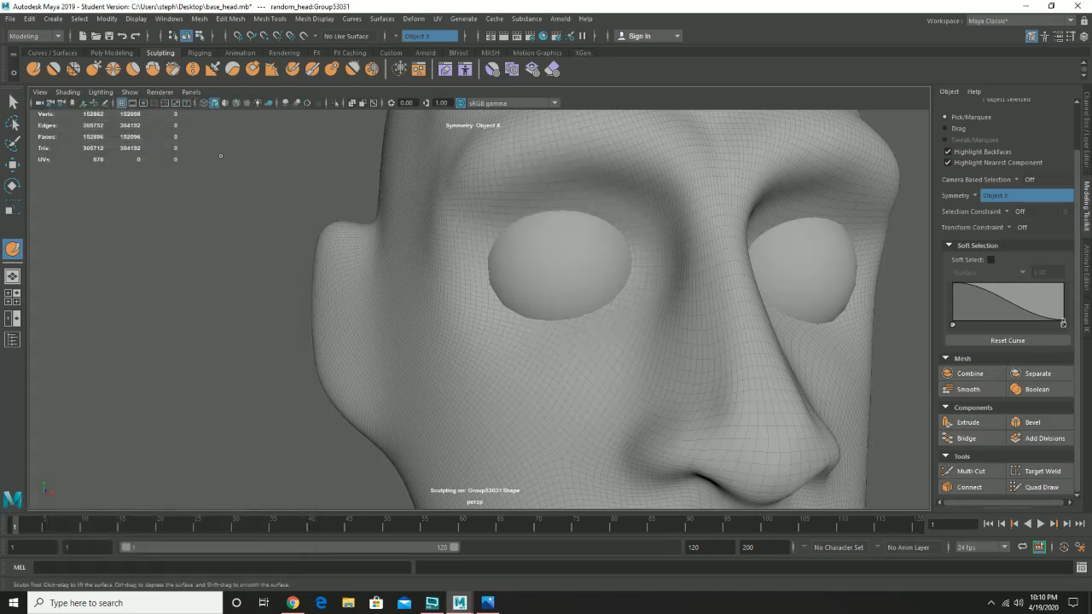
{"action": "double_click", "coordinate": [12, 249]}
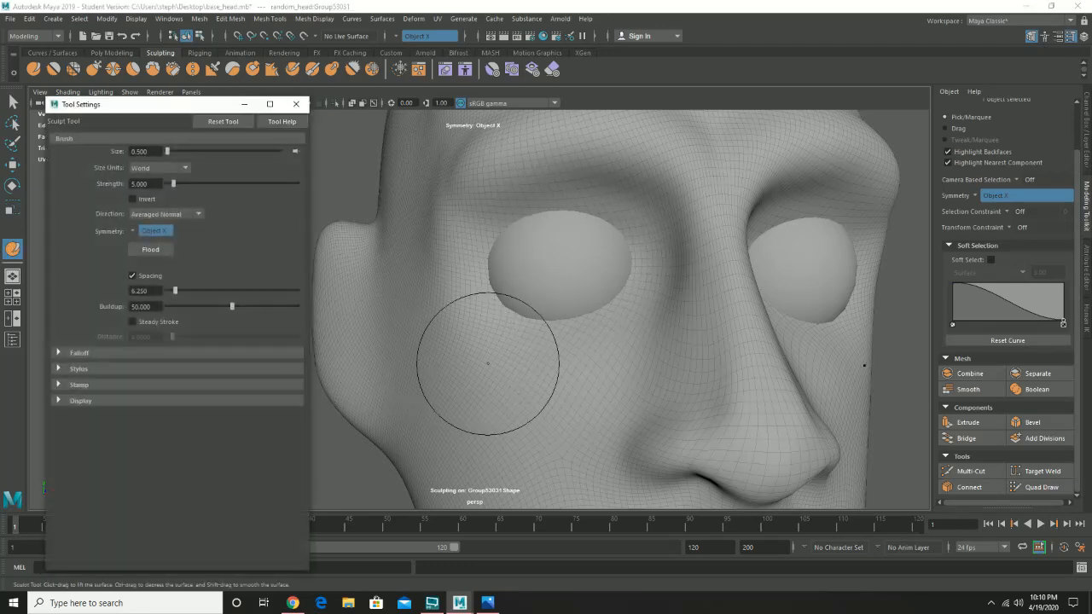
{"action": "mouse_move", "coordinate": [487, 364]}
{"action": "left_mouse_down", "text": "alt"}
{"action": "mouse_move", "coordinate": [558, 363]}
{"action": "mouse_move", "coordinate": [520, 350]}
{"action": "left_mouse_up", "text": "alt"}
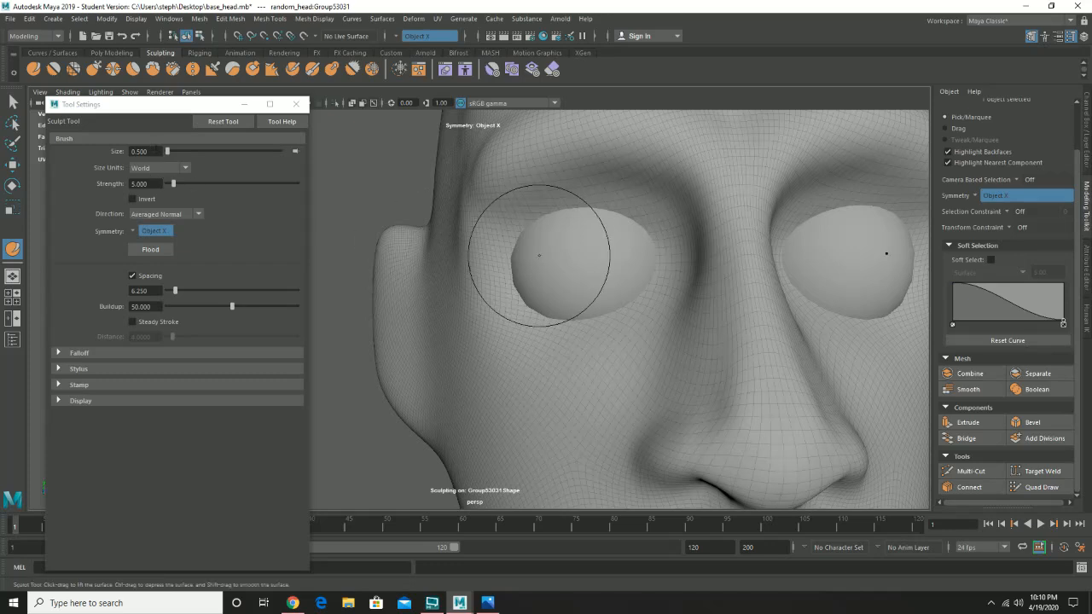
{"action": "left_click", "coordinate": [151, 151]}
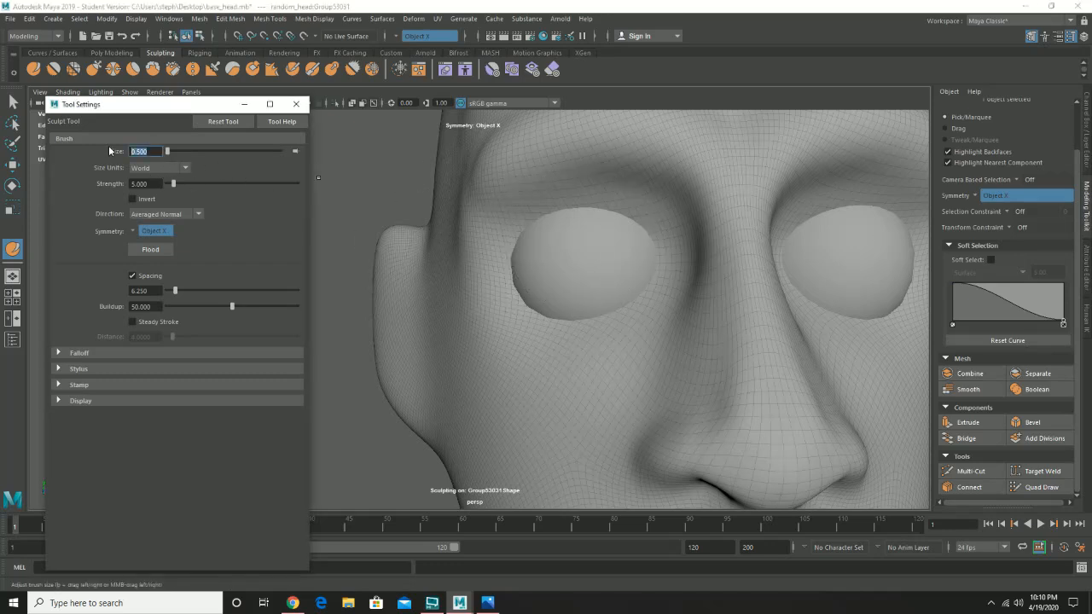
{"action": "key", "text": "BackSpace"}
{"action": "type", "text": ".25"}
{"action": "key", "text": "Return"}
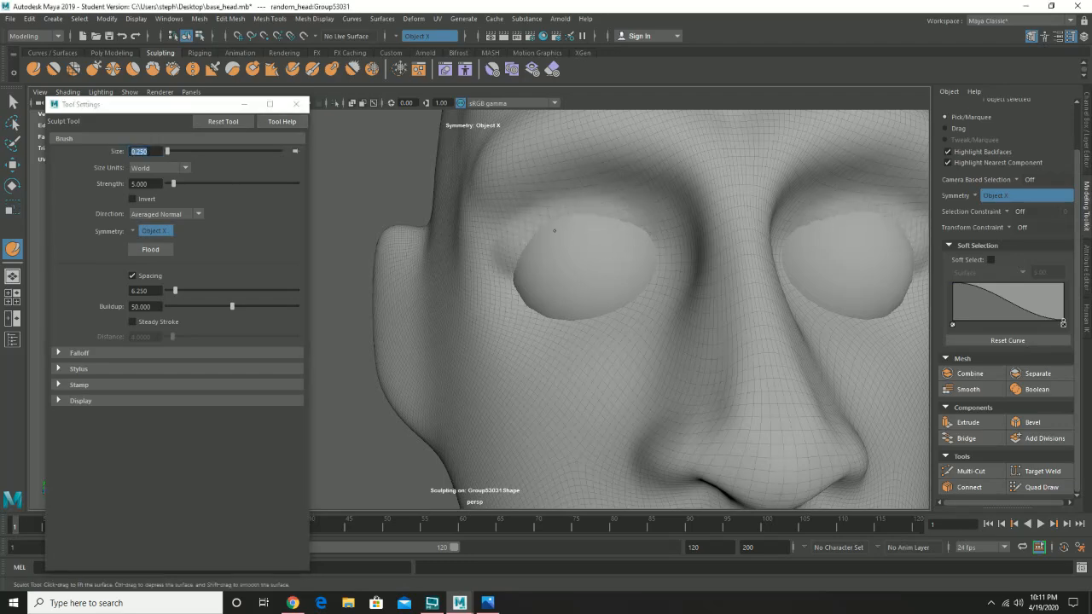
{"action": "mouse_move", "coordinate": [581, 227]}
{"action": "left_mouse_down"}
{"action": "mouse_move", "coordinate": [520, 241]}
{"action": "mouse_move", "coordinate": [655, 225]}
{"action": "mouse_move", "coordinate": [656, 241]}
{"action": "mouse_move", "coordinate": [531, 233]}
{"action": "mouse_move", "coordinate": [515, 244]}
{"action": "mouse_move", "coordinate": [607, 231]}
{"action": "mouse_move", "coordinate": [663, 243]}
{"action": "mouse_move", "coordinate": [632, 232]}
{"action": "mouse_move", "coordinate": [524, 243]}
{"action": "mouse_move", "coordinate": [642, 248]}
{"action": "mouse_move", "coordinate": [655, 260]}
{"action": "mouse_move", "coordinate": [548, 255]}
{"action": "left_mouse_up"}
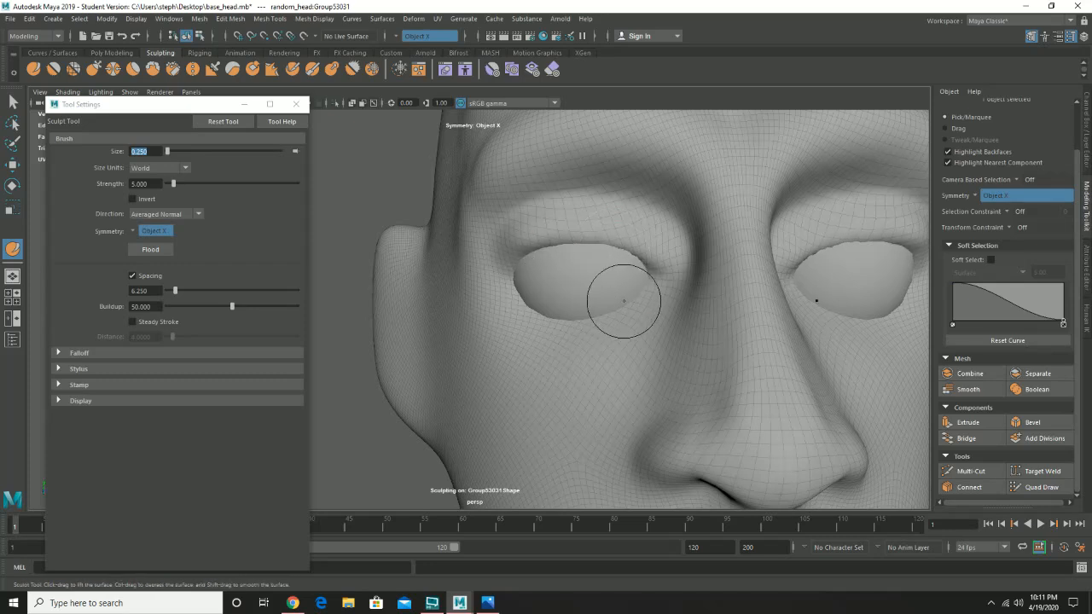
Build up the lower eyelids with the Sculpt brush and smooth them into the cheeks
{"action": "mouse_move", "coordinate": [635, 302]}
{"action": "left_mouse_down"}
{"action": "mouse_move", "coordinate": [556, 314]}
{"action": "mouse_move", "coordinate": [523, 301]}
{"action": "mouse_move", "coordinate": [627, 312]}
{"action": "mouse_move", "coordinate": [616, 296]}
{"action": "left_mouse_up"}
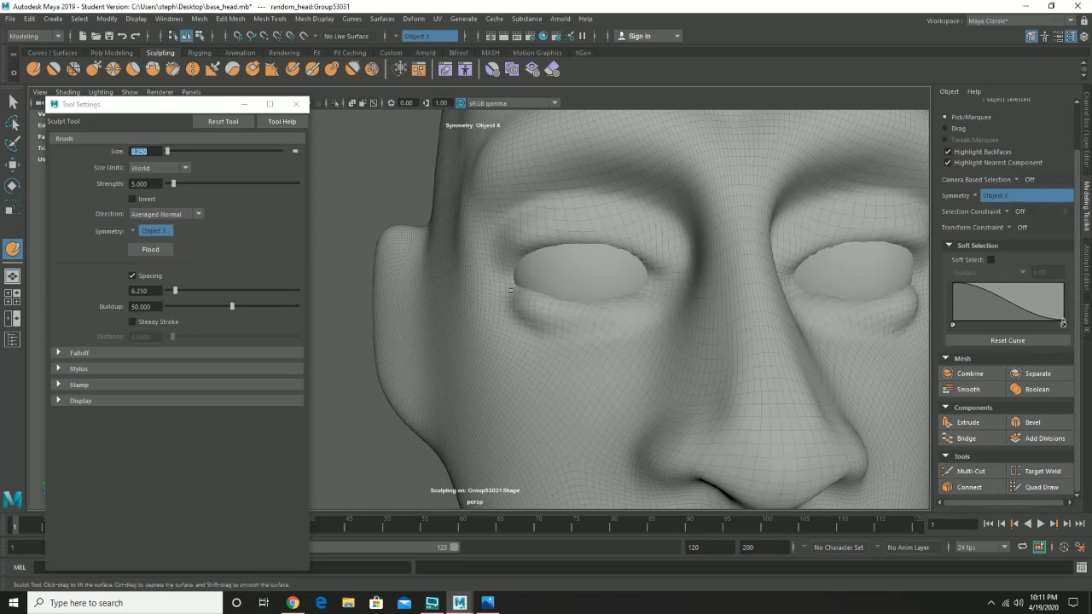
{"action": "mouse_move", "coordinate": [548, 303]}
{"action": "left_mouse_down", "text": "shift"}
{"action": "mouse_move", "coordinate": [515, 299]}
{"action": "mouse_move", "coordinate": [597, 285]}
{"action": "left_mouse_up", "text": "shift"}
{"action": "left_click_drag", "start_coordinate": [690, 285], "coordinate": [676, 293], "text": "shift"}
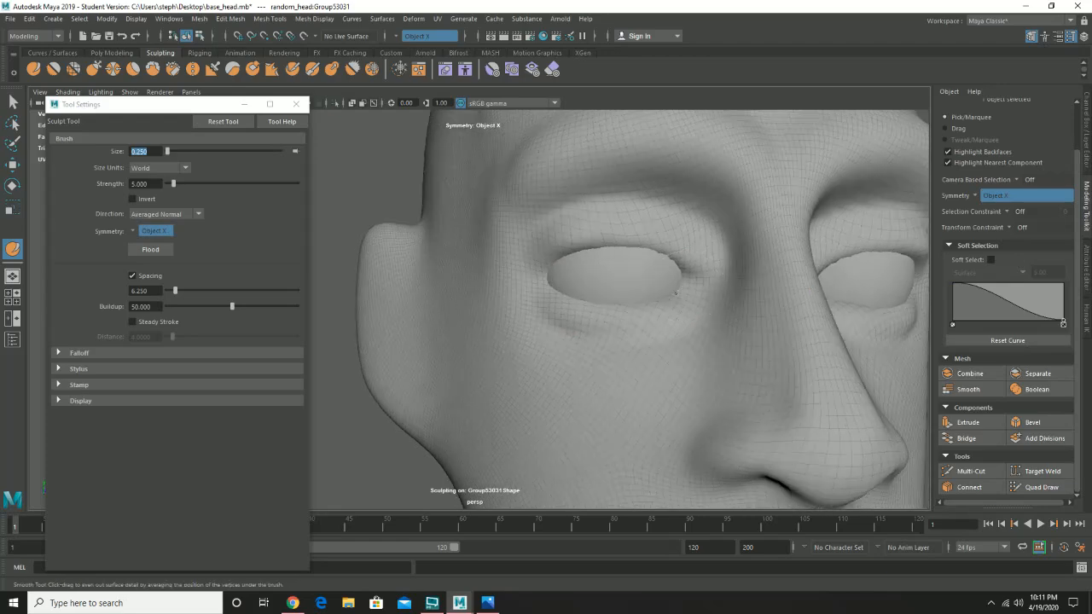
{"action": "mouse_move", "coordinate": [574, 297]}
{"action": "left_mouse_down", "text": "alt"}
{"action": "mouse_move", "coordinate": [646, 287]}
{"action": "mouse_move", "coordinate": [651, 305]}
{"action": "mouse_move", "coordinate": [690, 313]}
{"action": "mouse_move", "coordinate": [641, 325]}
{"action": "left_mouse_up", "text": "alt"}
{"action": "left_click_drag", "start_coordinate": [577, 351], "coordinate": [555, 346], "text": "shift"}
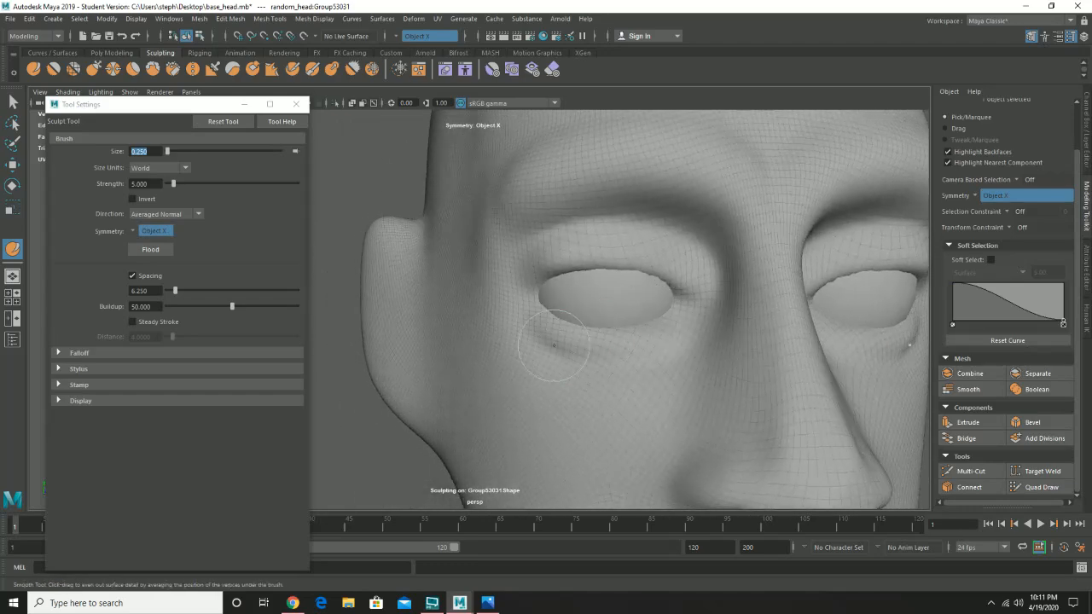
{"action": "left_click_drag", "start_coordinate": [653, 366], "coordinate": [518, 345], "text": "shift"}
{"action": "mouse_move", "coordinate": [629, 336]}
{"action": "left_mouse_down", "text": "alt"}
{"action": "mouse_move", "coordinate": [615, 333]}
{"action": "mouse_move", "coordinate": [634, 288]}
{"action": "left_mouse_up", "text": "alt"}
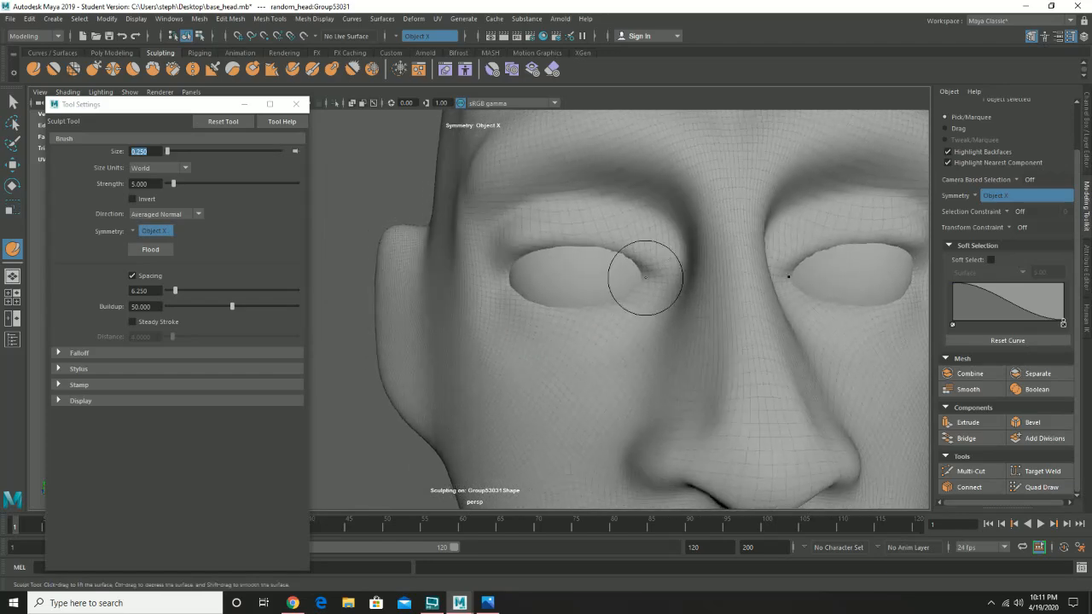
Switch to the Pinch brush at size 0.5 and sharpen the inner corners of the eyes
{"action": "left_click", "coordinate": [113, 68]}
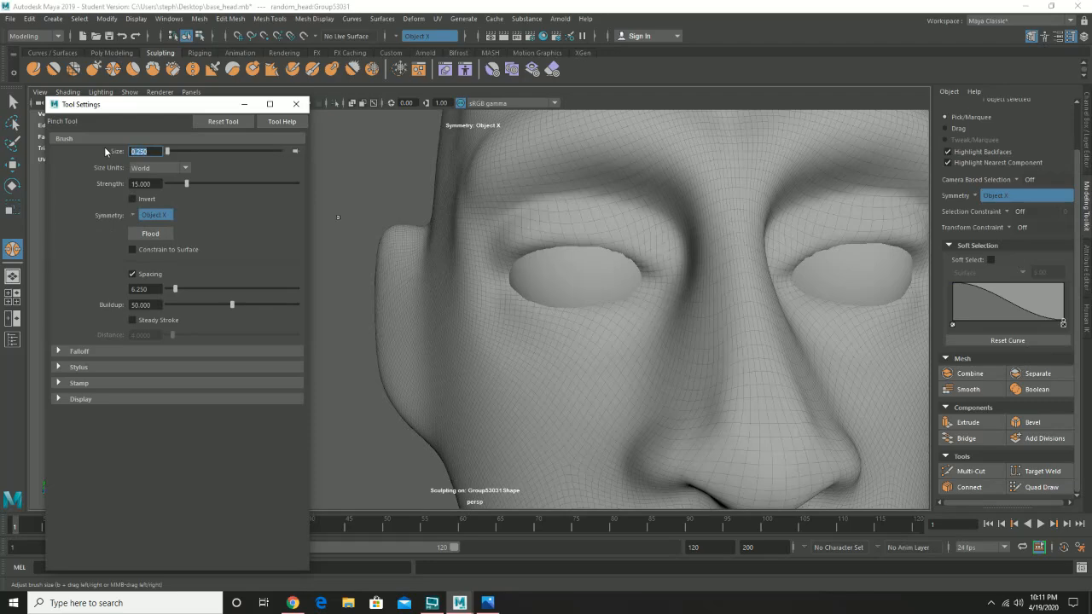
{"action": "type", "text": "0.5"}
{"action": "key", "text": "Return"}
{"action": "left_click_drag", "start_coordinate": [637, 269], "coordinate": [662, 285]}
{"action": "left_click_drag", "start_coordinate": [650, 278], "coordinate": [669, 289]}
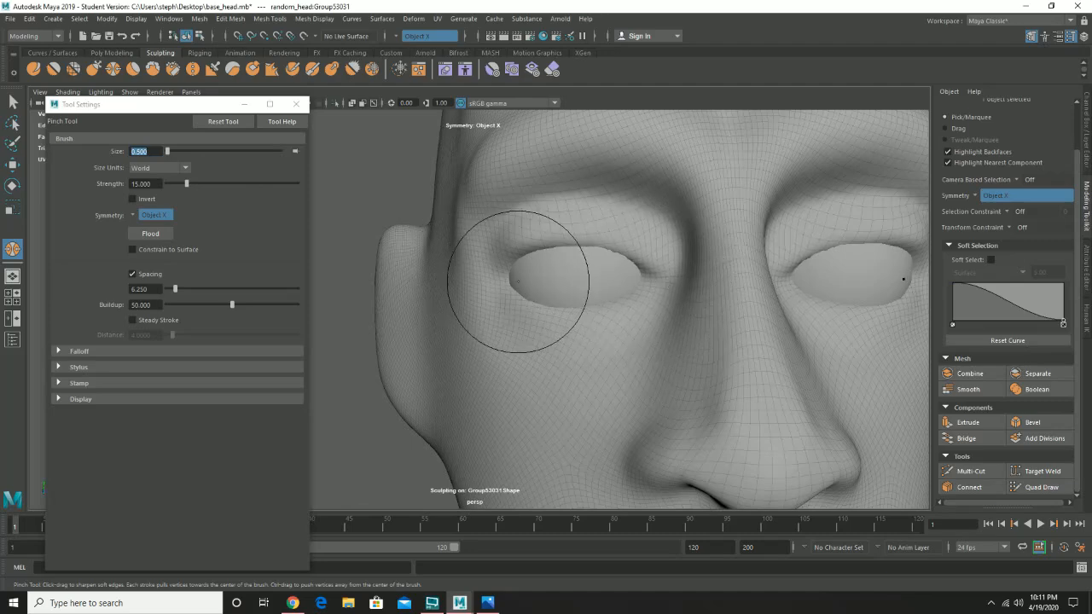
Pinch the outer corners of the eyes into points, continuing past the student version save notice, and touch up the inner corners
{"action": "left_click_drag", "start_coordinate": [517, 273], "coordinate": [529, 278], "text": "alt"}
{"action": "left_click_drag", "start_coordinate": [654, 326], "coordinate": [652, 323]}
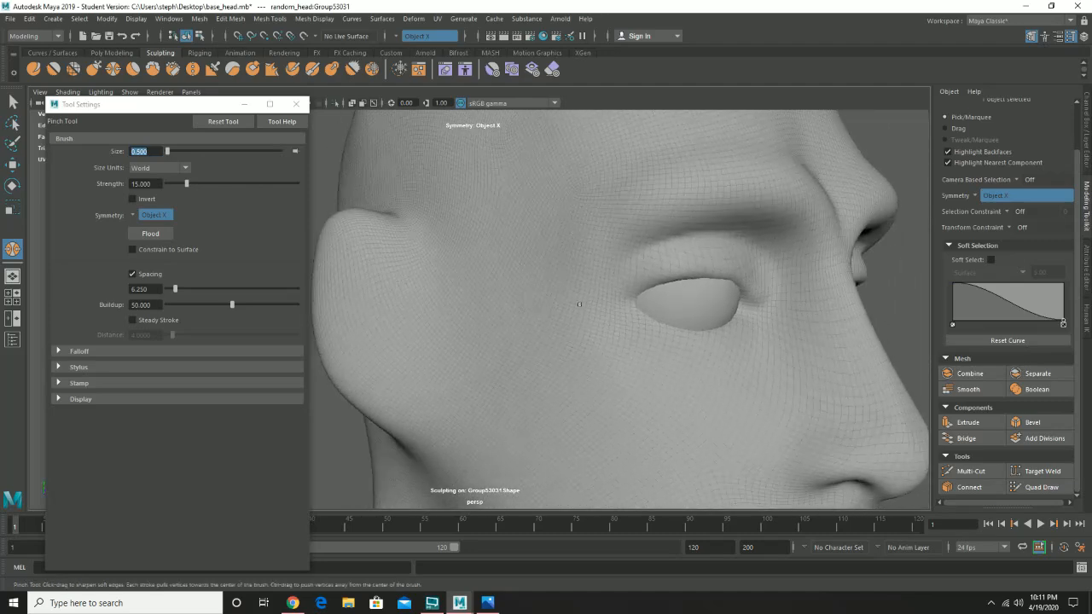
{"action": "left_click_drag", "start_coordinate": [579, 305], "coordinate": [577, 304]}
{"action": "mouse_move", "coordinate": [614, 299]}
{"action": "left_mouse_down"}
{"action": "mouse_move", "coordinate": [595, 302]}
{"action": "mouse_move", "coordinate": [631, 307]}
{"action": "left_mouse_up"}
{"action": "left_click", "coordinate": [530, 310]}
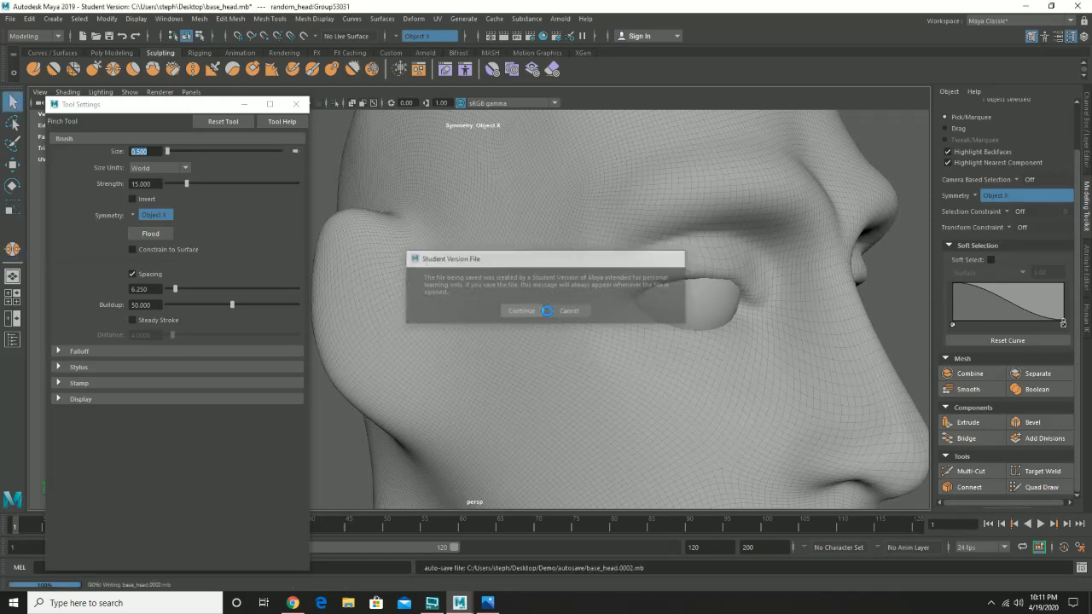
{"action": "left_click_drag", "start_coordinate": [646, 307], "coordinate": [569, 301]}
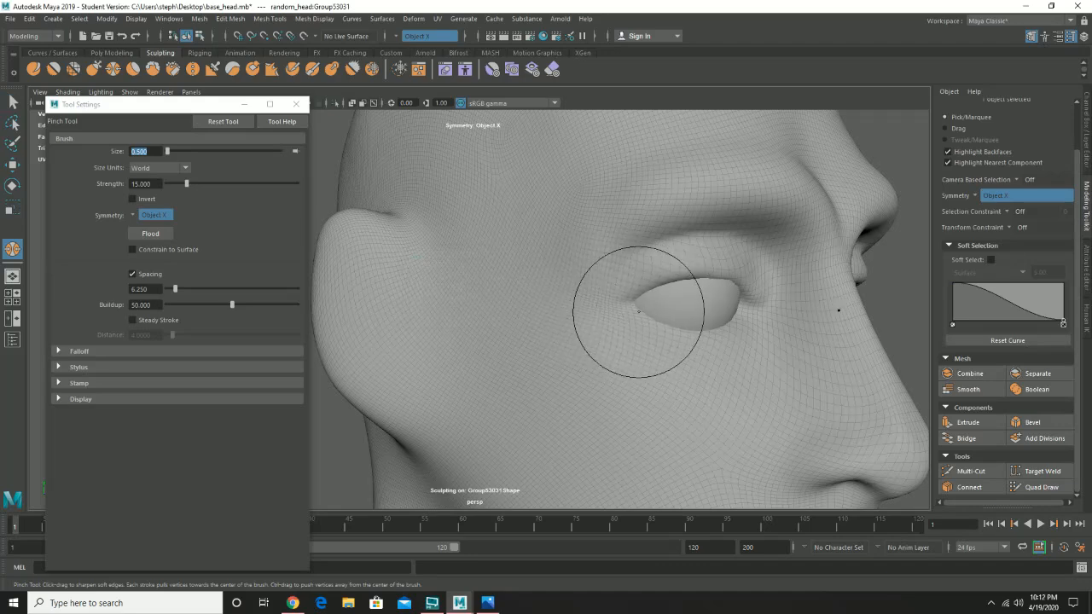
{"action": "mouse_move", "coordinate": [640, 314]}
{"action": "left_mouse_down"}
{"action": "mouse_move", "coordinate": [589, 300]}
{"action": "mouse_move", "coordinate": [670, 314]}
{"action": "mouse_move", "coordinate": [572, 316]}
{"action": "left_mouse_up"}
{"action": "left_click_drag", "start_coordinate": [715, 282], "coordinate": [712, 288]}
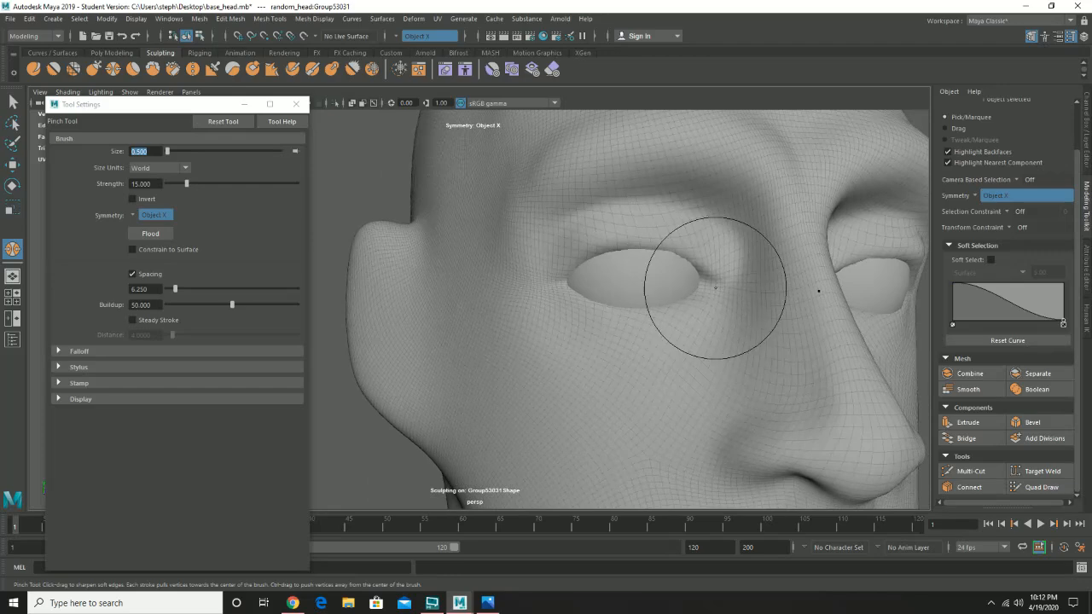
Extend the outer eye corners toward the temples with repeated Pinch strokes
{"action": "left_click_drag", "start_coordinate": [532, 281], "coordinate": [646, 275], "text": "alt"}
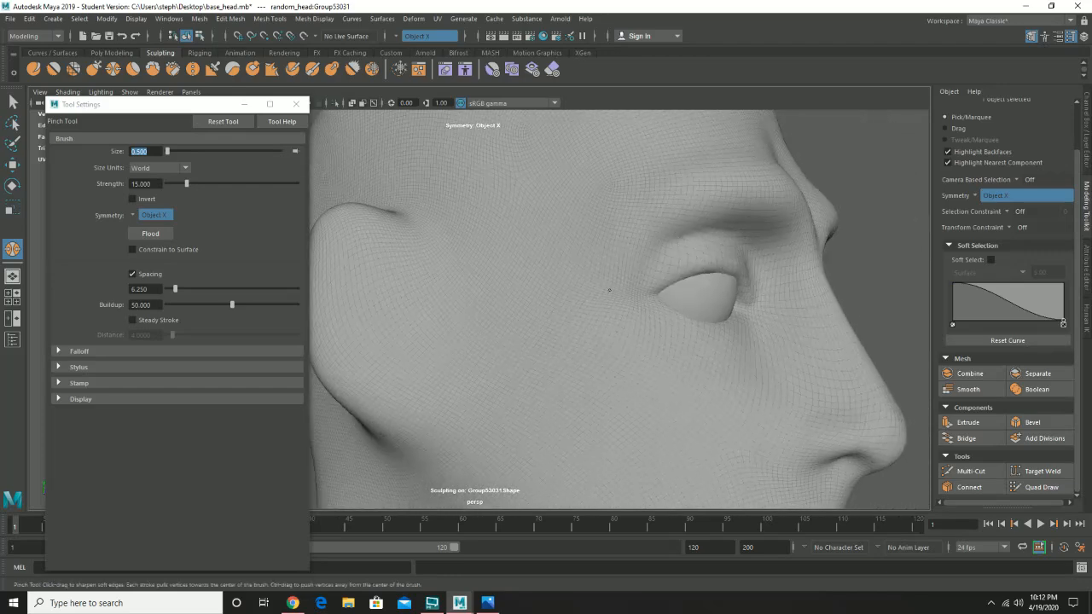
{"action": "left_click_drag", "start_coordinate": [675, 310], "coordinate": [592, 295]}
{"action": "left_click_drag", "start_coordinate": [682, 300], "coordinate": [602, 289]}
{"action": "left_click_drag", "start_coordinate": [722, 302], "coordinate": [576, 283]}
{"action": "mouse_move", "coordinate": [760, 313]}
{"action": "left_mouse_down", "text": "alt"}
{"action": "mouse_move", "coordinate": [707, 319]}
{"action": "mouse_move", "coordinate": [629, 302]}
{"action": "mouse_move", "coordinate": [622, 299]}
{"action": "mouse_move", "coordinate": [658, 294]}
{"action": "mouse_move", "coordinate": [612, 275]}
{"action": "left_mouse_up", "text": "alt"}
{"action": "mouse_move", "coordinate": [649, 279]}
{"action": "left_mouse_down", "text": "alt"}
{"action": "mouse_move", "coordinate": [693, 275]}
{"action": "mouse_move", "coordinate": [656, 248]}
{"action": "left_mouse_up", "text": "alt"}
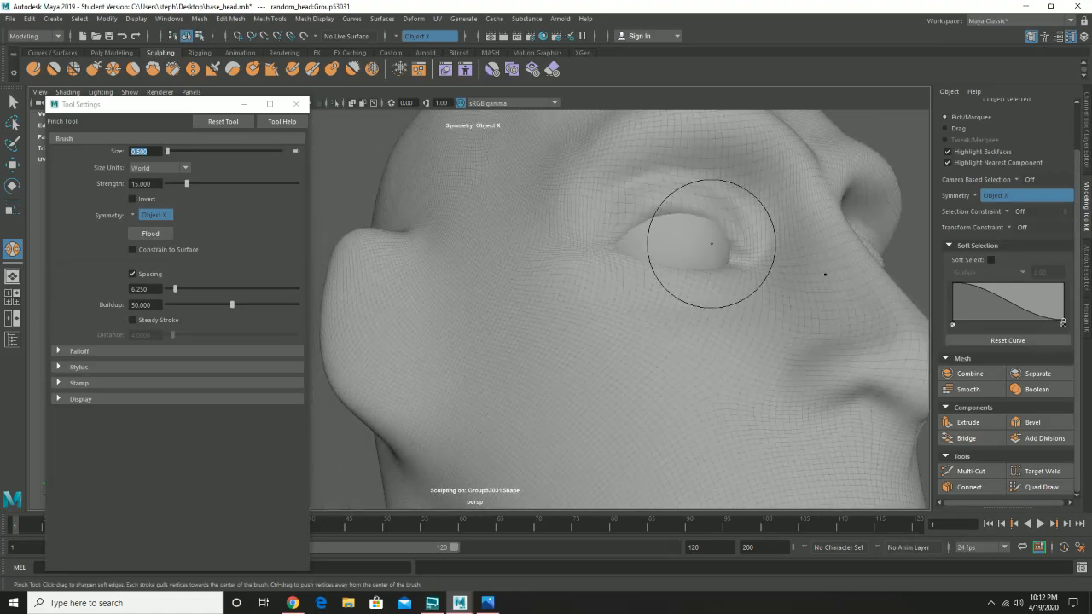
Switch to the Grab brush and adjust the shape of the eyelids around the eyeball in profile
{"action": "left_click", "coordinate": [125, 75]}
{"action": "mouse_move", "coordinate": [689, 226]}
{"action": "left_mouse_down", "text": "alt"}
{"action": "mouse_move", "coordinate": [708, 218]}
{"action": "mouse_move", "coordinate": [739, 237]}
{"action": "mouse_move", "coordinate": [732, 259]}
{"action": "left_mouse_up", "text": "alt"}
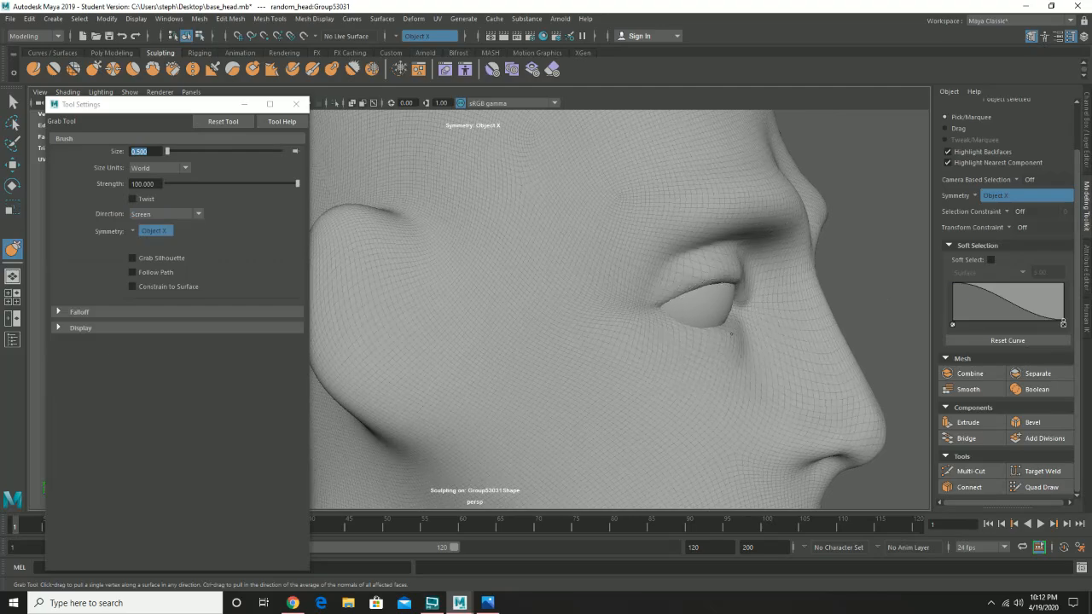
{"action": "mouse_move", "coordinate": [732, 366]}
{"action": "left_mouse_down", "text": "alt"}
{"action": "mouse_move", "coordinate": [829, 207]}
{"action": "mouse_move", "coordinate": [787, 265]}
{"action": "mouse_move", "coordinate": [639, 285]}
{"action": "left_mouse_up", "text": "alt"}
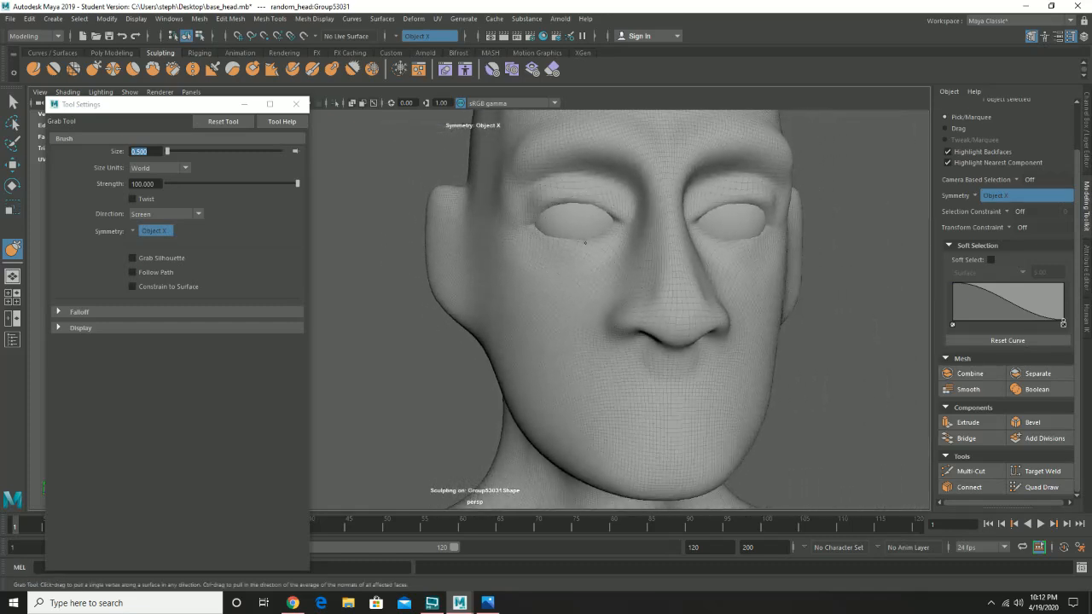
Try to push in the nose bridge in profile with the Grab brush and undo the pull
{"action": "mouse_move", "coordinate": [524, 275]}
{"action": "left_mouse_down", "text": "alt"}
{"action": "mouse_move", "coordinate": [481, 253]}
{"action": "mouse_move", "coordinate": [505, 276]}
{"action": "mouse_move", "coordinate": [675, 303]}
{"action": "mouse_move", "coordinate": [689, 287]}
{"action": "mouse_move", "coordinate": [758, 300]}
{"action": "left_mouse_up", "text": "alt"}
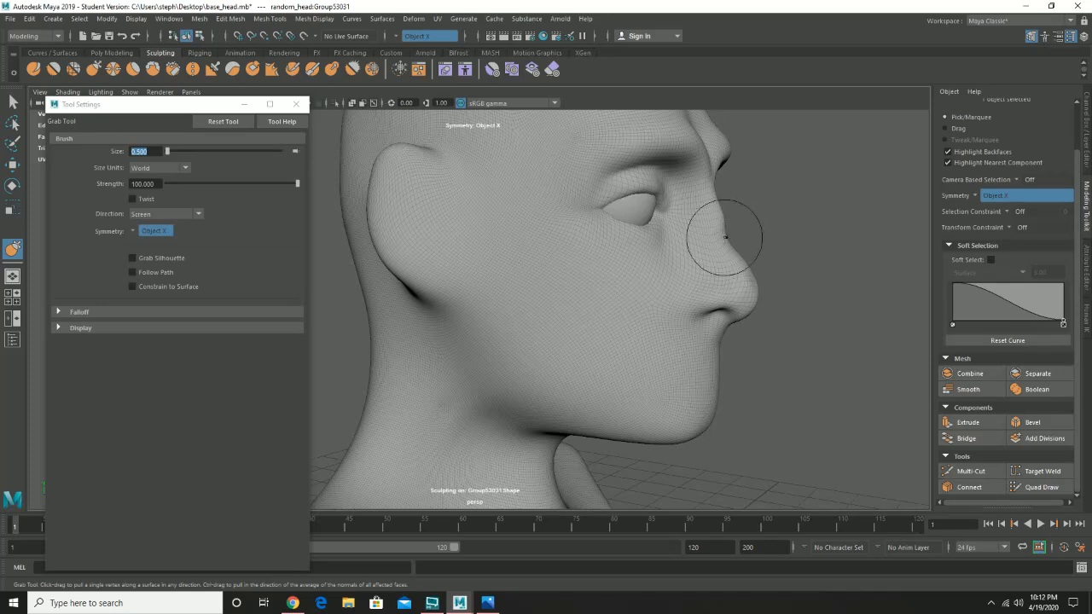
{"action": "key", "text": "ctrl+z"}
{"action": "mouse_move", "coordinate": [708, 217]}
{"action": "left_mouse_down", "text": "alt"}
{"action": "mouse_move", "coordinate": [671, 266]}
{"action": "mouse_move", "coordinate": [686, 280]}
{"action": "mouse_move", "coordinate": [659, 278]}
{"action": "left_mouse_up", "text": "alt"}
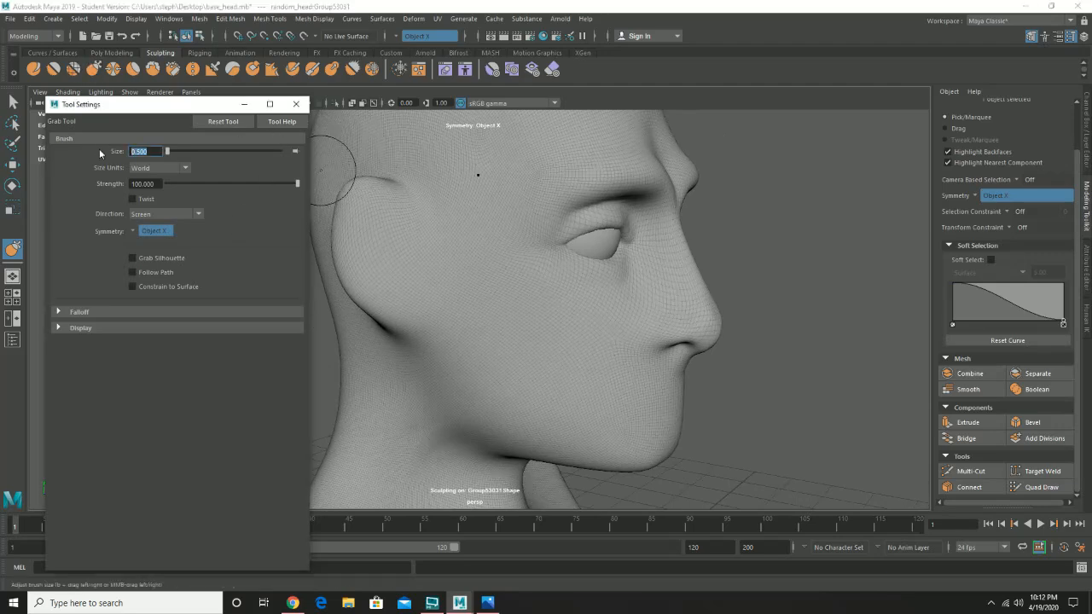
Enlarge the Grab brush to size 1 and reshape the side and underside of the nose
{"action": "key", "text": "BackSpace"}
{"action": "type", "text": ".75"}
{"action": "key", "text": "Return"}
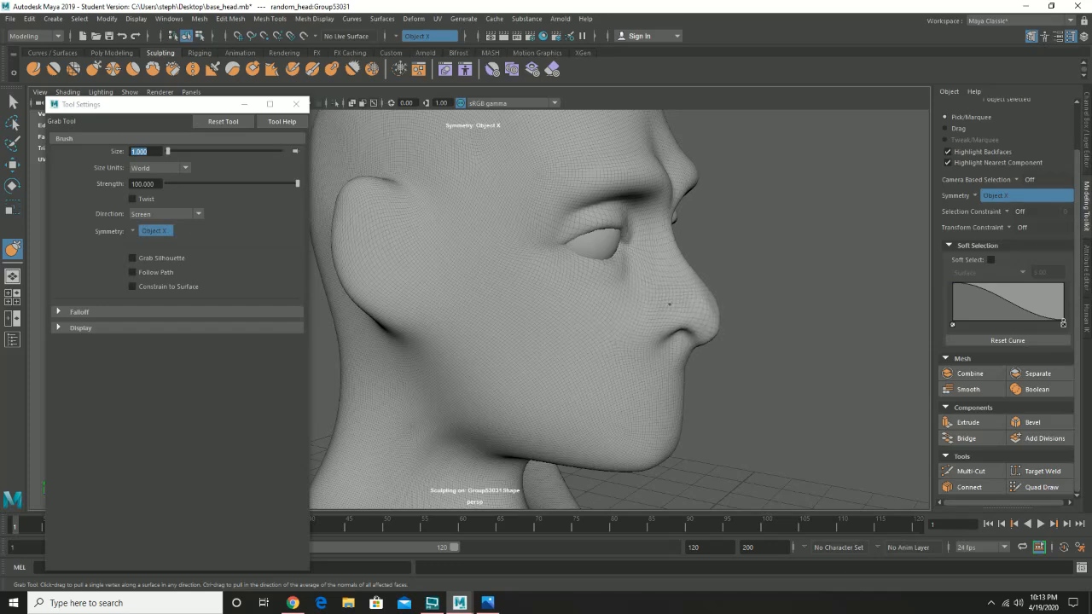
{"action": "left_click_drag", "start_coordinate": [676, 295], "coordinate": [686, 309]}
{"action": "mouse_move", "coordinate": [683, 349]}
{"action": "left_mouse_down"}
{"action": "mouse_move", "coordinate": [660, 304]}
{"action": "mouse_move", "coordinate": [561, 316]}
{"action": "left_mouse_up"}
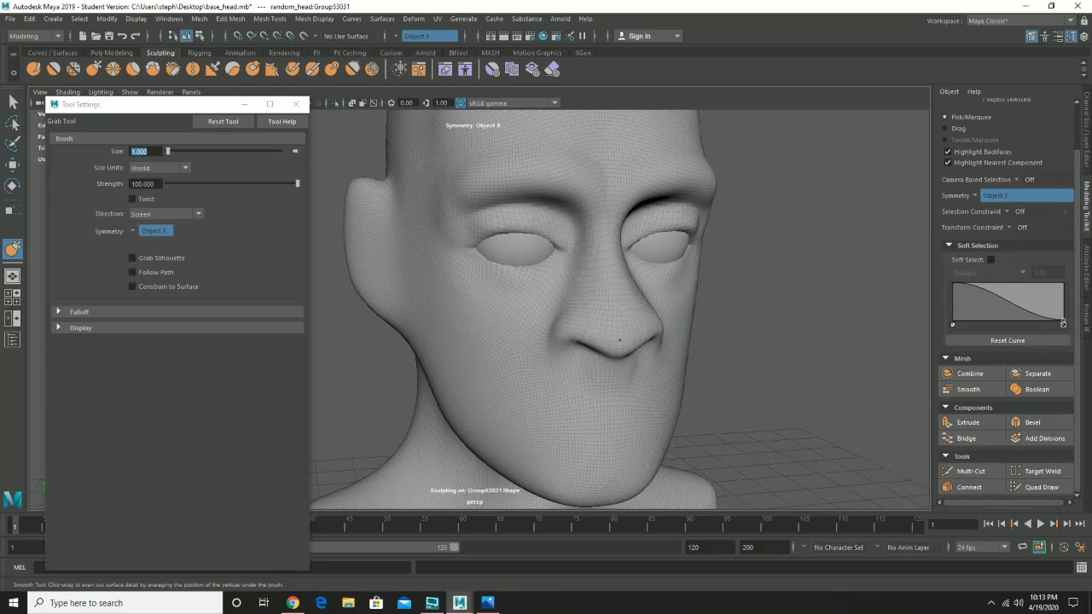
{"action": "mouse_move", "coordinate": [628, 390]}
{"action": "left_mouse_down", "text": "alt"}
{"action": "mouse_move", "coordinate": [639, 361]}
{"action": "mouse_move", "coordinate": [690, 334]}
{"action": "mouse_move", "coordinate": [569, 316]}
{"action": "mouse_move", "coordinate": [528, 337]}
{"action": "mouse_move", "coordinate": [600, 325]}
{"action": "mouse_move", "coordinate": [585, 323]}
{"action": "left_mouse_up", "text": "alt"}
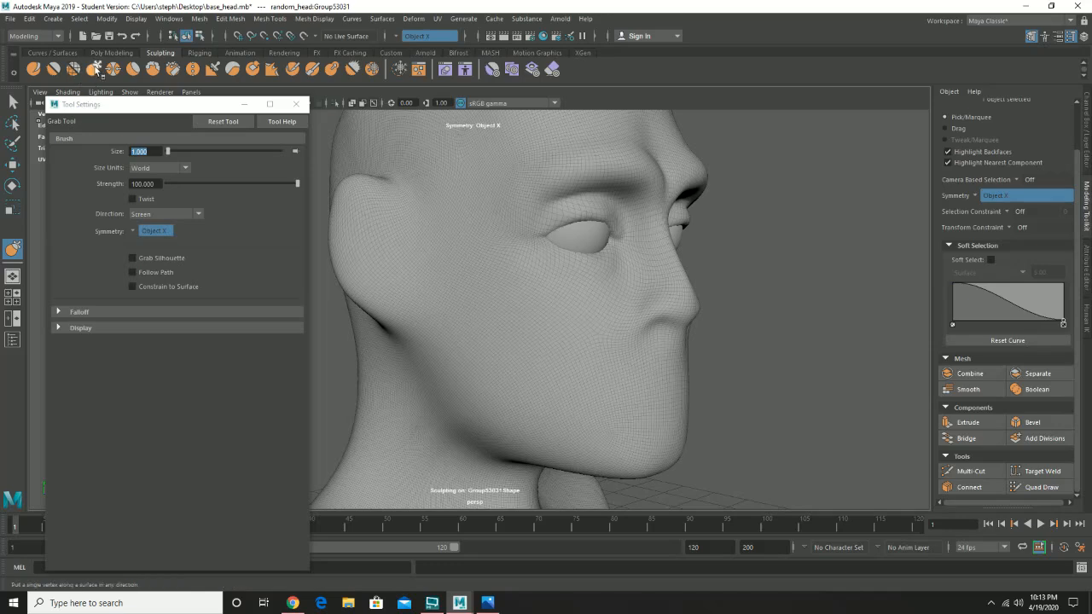
Switch to the Sculpt brush at size 0.25, work the side of the nose, and undo the last stroke
{"action": "left_click", "coordinate": [34, 69]}
{"action": "left_click_drag", "start_coordinate": [641, 346], "coordinate": [660, 337], "text": "alt"}
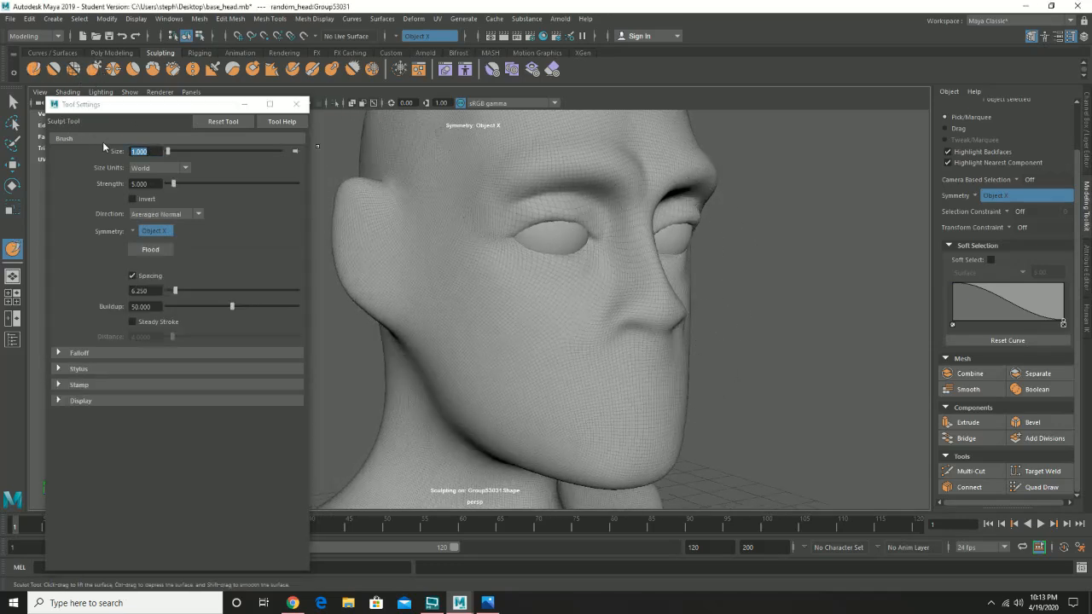
{"action": "left_click_drag", "start_coordinate": [155, 151], "coordinate": [103, 152]}
{"action": "type", "text": "0.25"}
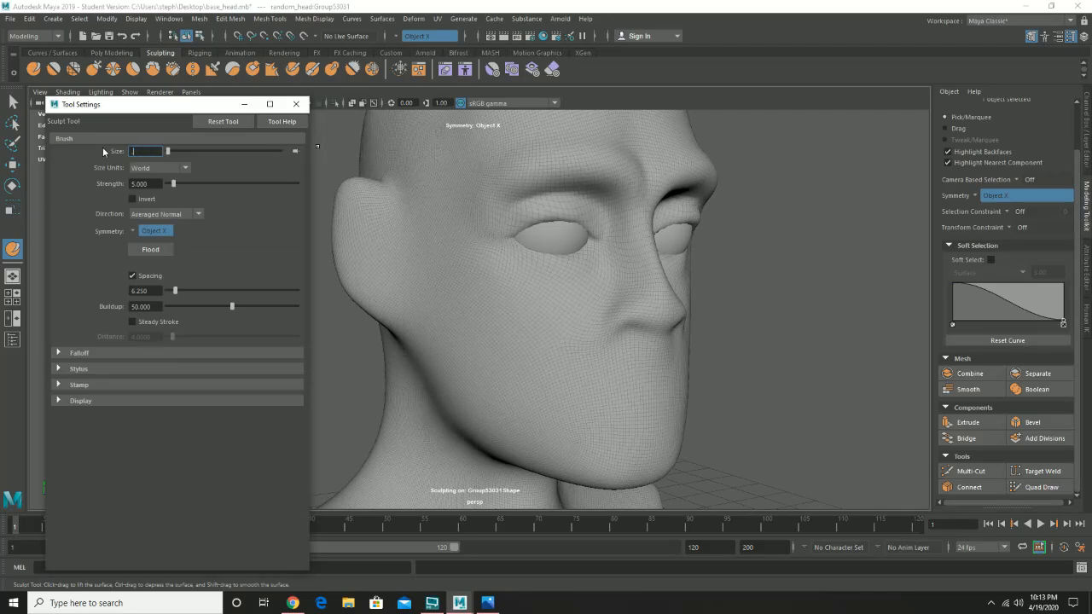
{"action": "key", "text": "Return"}
{"action": "mouse_move", "coordinate": [663, 317]}
{"action": "left_mouse_down"}
{"action": "mouse_move", "coordinate": [621, 311]}
{"action": "mouse_move", "coordinate": [665, 330]}
{"action": "mouse_move", "coordinate": [549, 308]}
{"action": "mouse_move", "coordinate": [525, 324]}
{"action": "mouse_move", "coordinate": [457, 328]}
{"action": "left_mouse_up"}
{"action": "key", "text": "ctrl+z"}
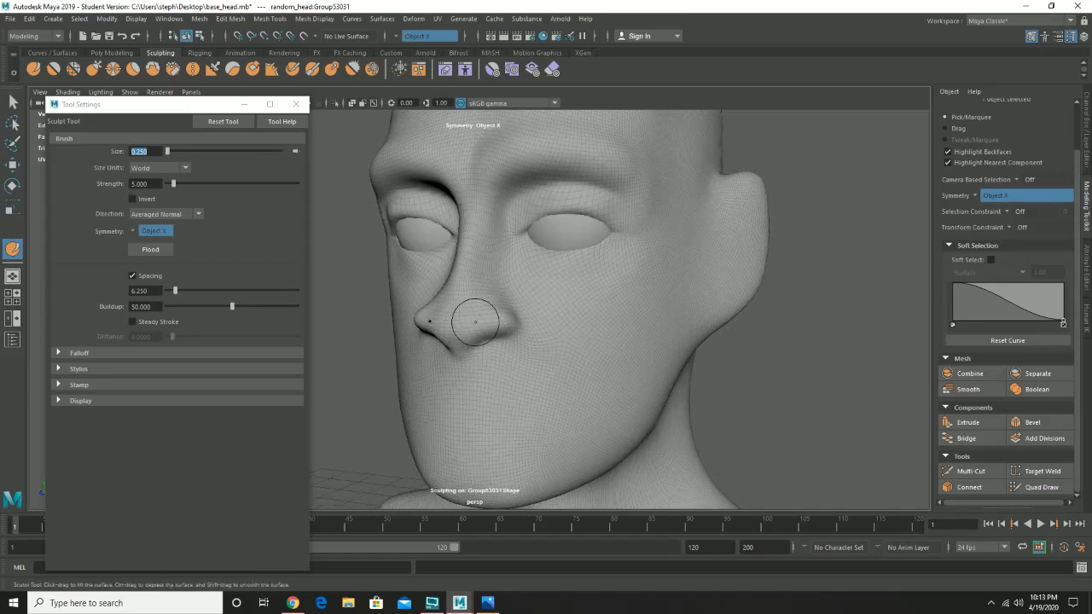
Build up the nostril wings with the Sculpt brush and indent the nostrils under the nose tip
{"action": "left_click_drag", "start_coordinate": [436, 325], "coordinate": [611, 333], "text": "alt"}
{"action": "left_click_drag", "start_coordinate": [661, 299], "coordinate": [666, 322], "text": "alt"}
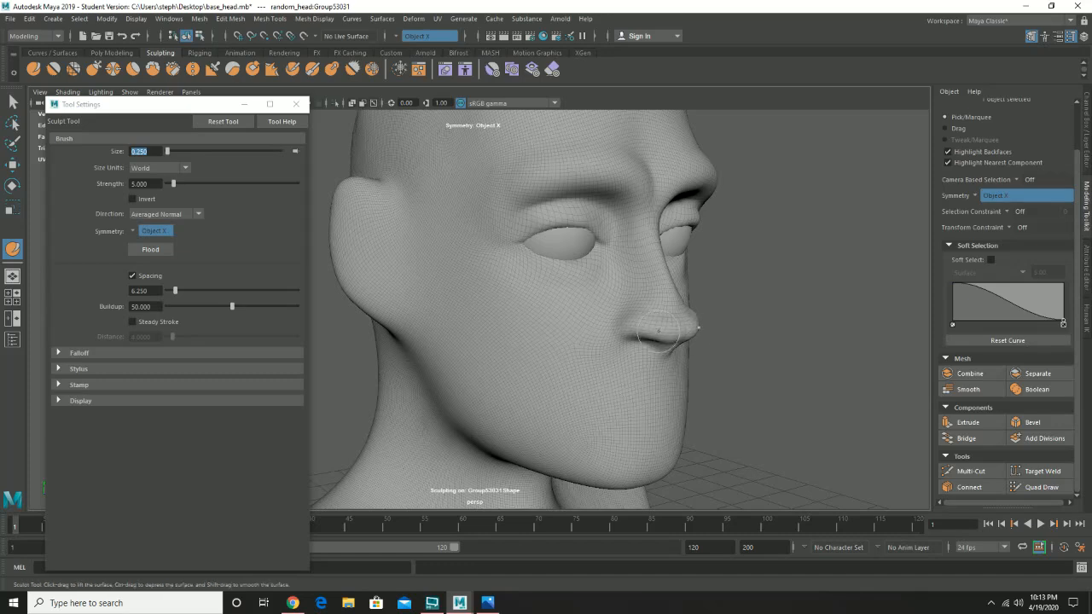
{"action": "mouse_move", "coordinate": [700, 336]}
{"action": "left_mouse_down", "text": "alt"}
{"action": "mouse_move", "coordinate": [685, 344]}
{"action": "mouse_move", "coordinate": [608, 310]}
{"action": "mouse_move", "coordinate": [648, 311]}
{"action": "mouse_move", "coordinate": [643, 304]}
{"action": "left_mouse_up", "text": "alt"}
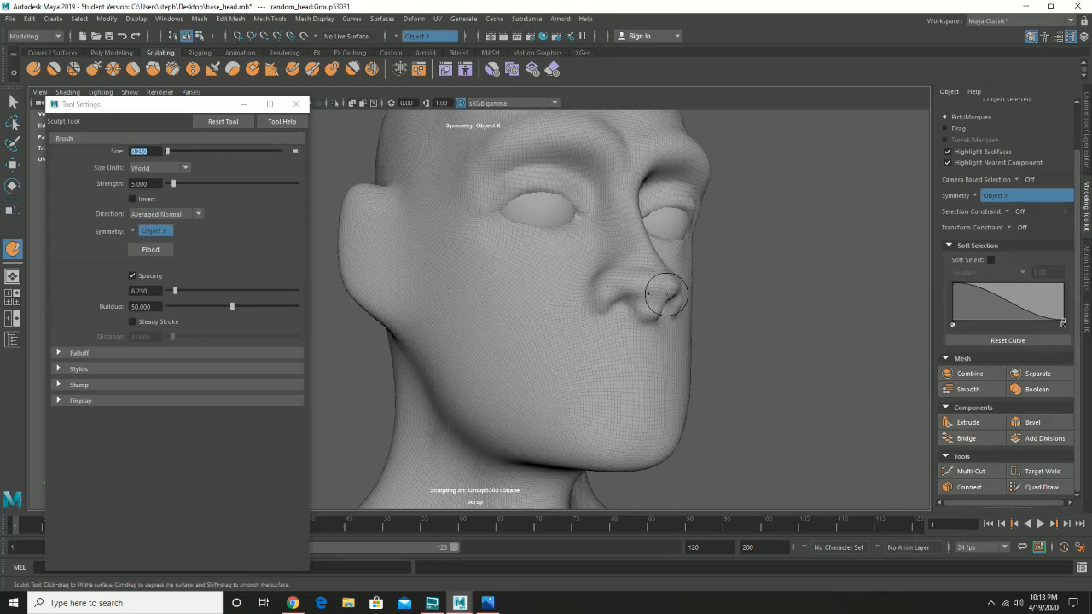
{"action": "left_click_drag", "start_coordinate": [564, 302], "coordinate": [585, 313], "text": "alt"}
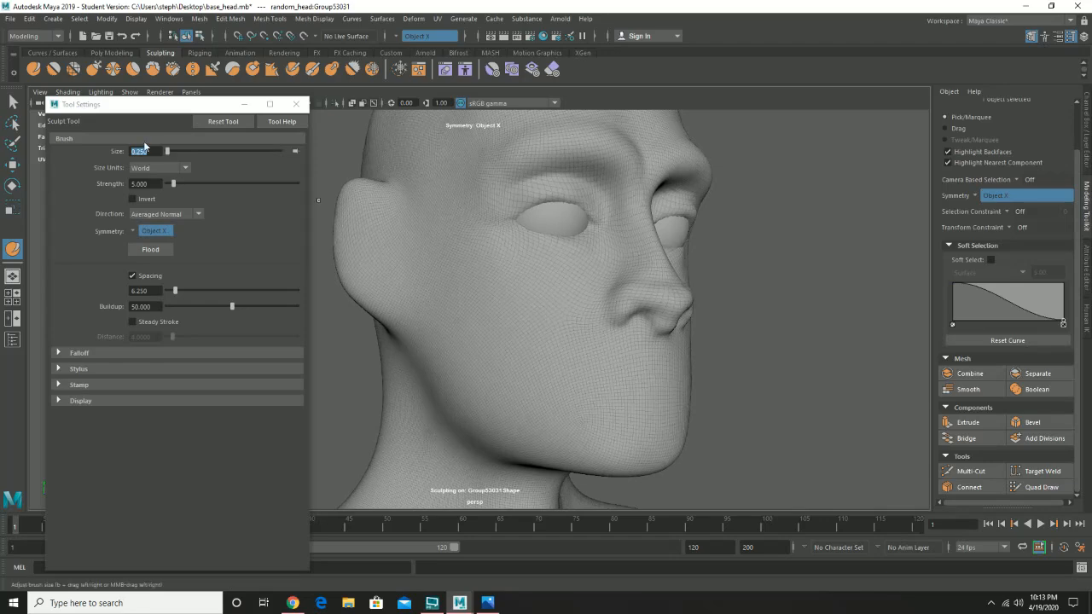
Switch to the Grab brush at size 0.5 and adjust the underside of the nose tip around the nostrils
{"action": "left_click", "coordinate": [93, 70]}
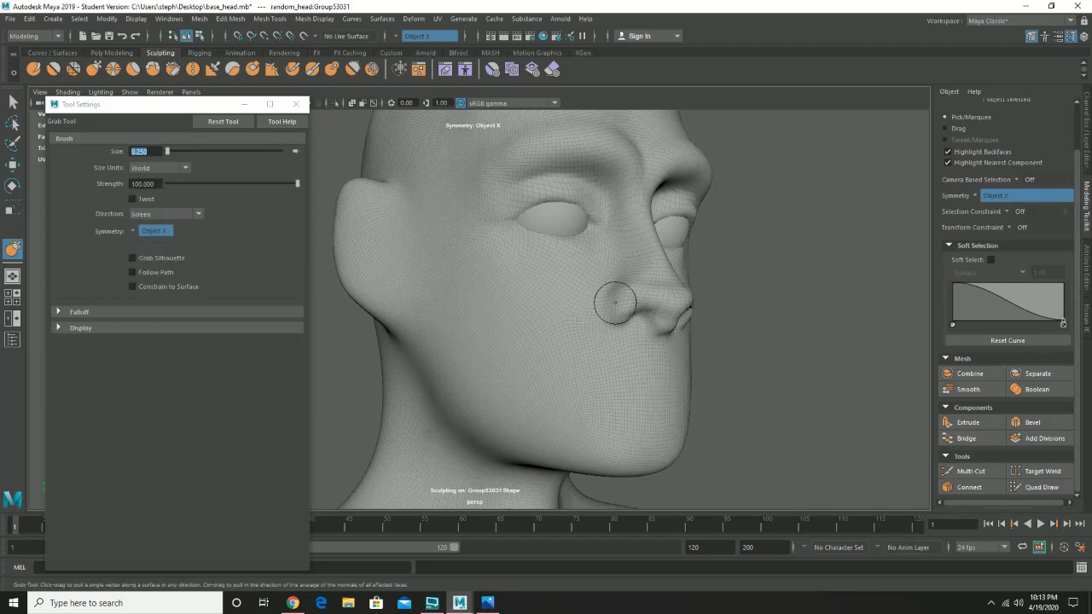
{"action": "key", "text": "BackSpace"}
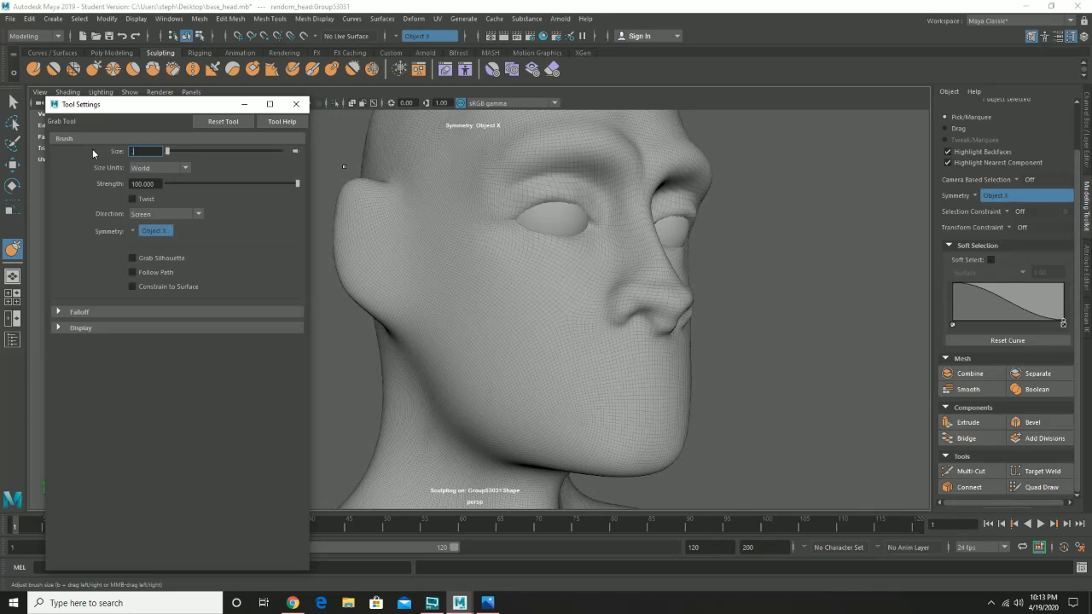
{"action": "type", "text": "0.5"}
{"action": "key", "text": "Return"}
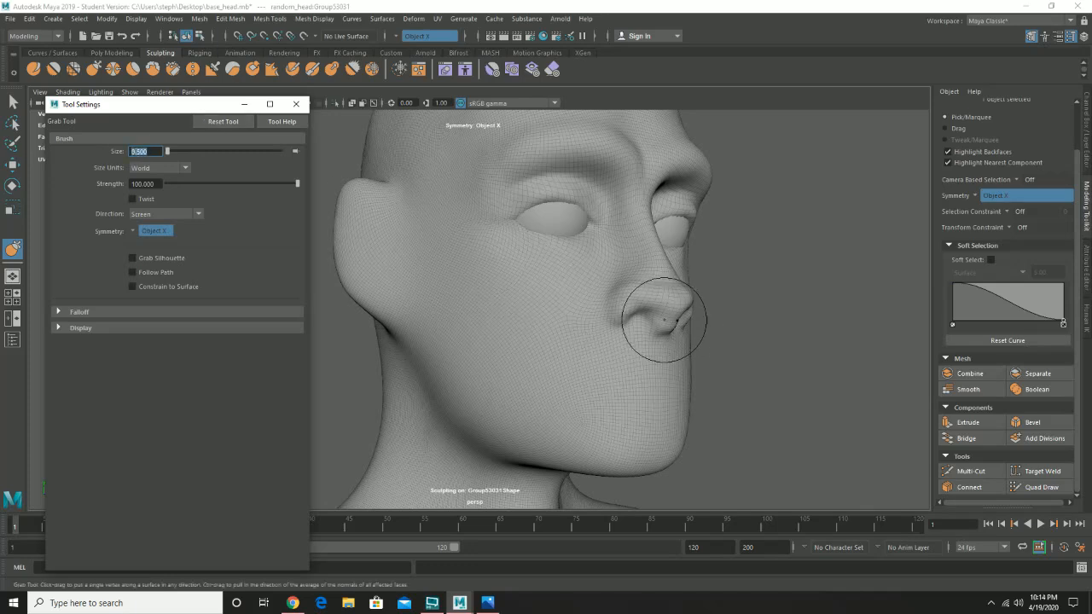
{"action": "mouse_move", "coordinate": [664, 319]}
{"action": "left_mouse_down"}
{"action": "mouse_move", "coordinate": [646, 316]}
{"action": "mouse_move", "coordinate": [693, 317]}
{"action": "left_mouse_up"}
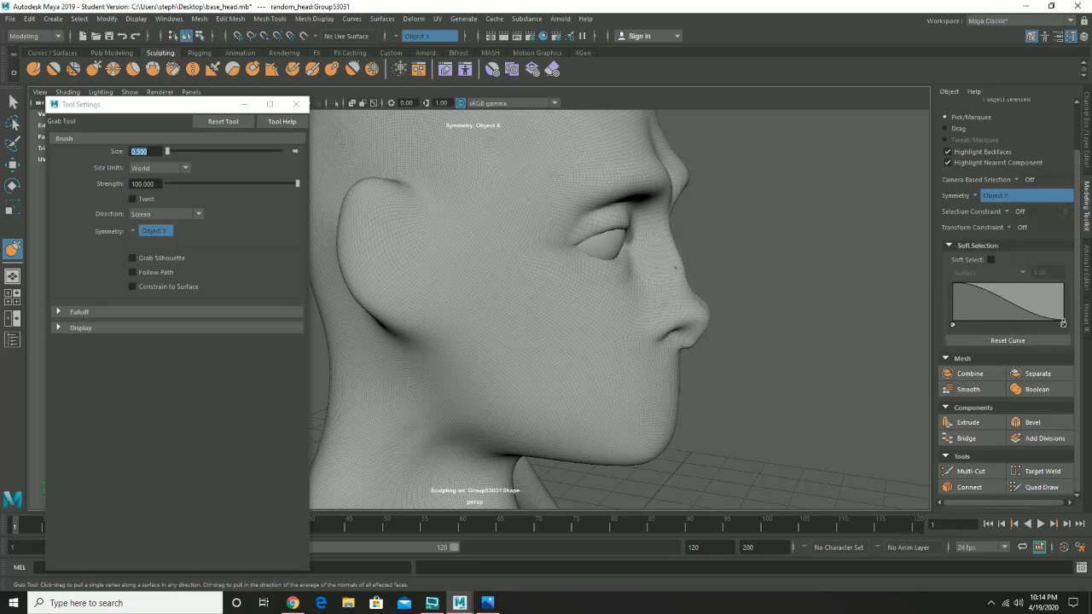
Refine the nose bridge in profile with the Grab brush, undo one pull, and reshape the nose tip at brush size 1
{"action": "left_click_drag", "start_coordinate": [672, 249], "coordinate": [668, 249]}
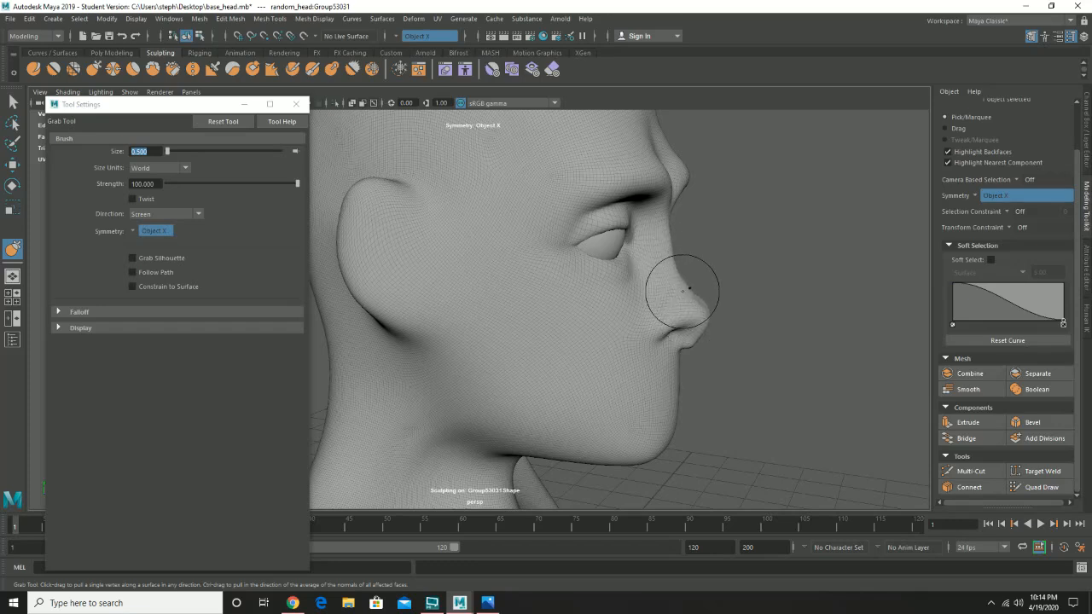
{"action": "left_click_drag", "start_coordinate": [688, 288], "coordinate": [677, 278]}
{"action": "key", "text": "ctrl+z"}
{"action": "mouse_move", "coordinate": [728, 327]}
{"action": "left_mouse_down", "text": "alt"}
{"action": "mouse_move", "coordinate": [695, 322]}
{"action": "mouse_move", "coordinate": [693, 348]}
{"action": "mouse_move", "coordinate": [701, 327]}
{"action": "mouse_move", "coordinate": [631, 319]}
{"action": "mouse_move", "coordinate": [645, 324]}
{"action": "mouse_move", "coordinate": [592, 334]}
{"action": "mouse_move", "coordinate": [598, 310]}
{"action": "mouse_move", "coordinate": [617, 359]}
{"action": "mouse_move", "coordinate": [639, 359]}
{"action": "mouse_move", "coordinate": [629, 349]}
{"action": "left_mouse_up", "text": "alt"}
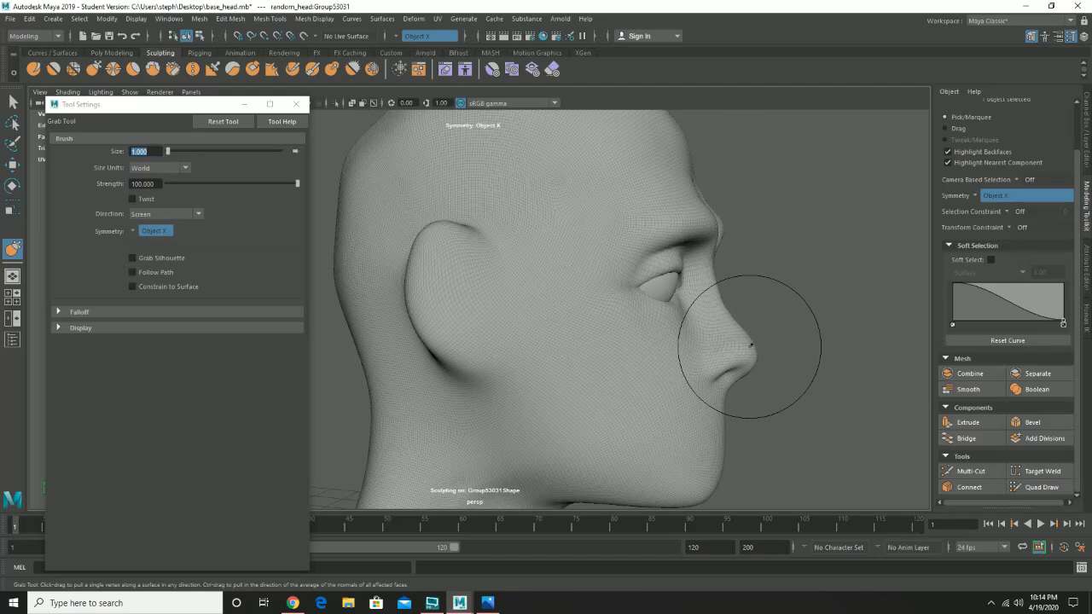
{"action": "mouse_move", "coordinate": [749, 347]}
{"action": "left_mouse_down"}
{"action": "mouse_move", "coordinate": [724, 313]}
{"action": "mouse_move", "coordinate": [634, 345]}
{"action": "mouse_move", "coordinate": [674, 341]}
{"action": "left_mouse_up"}
{"action": "key", "text": "shift"}
Reshape the ear's outline and its upper front attachment to the head with the Grab brush
{"action": "left_click_drag", "start_coordinate": [378, 361], "coordinate": [590, 361], "text": "alt"}
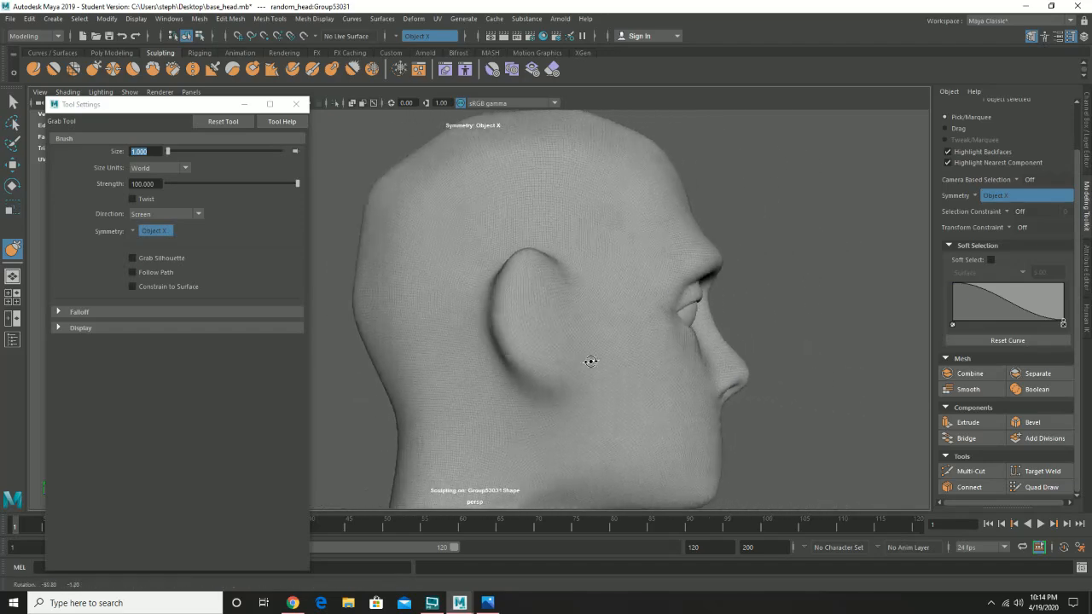
{"action": "mouse_move", "coordinate": [500, 273]}
{"action": "left_mouse_down", "text": "alt"}
{"action": "mouse_move", "coordinate": [512, 292]}
{"action": "mouse_move", "coordinate": [502, 301]}
{"action": "mouse_move", "coordinate": [546, 252]}
{"action": "mouse_move", "coordinate": [486, 275]}
{"action": "left_mouse_up", "text": "alt"}
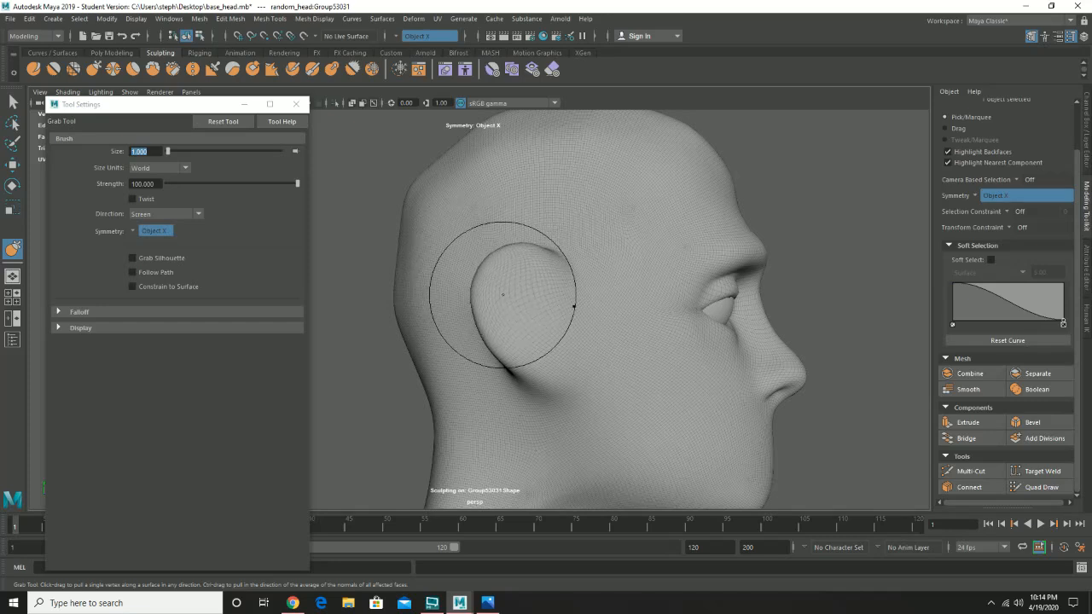
{"action": "mouse_move", "coordinate": [535, 311]}
{"action": "left_mouse_down", "text": "alt"}
{"action": "mouse_move", "coordinate": [446, 313]}
{"action": "mouse_move", "coordinate": [478, 319]}
{"action": "mouse_move", "coordinate": [488, 334]}
{"action": "left_mouse_up", "text": "alt"}
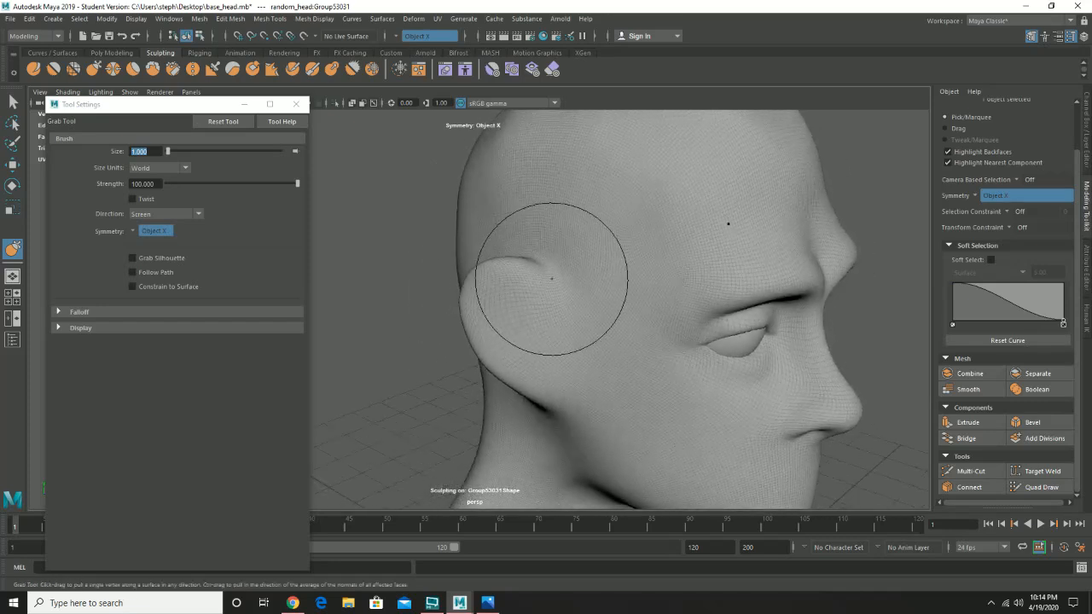
{"action": "mouse_move", "coordinate": [555, 266]}
{"action": "left_mouse_down"}
{"action": "mouse_move", "coordinate": [575, 277]}
{"action": "mouse_move", "coordinate": [563, 275]}
{"action": "left_mouse_up"}
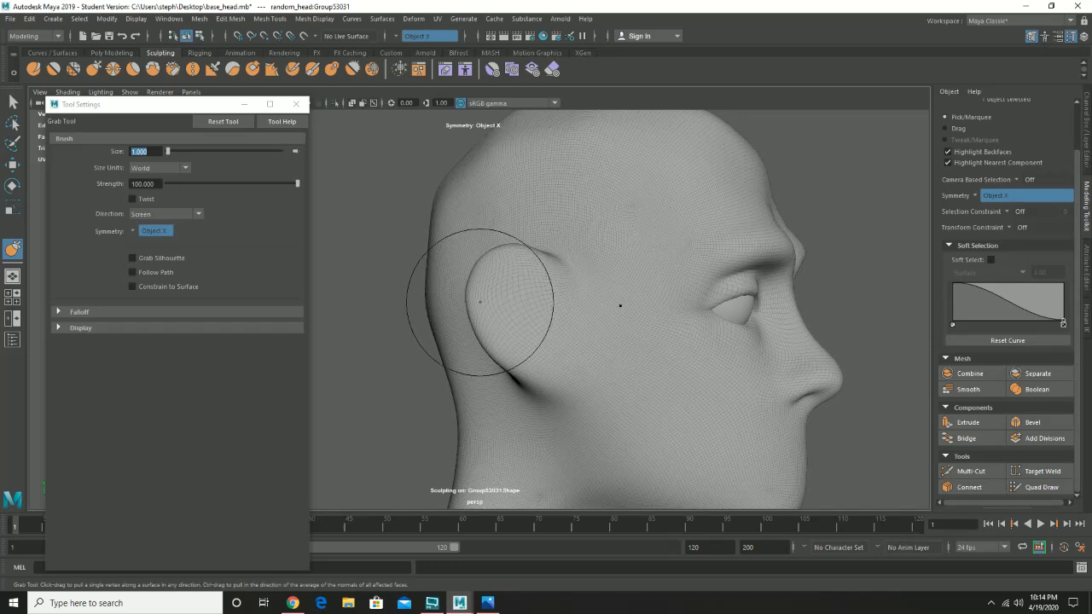
Switch to the Sculpt brush, set its size to 0.1, and try a stroke inside the ear
{"action": "left_click", "coordinate": [297, 104]}
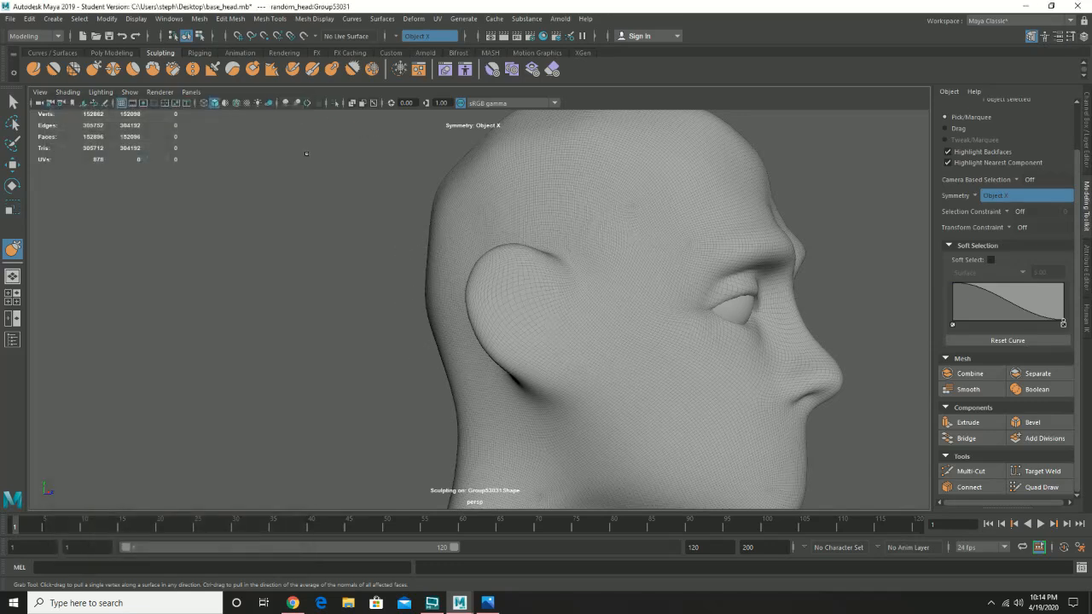
{"action": "left_click", "coordinate": [34, 69]}
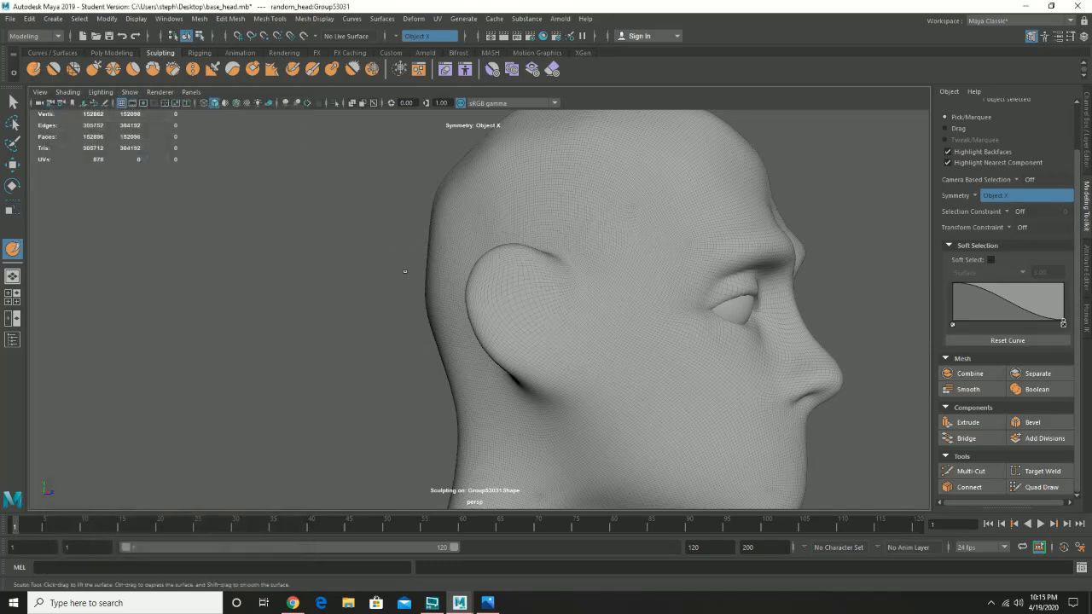
{"action": "double_click", "coordinate": [14, 249]}
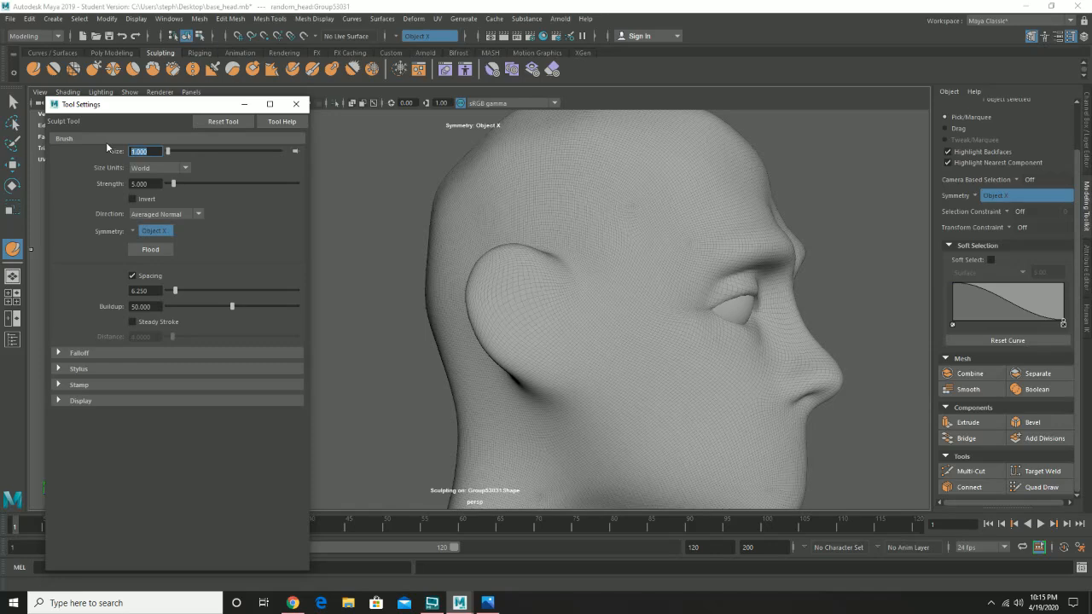
{"action": "key", "text": "BackSpace"}
{"action": "type", "text": ".1"}
{"action": "key", "text": "Return"}
{"action": "left_click", "coordinate": [502, 291]}
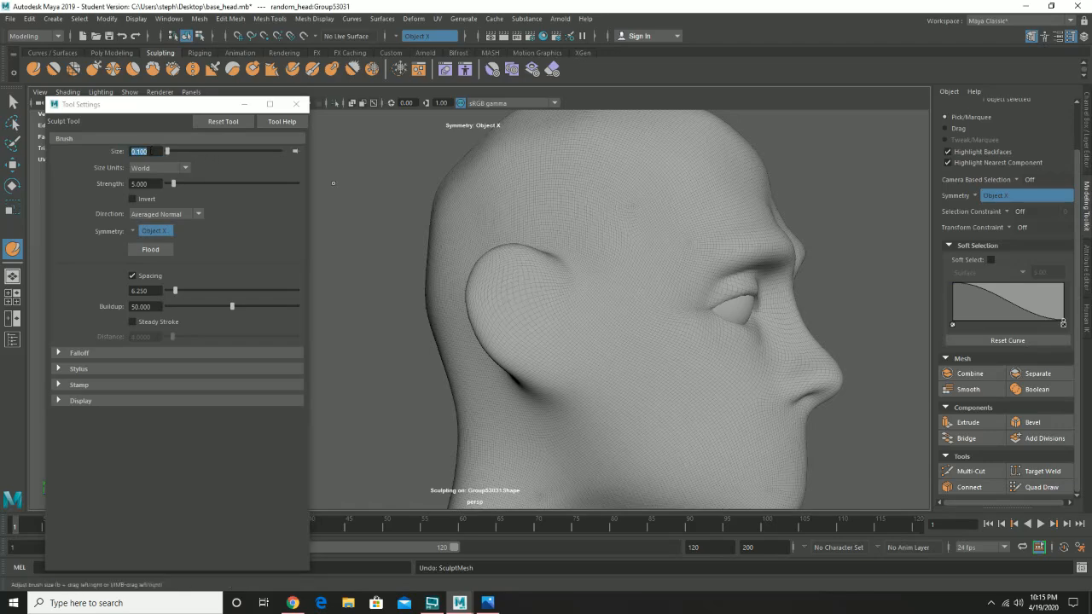
Set the Sculpt brush size to 0.25, then carve and smooth the hollow inside the ear's outer rim
{"action": "left_click", "coordinate": [115, 149]}
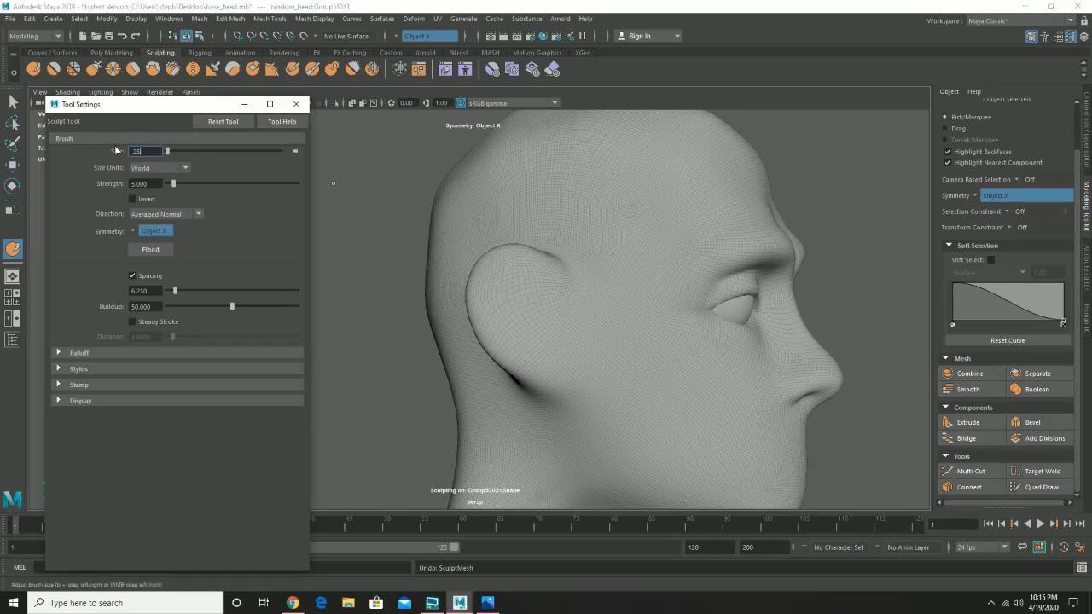
{"action": "left_click", "coordinate": [525, 291]}
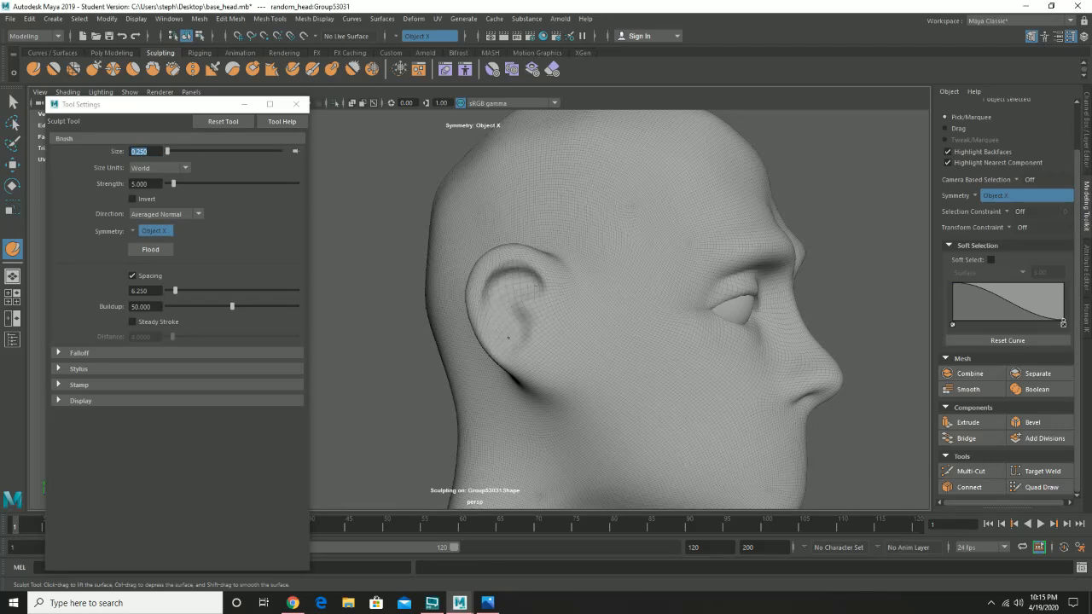
{"action": "left_click_drag", "start_coordinate": [533, 314], "coordinate": [527, 304], "text": "shift"}
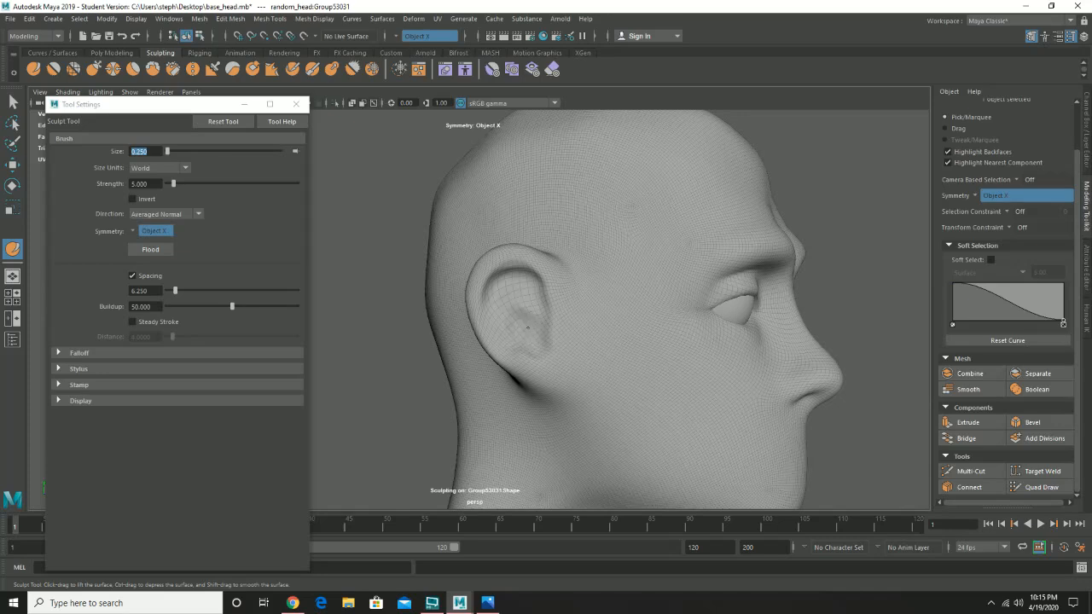
{"action": "mouse_move", "coordinate": [503, 281]}
{"action": "left_mouse_down", "text": "alt"}
{"action": "mouse_move", "coordinate": [499, 262]}
{"action": "mouse_move", "coordinate": [484, 279]}
{"action": "mouse_move", "coordinate": [543, 315]}
{"action": "mouse_move", "coordinate": [513, 313]}
{"action": "mouse_move", "coordinate": [572, 315]}
{"action": "mouse_move", "coordinate": [558, 312]}
{"action": "left_mouse_up", "text": "alt"}
{"action": "middle_click_drag", "start_coordinate": [539, 327], "coordinate": [469, 322], "text": "alt"}
{"action": "right_click_drag", "start_coordinate": [468, 322], "coordinate": [541, 361], "text": "alt"}
{"action": "left_click_drag", "start_coordinate": [541, 361], "coordinate": [506, 344], "text": "alt"}
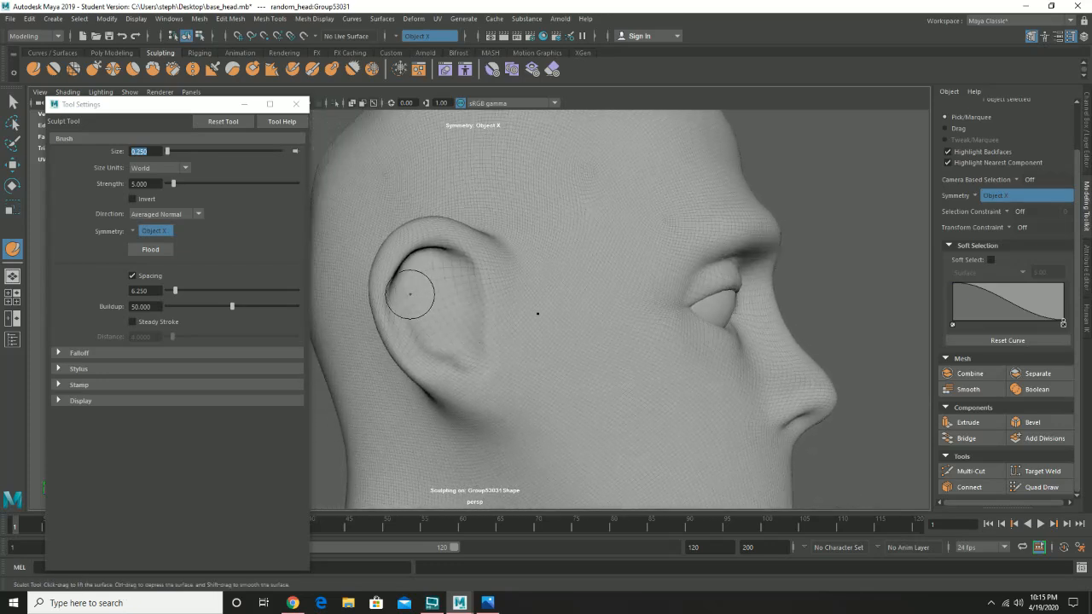
{"action": "mouse_move", "coordinate": [625, 329]}
{"action": "left_mouse_down", "text": "alt"}
{"action": "mouse_move", "coordinate": [418, 333]}
{"action": "mouse_move", "coordinate": [634, 347]}
{"action": "mouse_move", "coordinate": [609, 347]}
{"action": "mouse_move", "coordinate": [627, 312]}
{"action": "left_mouse_up", "text": "alt"}
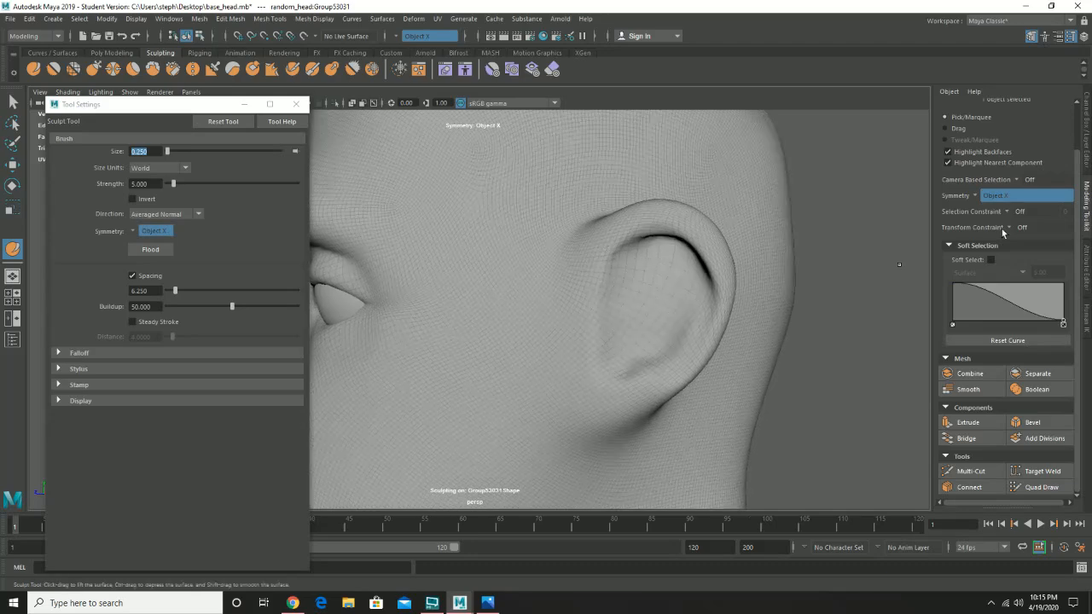
Check the ears in the reference head image in Photos, return to Maya, and sculpt the folds inside the ear
{"action": "left_click_drag", "start_coordinate": [1091, 25], "coordinate": [634, 0]}
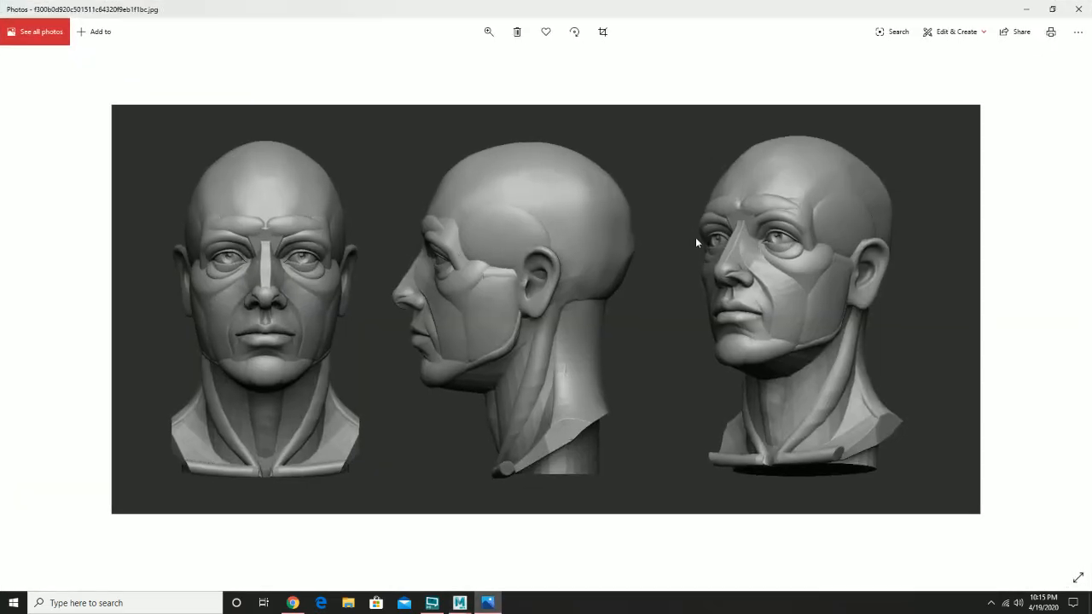
{"action": "mouse_move", "coordinate": [543, 7]}
{"action": "left_mouse_down"}
{"action": "mouse_move", "coordinate": [1091, 160]}
{"action": "mouse_move", "coordinate": [1091, 171]}
{"action": "left_mouse_up"}
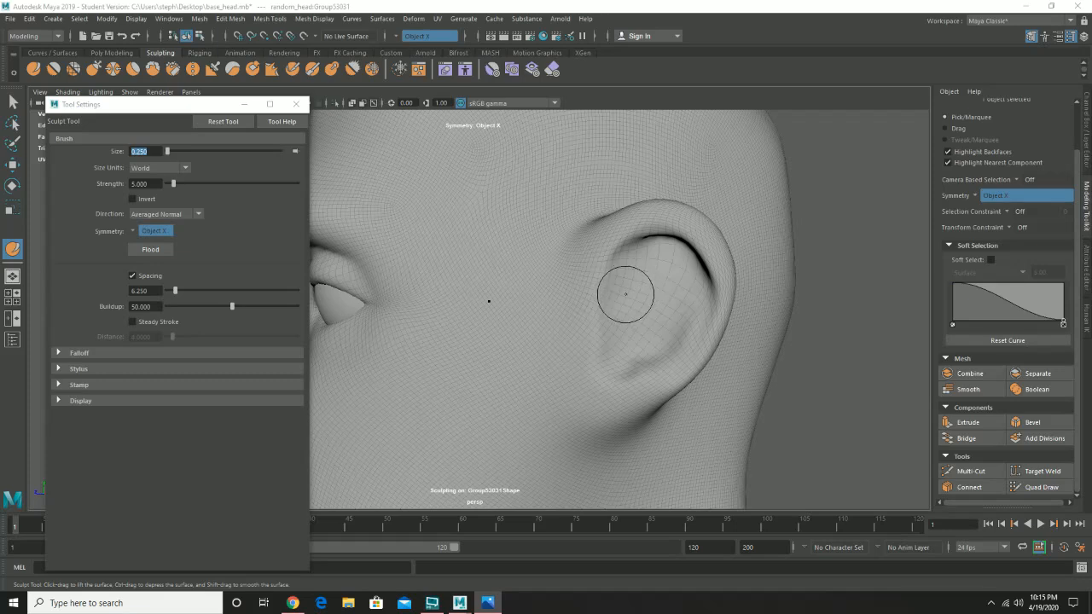
{"action": "left_click", "coordinate": [633, 321]}
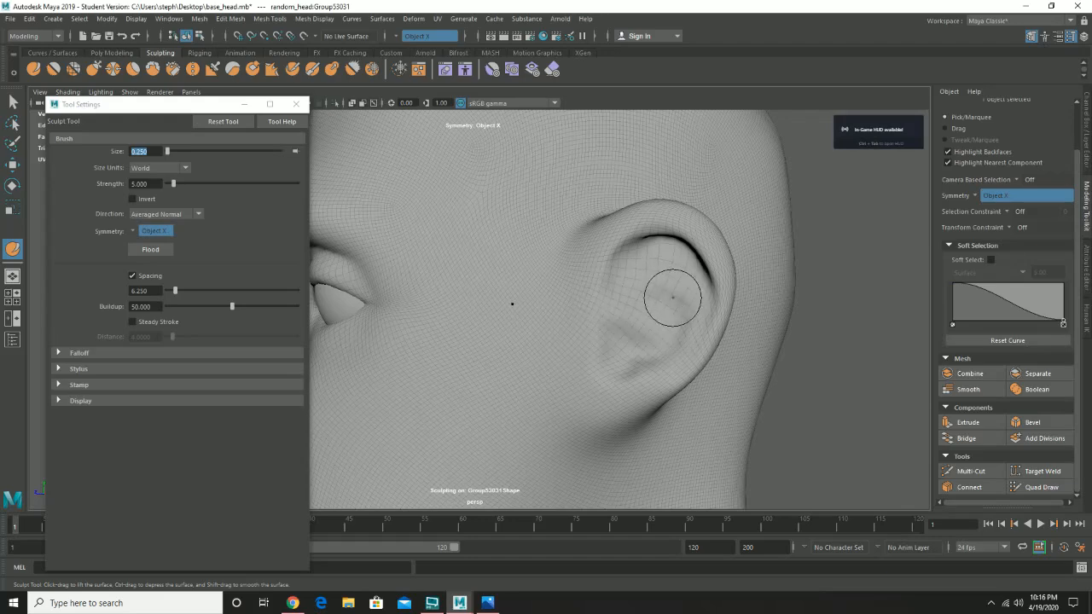
{"action": "left_click_drag", "start_coordinate": [673, 297], "coordinate": [667, 302], "text": "alt"}
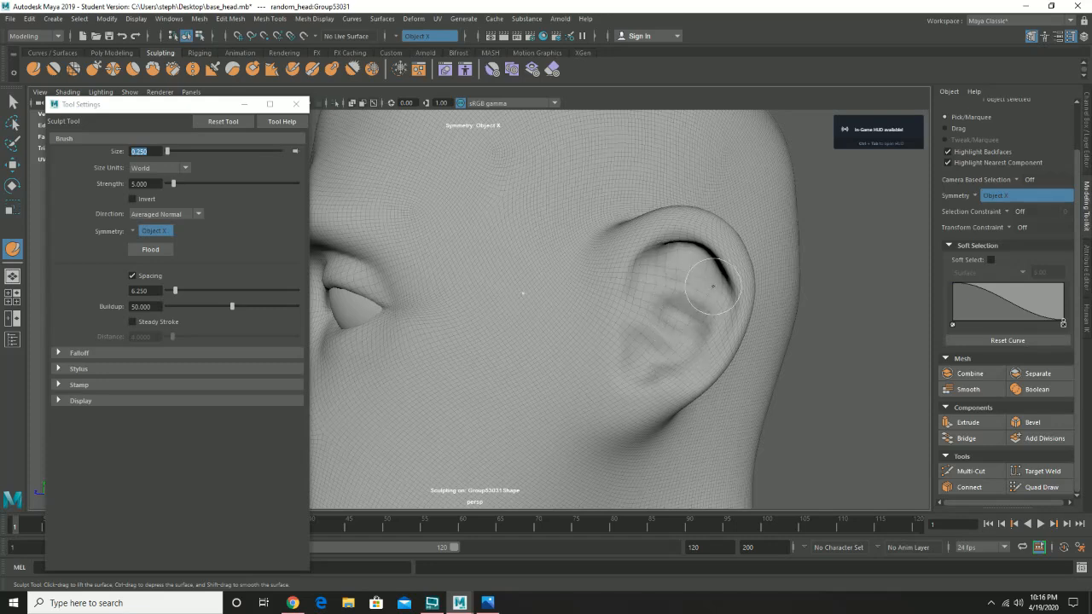
{"action": "mouse_move", "coordinate": [712, 286]}
{"action": "left_mouse_down", "text": "alt"}
{"action": "mouse_move", "coordinate": [707, 304]}
{"action": "mouse_move", "coordinate": [592, 350]}
{"action": "mouse_move", "coordinate": [617, 310]}
{"action": "mouse_move", "coordinate": [663, 285]}
{"action": "mouse_move", "coordinate": [633, 294]}
{"action": "left_mouse_up", "text": "alt"}
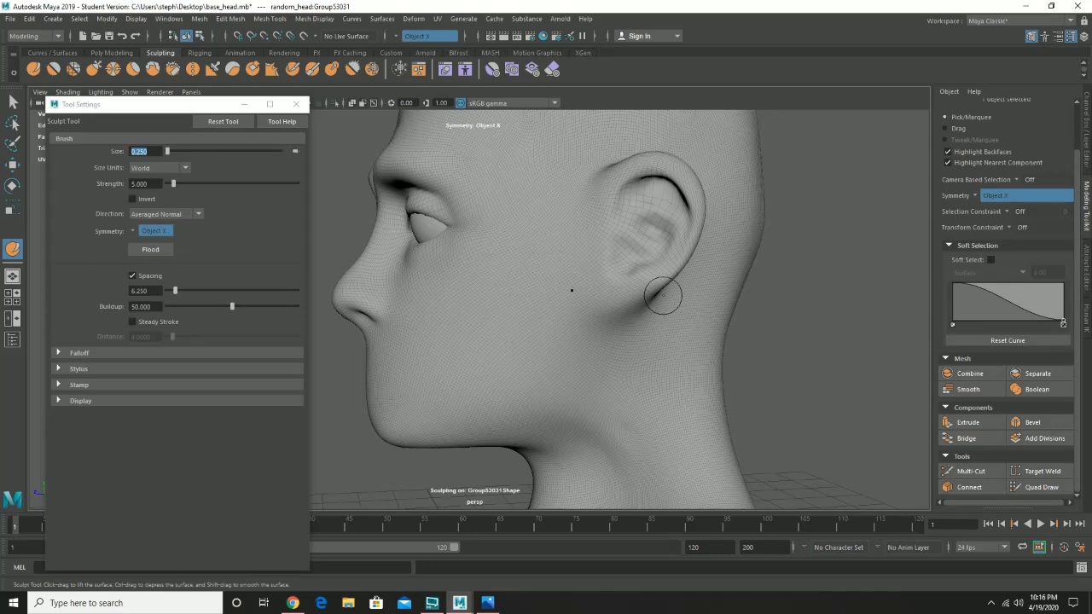
Switch back to the Grab brush and open its size for editing
{"action": "left_click", "coordinate": [96, 70]}
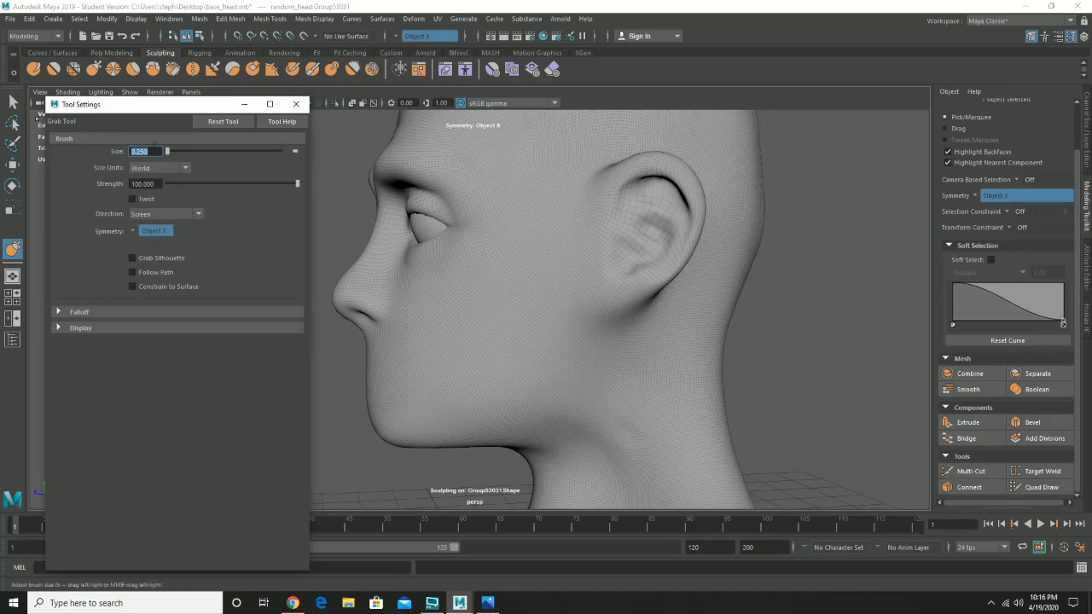
Set the Grab brush size to 0.5 and pull the bottom of the ear down to shape the earlobe
{"action": "key", "text": "BackSpace"}
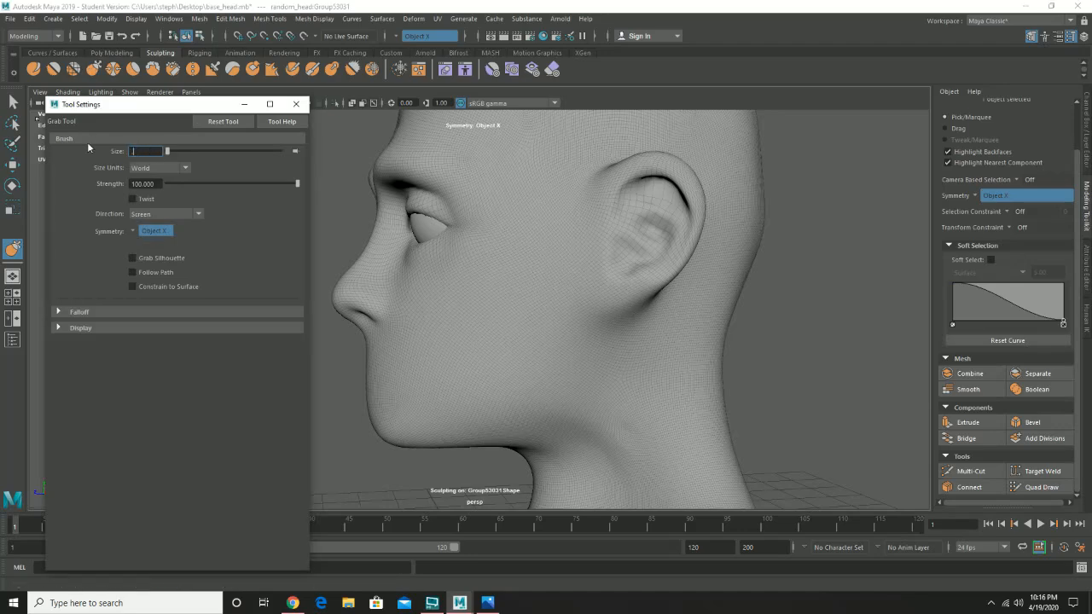
{"action": "type", "text": "0.5"}
{"action": "key", "text": "Return"}
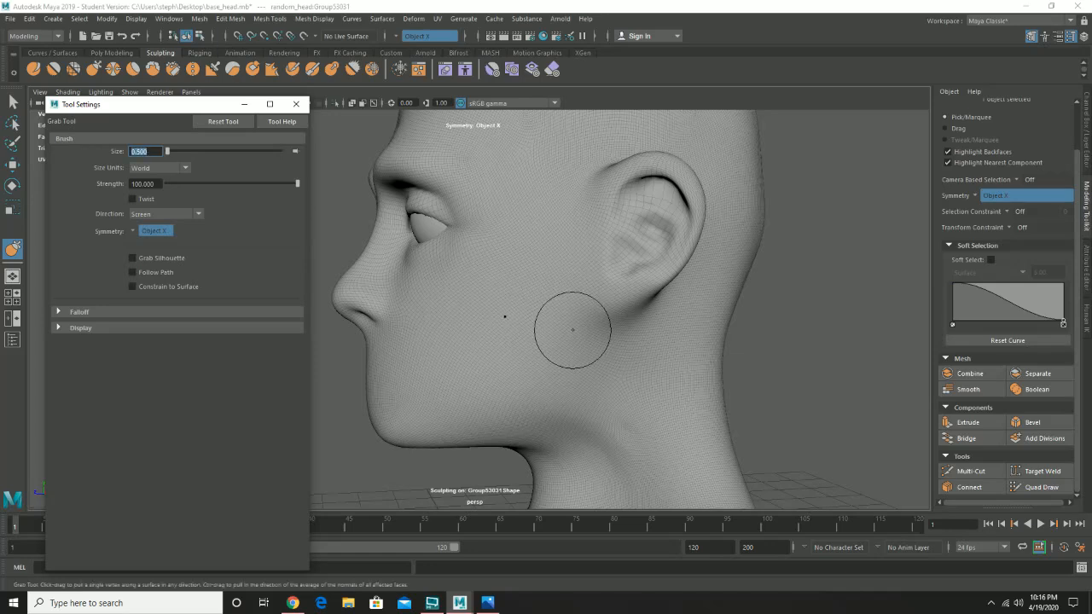
{"action": "left_click_drag", "start_coordinate": [641, 299], "coordinate": [636, 311]}
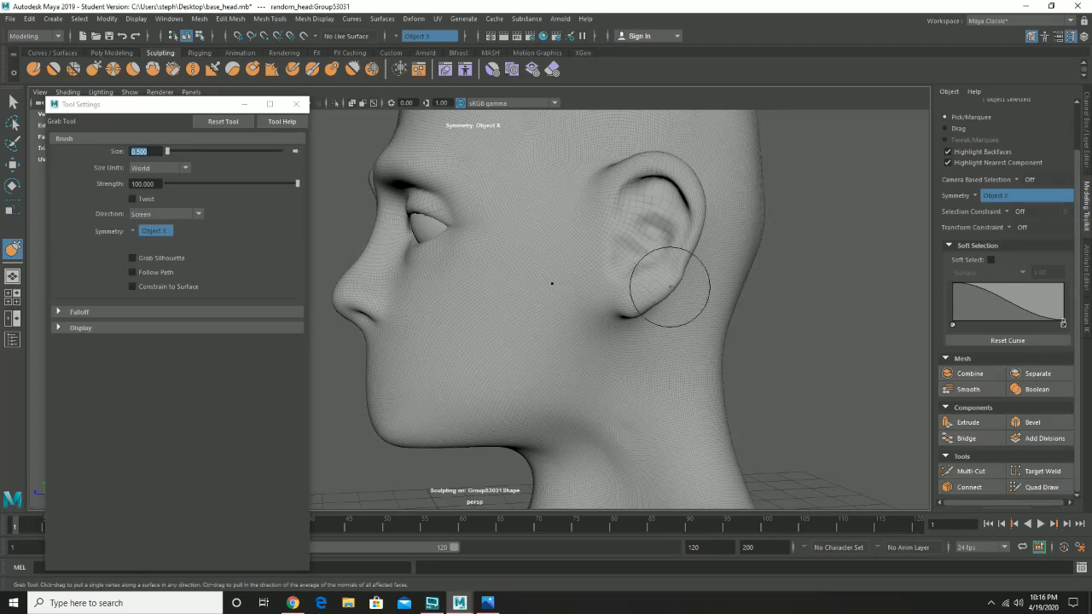
{"action": "mouse_move", "coordinate": [670, 281]}
{"action": "left_mouse_down"}
{"action": "mouse_move", "coordinate": [686, 250]}
{"action": "mouse_move", "coordinate": [639, 318]}
{"action": "mouse_move", "coordinate": [653, 315]}
{"action": "mouse_move", "coordinate": [655, 299]}
{"action": "mouse_move", "coordinate": [633, 319]}
{"action": "mouse_move", "coordinate": [643, 316]}
{"action": "left_mouse_up"}
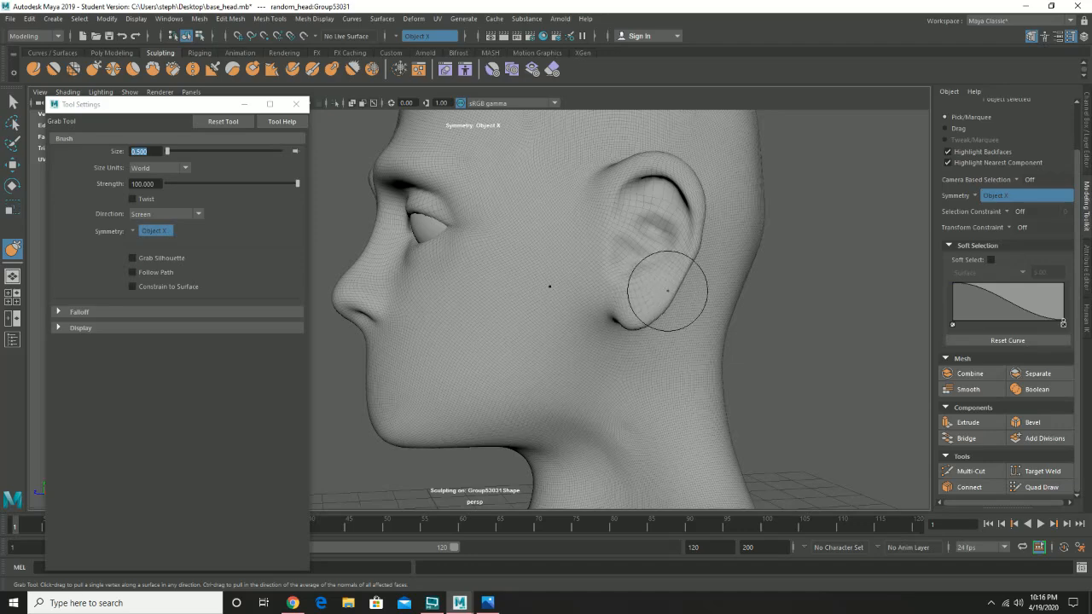
Enlarge the Grab brush to size 1.5 and pull the upper part of the ear down to shorten it
{"action": "mouse_move", "coordinate": [665, 246]}
{"action": "left_mouse_down", "text": "alt"}
{"action": "mouse_move", "coordinate": [674, 252]}
{"action": "mouse_move", "coordinate": [653, 271]}
{"action": "mouse_move", "coordinate": [616, 289]}
{"action": "mouse_move", "coordinate": [633, 292]}
{"action": "left_mouse_up", "text": "alt"}
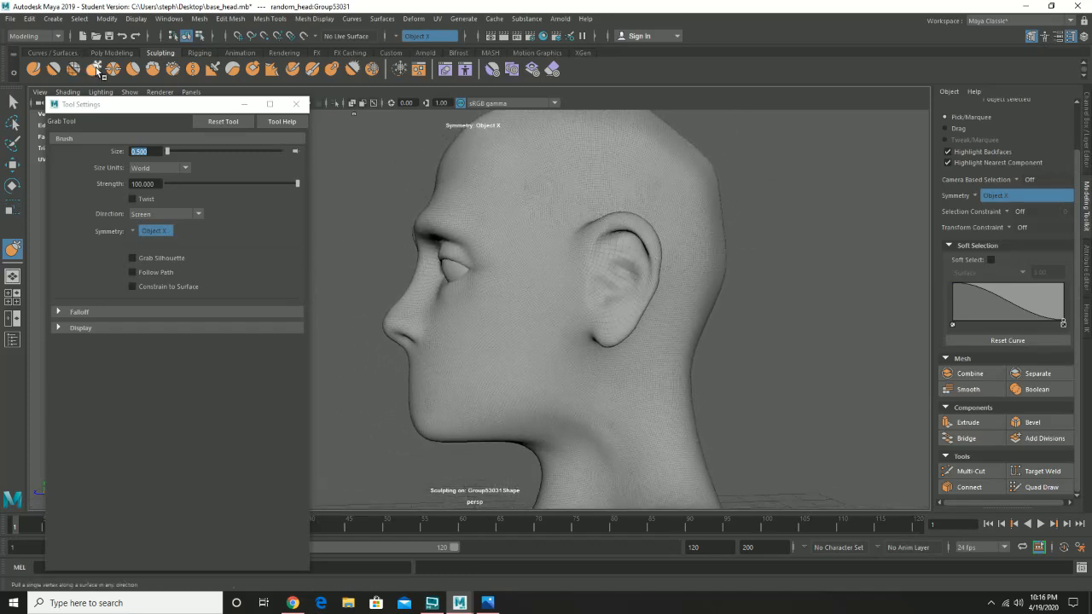
{"action": "left_click_drag", "start_coordinate": [160, 151], "coordinate": [126, 151]}
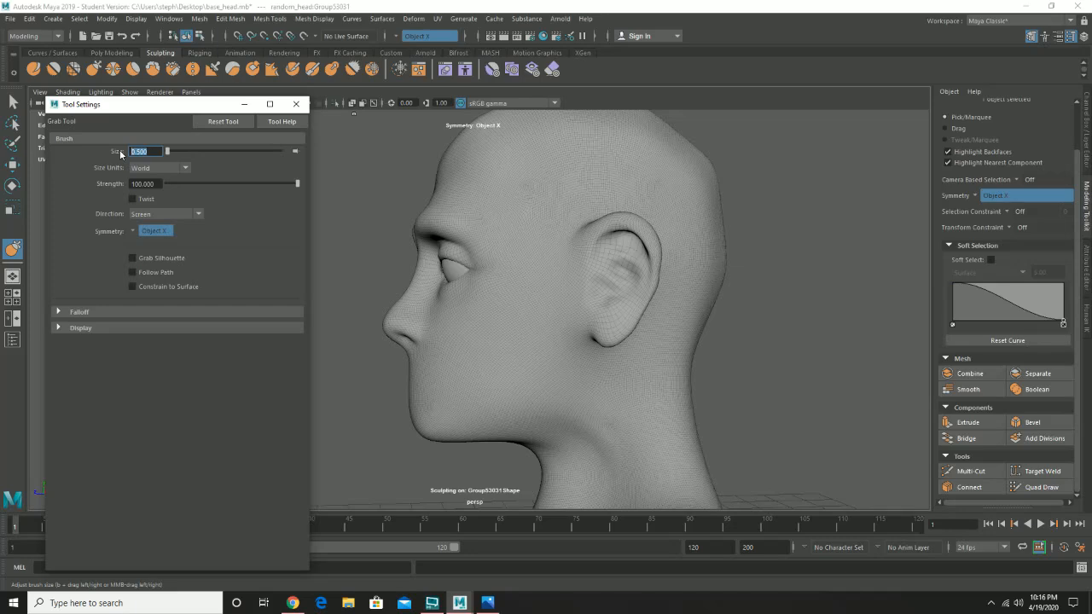
{"action": "key", "text": "Return"}
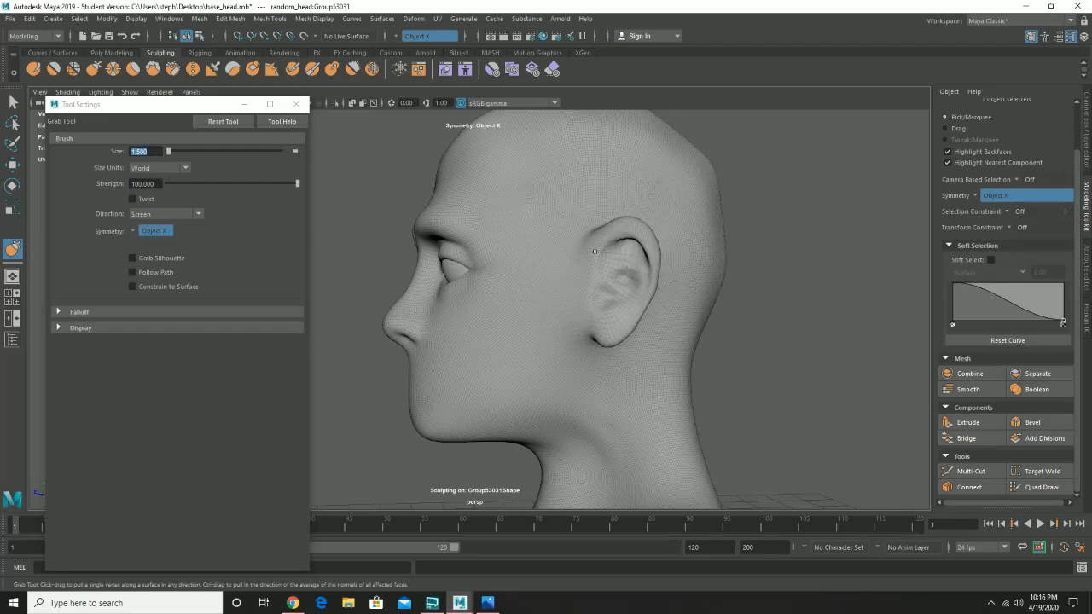
{"action": "left_click_drag", "start_coordinate": [645, 265], "coordinate": [640, 269]}
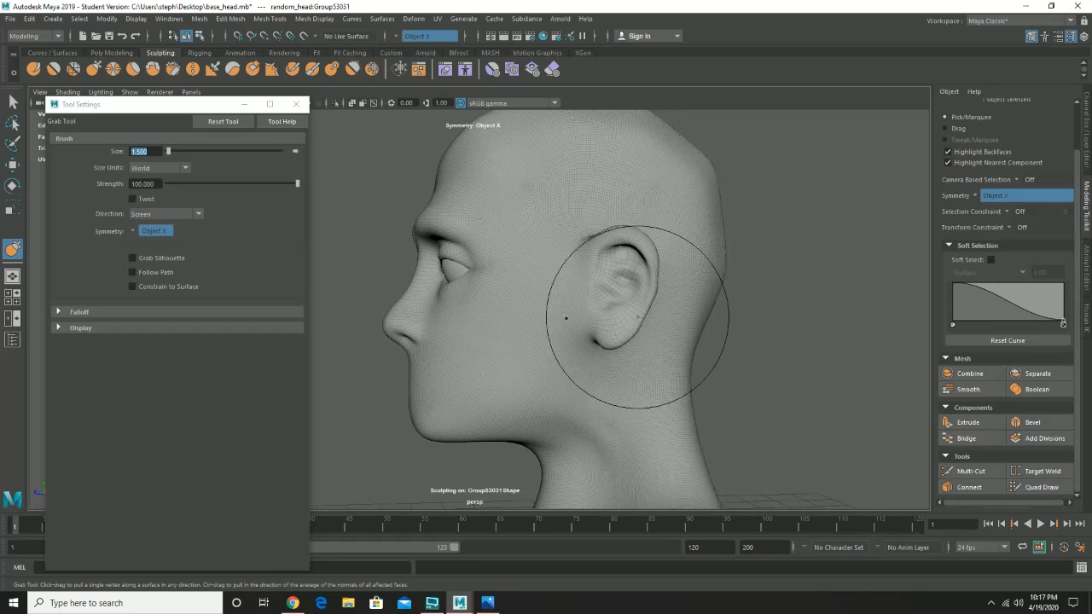
Shape the front edge of the ear with the Grab brush at size 0.5, and undo the last stroke
{"action": "left_click_drag", "start_coordinate": [634, 324], "coordinate": [545, 307], "text": "alt"}
{"action": "middle_click_drag", "start_coordinate": [544, 307], "coordinate": [442, 305], "text": "alt"}
{"action": "mouse_move", "coordinate": [490, 315]}
{"action": "right_mouse_down", "text": "alt"}
{"action": "mouse_move", "coordinate": [541, 314]}
{"action": "mouse_move", "coordinate": [590, 294]}
{"action": "right_mouse_up", "text": "alt"}
{"action": "mouse_move", "coordinate": [593, 254]}
{"action": "left_mouse_down", "text": "alt"}
{"action": "mouse_move", "coordinate": [627, 255]}
{"action": "mouse_move", "coordinate": [592, 287]}
{"action": "mouse_move", "coordinate": [499, 271]}
{"action": "mouse_move", "coordinate": [500, 246]}
{"action": "left_mouse_up", "text": "alt"}
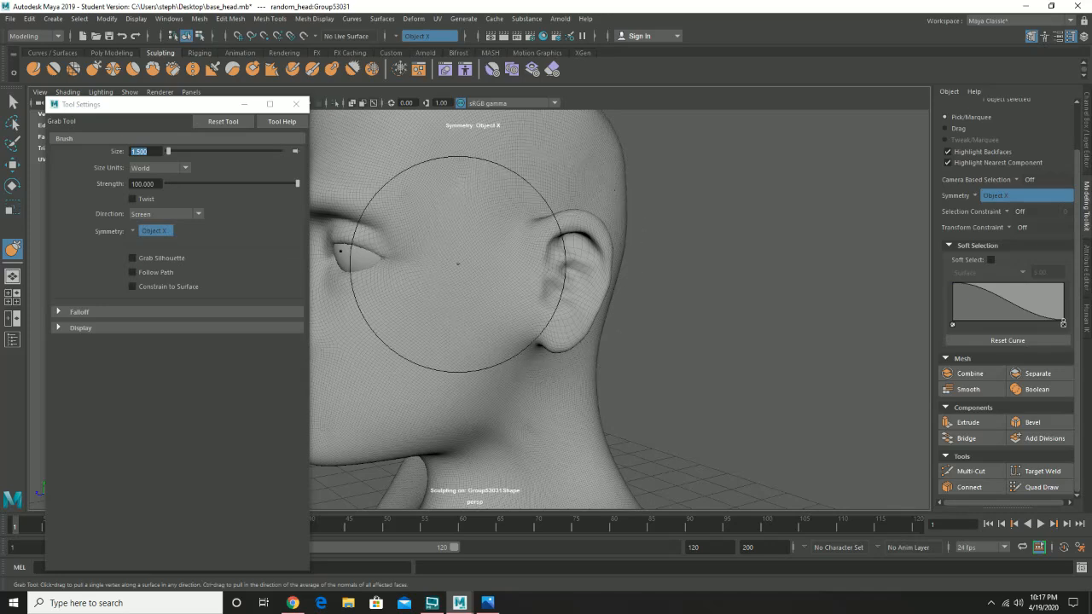
{"action": "mouse_move", "coordinate": [573, 309]}
{"action": "left_mouse_down", "text": "alt"}
{"action": "mouse_move", "coordinate": [615, 310]}
{"action": "mouse_move", "coordinate": [630, 290]}
{"action": "left_mouse_up", "text": "alt"}
{"action": "mouse_move", "coordinate": [562, 294]}
{"action": "left_mouse_down", "text": "alt"}
{"action": "mouse_move", "coordinate": [594, 294]}
{"action": "mouse_move", "coordinate": [578, 287]}
{"action": "mouse_move", "coordinate": [564, 252]}
{"action": "left_mouse_up", "text": "alt"}
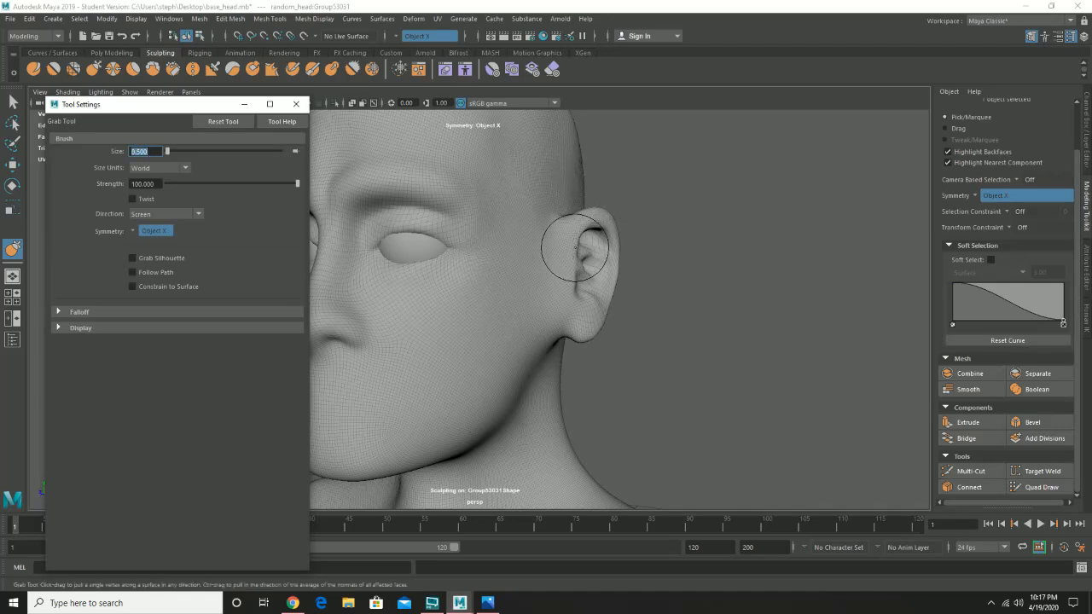
{"action": "mouse_move", "coordinate": [577, 248]}
{"action": "left_mouse_down"}
{"action": "mouse_move", "coordinate": [559, 252]}
{"action": "mouse_move", "coordinate": [578, 281]}
{"action": "left_mouse_up"}
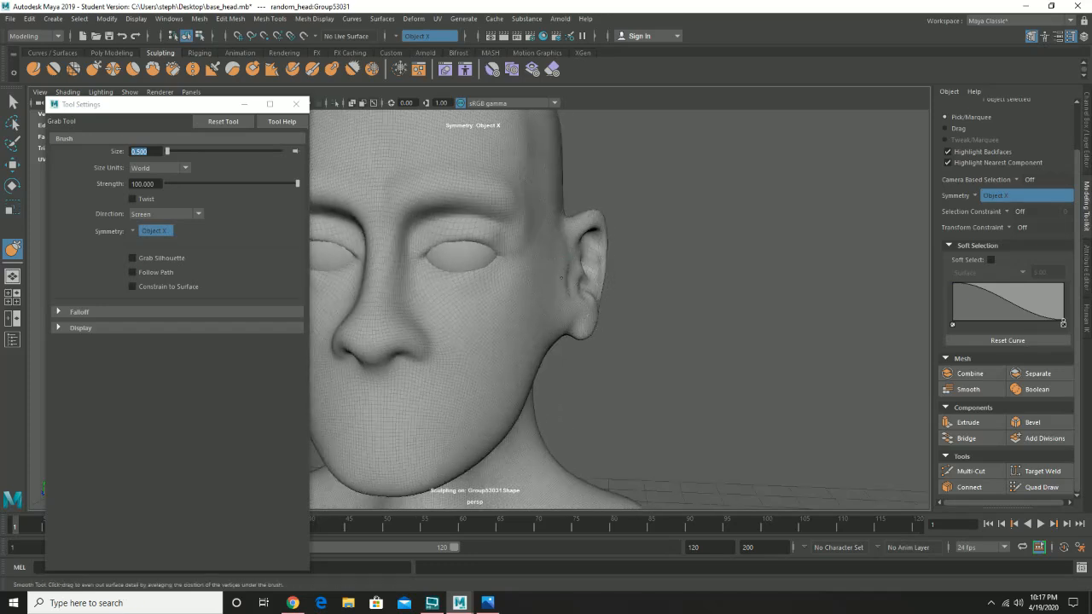
{"action": "mouse_move", "coordinate": [580, 292]}
{"action": "left_mouse_down", "text": "alt"}
{"action": "mouse_move", "coordinate": [428, 292]}
{"action": "mouse_move", "coordinate": [451, 264]}
{"action": "mouse_move", "coordinate": [512, 302]}
{"action": "mouse_move", "coordinate": [408, 288]}
{"action": "mouse_move", "coordinate": [548, 256]}
{"action": "mouse_move", "coordinate": [584, 317]}
{"action": "left_mouse_up", "text": "alt"}
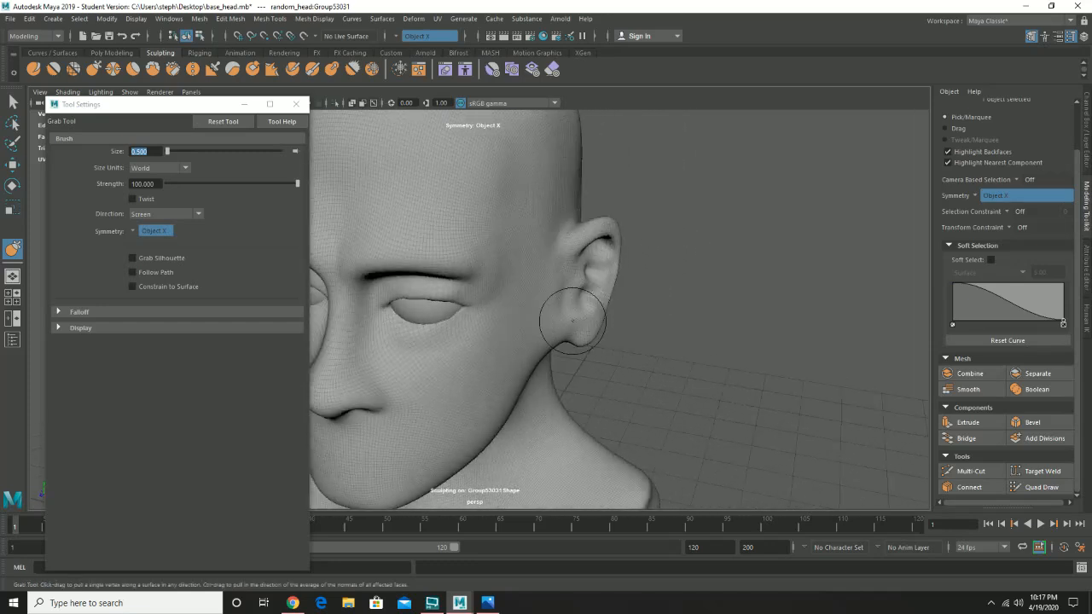
{"action": "key", "text": "ctrl+z"}
Set the Grab brush size to 0.75 and adjust how the ear sits against the side of the head
{"action": "type", "text": "0.75"}
{"action": "key", "text": "Return"}
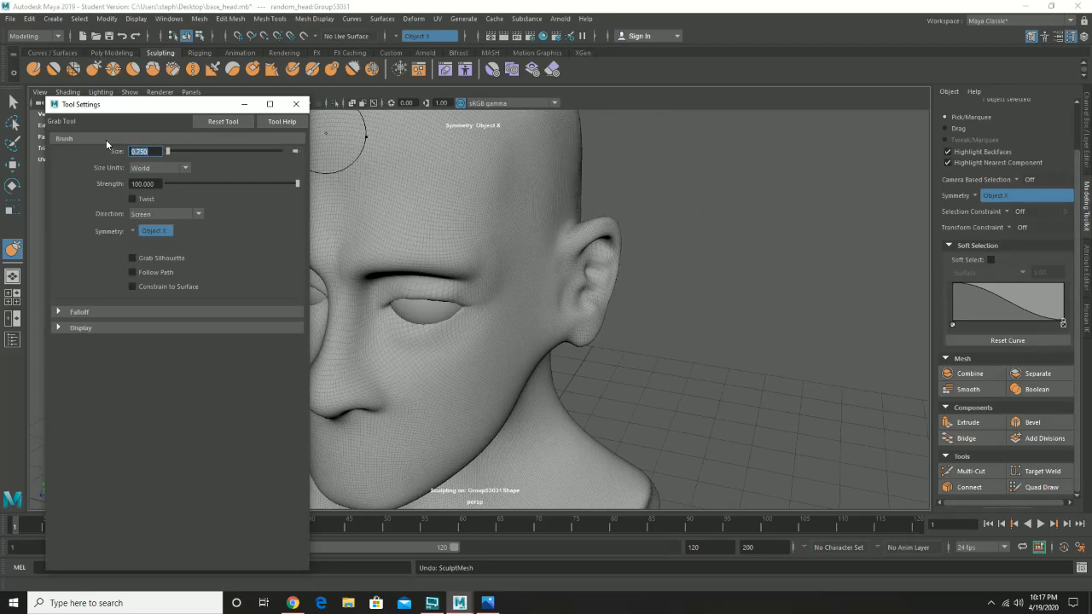
{"action": "mouse_move", "coordinate": [562, 288]}
{"action": "left_mouse_down"}
{"action": "mouse_move", "coordinate": [570, 308]}
{"action": "mouse_move", "coordinate": [353, 307]}
{"action": "left_mouse_up"}
{"action": "mouse_move", "coordinate": [551, 267]}
{"action": "left_mouse_down", "text": "alt"}
{"action": "mouse_move", "coordinate": [565, 268]}
{"action": "mouse_move", "coordinate": [526, 263]}
{"action": "mouse_move", "coordinate": [581, 323]}
{"action": "mouse_move", "coordinate": [441, 315]}
{"action": "mouse_move", "coordinate": [405, 297]}
{"action": "mouse_move", "coordinate": [595, 327]}
{"action": "mouse_move", "coordinate": [585, 305]}
{"action": "mouse_move", "coordinate": [600, 238]}
{"action": "mouse_move", "coordinate": [620, 224]}
{"action": "left_mouse_up", "text": "alt"}
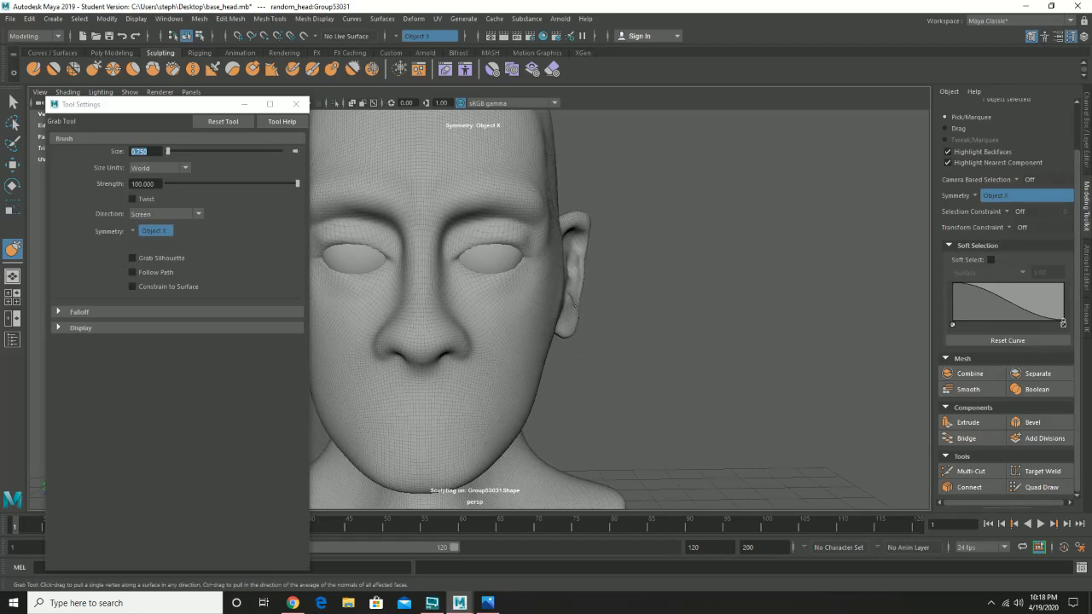
Build up the earlobe and lower ear rim with the Sculpt tool at size 0.25, smoothing the strokes into the surface
{"action": "mouse_move", "coordinate": [574, 300]}
{"action": "left_mouse_down", "text": "alt"}
{"action": "mouse_move", "coordinate": [568, 319]}
{"action": "mouse_move", "coordinate": [490, 312]}
{"action": "mouse_move", "coordinate": [500, 316]}
{"action": "left_mouse_up", "text": "alt"}
{"action": "left_click_drag", "start_coordinate": [496, 265], "coordinate": [548, 268], "text": "alt"}
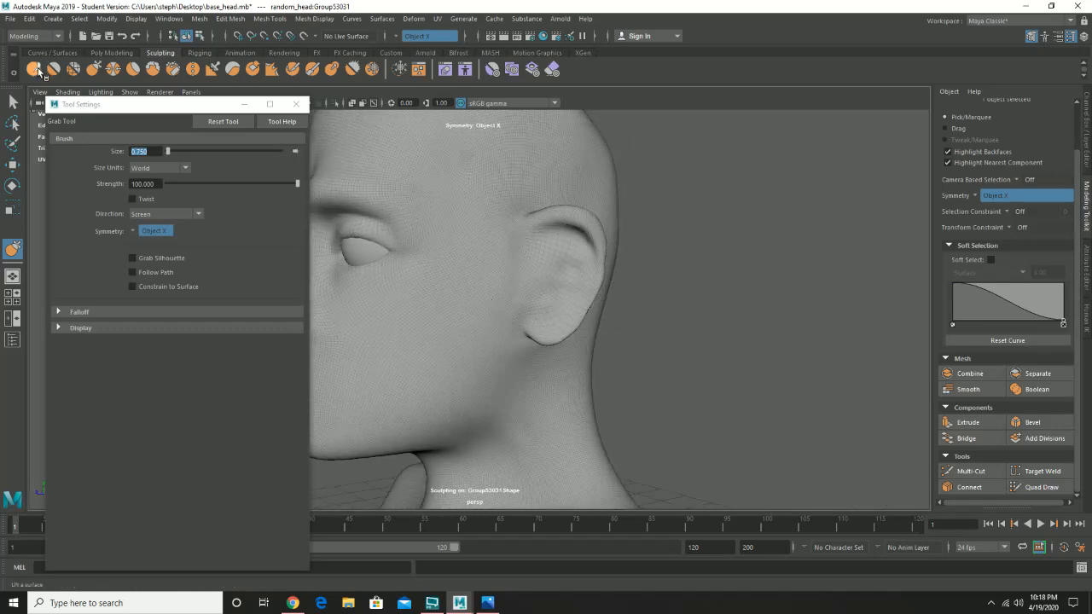
{"action": "left_click", "coordinate": [34, 69]}
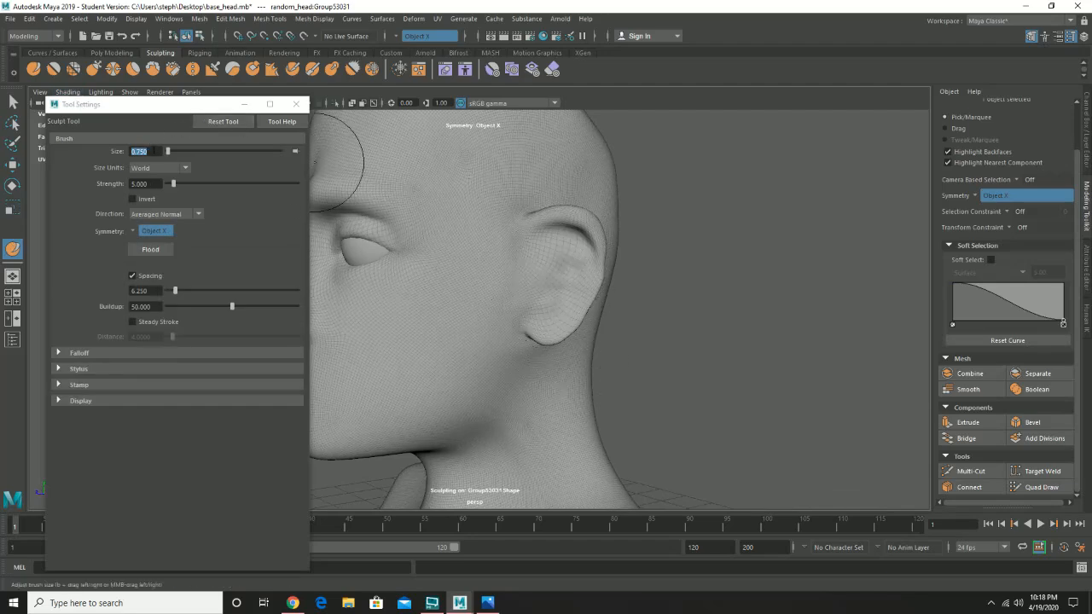
{"action": "type", "text": "0.25"}
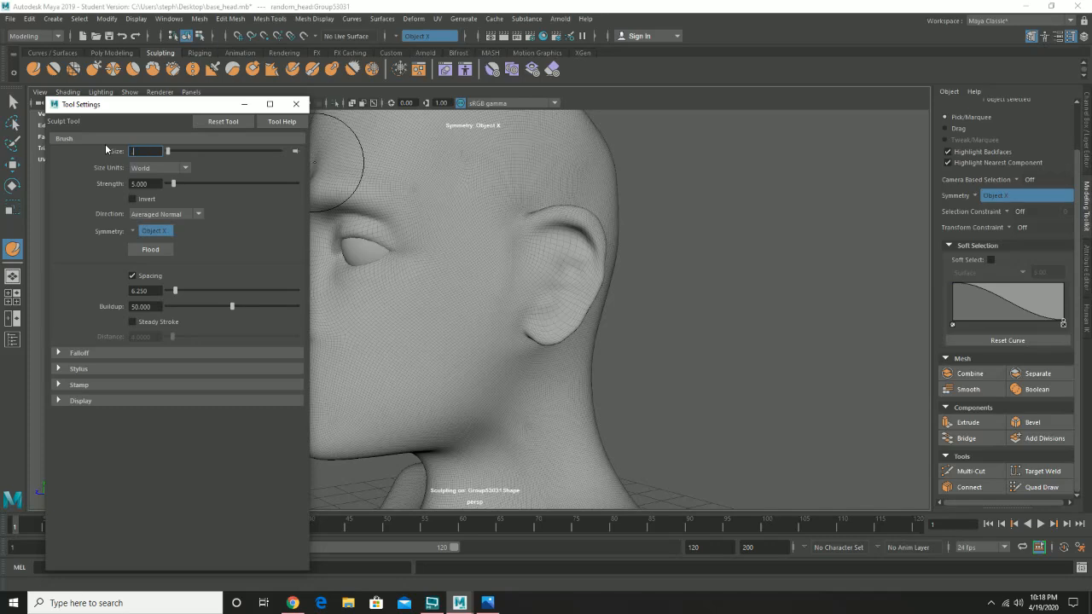
{"action": "key", "text": "Return"}
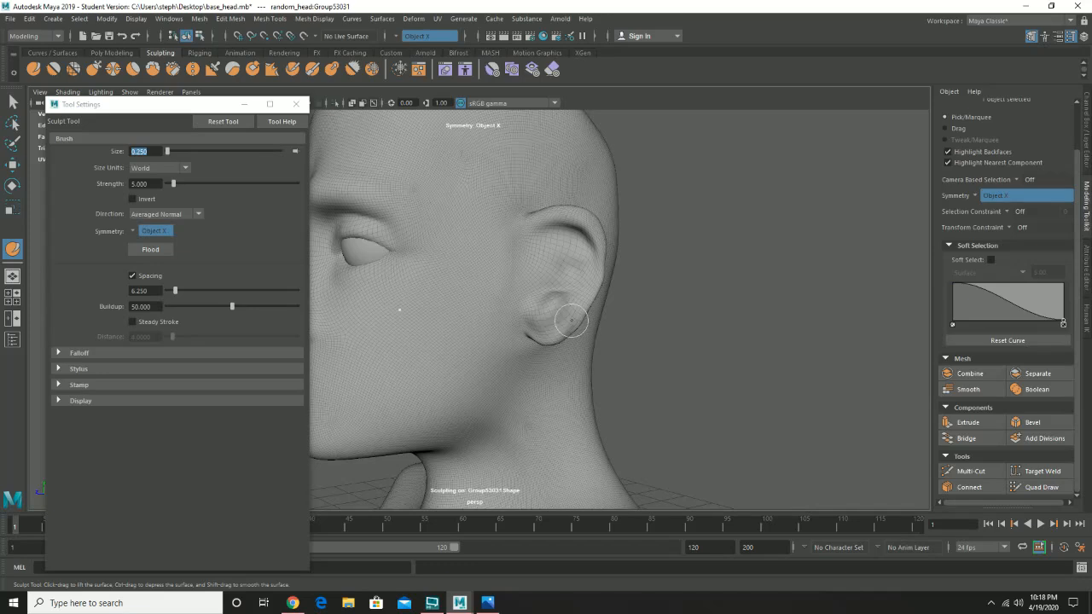
{"action": "mouse_move", "coordinate": [572, 321]}
{"action": "left_mouse_down", "text": "shift"}
{"action": "mouse_move", "coordinate": [546, 314]}
{"action": "mouse_move", "coordinate": [614, 296]}
{"action": "mouse_move", "coordinate": [575, 297]}
{"action": "left_mouse_up", "text": "shift"}
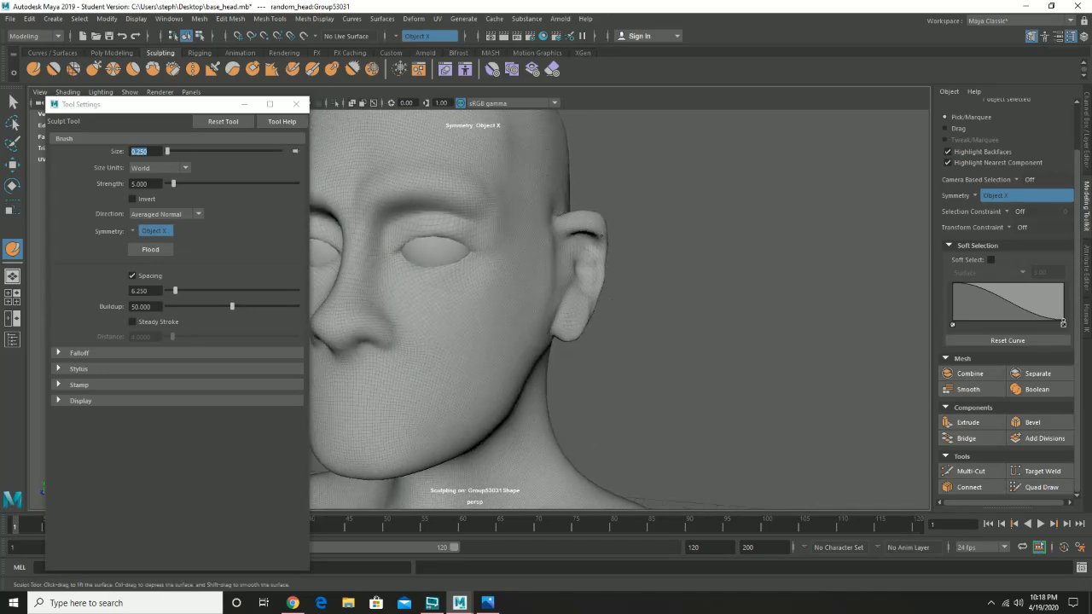
{"action": "mouse_move", "coordinate": [602, 237]}
{"action": "left_mouse_down", "text": "alt"}
{"action": "mouse_move", "coordinate": [597, 251]}
{"action": "mouse_move", "coordinate": [580, 245]}
{"action": "mouse_move", "coordinate": [580, 281]}
{"action": "mouse_move", "coordinate": [598, 256]}
{"action": "mouse_move", "coordinate": [639, 247]}
{"action": "mouse_move", "coordinate": [597, 273]}
{"action": "mouse_move", "coordinate": [519, 282]}
{"action": "mouse_move", "coordinate": [567, 248]}
{"action": "left_mouse_up", "text": "alt"}
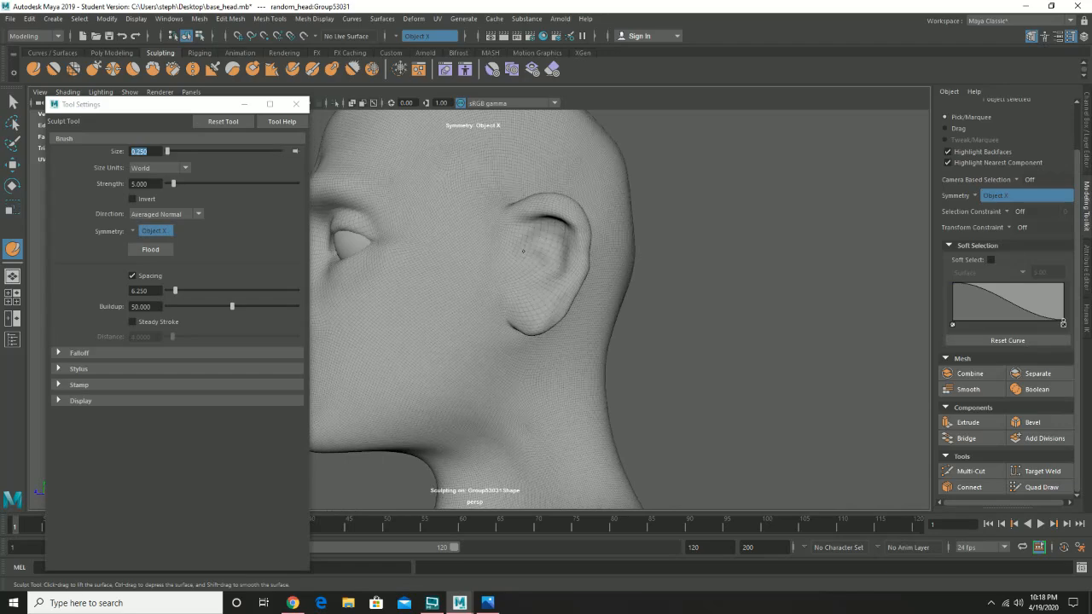
Switch to the Grab tool, set its brush size to 0.5 and refine the outer contour of the ear
{"action": "left_click_drag", "start_coordinate": [563, 259], "coordinate": [615, 271], "text": "alt"}
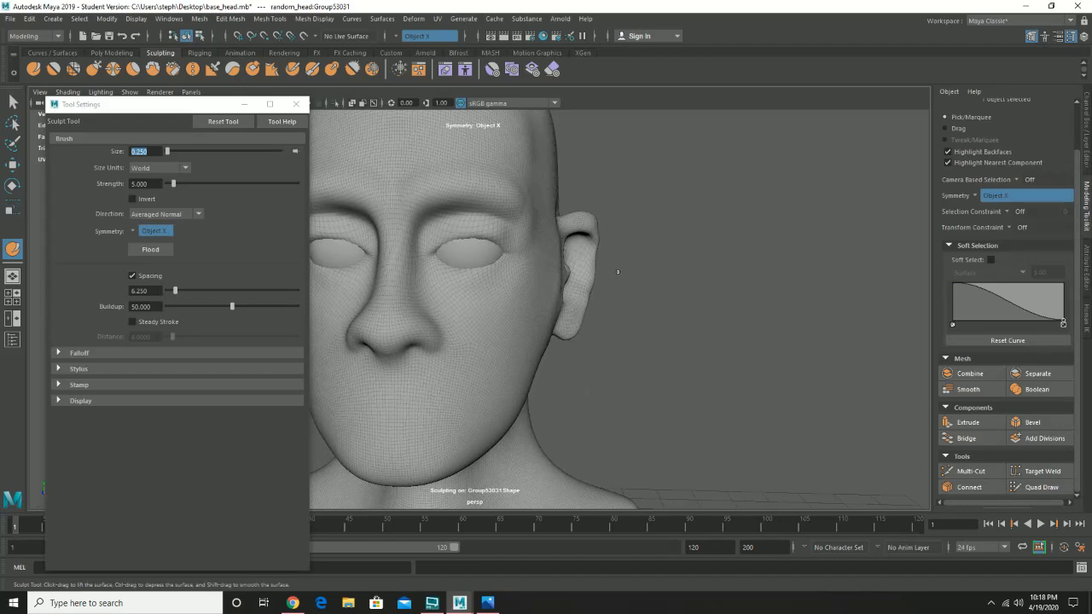
{"action": "left_click_drag", "start_coordinate": [618, 272], "coordinate": [683, 273], "text": "alt"}
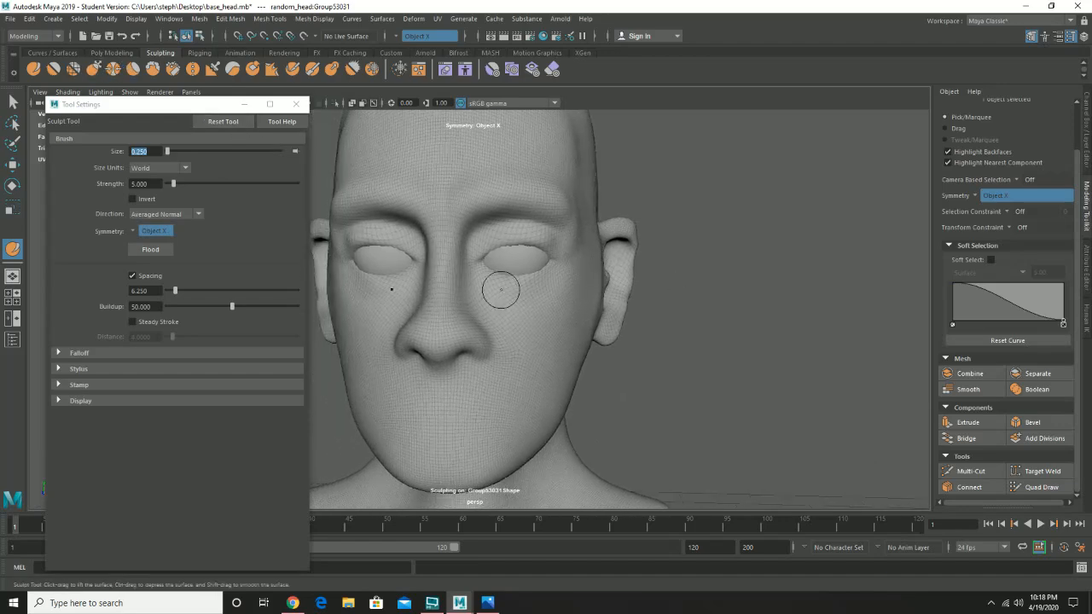
{"action": "key", "text": "ctrl+4"}
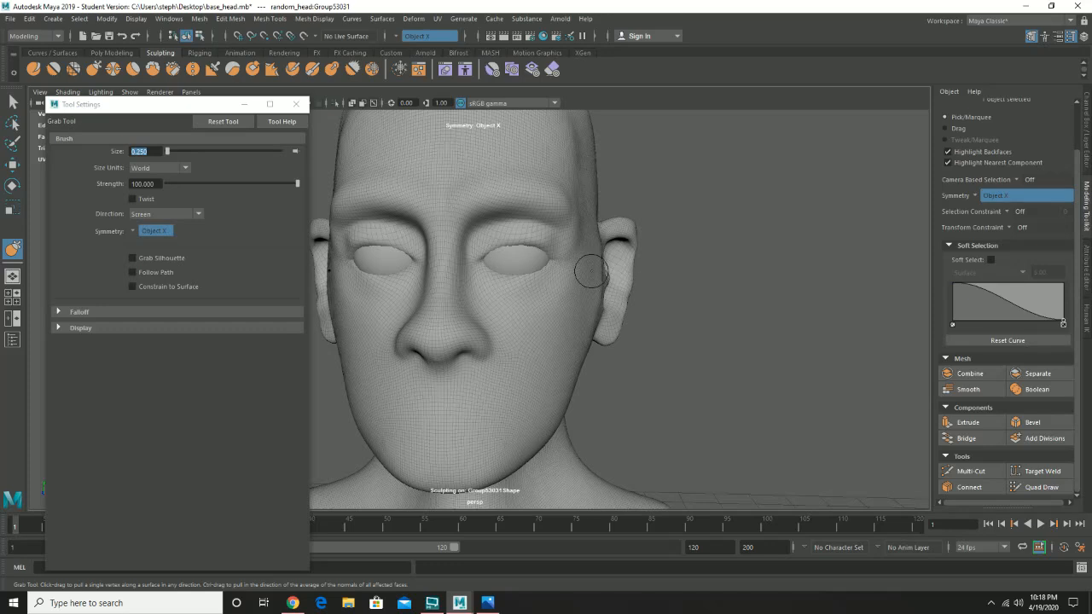
{"action": "left_click", "coordinate": [296, 104]}
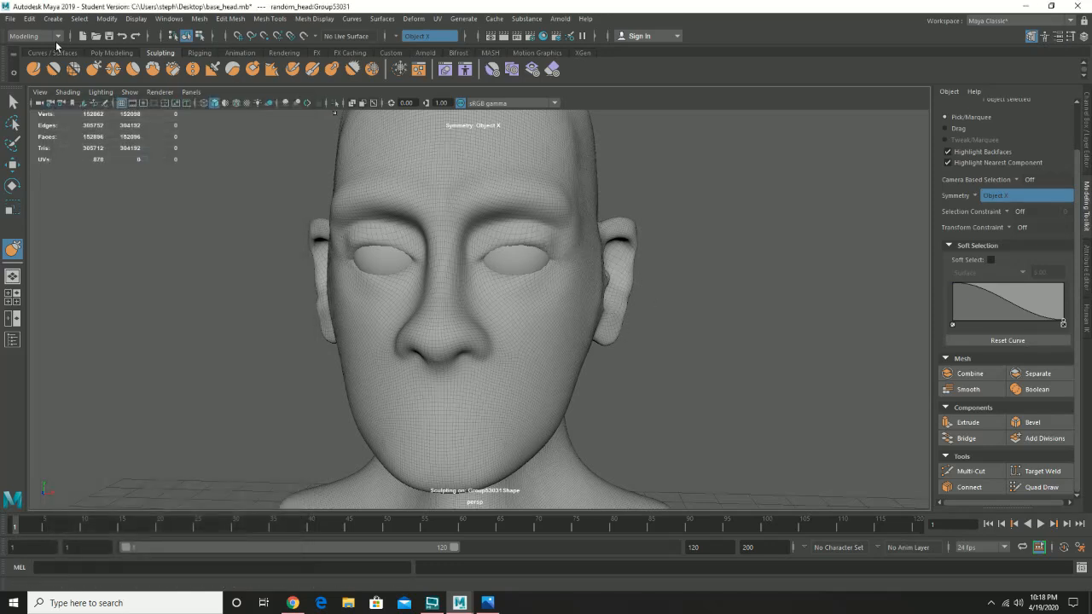
{"action": "double_click", "coordinate": [94, 70]}
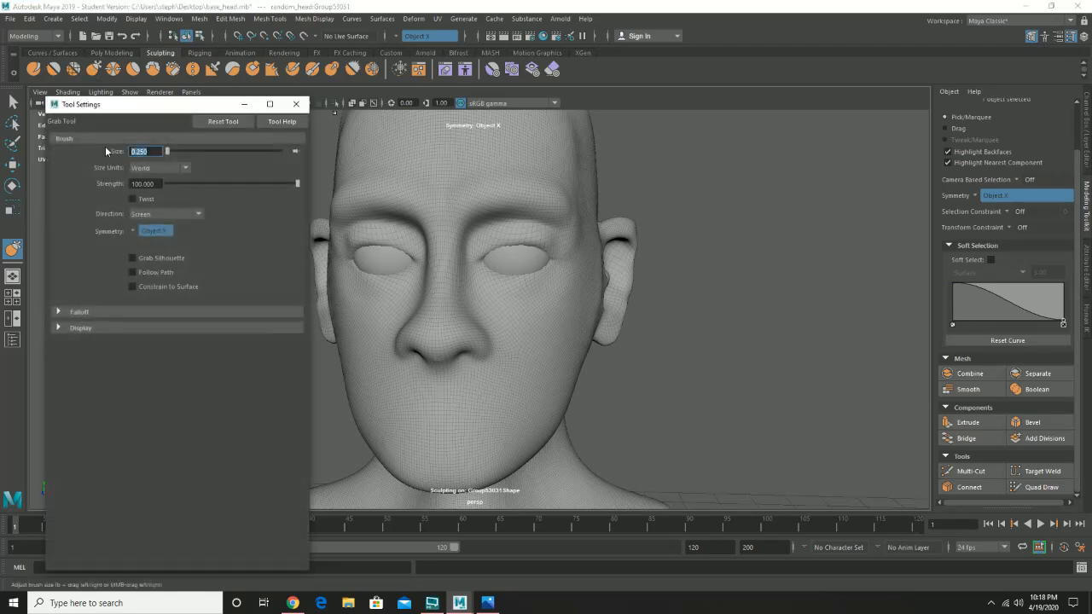
{"action": "type", "text": "0.5"}
{"action": "key", "text": "Return"}
{"action": "mouse_move", "coordinate": [487, 246]}
{"action": "left_mouse_down", "text": "alt"}
{"action": "mouse_move", "coordinate": [597, 346]}
{"action": "mouse_move", "coordinate": [620, 322]}
{"action": "mouse_move", "coordinate": [650, 323]}
{"action": "mouse_move", "coordinate": [611, 337]}
{"action": "left_mouse_up", "text": "alt"}
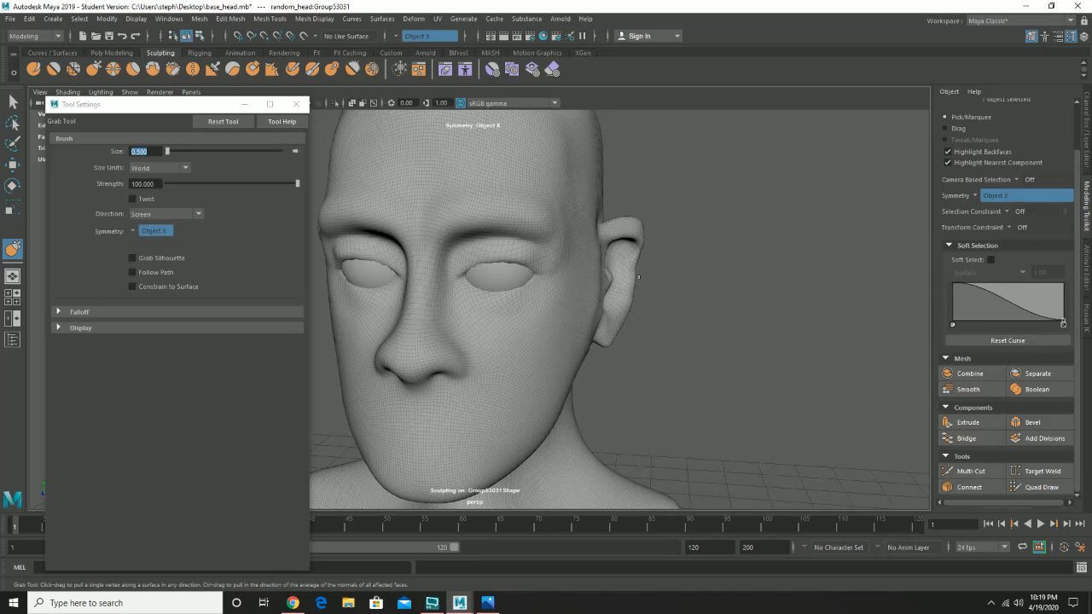
{"action": "left_click_drag", "start_coordinate": [633, 285], "coordinate": [617, 312]}
Raise the neck muscles from below the ears to the base of the neck with the Sculpt tool at size 0.5
{"action": "left_click_drag", "start_coordinate": [629, 270], "coordinate": [532, 358], "text": "alt"}
{"action": "middle_click_drag", "start_coordinate": [539, 333], "coordinate": [621, 198], "text": "alt"}
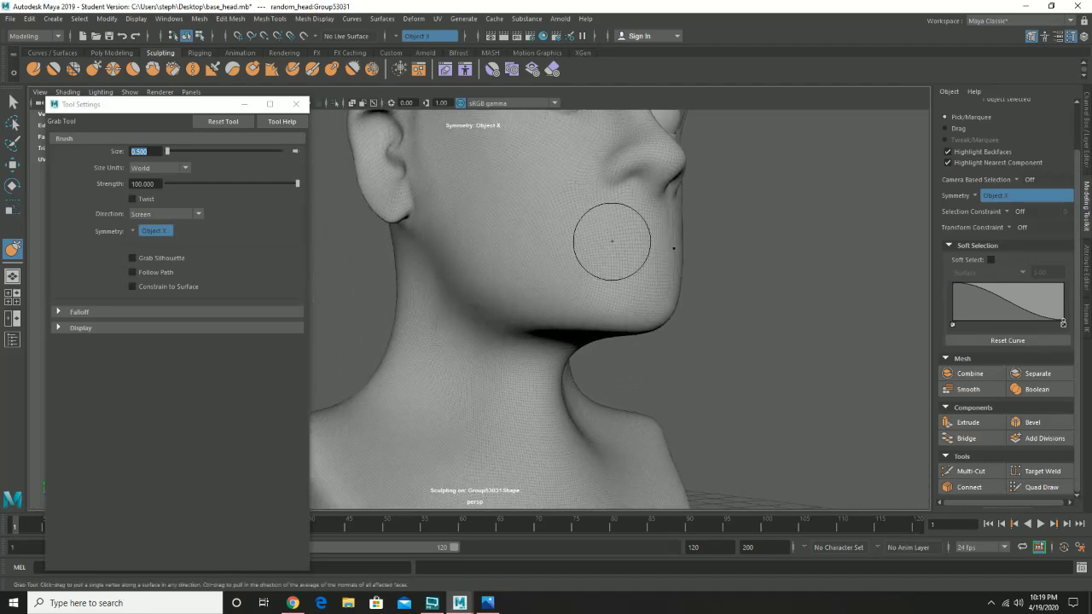
{"action": "left_click_drag", "start_coordinate": [612, 241], "coordinate": [557, 282], "text": "alt"}
{"action": "right_click_drag", "start_coordinate": [541, 386], "coordinate": [496, 251], "text": "alt"}
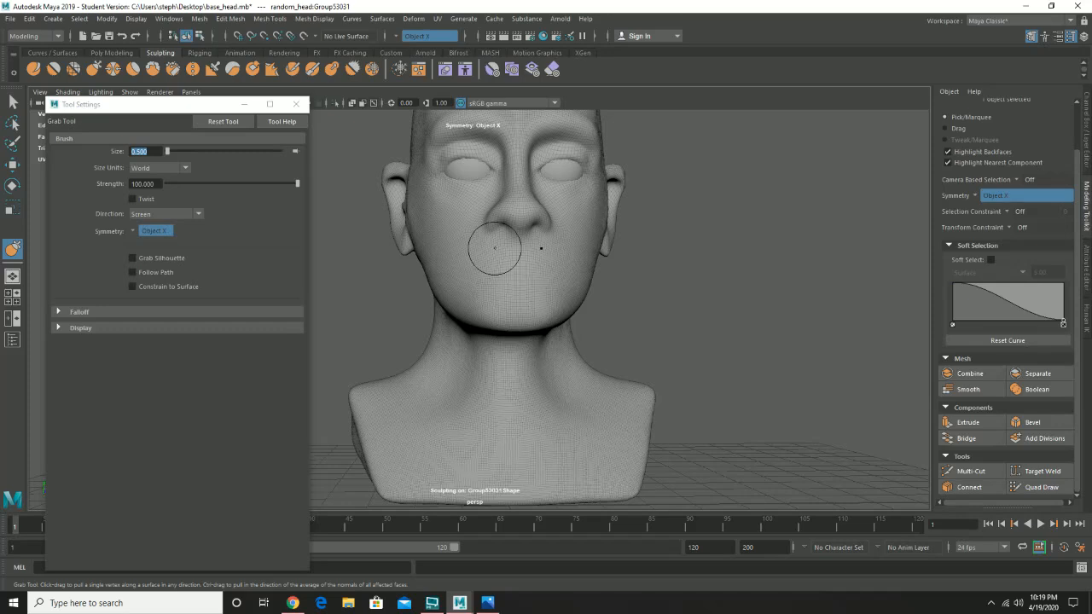
{"action": "middle_click_drag", "start_coordinate": [559, 248], "coordinate": [565, 193], "text": "alt"}
{"action": "left_click_drag", "start_coordinate": [548, 262], "coordinate": [505, 259], "text": "alt"}
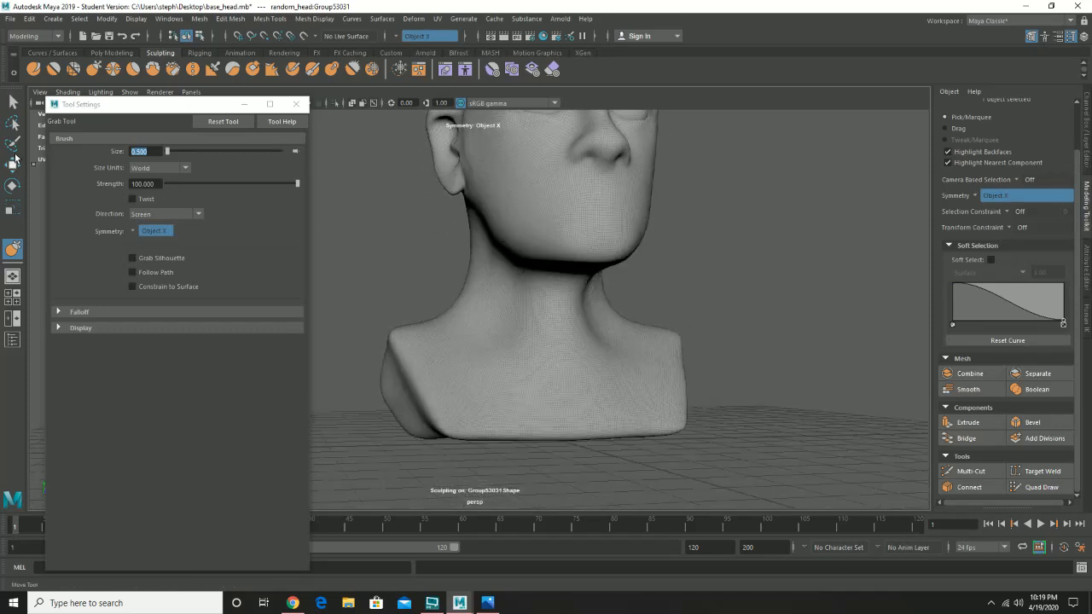
{"action": "left_click", "coordinate": [34, 70]}
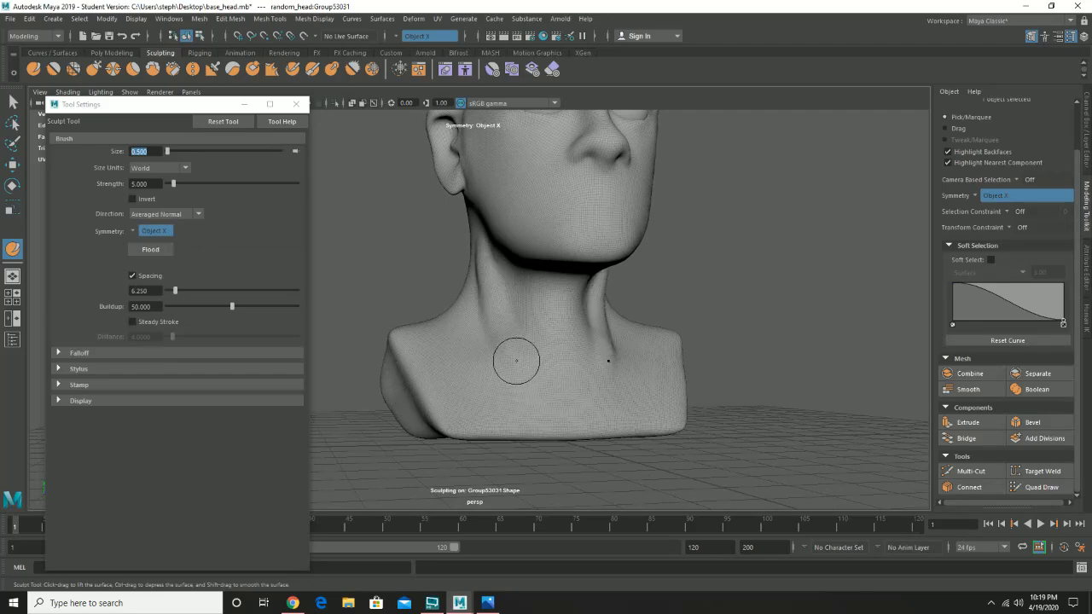
{"action": "mouse_move", "coordinate": [516, 360]}
{"action": "left_mouse_down", "text": "alt"}
{"action": "mouse_move", "coordinate": [495, 343]}
{"action": "mouse_move", "coordinate": [512, 346]}
{"action": "left_mouse_up", "text": "alt"}
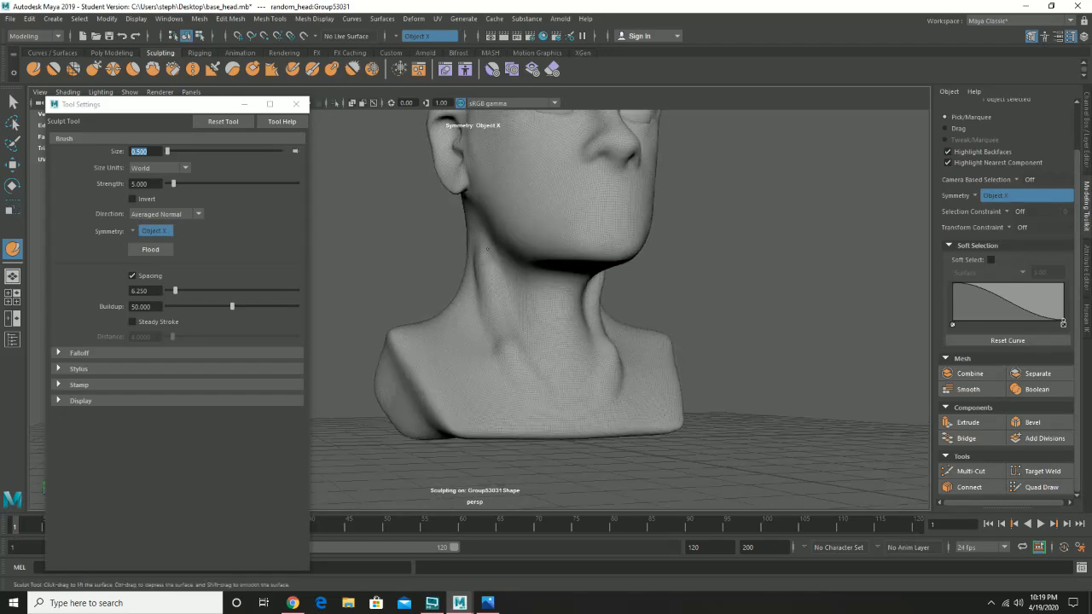
Smooth and refine the raised neck muscles where they run into the collarbone area
{"action": "key", "text": "shift"}
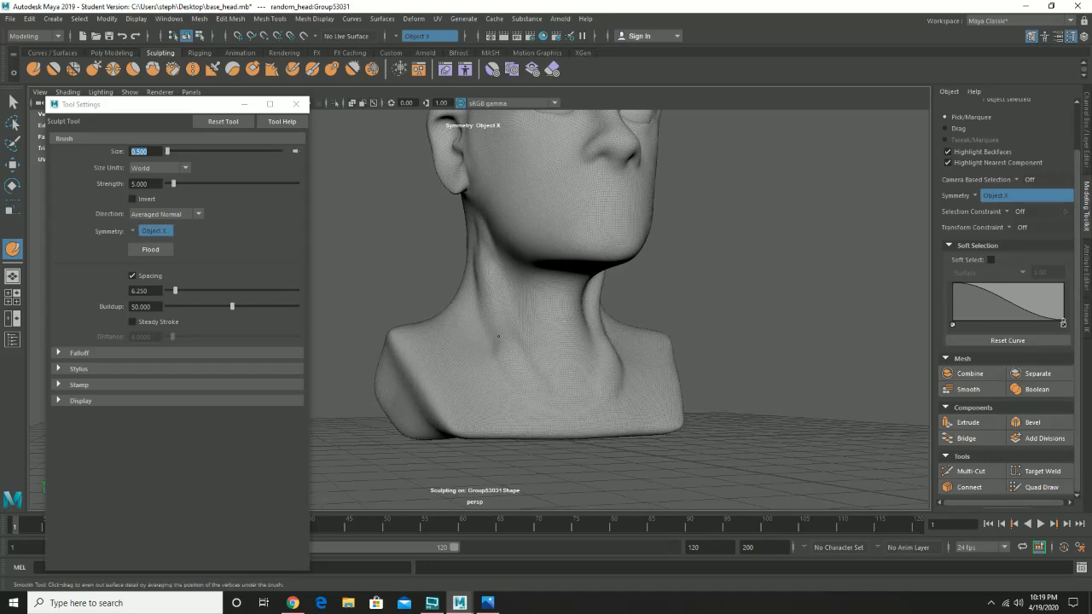
{"action": "left_click_drag", "start_coordinate": [499, 336], "coordinate": [494, 280], "text": "alt"}
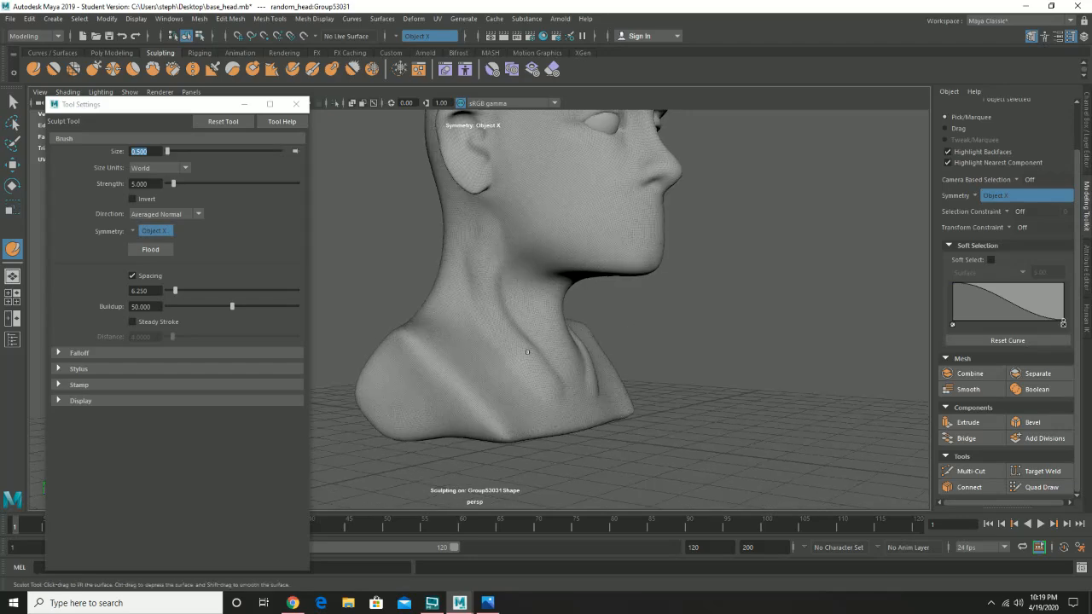
{"action": "left_click_drag", "start_coordinate": [524, 390], "coordinate": [515, 366], "text": "alt"}
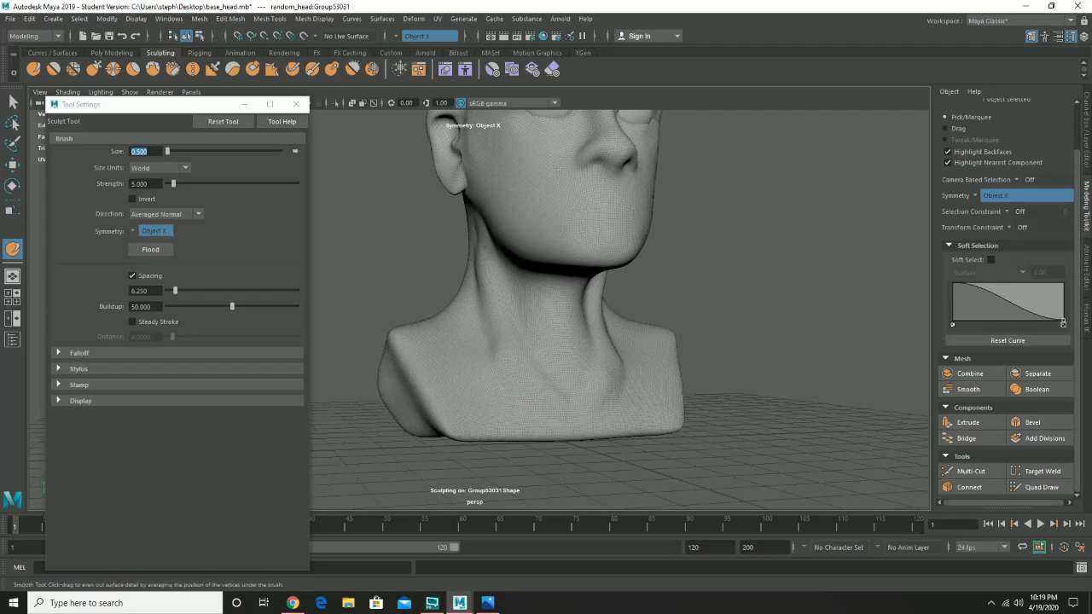
{"action": "left_click_drag", "start_coordinate": [471, 261], "coordinate": [507, 273], "text": "alt"}
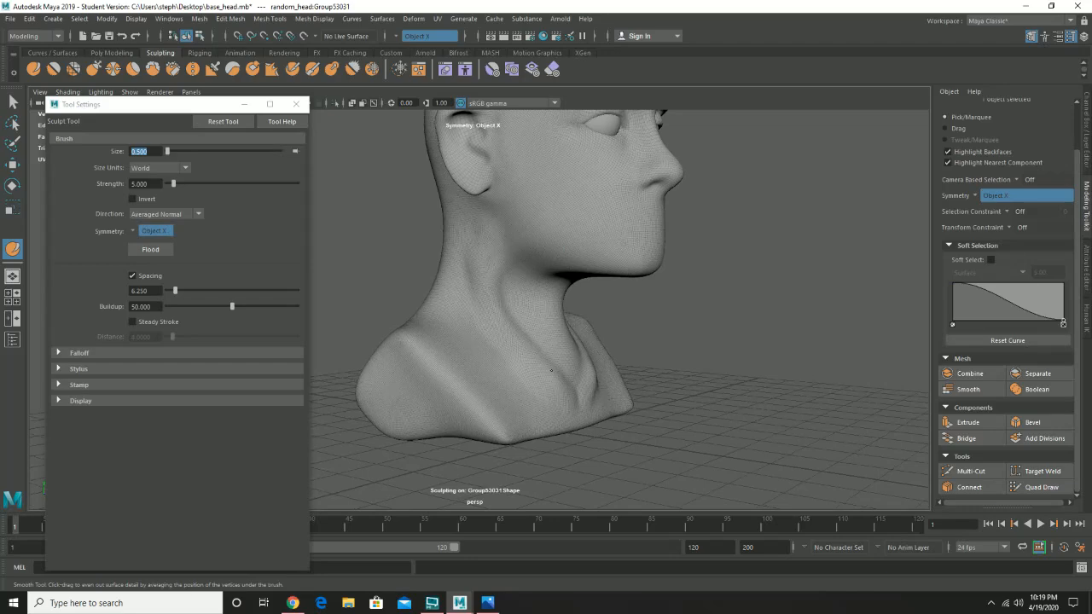
Build up the upper and lower lips below the nose with the Sculpt tool at size 0.25
{"action": "left_click_drag", "start_coordinate": [599, 344], "coordinate": [529, 344], "text": "alt"}
{"action": "left_click_drag", "start_coordinate": [531, 235], "coordinate": [453, 342], "text": "alt"}
{"action": "right_click_drag", "start_coordinate": [454, 342], "coordinate": [534, 372], "text": "alt"}
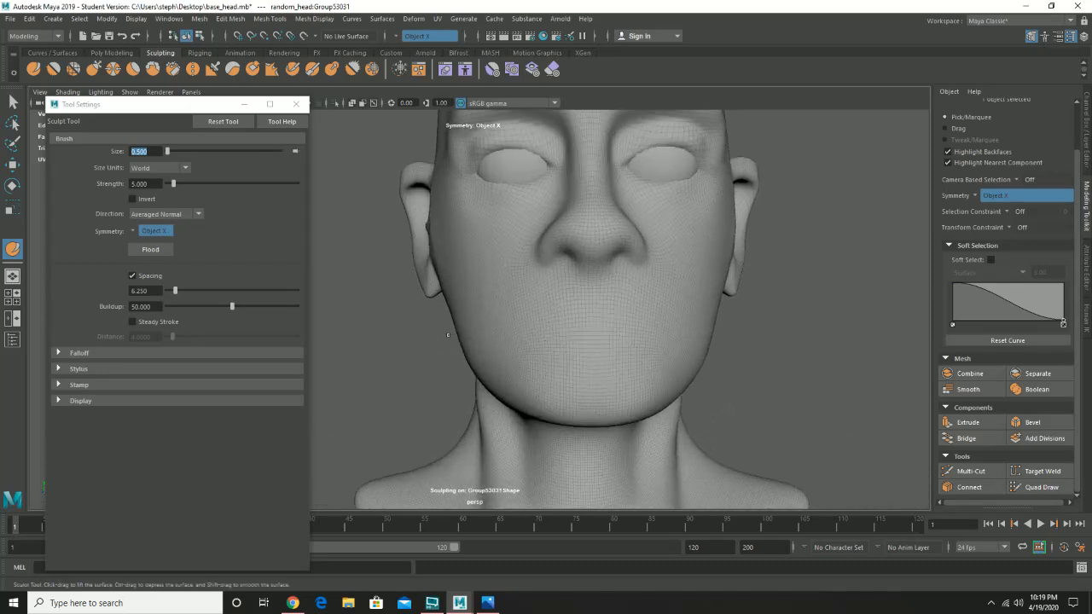
{"action": "middle_click_drag", "start_coordinate": [555, 349], "coordinate": [468, 326], "text": "alt"}
{"action": "right_click_drag", "start_coordinate": [478, 298], "coordinate": [571, 341], "text": "alt"}
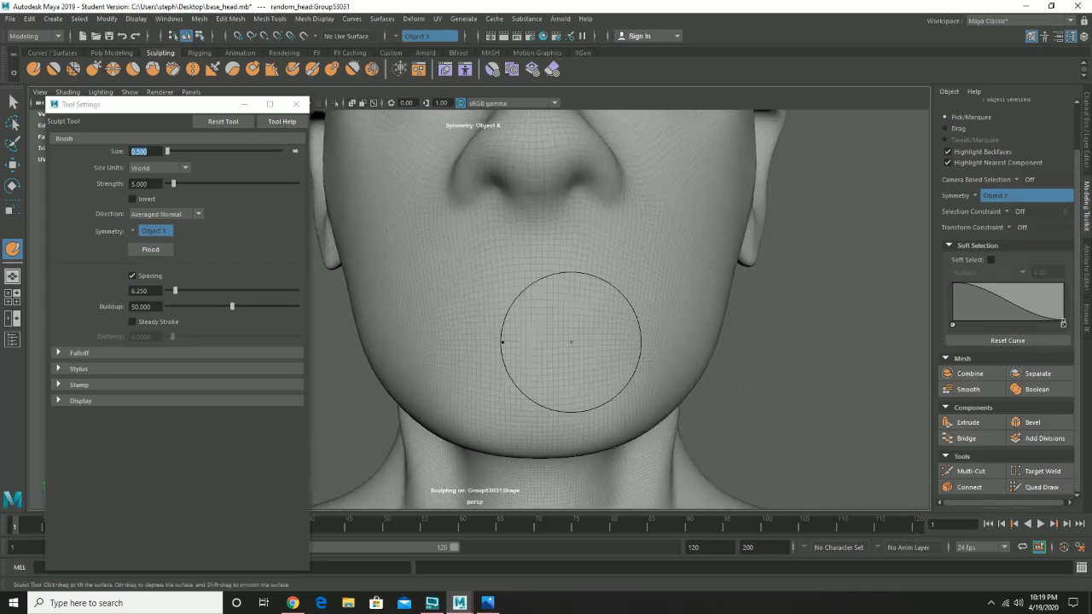
{"action": "middle_click_drag", "start_coordinate": [542, 336], "coordinate": [576, 344], "text": "alt"}
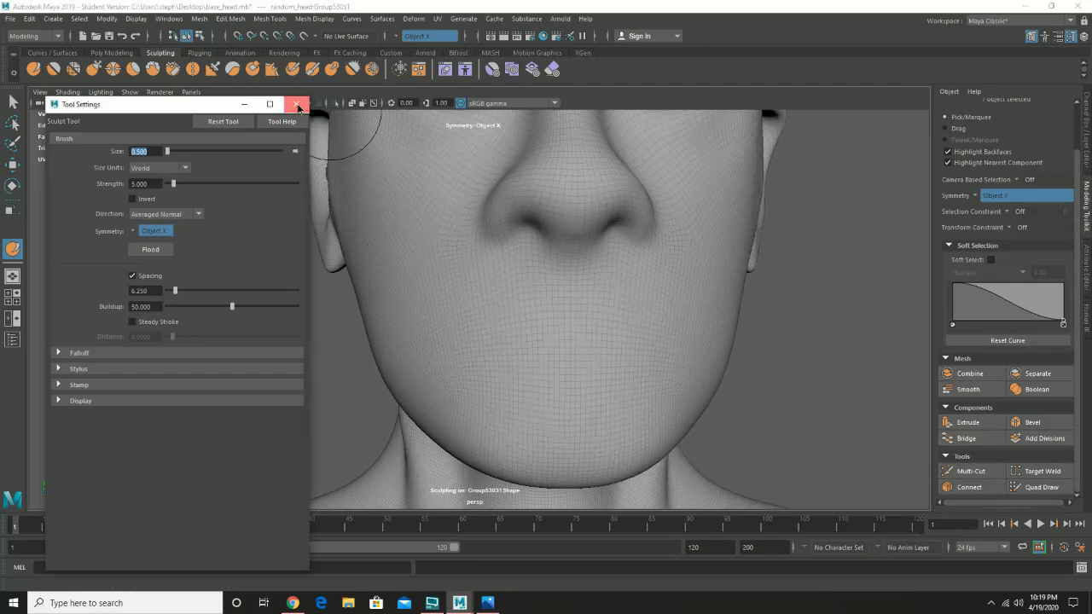
{"action": "left_click", "coordinate": [296, 104]}
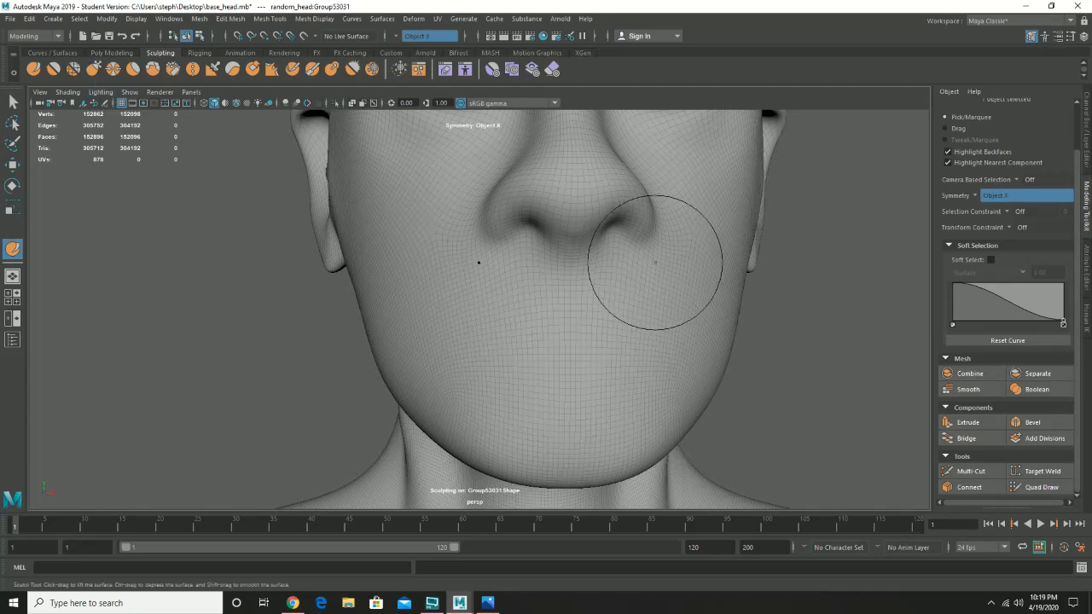
{"action": "double_click", "coordinate": [13, 249]}
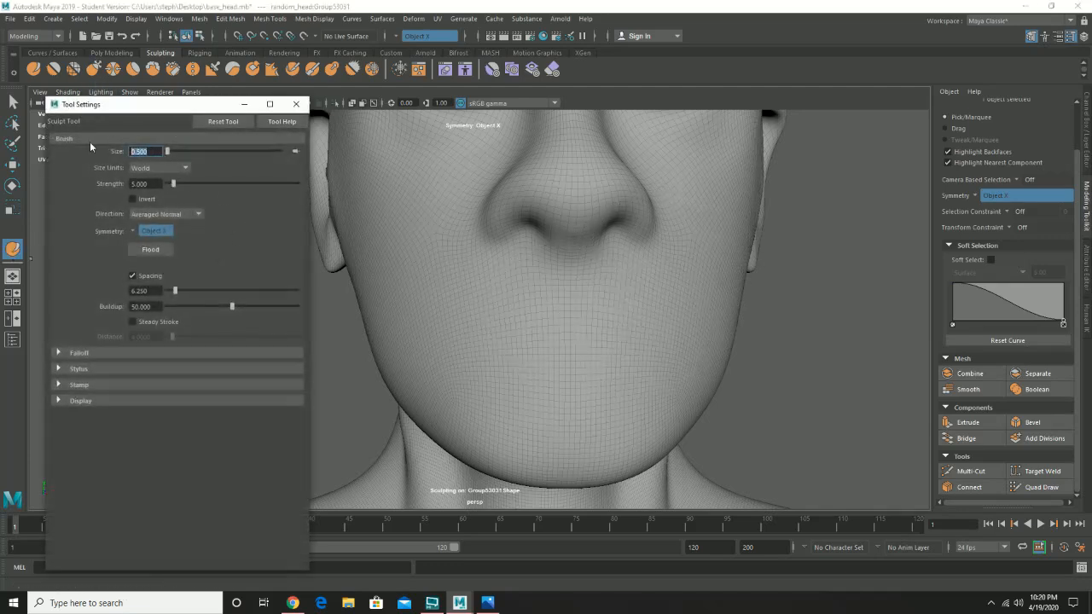
{"action": "type", "text": "0.25"}
{"action": "key", "text": "Return"}
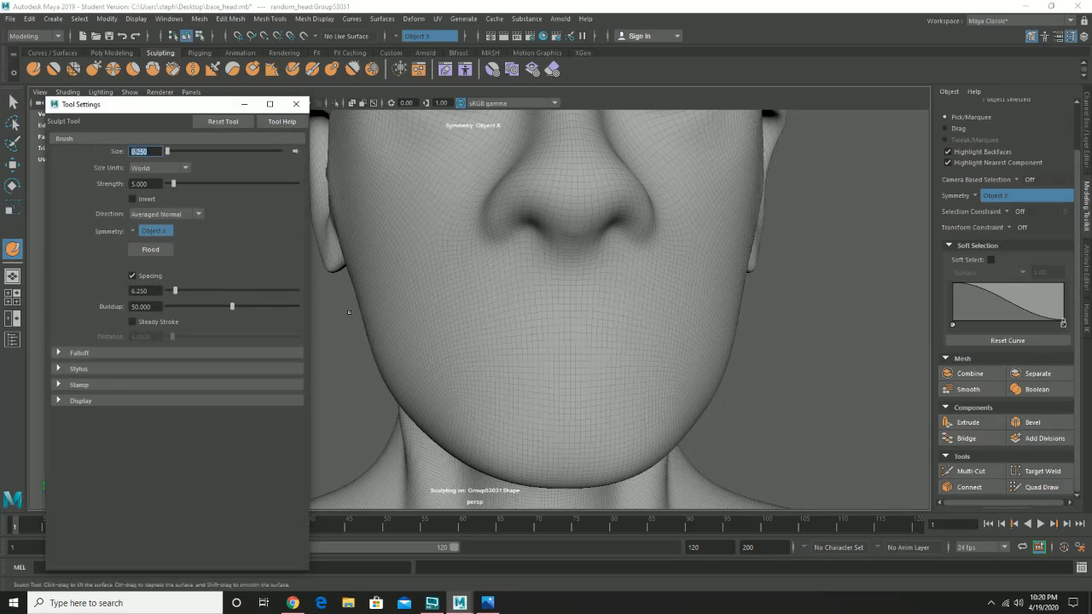
{"action": "left_click_drag", "start_coordinate": [566, 346], "coordinate": [469, 350]}
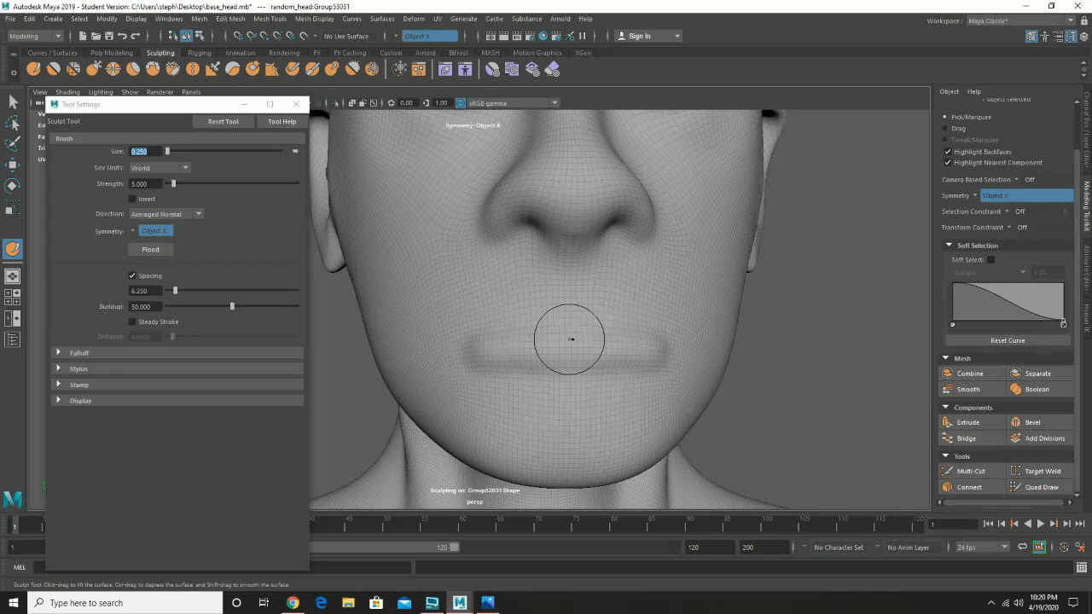
{"action": "left_click_drag", "start_coordinate": [567, 335], "coordinate": [451, 350]}
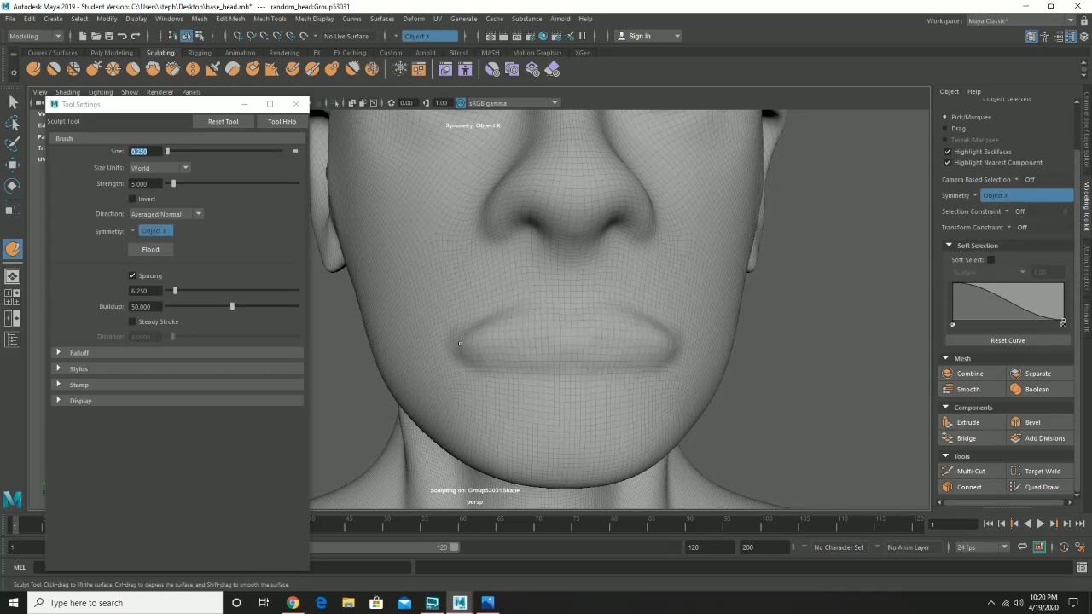
{"action": "mouse_move", "coordinate": [572, 359]}
{"action": "left_mouse_down"}
{"action": "mouse_move", "coordinate": [472, 350]}
{"action": "mouse_move", "coordinate": [510, 356]}
{"action": "left_mouse_up"}
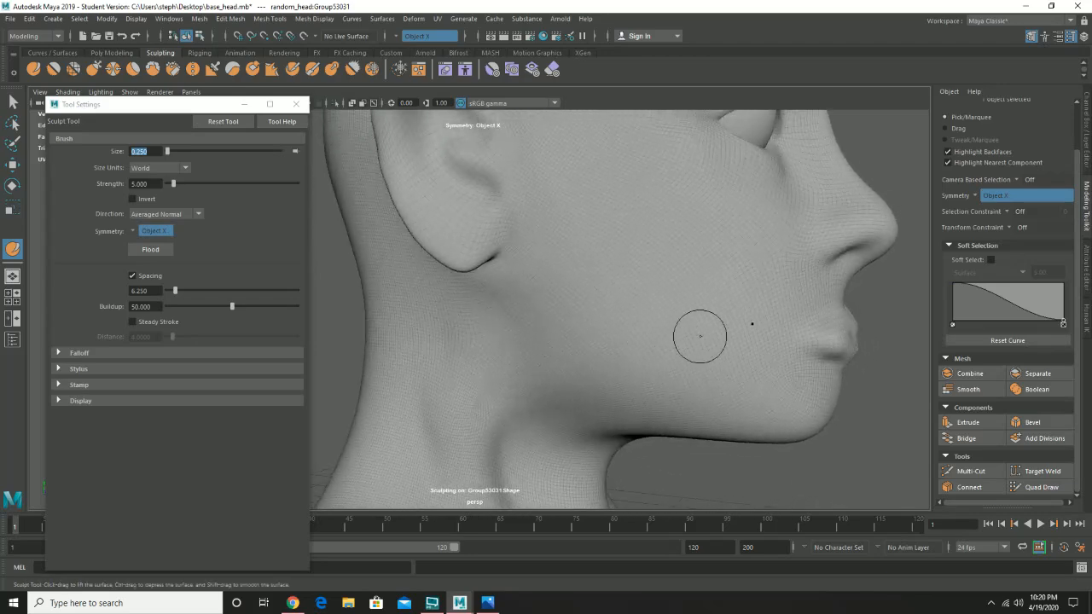
Switch to the Grab tool, set its brush size to 0.5 and shape the lips and mouth corners from the side
{"action": "left_click_drag", "start_coordinate": [699, 330], "coordinate": [604, 324], "text": "alt"}
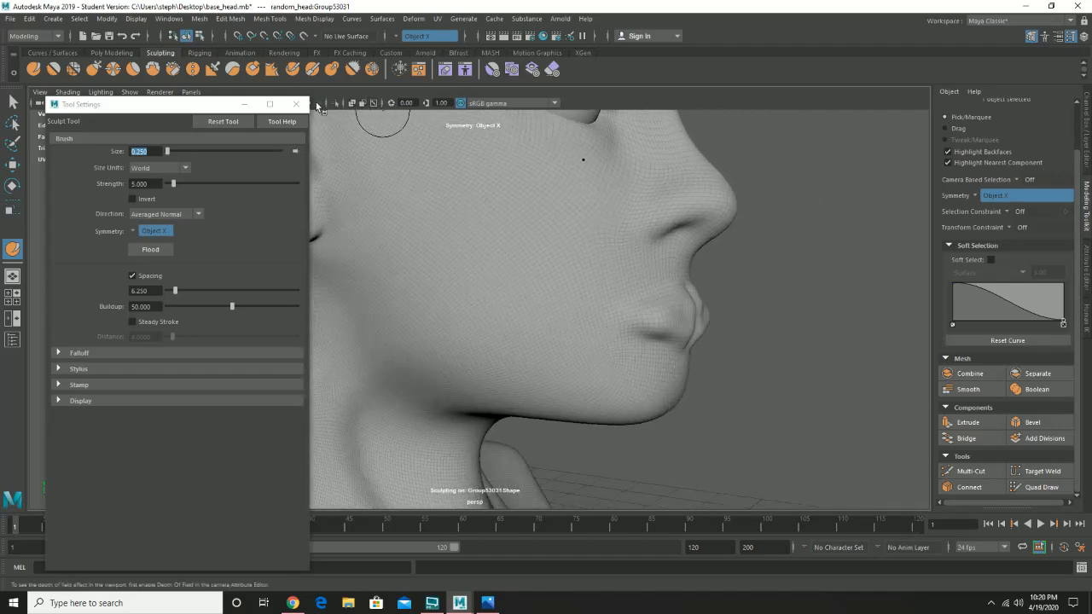
{"action": "left_click", "coordinate": [296, 104]}
{"action": "left_click", "coordinate": [93, 70]}
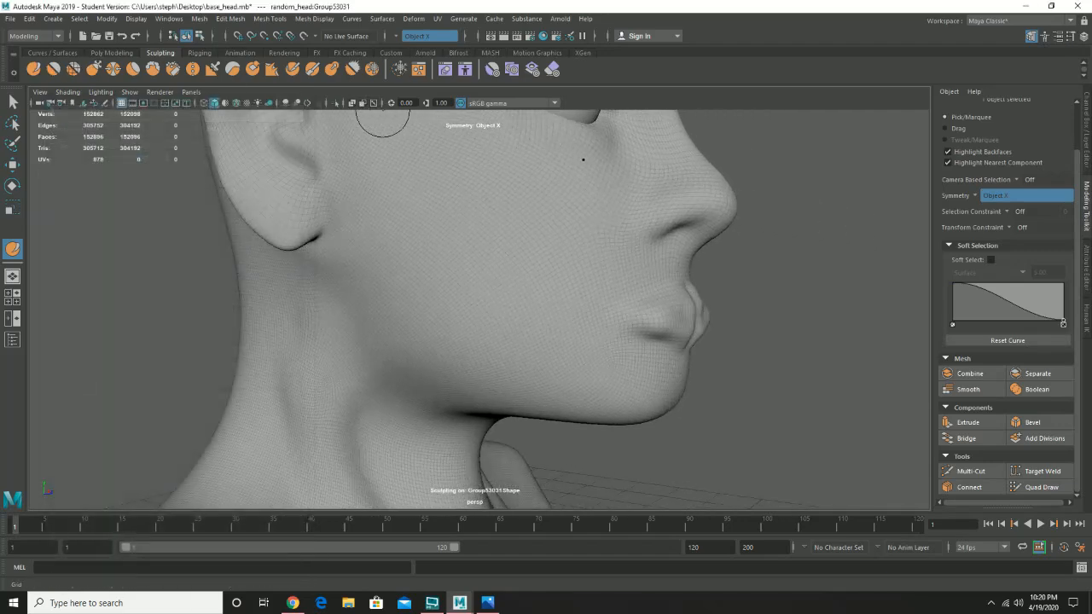
{"action": "left_click_drag", "start_coordinate": [700, 332], "coordinate": [529, 333], "text": "alt"}
{"action": "right_click_drag", "start_coordinate": [529, 334], "coordinate": [491, 334], "text": "alt"}
{"action": "mouse_move", "coordinate": [487, 285]}
{"action": "left_mouse_down", "text": "alt"}
{"action": "mouse_move", "coordinate": [514, 325]}
{"action": "mouse_move", "coordinate": [646, 341]}
{"action": "left_mouse_up", "text": "alt"}
{"action": "middle_click_drag", "start_coordinate": [646, 341], "coordinate": [557, 354], "text": "alt"}
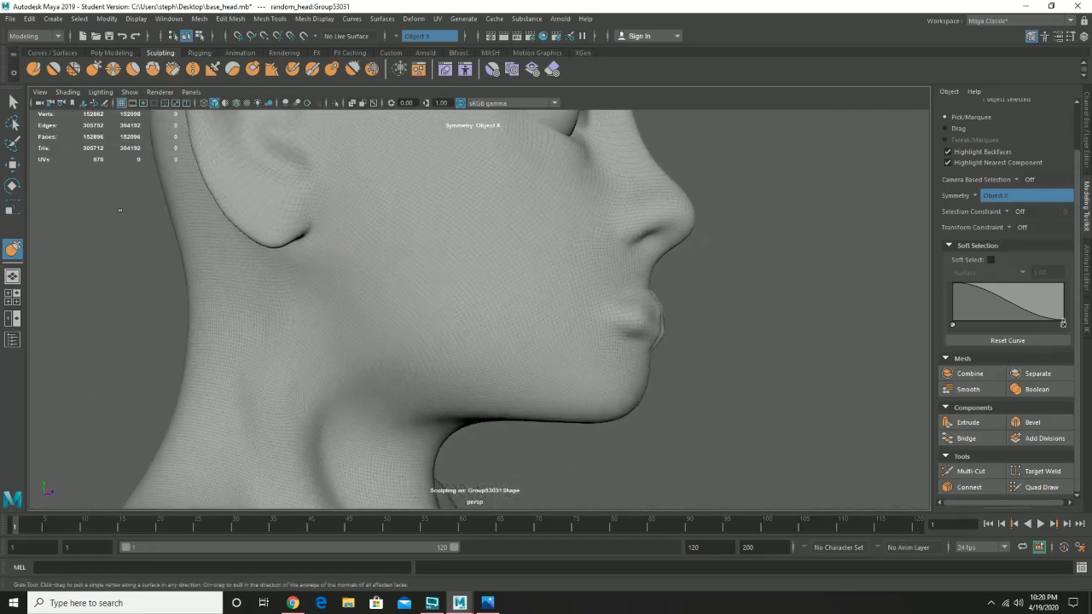
{"action": "double_click", "coordinate": [7, 249]}
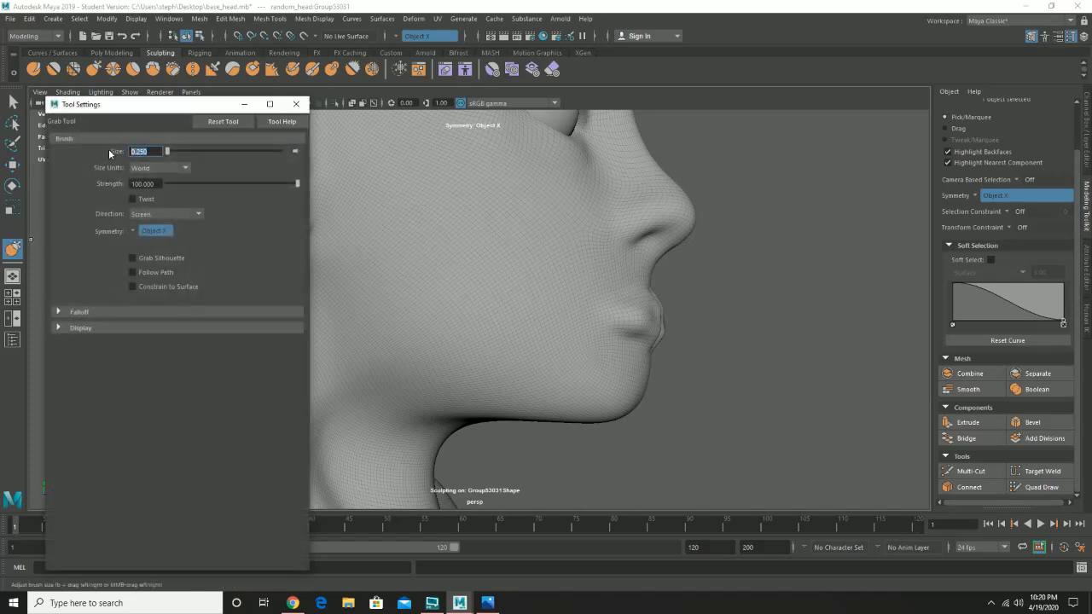
{"action": "type", "text": "0.5"}
{"action": "key", "text": "Return"}
{"action": "left_click_drag", "start_coordinate": [717, 312], "coordinate": [756, 318], "text": "alt"}
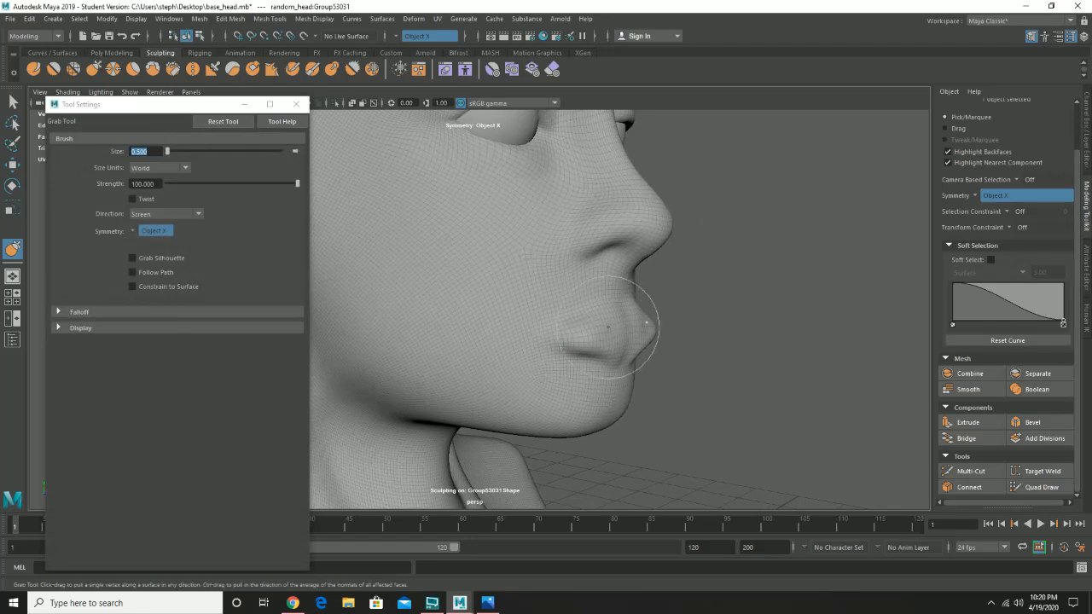
{"action": "mouse_move", "coordinate": [572, 341]}
{"action": "left_mouse_down"}
{"action": "mouse_move", "coordinate": [560, 341]}
{"action": "mouse_move", "coordinate": [597, 329]}
{"action": "mouse_move", "coordinate": [555, 341]}
{"action": "mouse_move", "coordinate": [500, 330]}
{"action": "mouse_move", "coordinate": [683, 361]}
{"action": "mouse_move", "coordinate": [592, 341]}
{"action": "left_mouse_up"}
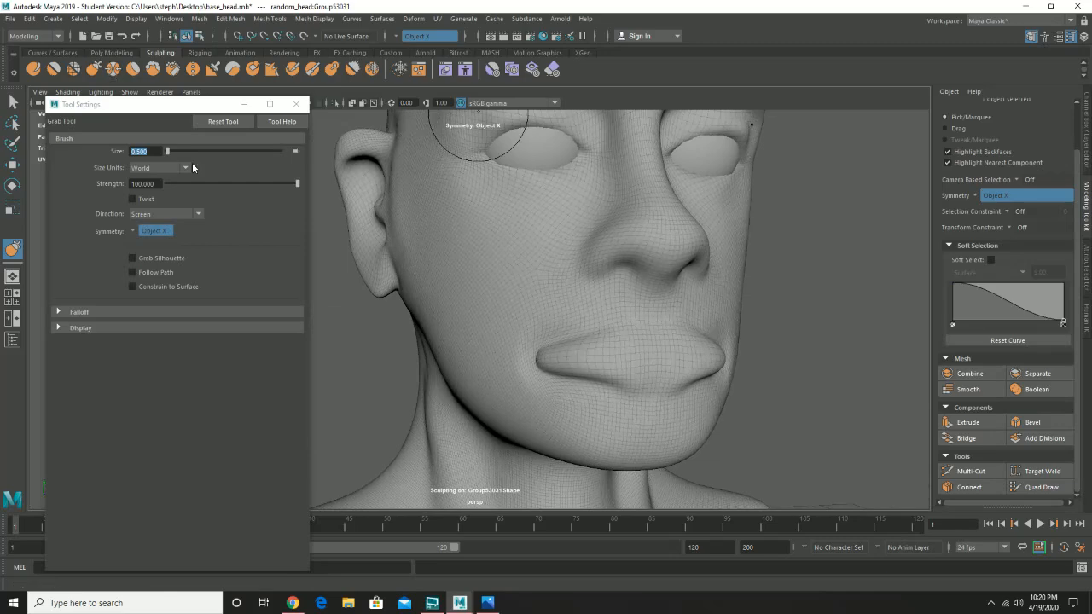
Try to sharpen the lips with the Pinch tool and reshape the lower lip with the Grab tool at size 0.5
{"action": "left_click", "coordinate": [114, 69]}
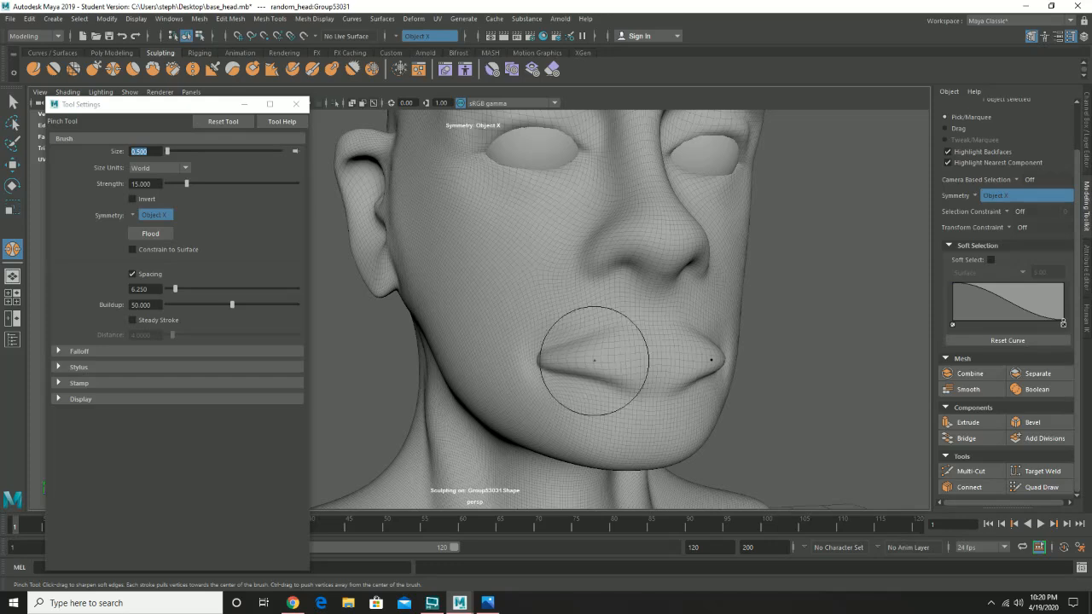
{"action": "left_click_drag", "start_coordinate": [617, 352], "coordinate": [520, 361], "text": "alt"}
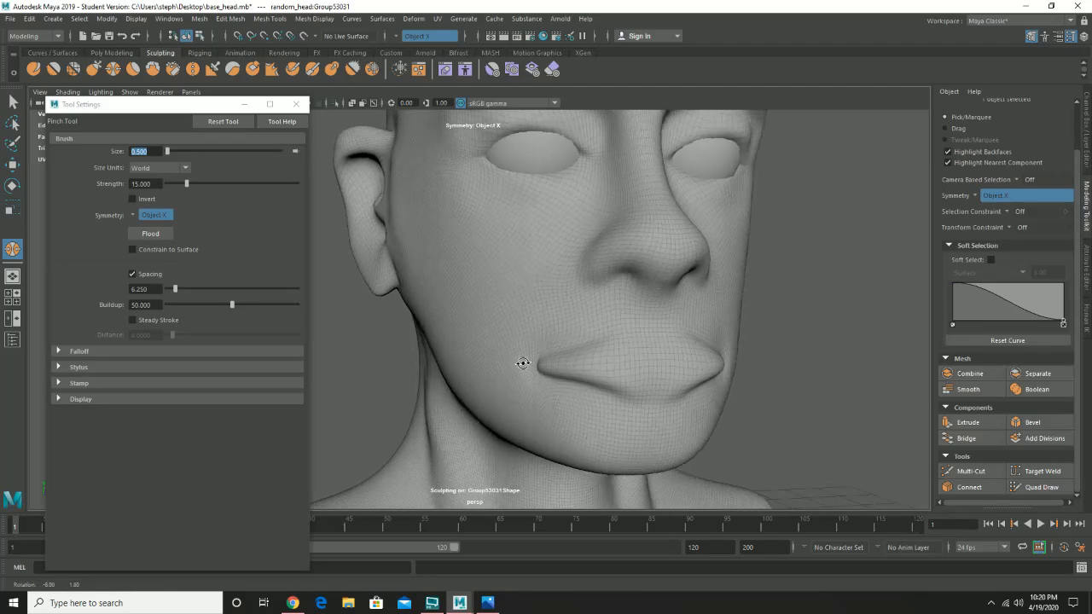
{"action": "left_click", "coordinate": [94, 71]}
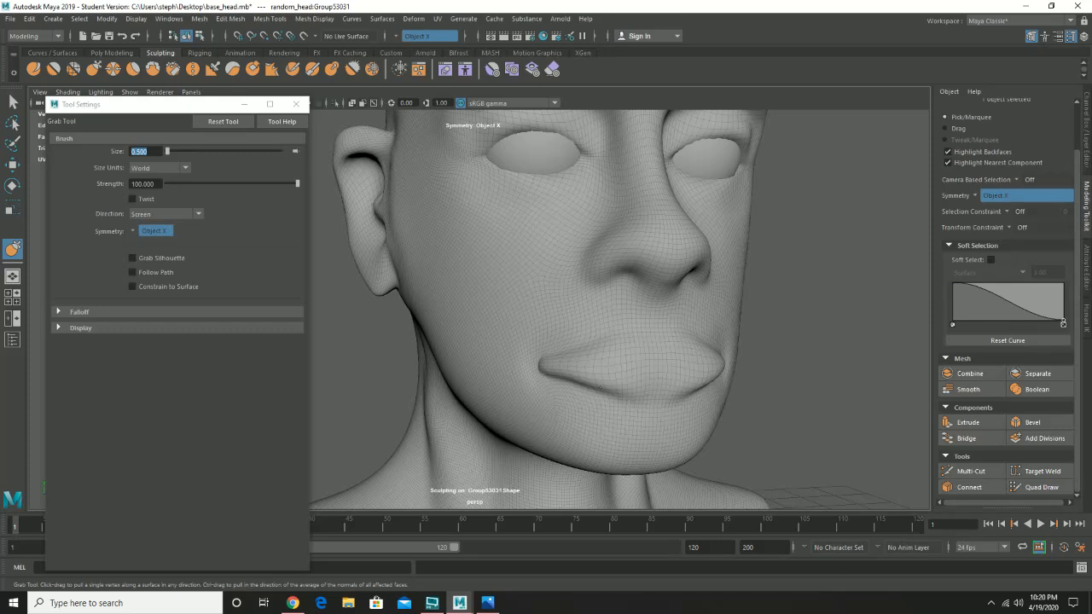
{"action": "left_click_drag", "start_coordinate": [631, 391], "coordinate": [636, 394]}
{"action": "left_click_drag", "start_coordinate": [637, 393], "coordinate": [604, 396]}
{"action": "key", "text": "ctrl+z"}
{"action": "key", "text": "ctrl+z"}
{"action": "key", "text": "ctrl+z"}
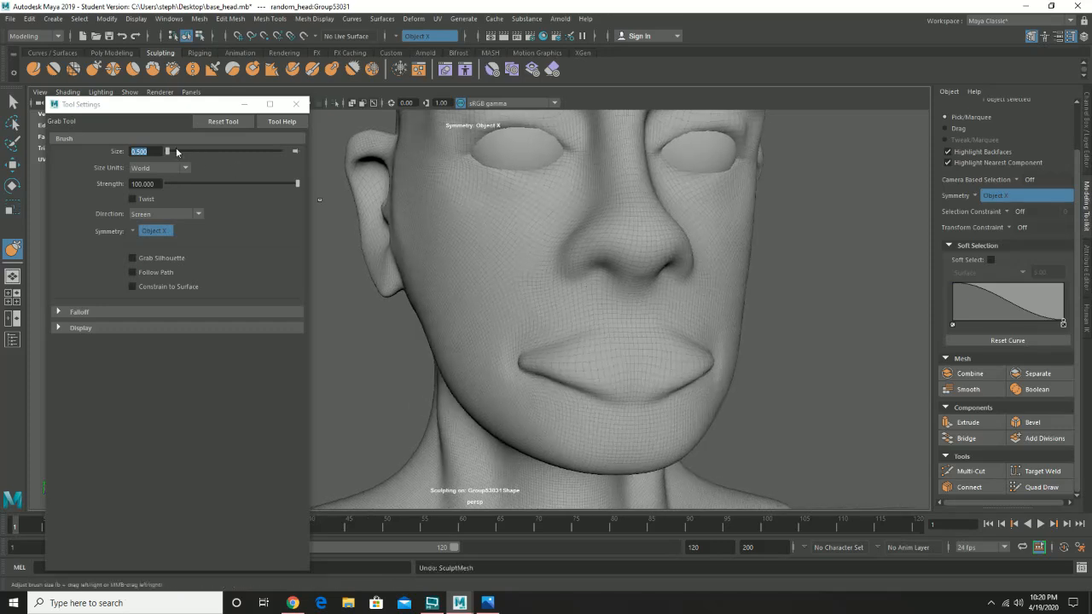
Form the dip in the upper lip with the Grab tool at size 0.25 and smooth the lips into the face
{"action": "key", "text": "BackSpace"}
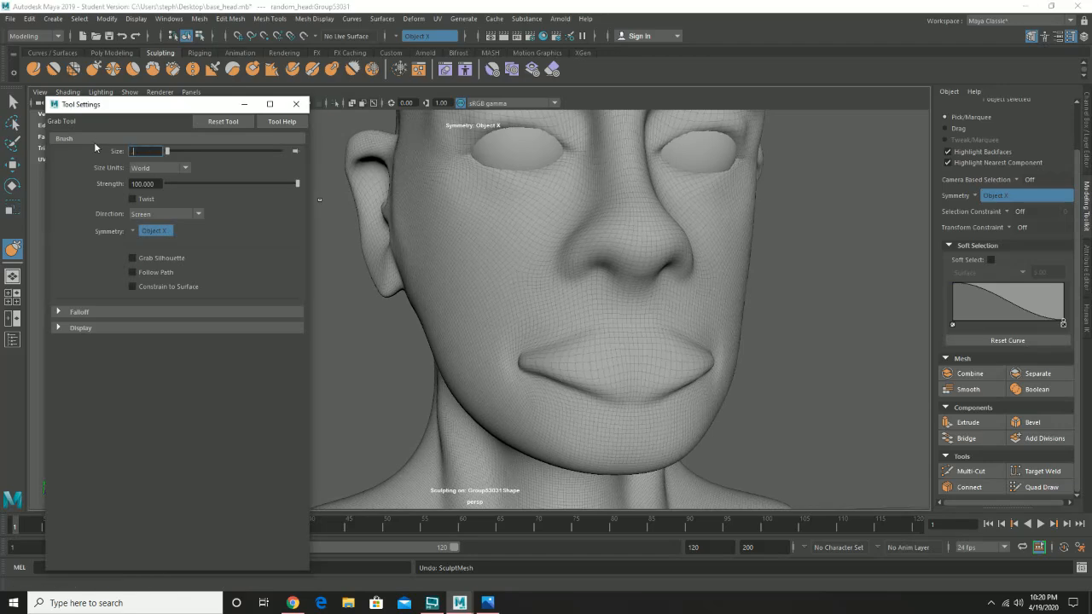
{"action": "type", "text": "0.25"}
{"action": "key", "text": "Return"}
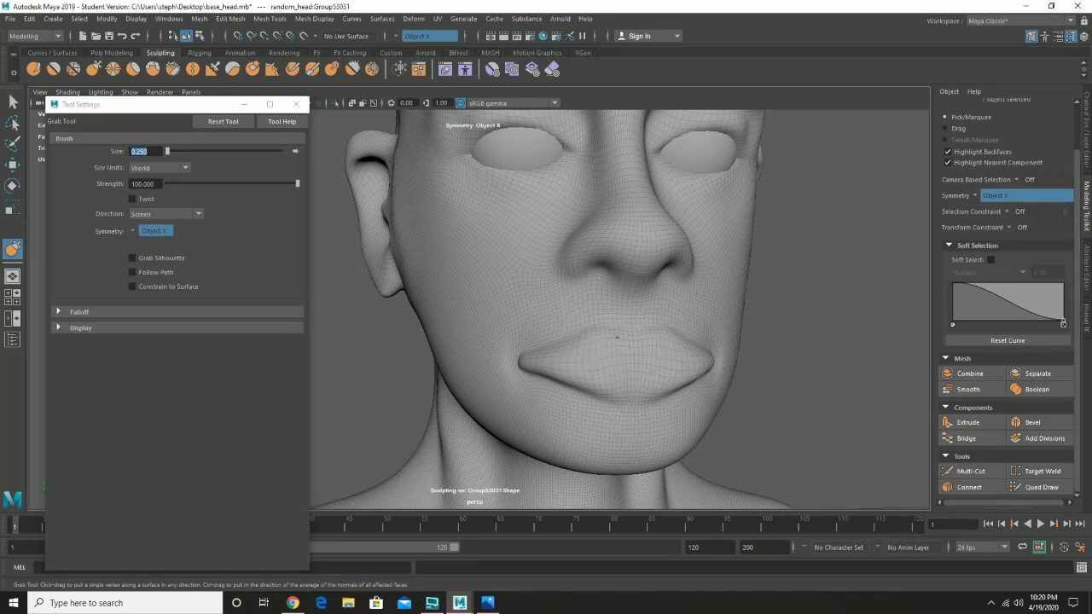
{"action": "key", "text": "shift"}
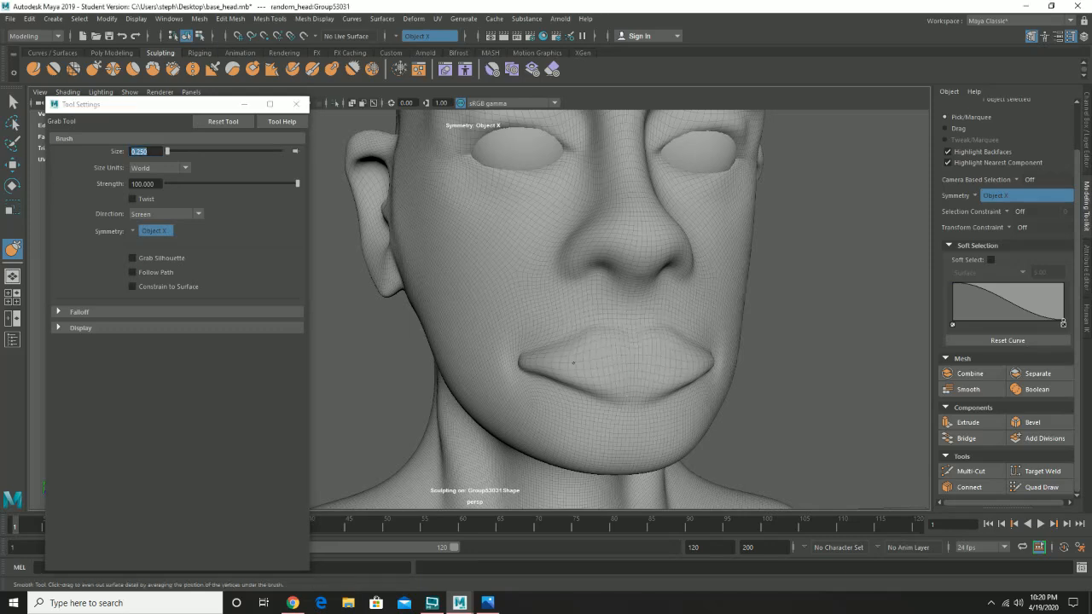
{"action": "mouse_move", "coordinate": [539, 365]}
{"action": "left_mouse_down", "text": "shift"}
{"action": "mouse_move", "coordinate": [630, 396]}
{"action": "mouse_move", "coordinate": [575, 391]}
{"action": "mouse_move", "coordinate": [655, 347]}
{"action": "mouse_move", "coordinate": [680, 358]}
{"action": "left_mouse_up", "text": "shift"}
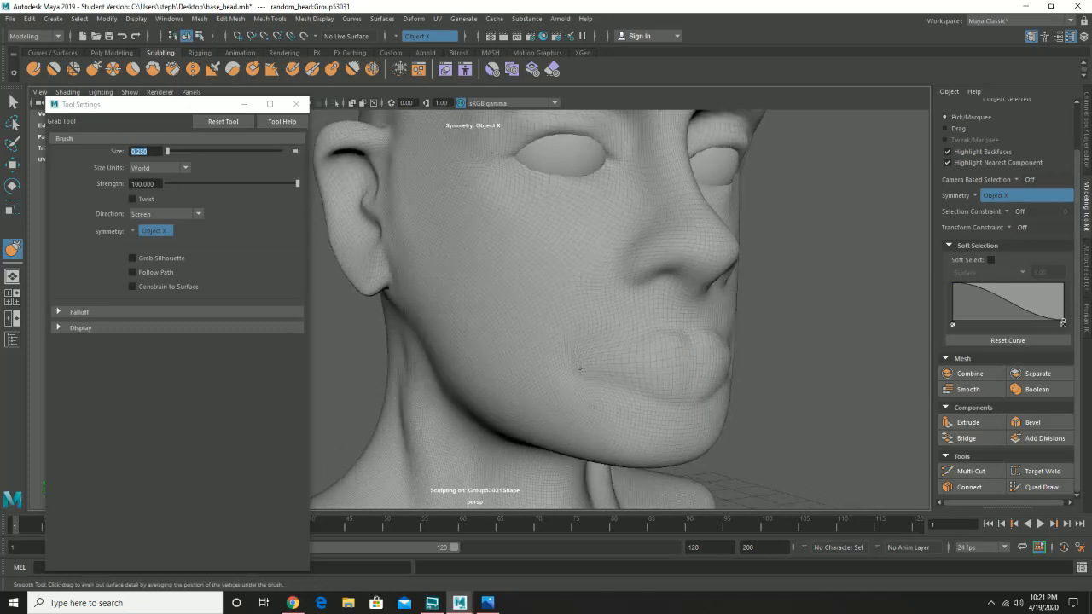
{"action": "mouse_move", "coordinate": [580, 369]}
{"action": "left_mouse_down", "text": "alt"}
{"action": "mouse_move", "coordinate": [722, 393]}
{"action": "mouse_move", "coordinate": [646, 378]}
{"action": "mouse_move", "coordinate": [703, 376]}
{"action": "mouse_move", "coordinate": [624, 383]}
{"action": "mouse_move", "coordinate": [654, 378]}
{"action": "mouse_move", "coordinate": [650, 324]}
{"action": "mouse_move", "coordinate": [722, 290]}
{"action": "left_mouse_up", "text": "alt"}
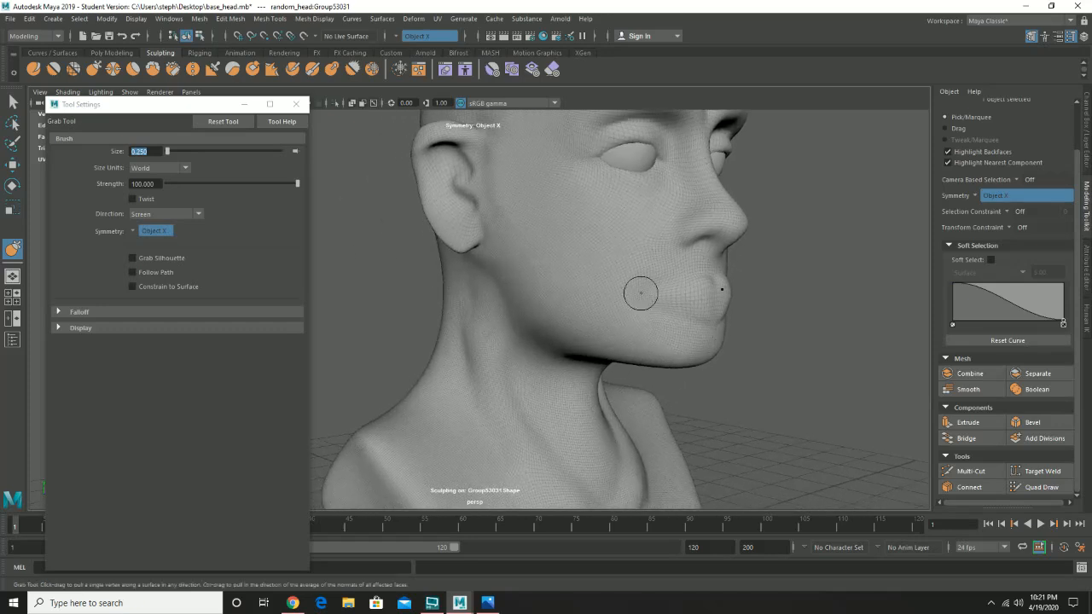
{"action": "left_click_drag", "start_coordinate": [641, 294], "coordinate": [547, 308], "text": "alt"}
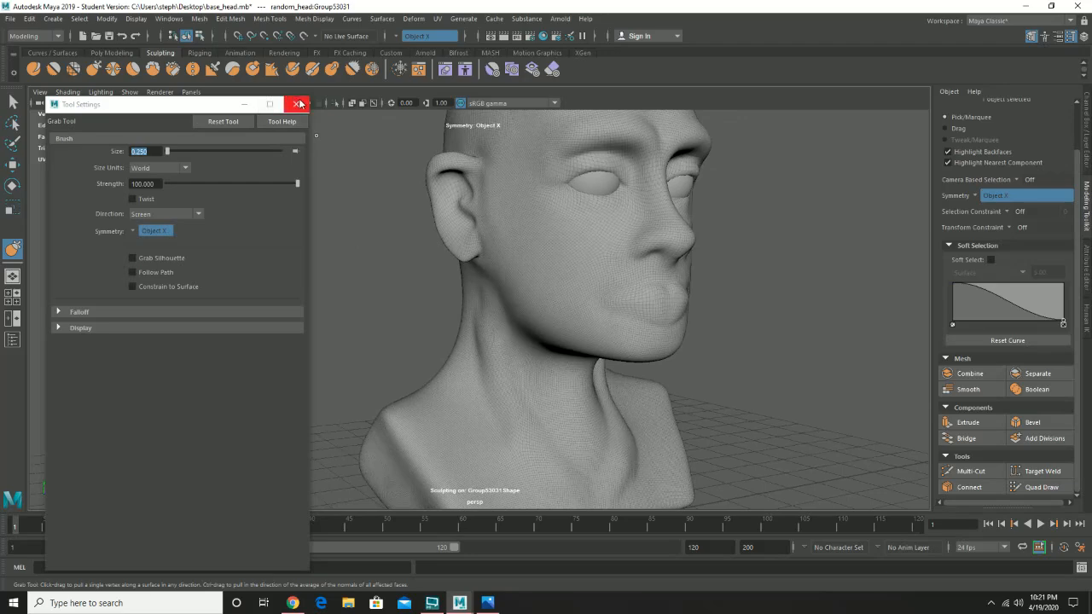
{"action": "left_click", "coordinate": [296, 104]}
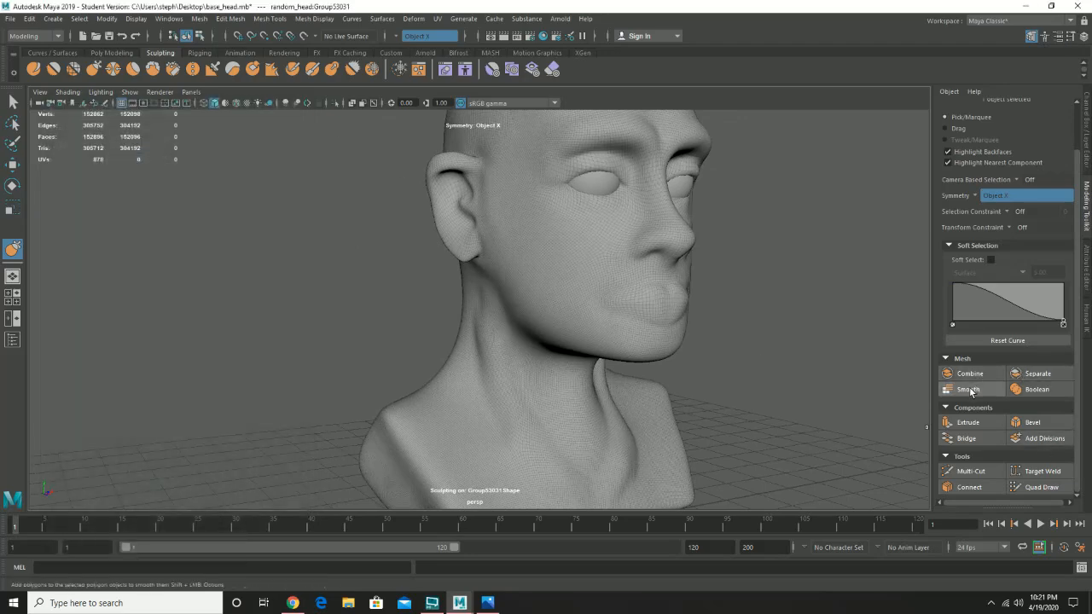
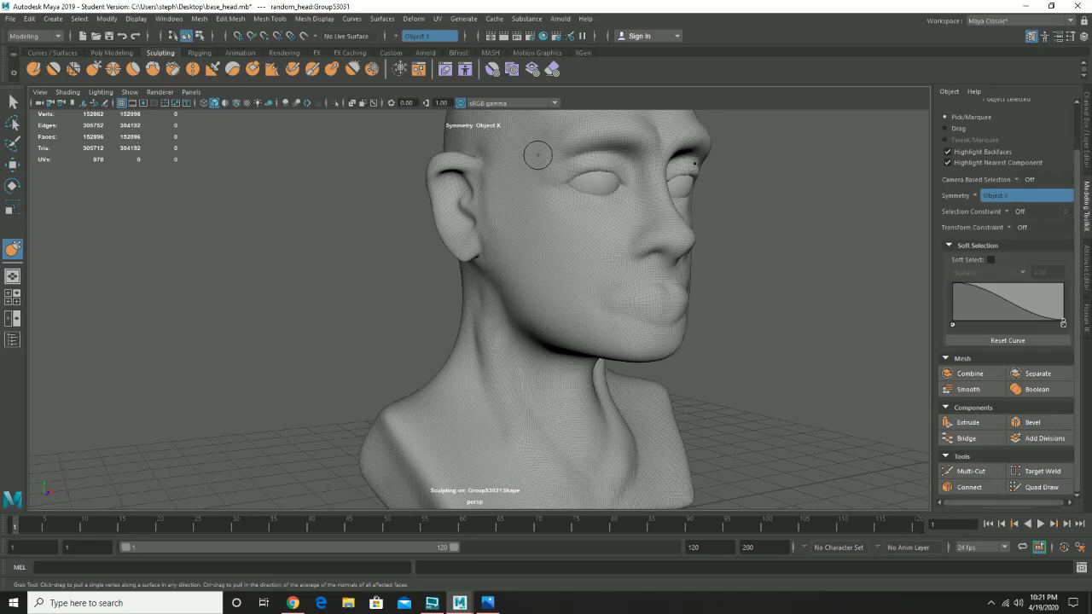
Subdivide the whole head mesh with Smooth and deselect it
{"action": "left_click", "coordinate": [975, 391]}
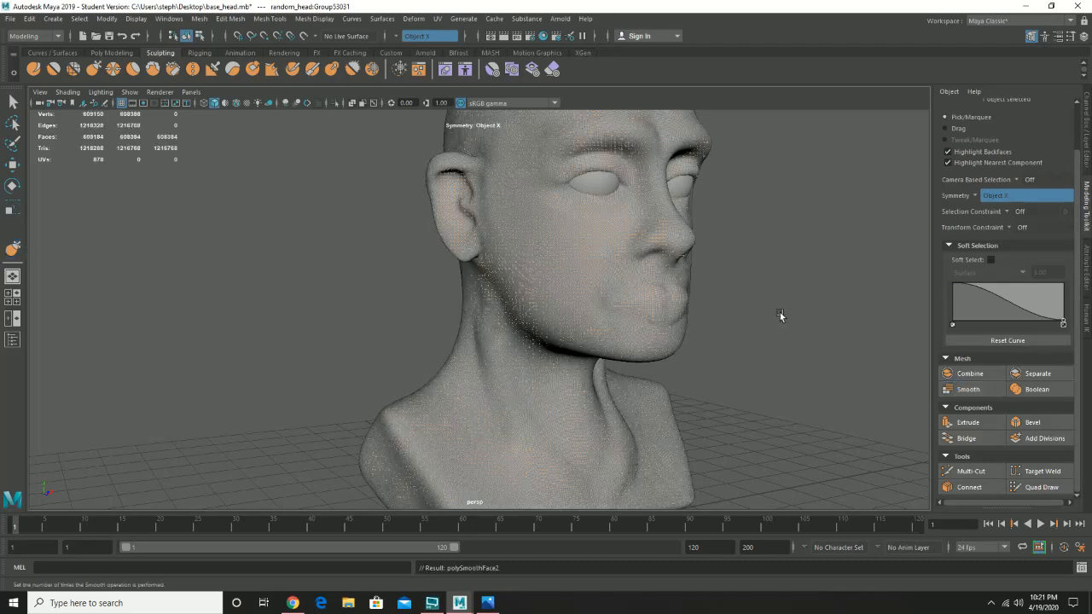
{"action": "left_click", "coordinate": [773, 357]}
Examine the subdivided surface around the mouth up close and select the head to check its mesh density
{"action": "mouse_move", "coordinate": [747, 338]}
{"action": "left_mouse_down", "text": "alt"}
{"action": "mouse_move", "coordinate": [692, 333]}
{"action": "mouse_move", "coordinate": [736, 333]}
{"action": "left_mouse_up", "text": "alt"}
{"action": "left_click_drag", "start_coordinate": [709, 291], "coordinate": [657, 381], "text": "alt"}
{"action": "middle_click_drag", "start_coordinate": [662, 381], "coordinate": [600, 307], "text": "alt"}
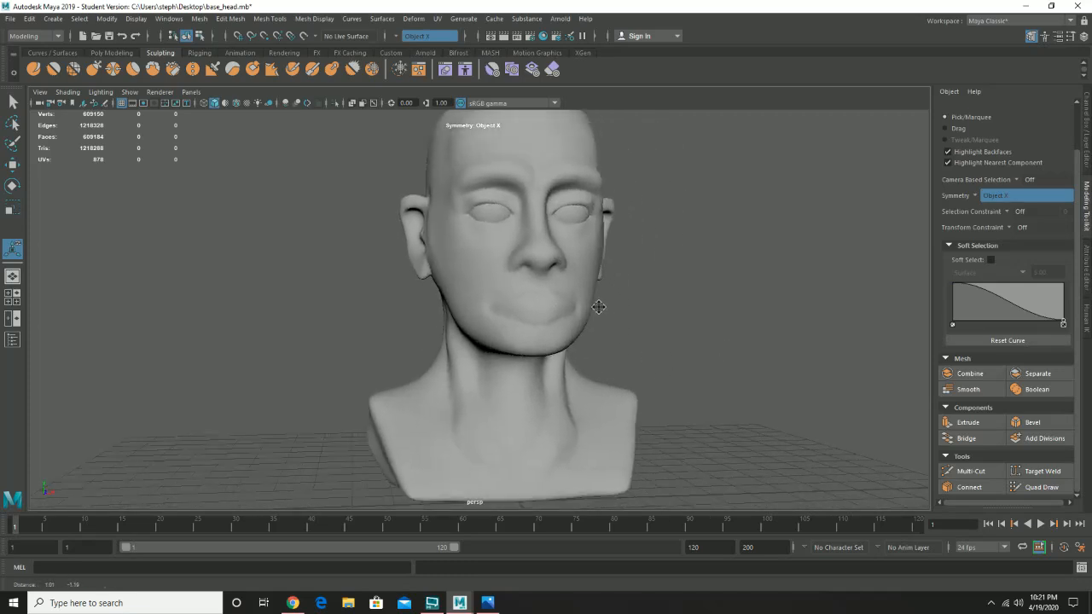
{"action": "right_click_drag", "start_coordinate": [488, 312], "coordinate": [794, 410], "text": "alt"}
{"action": "middle_click_drag", "start_coordinate": [651, 277], "coordinate": [636, 304], "text": "alt"}
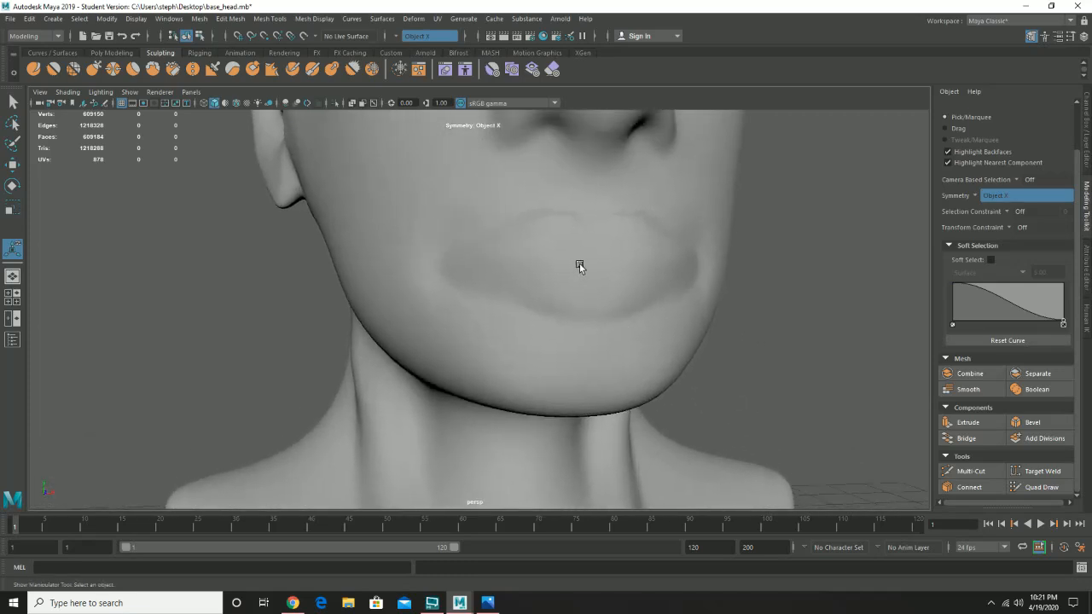
{"action": "key", "text": "q"}
{"action": "key", "text": "t"}
{"action": "left_click", "coordinate": [593, 263]}
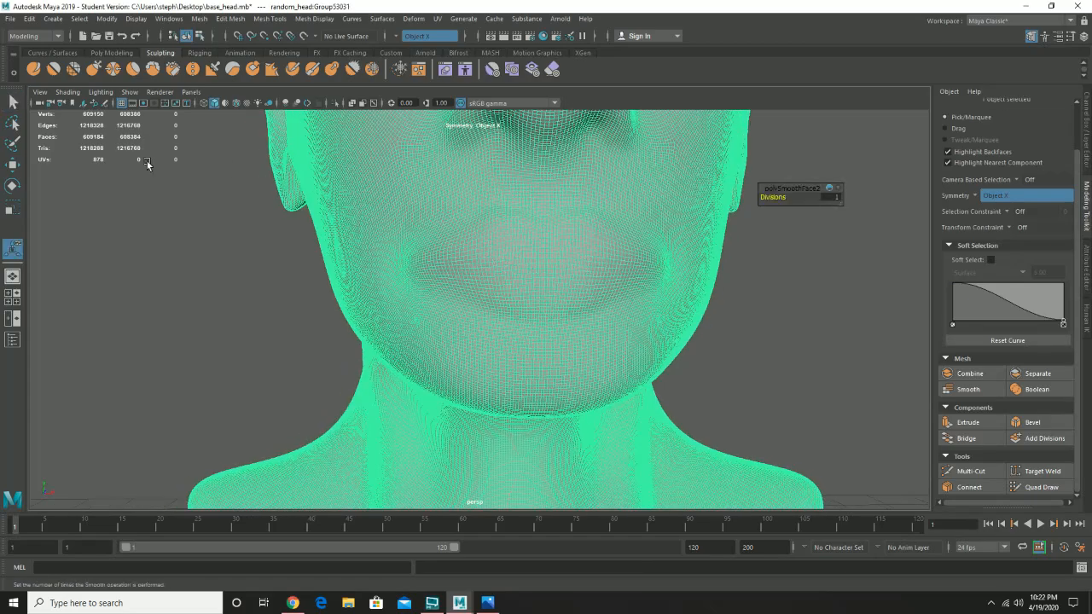
Deselect the head and inspect the whole bust from the side, front and three-quarter views
{"action": "left_click_drag", "start_coordinate": [297, 336], "coordinate": [658, 347], "text": "alt"}
{"action": "right_click_drag", "start_coordinate": [657, 347], "coordinate": [460, 334], "text": "alt"}
{"action": "left_click_drag", "start_coordinate": [461, 334], "coordinate": [429, 332], "text": "alt"}
{"action": "left_click", "coordinate": [236, 335]}
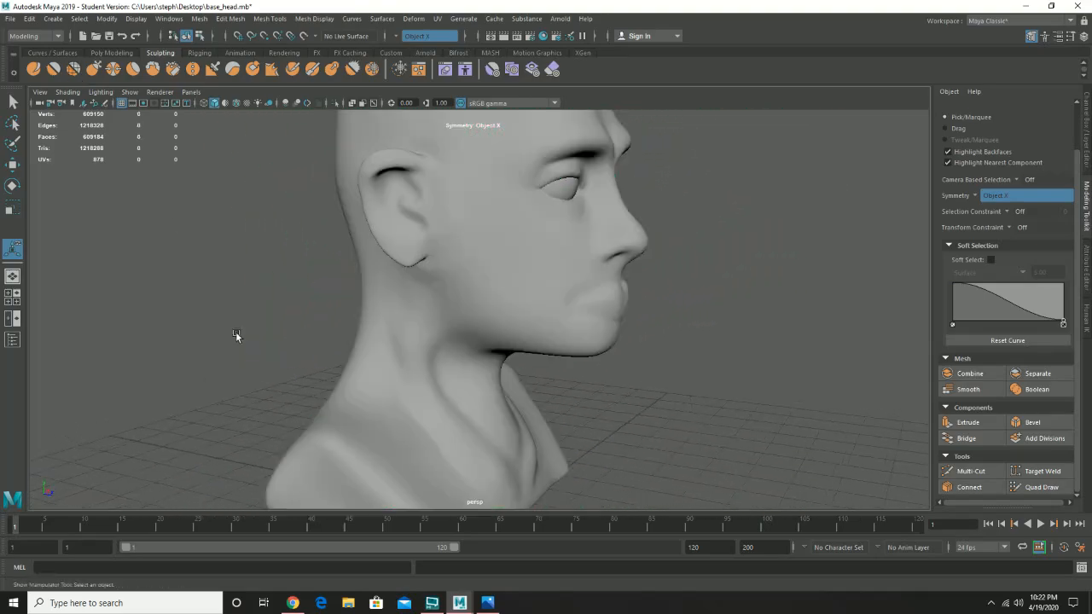
{"action": "left_click_drag", "start_coordinate": [236, 332], "coordinate": [563, 373], "text": "alt"}
{"action": "left_click_drag", "start_coordinate": [469, 366], "coordinate": [432, 365], "text": "alt"}
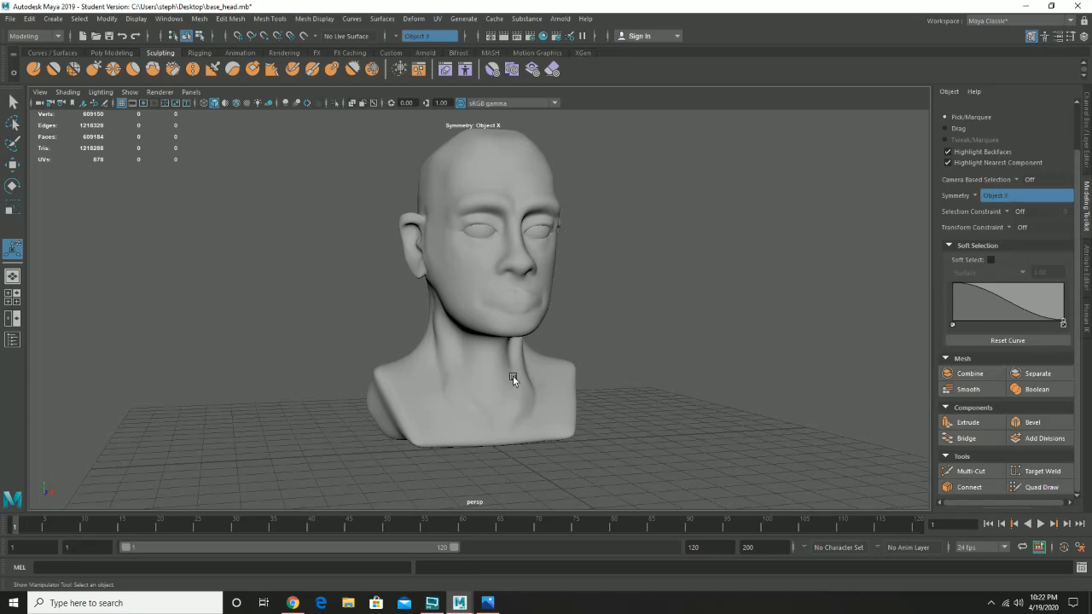
{"action": "left_click_drag", "start_coordinate": [512, 375], "coordinate": [546, 380], "text": "alt"}
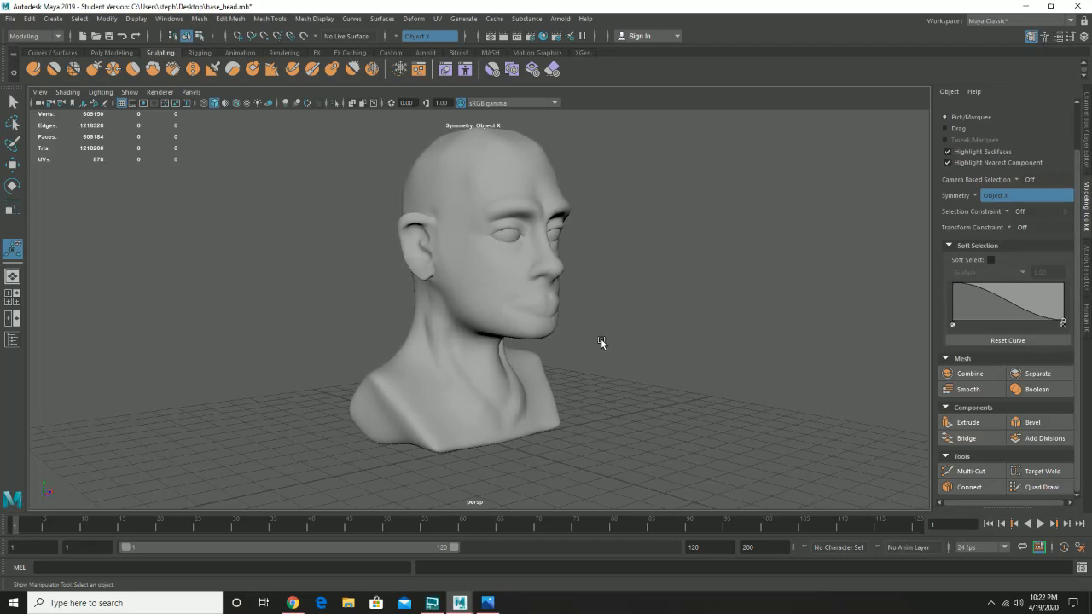
{"action": "left_click_drag", "start_coordinate": [600, 342], "coordinate": [580, 343], "text": "alt"}
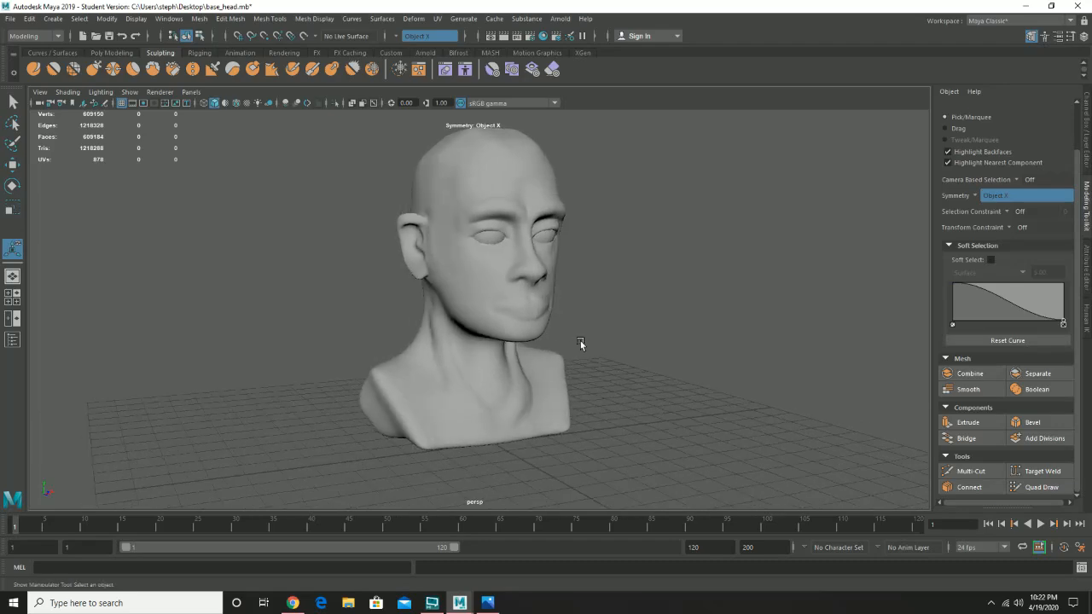
Open the Demon_1 reference picture from the desktop, examine the sculpted character, close it and return to Maya
{"action": "left_click", "coordinate": [1023, 7]}
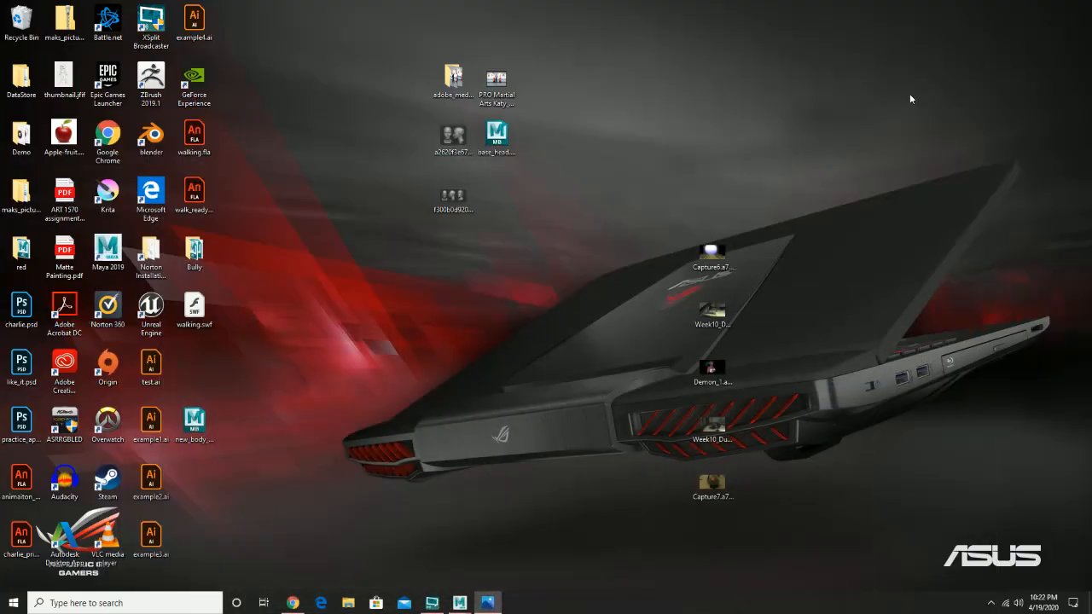
{"action": "double_click", "coordinate": [720, 365]}
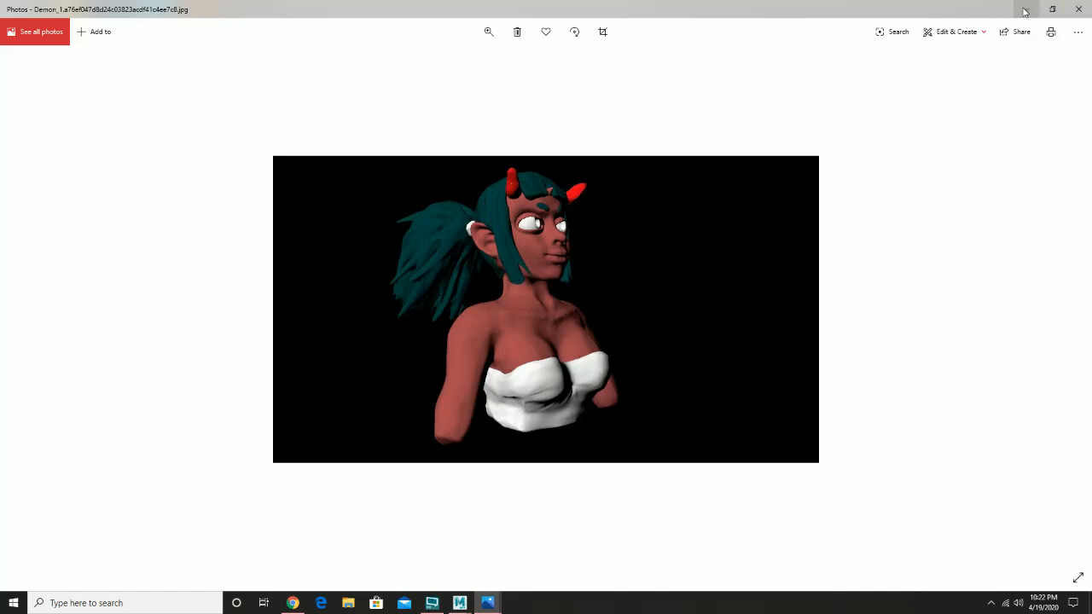
{"action": "left_click", "coordinate": [1084, 12]}
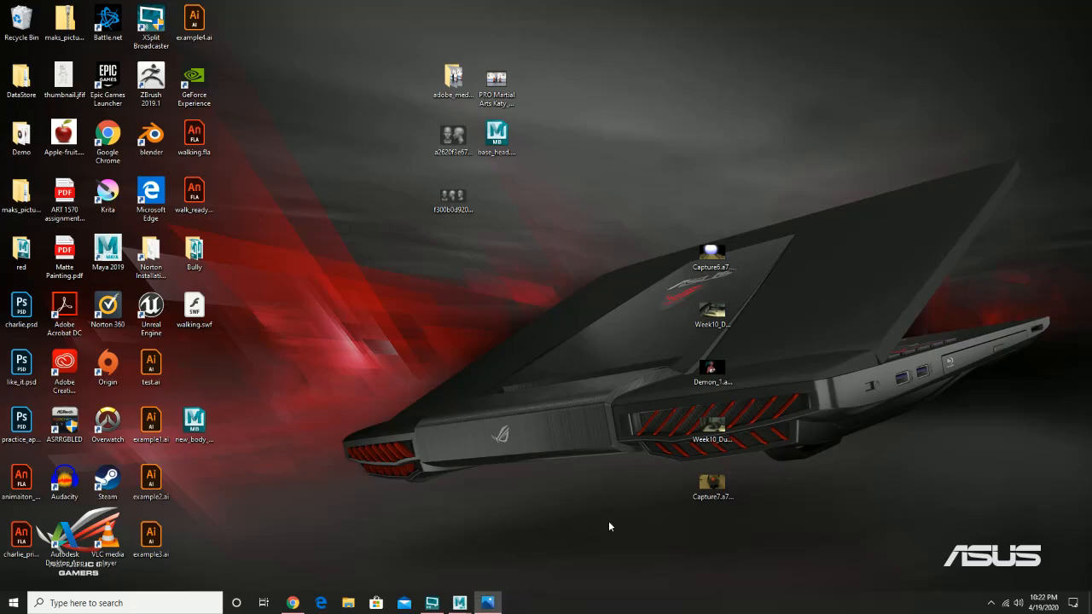
{"action": "mouse_move", "coordinate": [459, 603]}
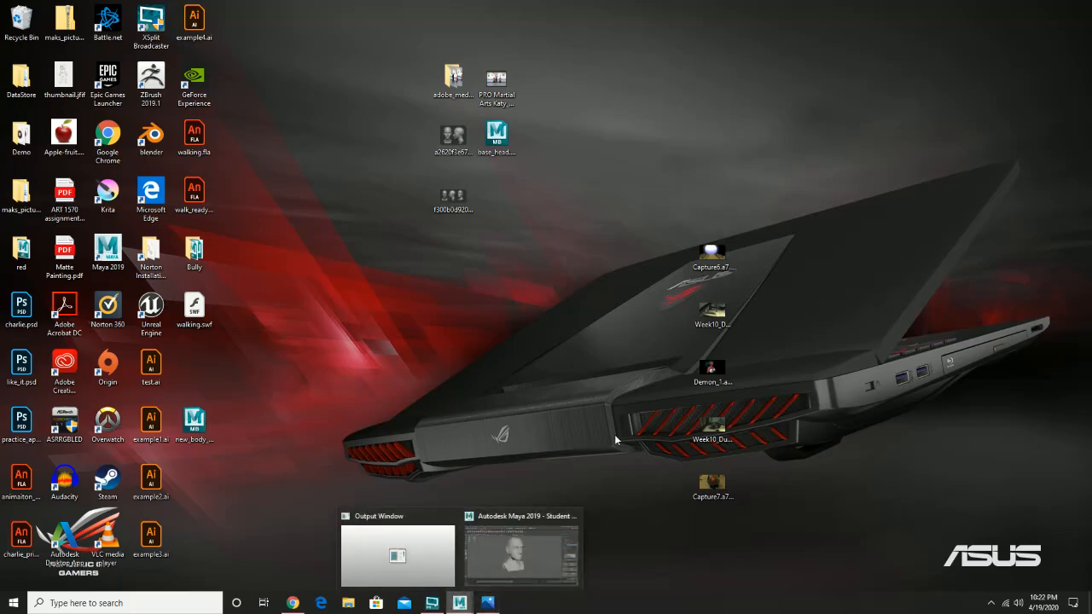
{"action": "left_click", "coordinate": [522, 551]}
{"action": "left_click_drag", "start_coordinate": [521, 255], "coordinate": [423, 322], "text": "alt"}
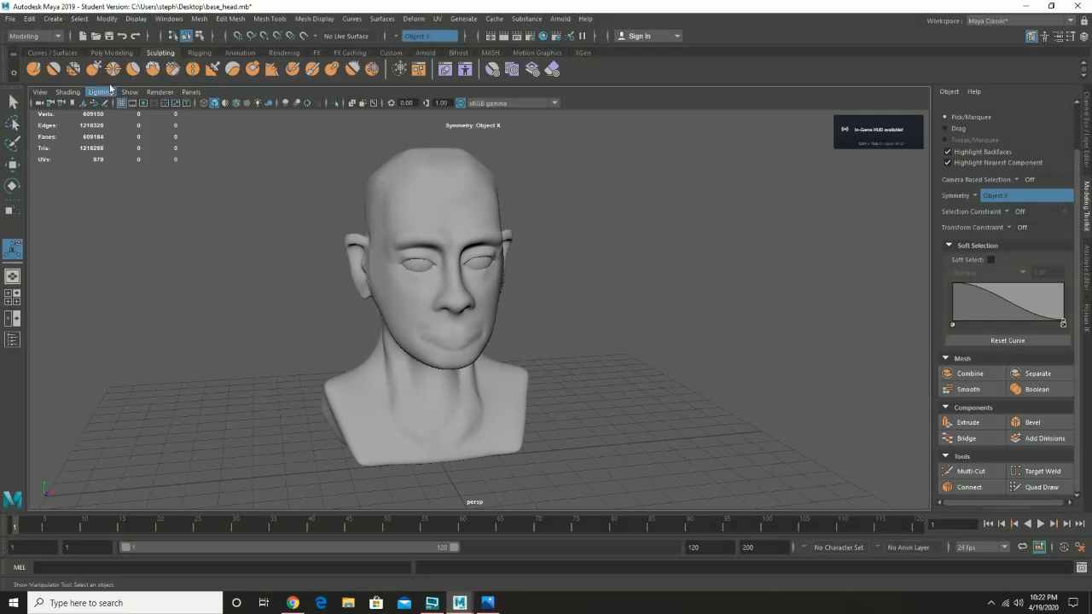
Create a polygon cube and raise it about 10.24 units to the crown of the head
{"action": "left_click", "coordinate": [104, 52]}
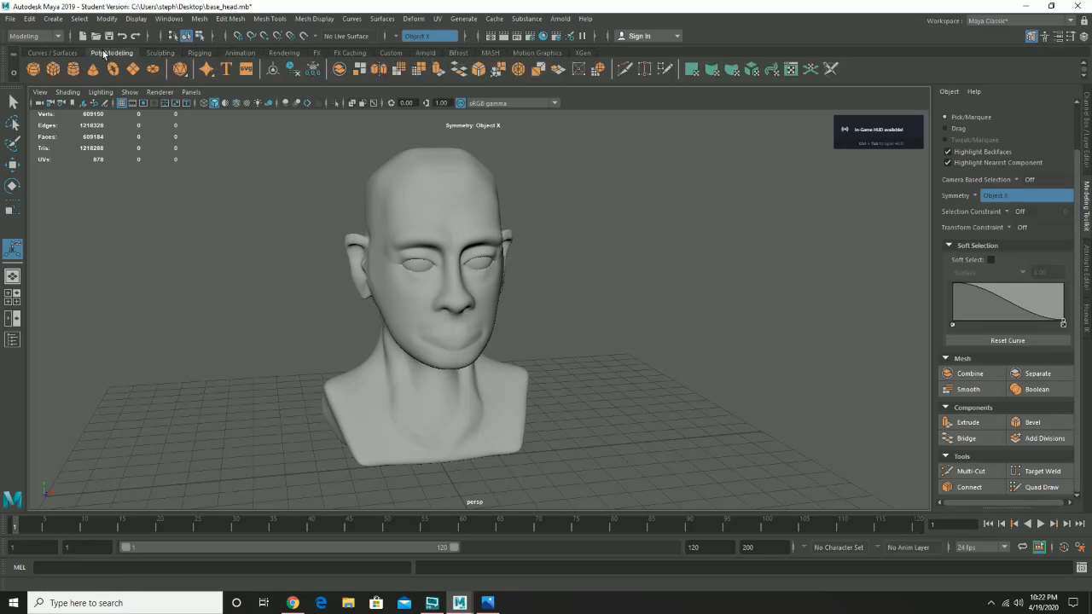
{"action": "left_click", "coordinate": [54, 71]}
{"action": "left_click_drag", "start_coordinate": [452, 333], "coordinate": [521, 384], "text": "alt"}
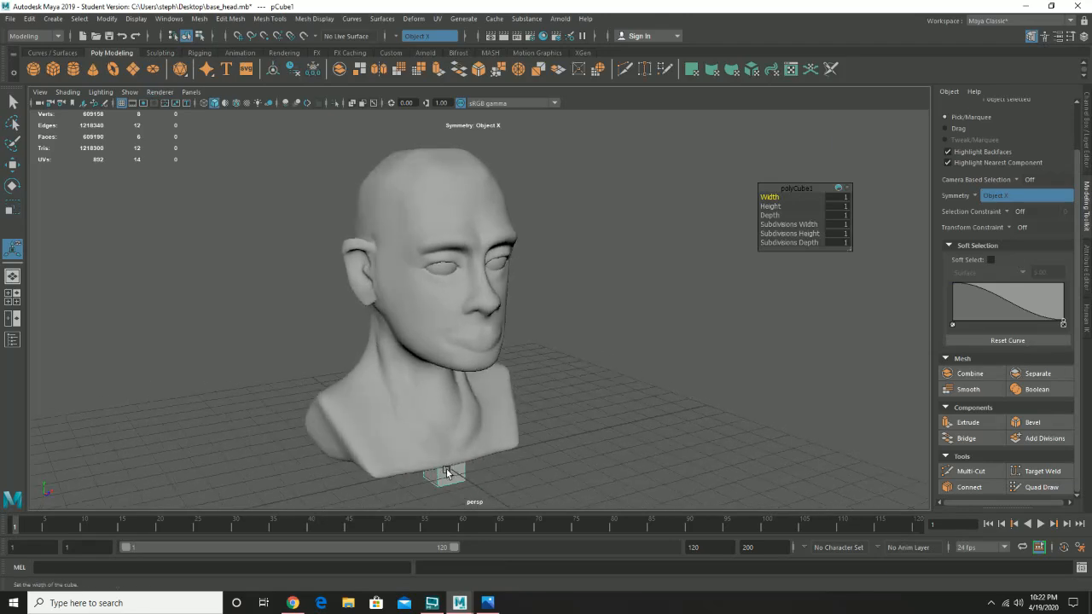
{"action": "key", "text": "w"}
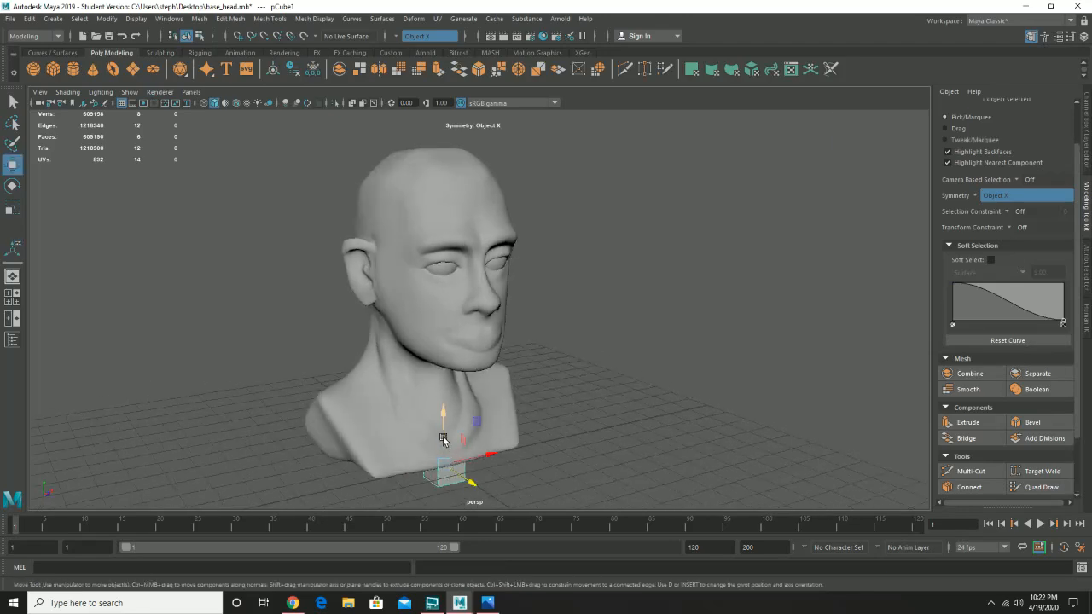
{"action": "left_click_drag", "start_coordinate": [443, 431], "coordinate": [424, 118]}
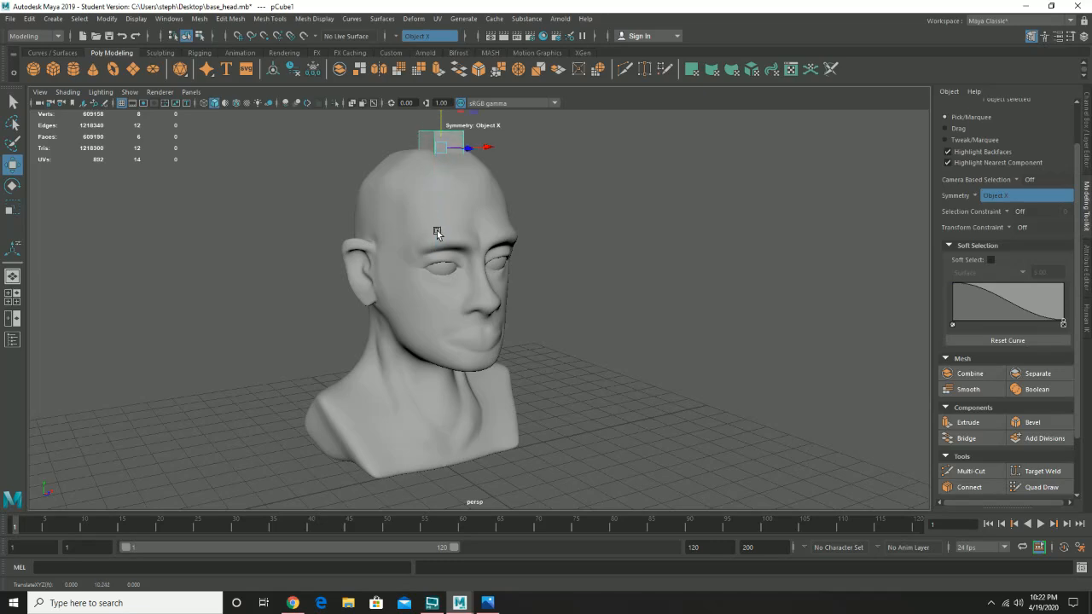
Slide the cube backward along its depth axis until it is clear of the head
{"action": "middle_click_drag", "start_coordinate": [437, 231], "coordinate": [466, 397], "text": "alt"}
{"action": "left_click_drag", "start_coordinate": [466, 397], "coordinate": [527, 398], "text": "alt"}
{"action": "right_click_drag", "start_coordinate": [527, 399], "coordinate": [592, 415], "text": "alt"}
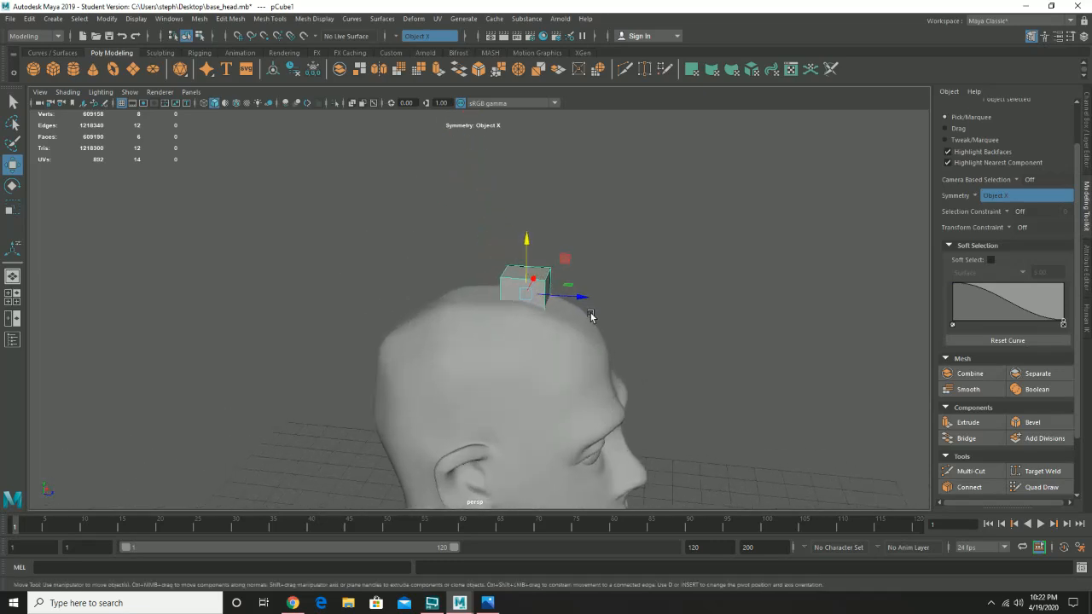
{"action": "left_click_drag", "start_coordinate": [592, 318], "coordinate": [333, 281], "text": "alt"}
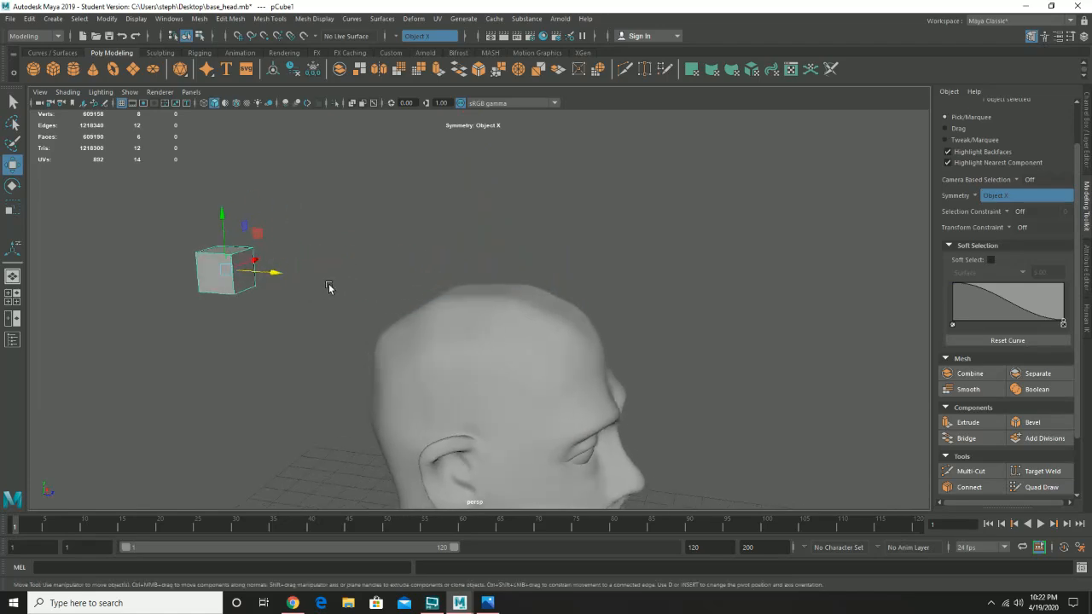
Select the head and build up the crown with the Foamy tool at size 0.5
{"action": "left_click", "coordinate": [170, 51]}
{"action": "left_click", "coordinate": [541, 367]}
{"action": "left_click_drag", "start_coordinate": [541, 368], "coordinate": [465, 321], "text": "alt"}
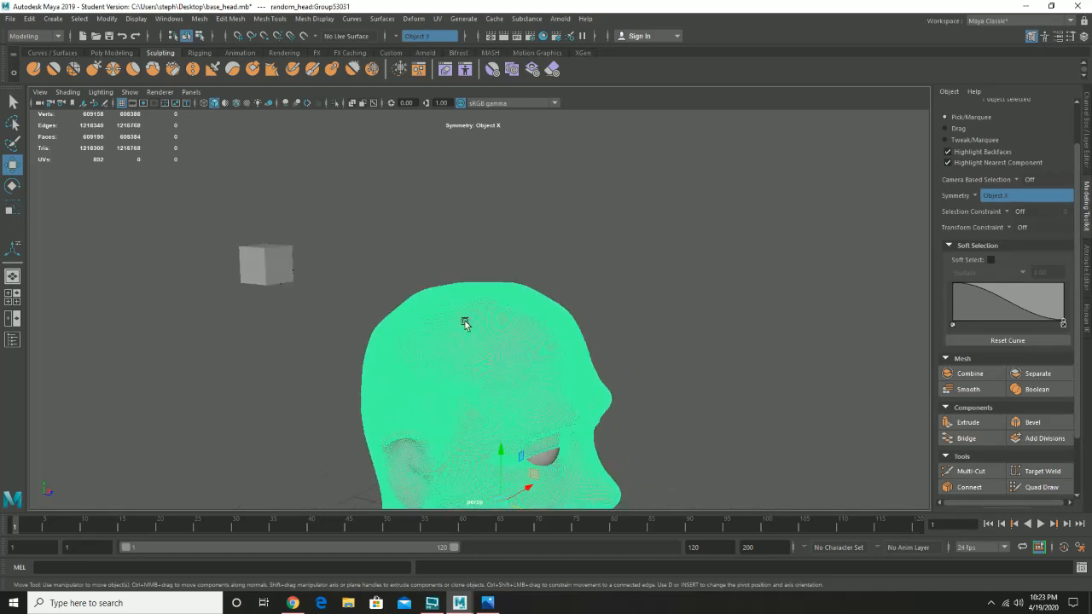
{"action": "left_click", "coordinate": [152, 70]}
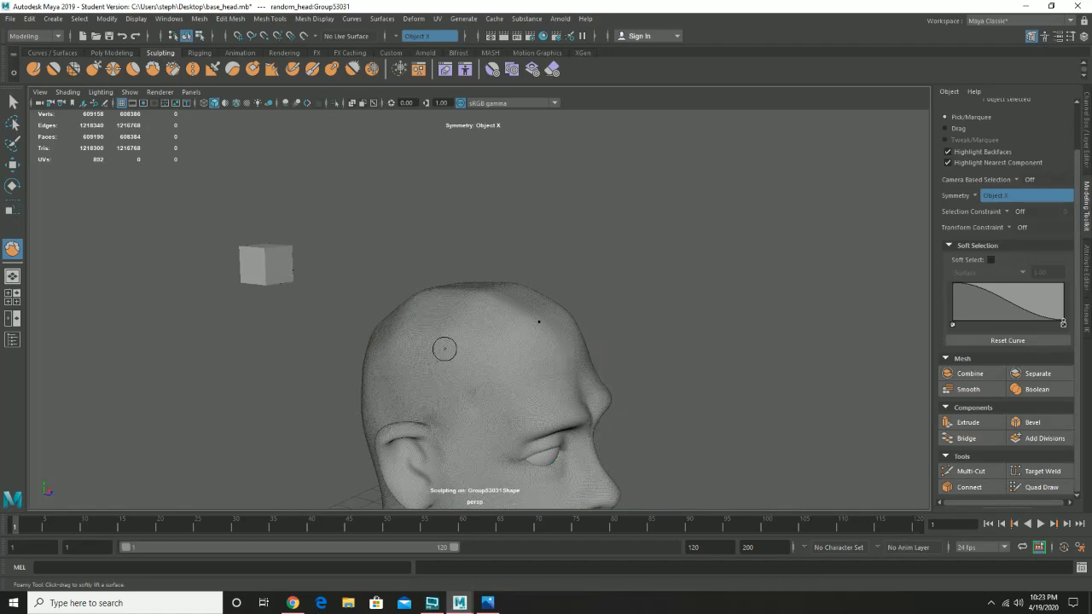
{"action": "left_click_drag", "start_coordinate": [462, 351], "coordinate": [434, 337], "text": "alt"}
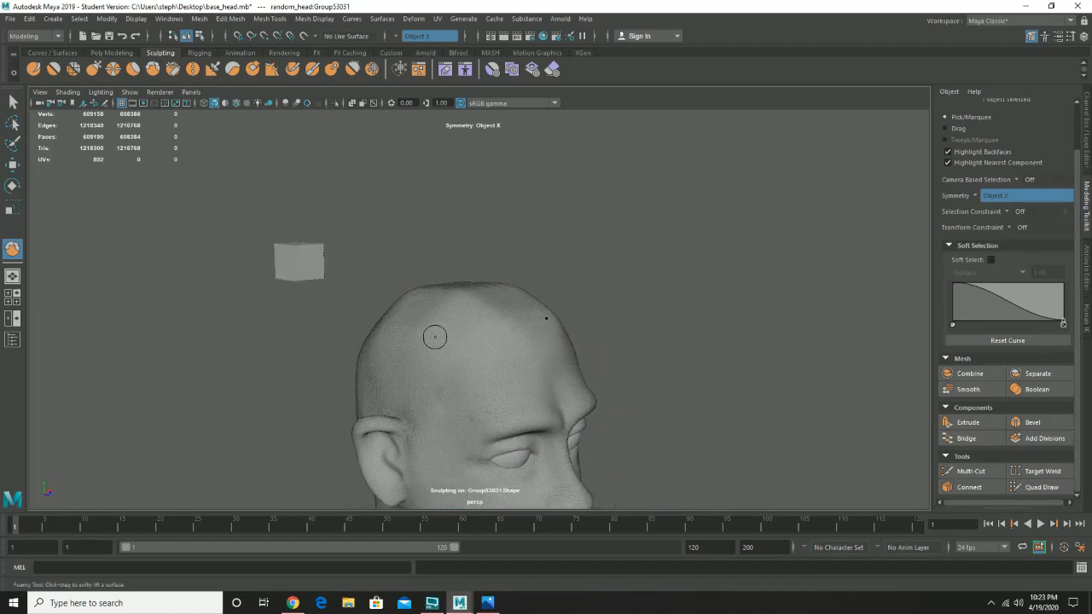
{"action": "double_click", "coordinate": [12, 249]}
{"action": "left_click_drag", "start_coordinate": [153, 151], "coordinate": [126, 150]}
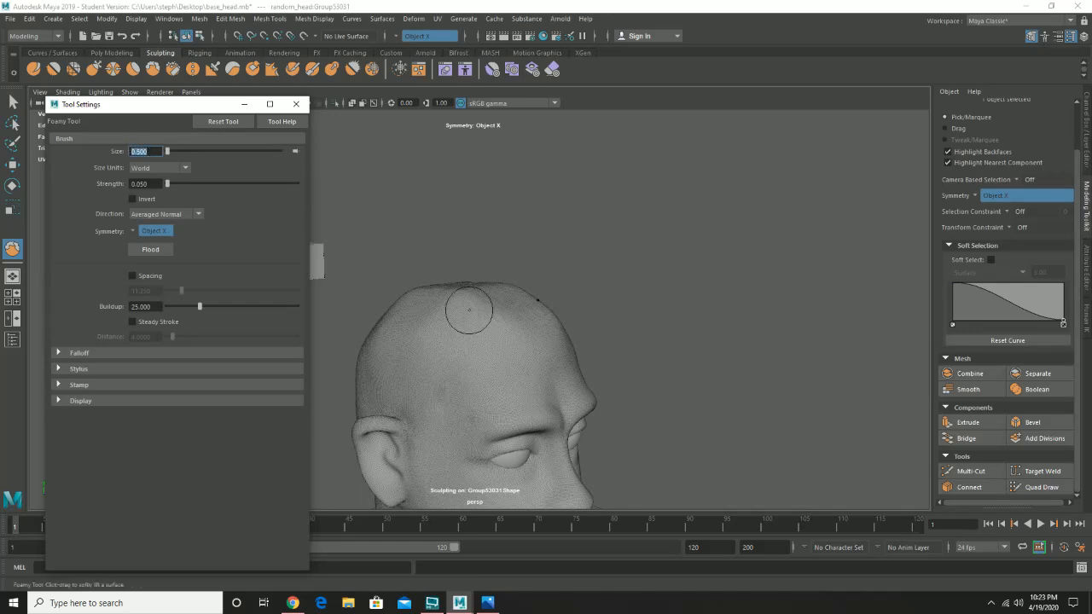
{"action": "left_click", "coordinate": [444, 327]}
{"action": "left_click_drag", "start_coordinate": [454, 296], "coordinate": [478, 310], "text": "alt"}
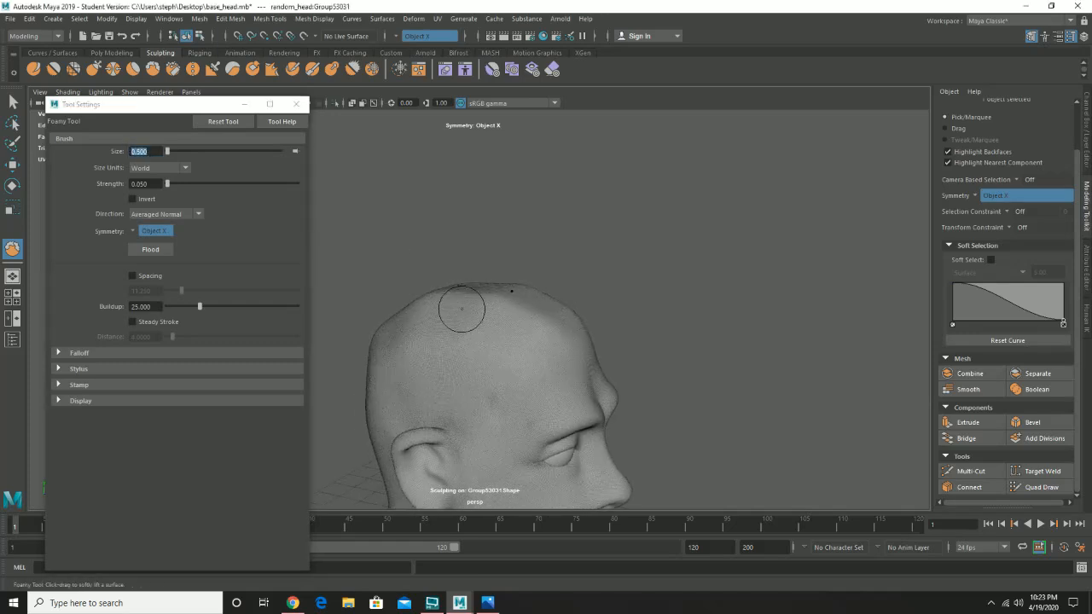
Raise the Foamy strength to 1 and finally 5, building up the top of the skull
{"action": "left_click_drag", "start_coordinate": [160, 183], "coordinate": [99, 180]}
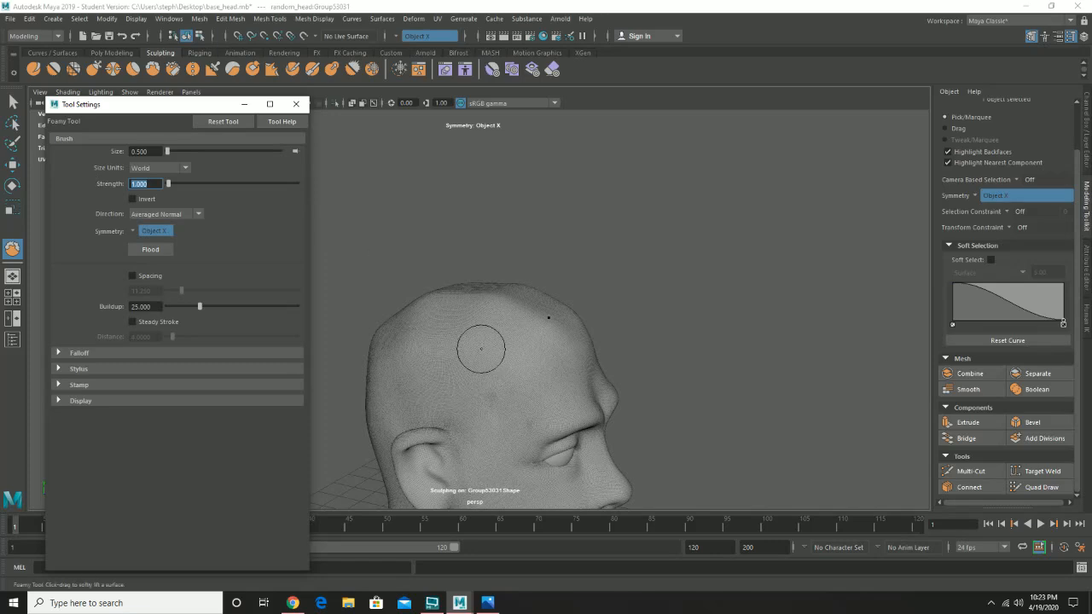
{"action": "left_click", "coordinate": [480, 321]}
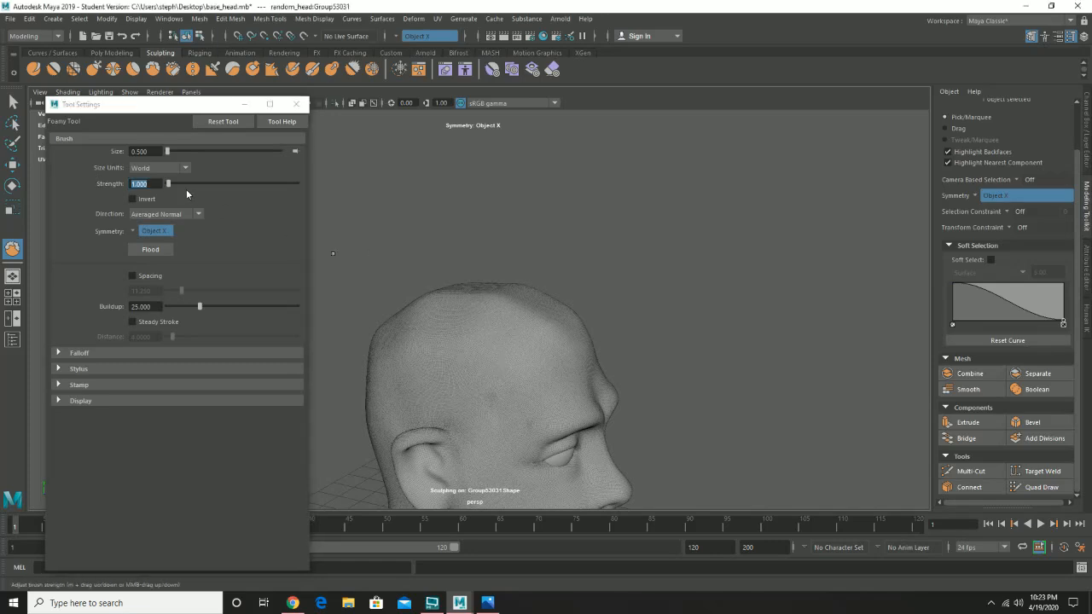
{"action": "left_click", "coordinate": [162, 189]}
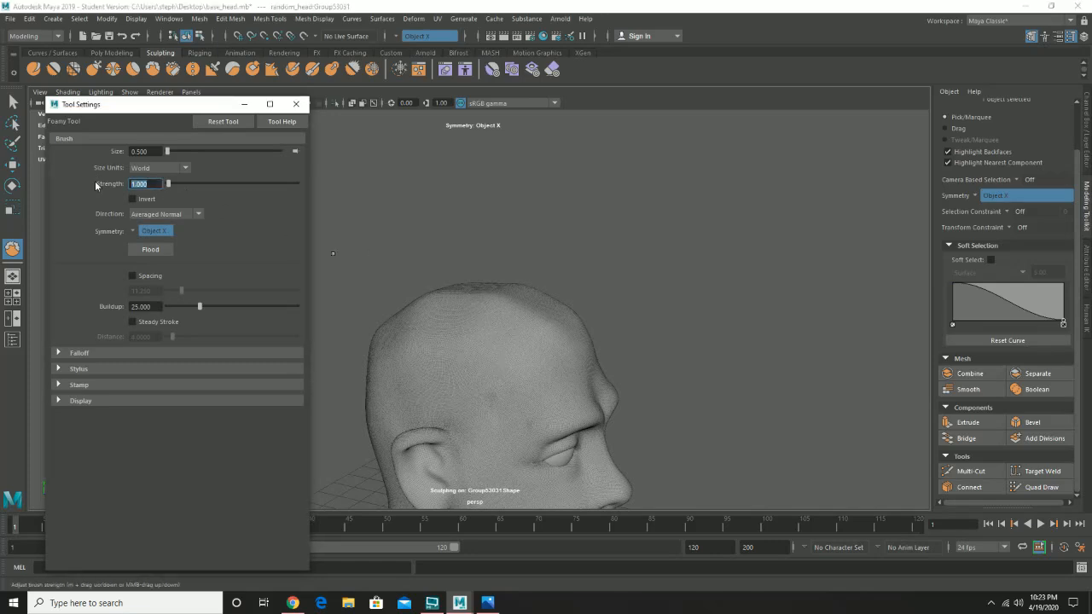
{"action": "type", "text": "5"}
{"action": "key", "text": "Return"}
{"action": "left_click", "coordinate": [511, 314]}
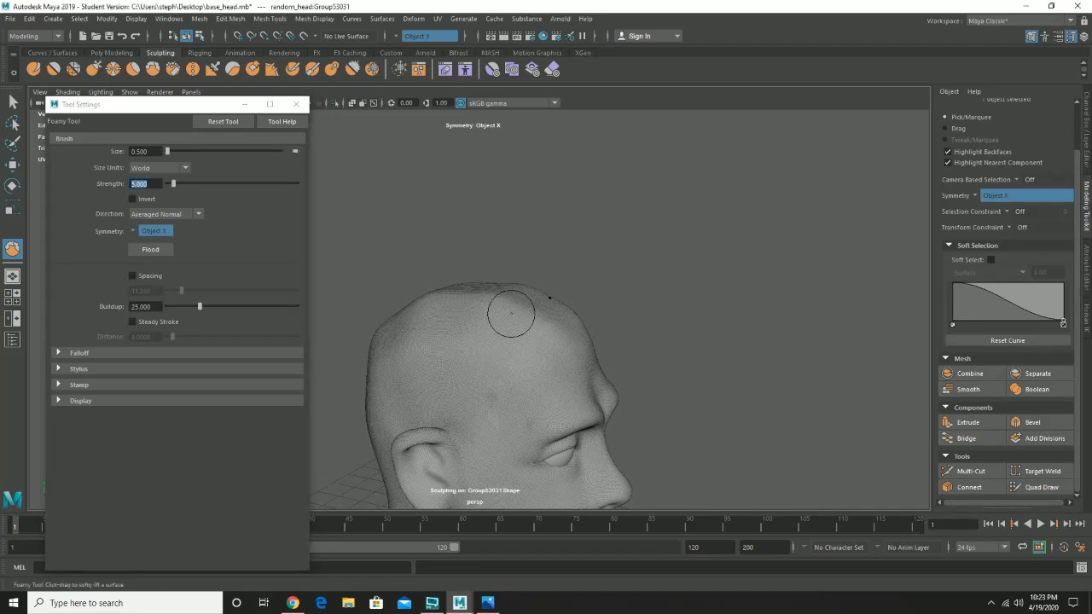
{"action": "left_click_drag", "start_coordinate": [447, 319], "coordinate": [541, 333], "text": "alt"}
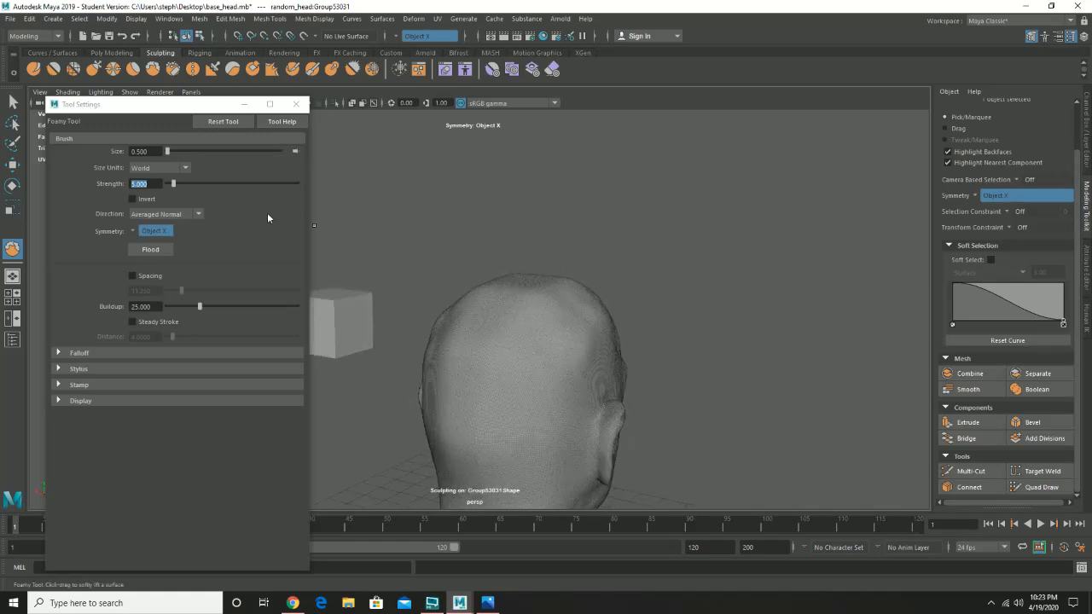
Set the Foamy size to 1 and fill out the back and side of the skull
{"action": "left_click_drag", "start_coordinate": [153, 151], "coordinate": [97, 153]}
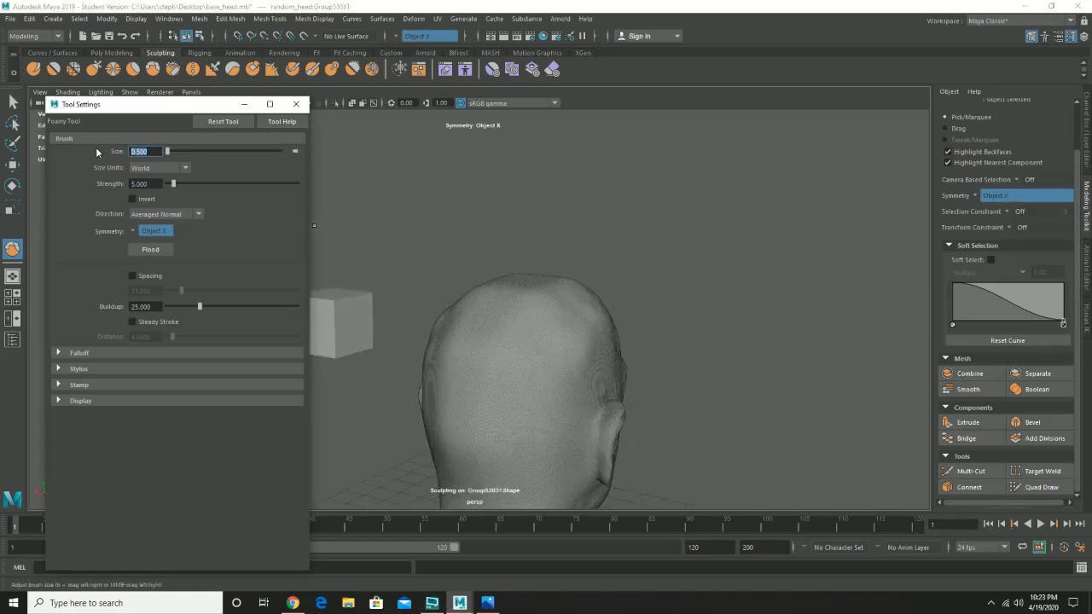
{"action": "mouse_move", "coordinate": [524, 321]}
{"action": "left_mouse_down"}
{"action": "mouse_move", "coordinate": [523, 352]}
{"action": "mouse_move", "coordinate": [419, 342]}
{"action": "left_mouse_up"}
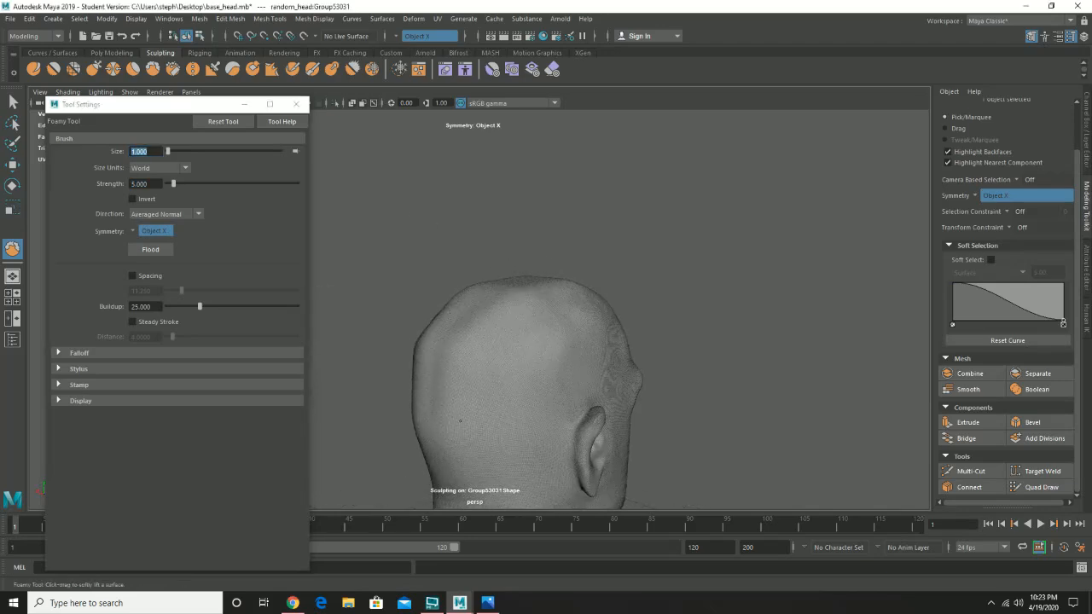
{"action": "left_click_drag", "start_coordinate": [414, 412], "coordinate": [444, 411], "text": "alt"}
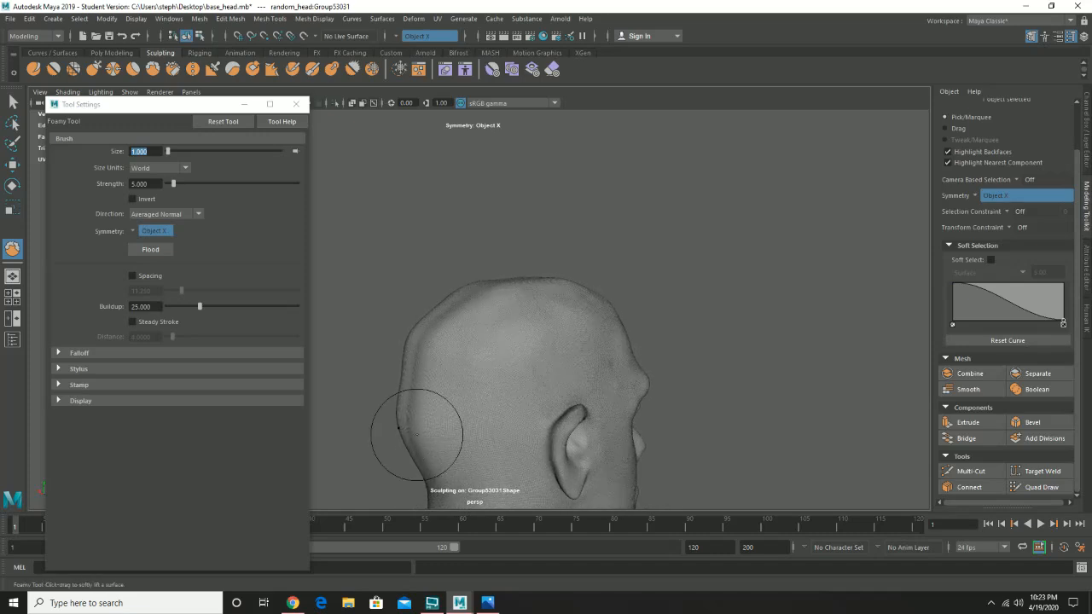
{"action": "mouse_move", "coordinate": [544, 319]}
{"action": "left_mouse_down", "text": "alt"}
{"action": "mouse_move", "coordinate": [413, 333]}
{"action": "mouse_move", "coordinate": [535, 305]}
{"action": "mouse_move", "coordinate": [480, 317]}
{"action": "mouse_move", "coordinate": [555, 326]}
{"action": "left_mouse_up", "text": "alt"}
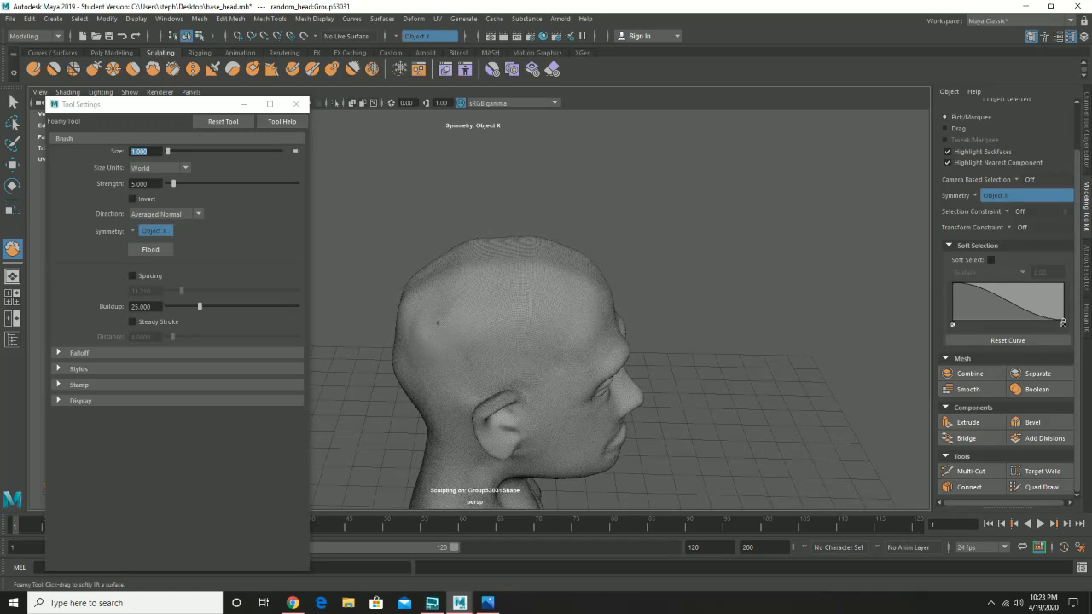
{"action": "mouse_move", "coordinate": [438, 323]}
{"action": "left_mouse_down", "text": "alt"}
{"action": "mouse_move", "coordinate": [480, 313]}
{"action": "mouse_move", "coordinate": [433, 298]}
{"action": "mouse_move", "coordinate": [692, 217]}
{"action": "mouse_move", "coordinate": [644, 241]}
{"action": "left_mouse_up", "text": "alt"}
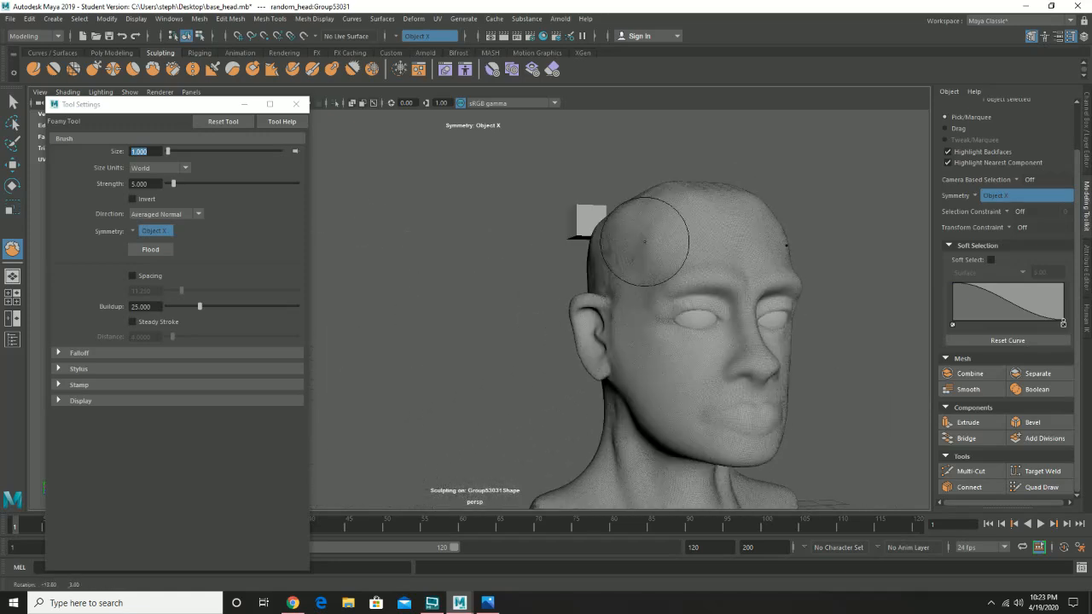
Save the scene to the Desktop under the new name backup, accepting the student version notice
{"action": "left_click", "coordinate": [10, 18]}
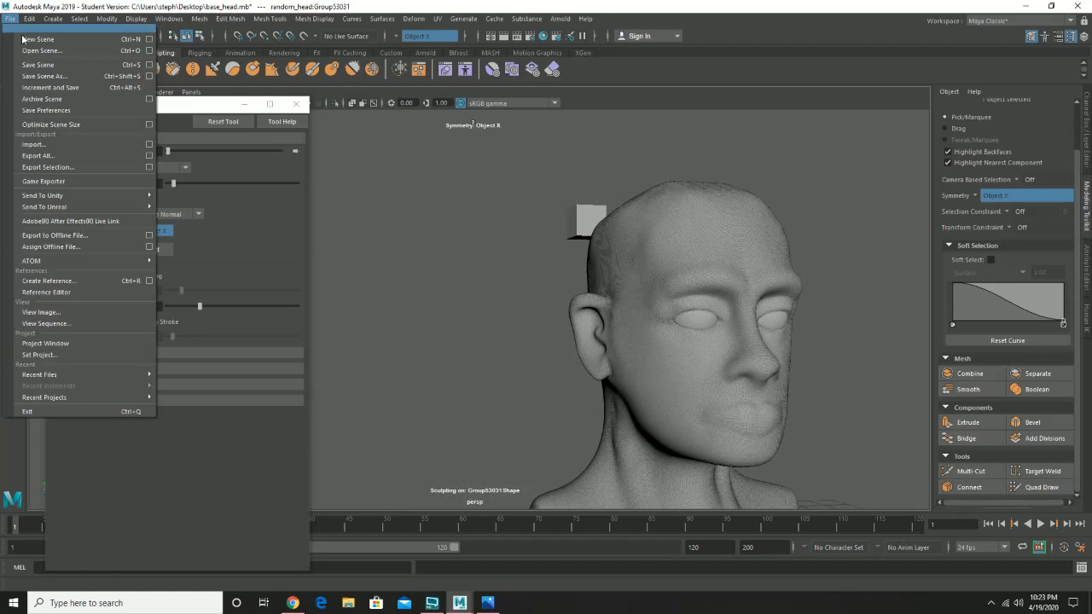
{"action": "left_click", "coordinate": [56, 77]}
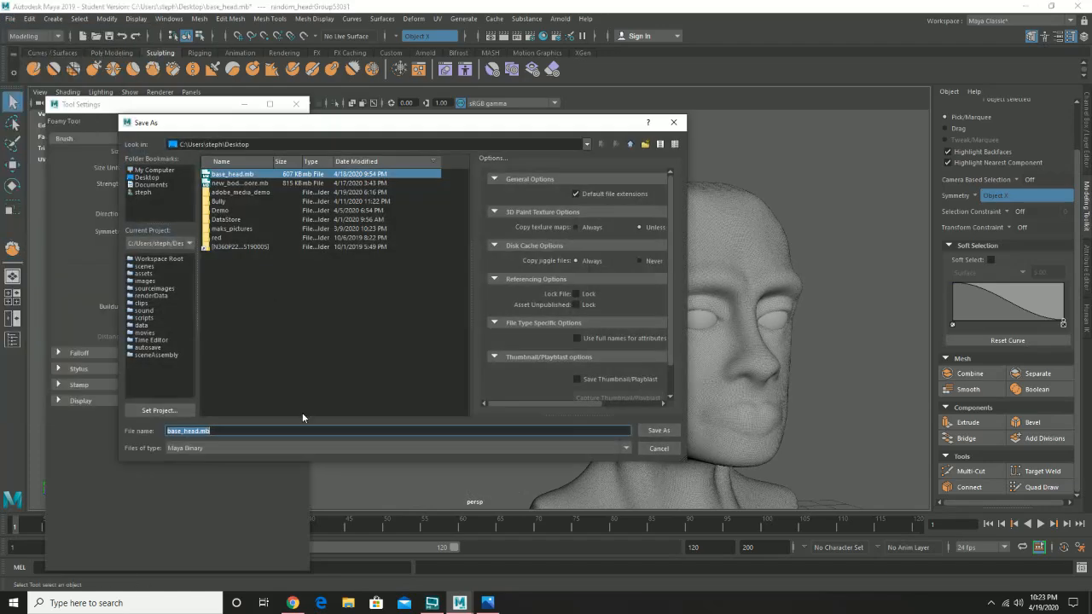
{"action": "type", "text": "backup"}
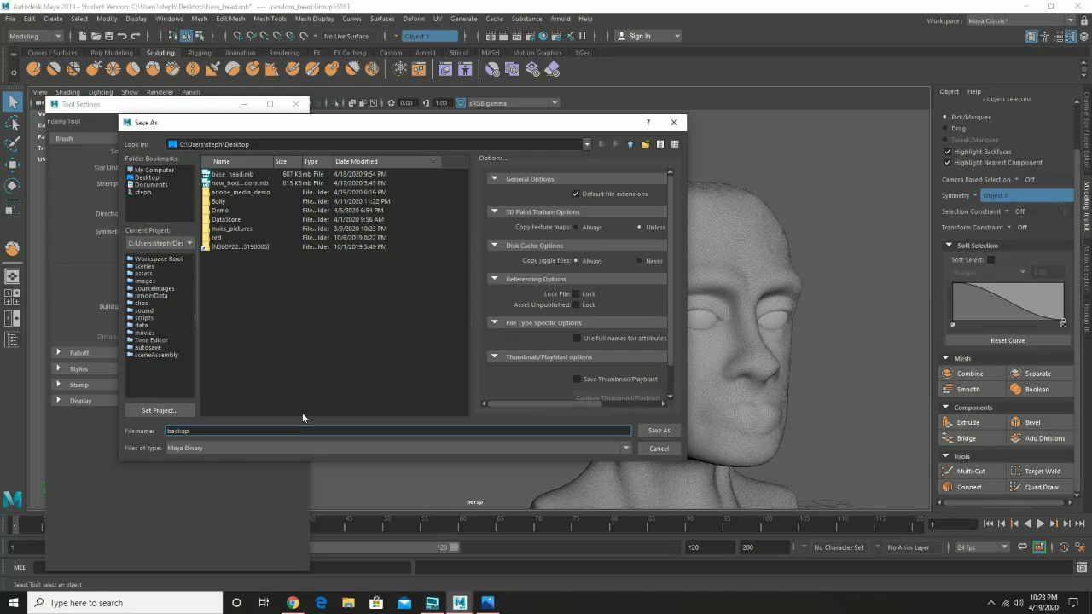
{"action": "key", "text": "Return"}
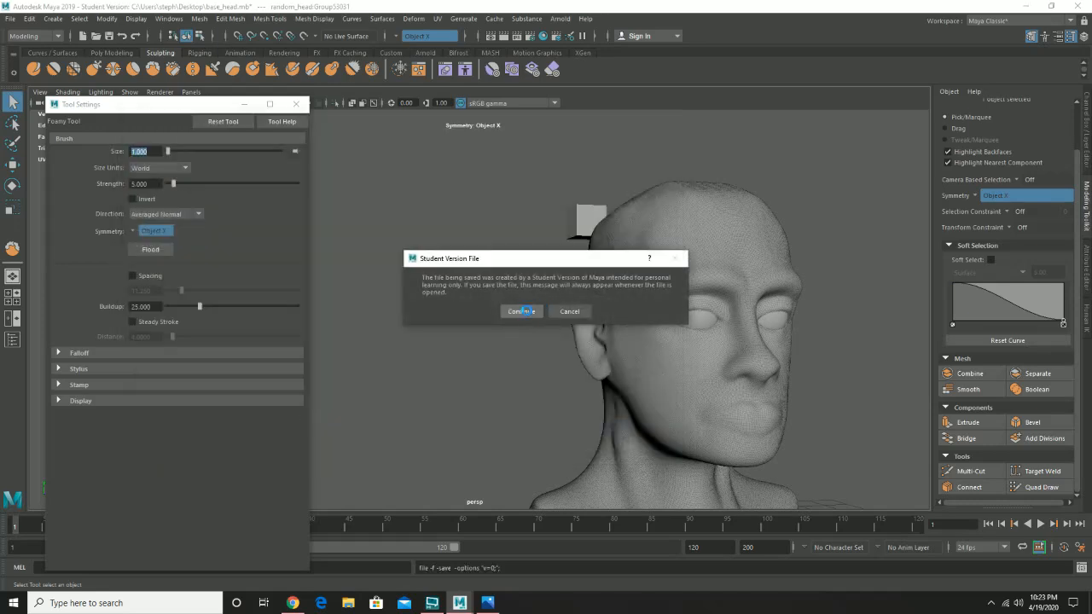
{"action": "left_click", "coordinate": [526, 312]}
Select the cube behind the head and move it forward onto the top of the skull
{"action": "mouse_move", "coordinate": [597, 312]}
{"action": "left_mouse_down", "text": "alt"}
{"action": "mouse_move", "coordinate": [543, 310]}
{"action": "mouse_move", "coordinate": [594, 316]}
{"action": "left_mouse_up", "text": "alt"}
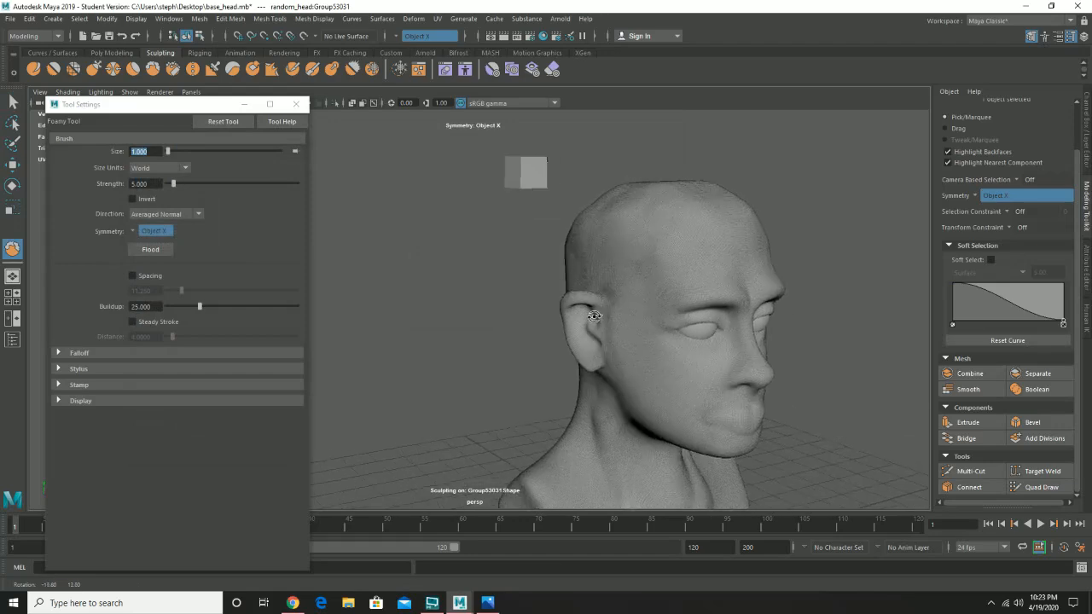
{"action": "middle_click_drag", "start_coordinate": [670, 274], "coordinate": [506, 362], "text": "alt"}
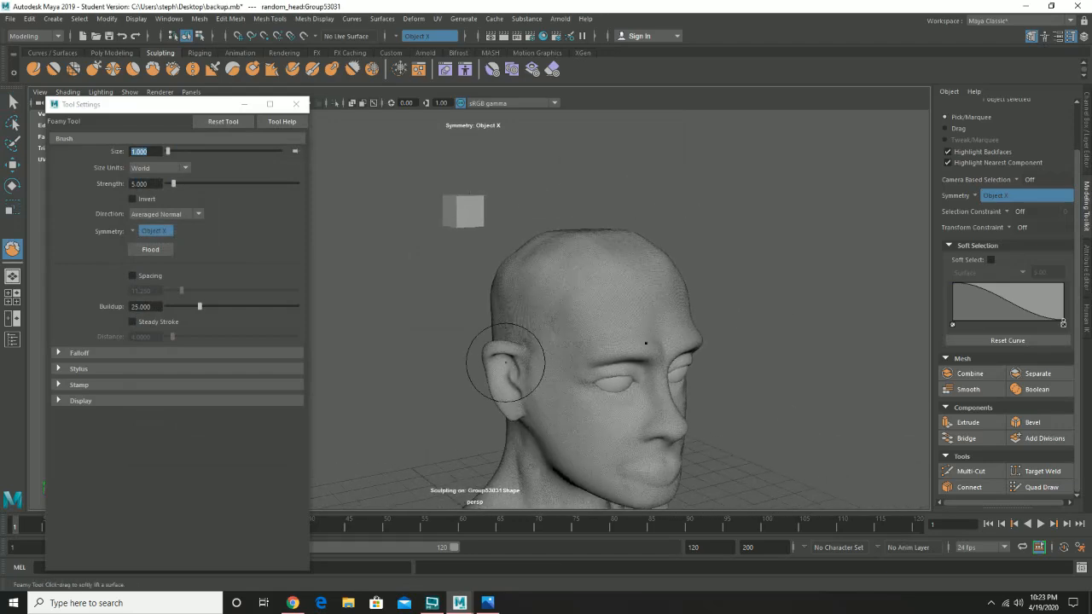
{"action": "left_click_drag", "start_coordinate": [506, 362], "coordinate": [448, 243], "text": "alt"}
{"action": "key", "text": "w"}
{"action": "left_click", "coordinate": [357, 177]}
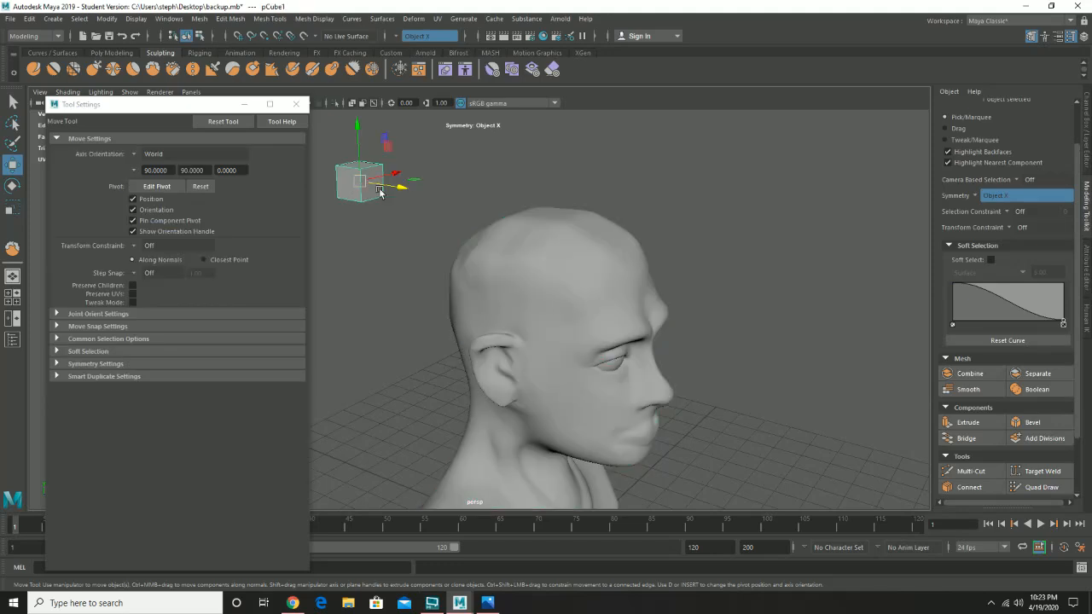
{"action": "left_click_drag", "start_coordinate": [399, 190], "coordinate": [649, 218]}
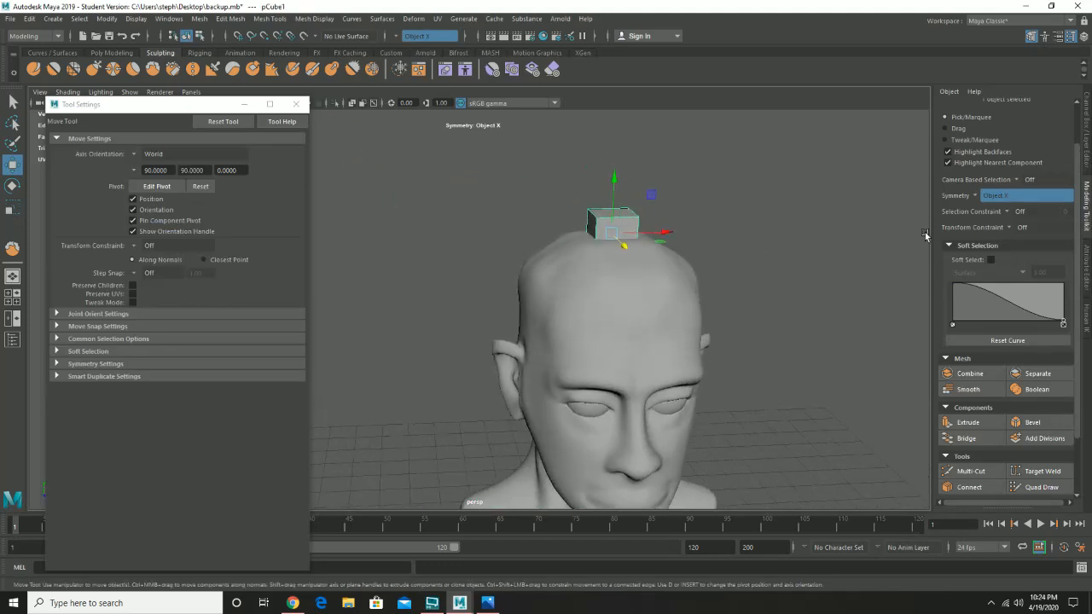
Pull the cube's side faces outward symmetrically and extend its back face rearward so the block covers the top of the skull
{"action": "right_click_drag", "start_coordinate": [628, 219], "coordinate": [629, 249]}
{"action": "left_click", "coordinate": [593, 229]}
{"action": "mouse_move", "coordinate": [593, 229]}
{"action": "left_mouse_down"}
{"action": "mouse_move", "coordinate": [568, 237]}
{"action": "mouse_move", "coordinate": [582, 243]}
{"action": "left_mouse_up"}
{"action": "left_click_drag", "start_coordinate": [544, 199], "coordinate": [540, 221]}
{"action": "left_click_drag", "start_coordinate": [640, 229], "coordinate": [412, 300], "text": "alt"}
{"action": "left_click", "coordinate": [359, 273]}
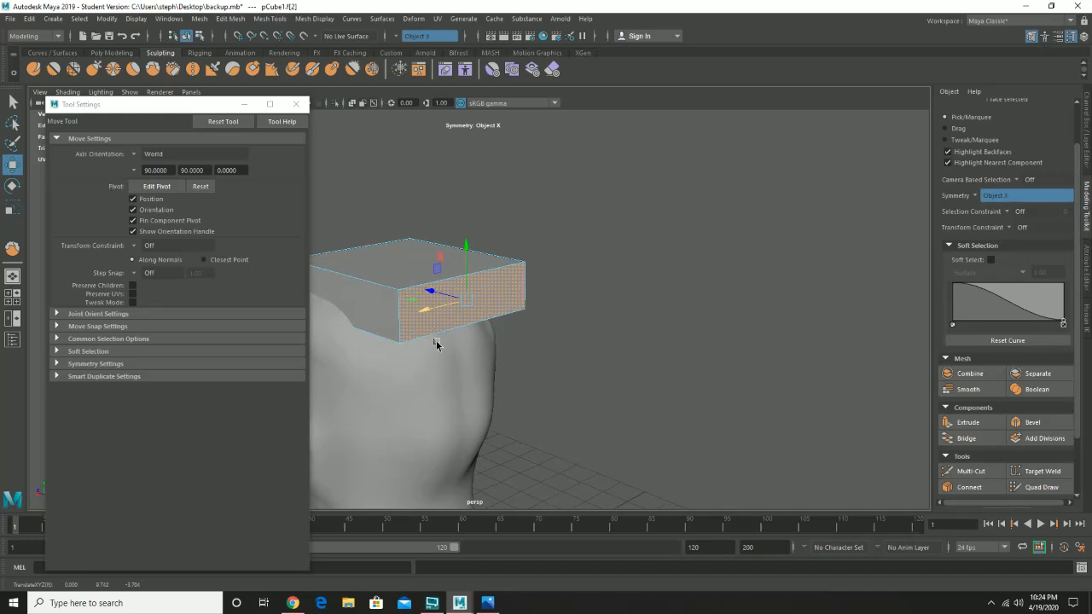
{"action": "left_click_drag", "start_coordinate": [439, 341], "coordinate": [537, 300], "text": "alt"}
{"action": "left_click", "coordinate": [462, 265]}
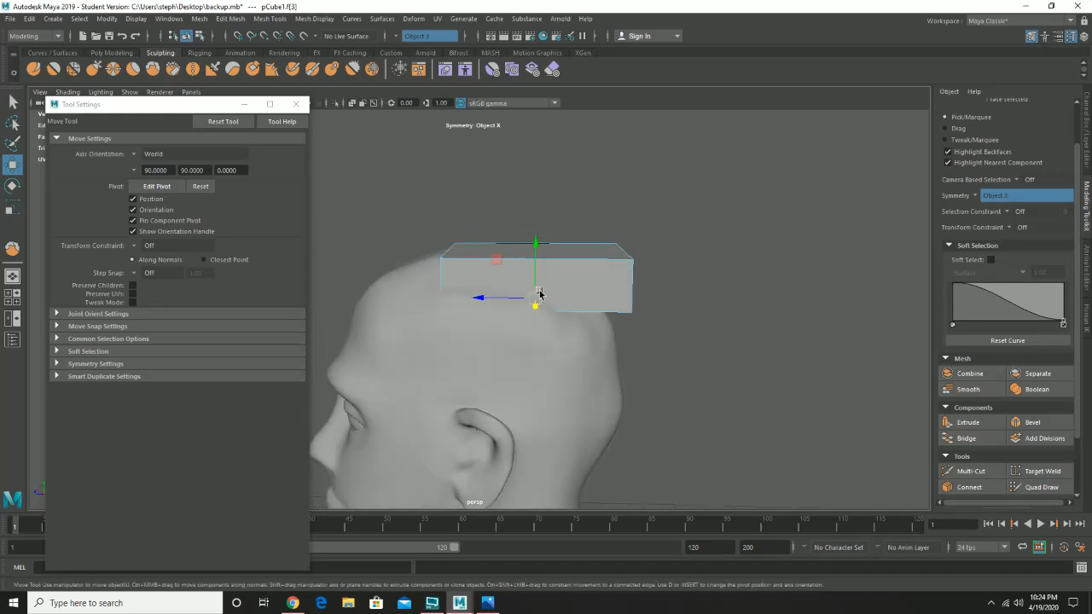
Insert an edge loop across the block's width at the middle of its length, and undo the accidental selection of the head
{"action": "right_click_drag", "start_coordinate": [539, 289], "coordinate": [506, 283]}
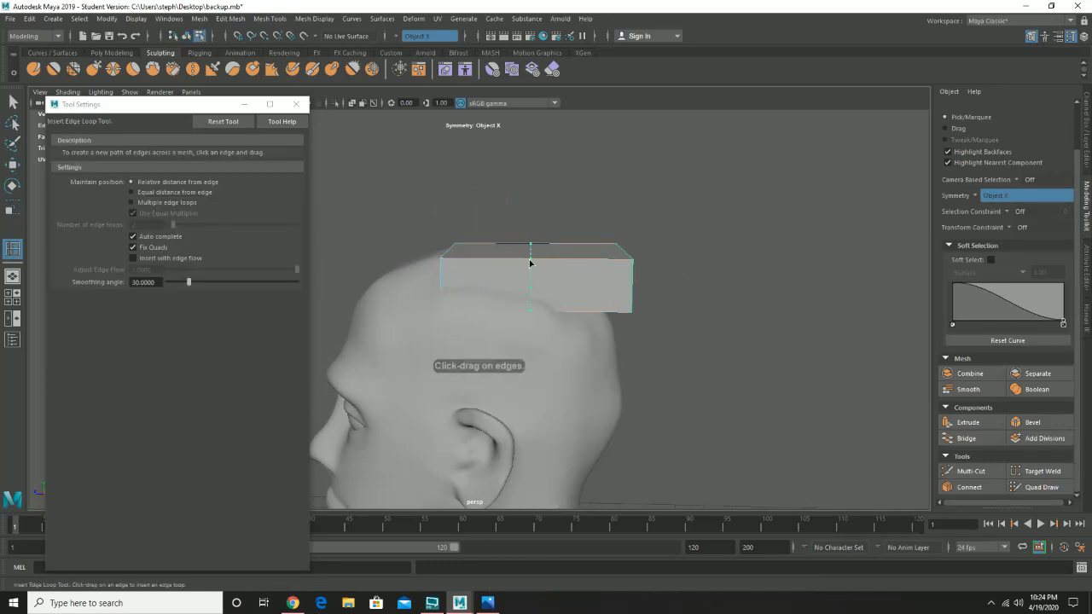
{"action": "left_click", "coordinate": [530, 263]}
{"action": "left_click_drag", "start_coordinate": [427, 281], "coordinate": [605, 269], "text": "alt"}
{"action": "left_click", "coordinate": [609, 251]}
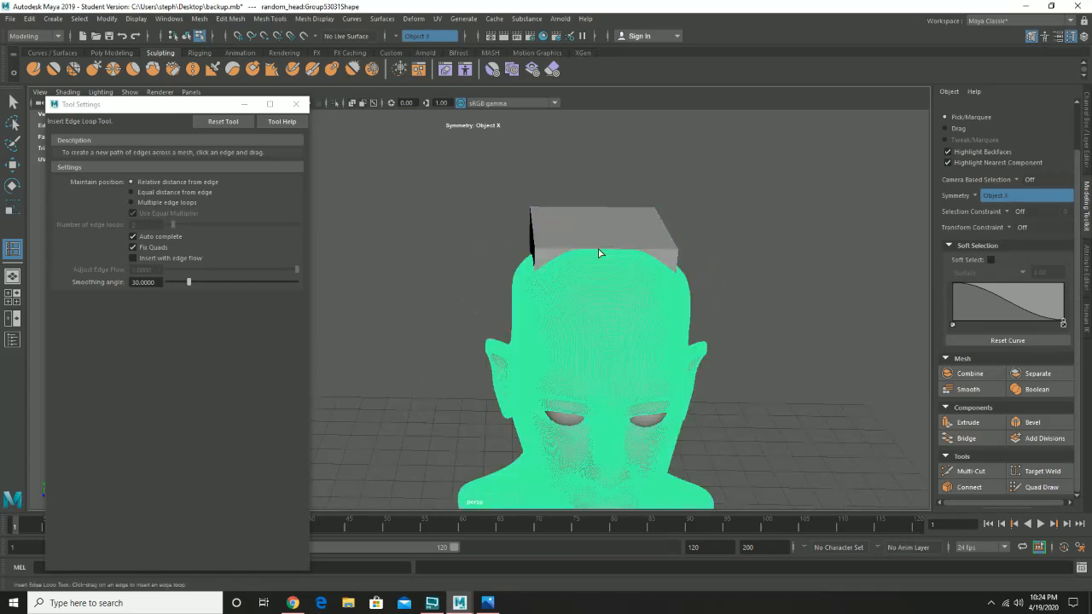
{"action": "key", "text": "ctrl+z"}
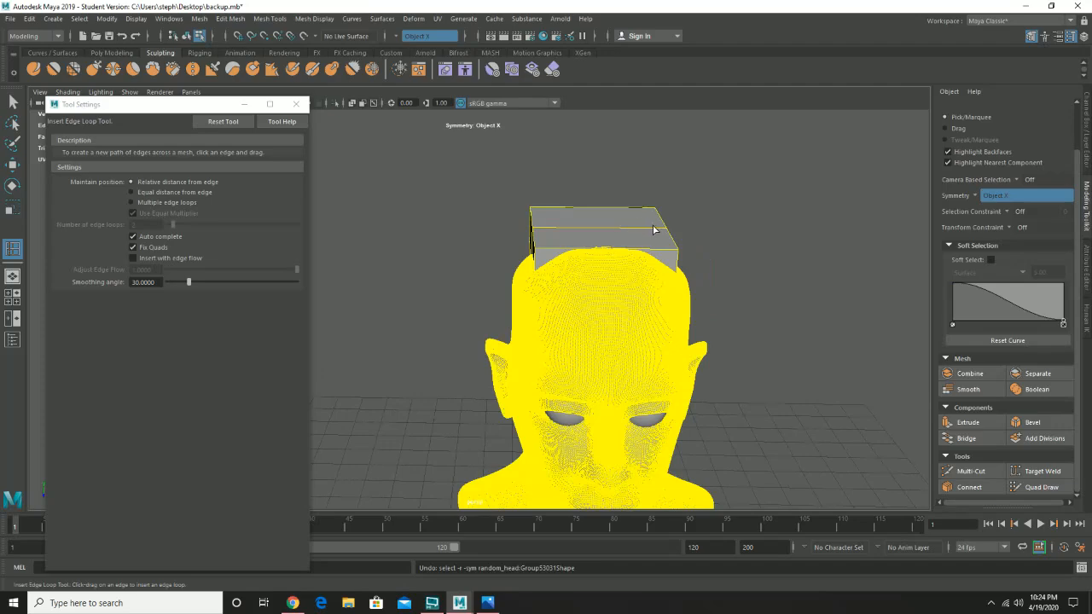
Leave the Insert Edge Loop tool, return to object selection and reselect the block on the head
{"action": "left_click", "coordinate": [13, 101]}
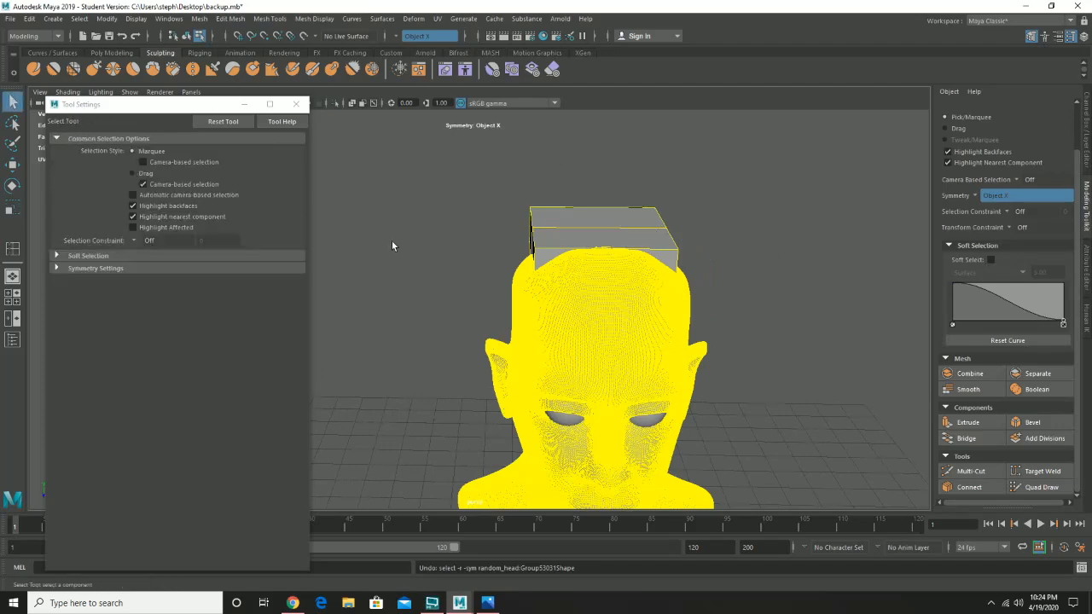
{"action": "left_click_drag", "start_coordinate": [494, 228], "coordinate": [657, 251], "text": "alt"}
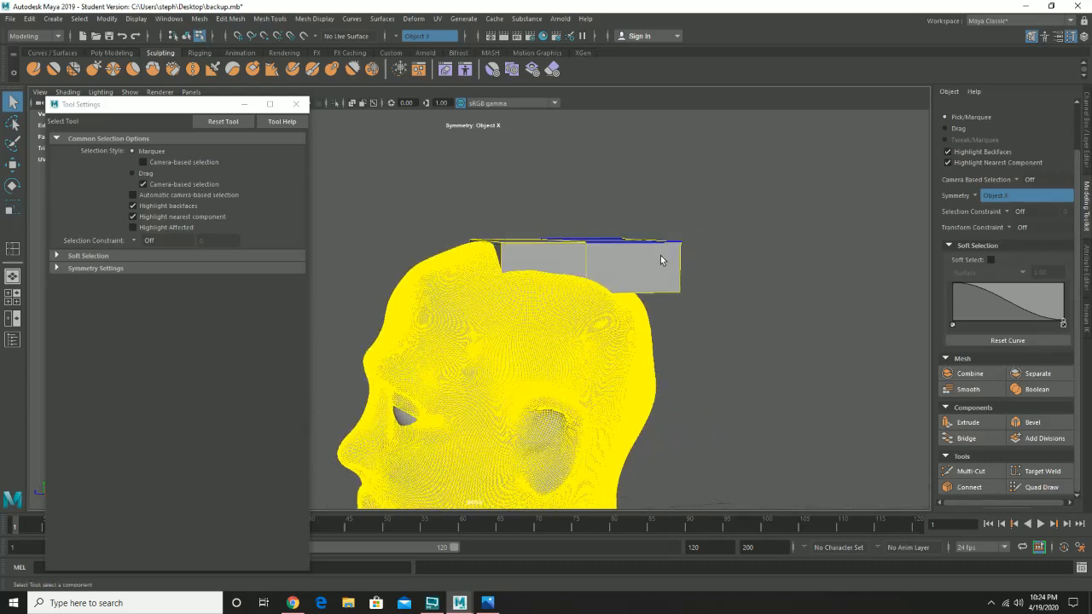
{"action": "right_click_drag", "start_coordinate": [661, 260], "coordinate": [695, 228]}
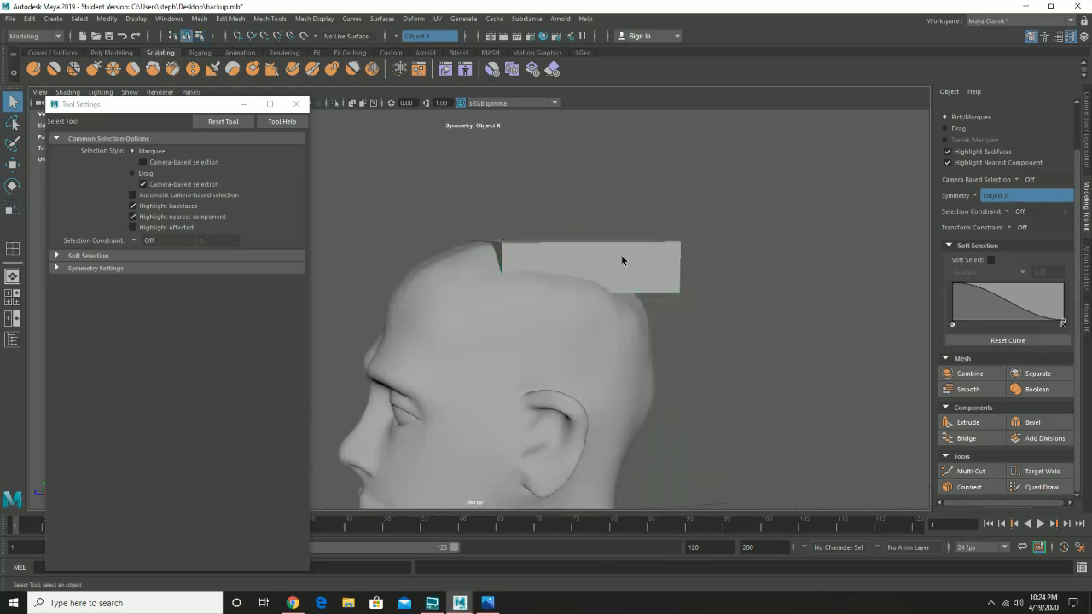
{"action": "left_click", "coordinate": [621, 260]}
{"action": "left_click_drag", "start_coordinate": [621, 260], "coordinate": [532, 249], "text": "alt"}
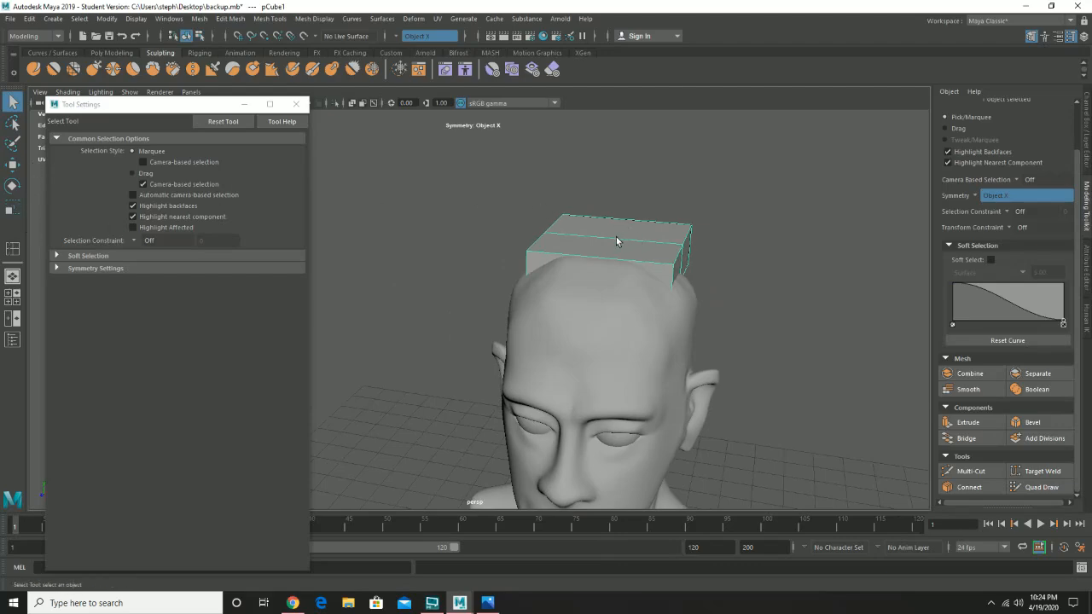
Try to insert a front-to-back edge loop in the block with symmetry on and off, and undo back to the selected block
{"action": "right_click_drag", "start_coordinate": [619, 245], "coordinate": [550, 255], "text": "shift"}
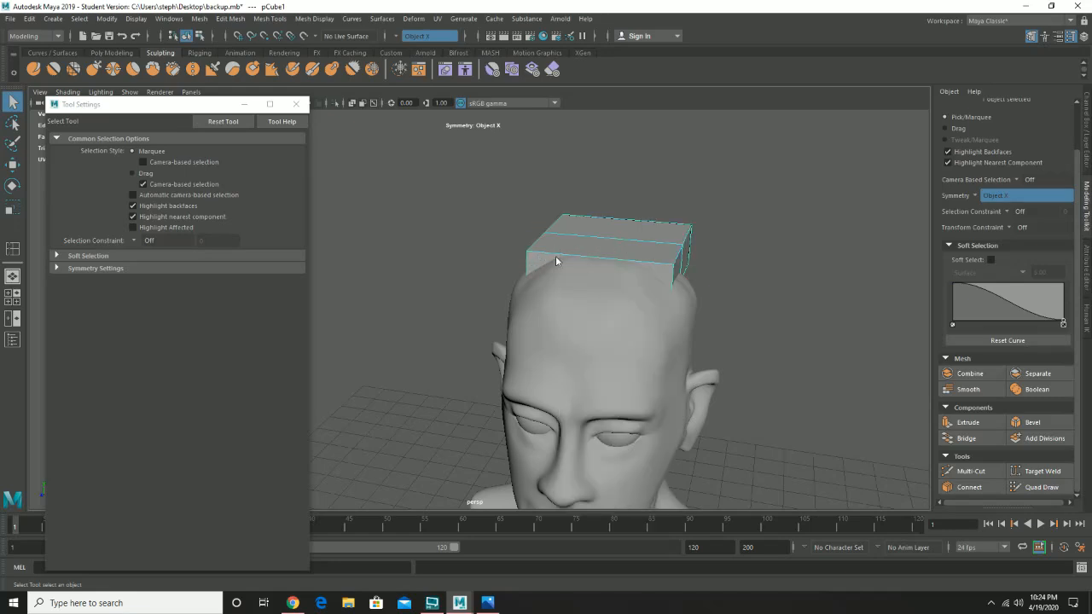
{"action": "left_click", "coordinate": [613, 242]}
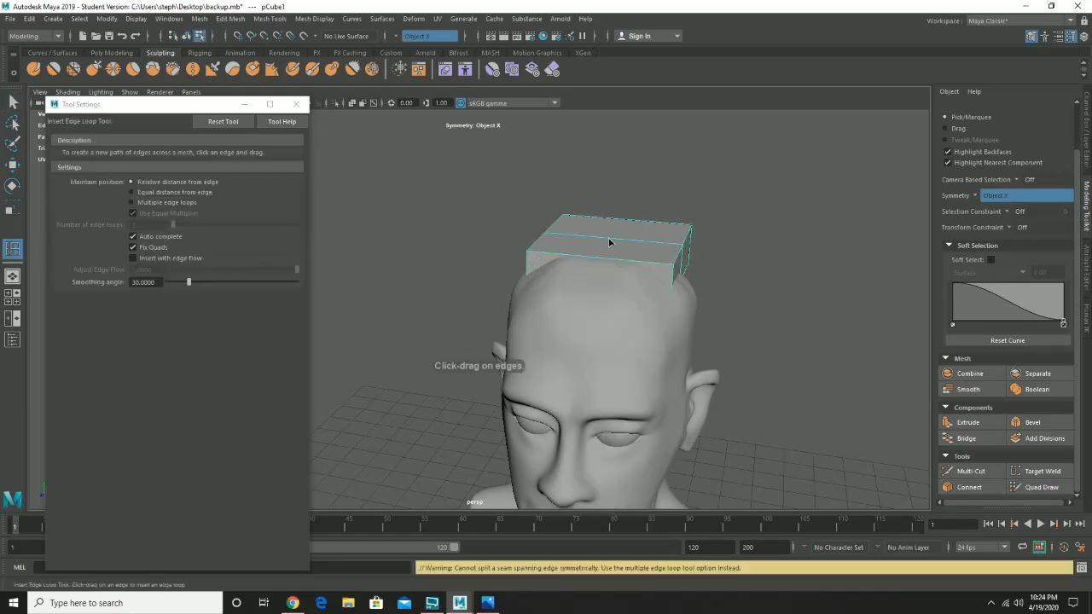
{"action": "left_click", "coordinate": [972, 197]}
{"action": "left_click", "coordinate": [990, 203]}
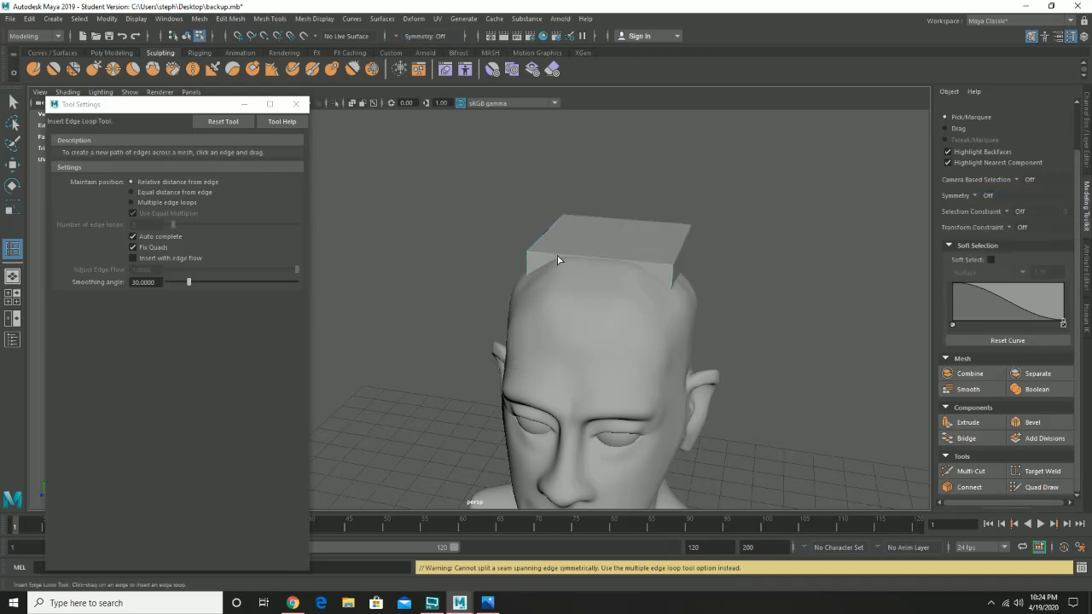
{"action": "left_click", "coordinate": [591, 261]}
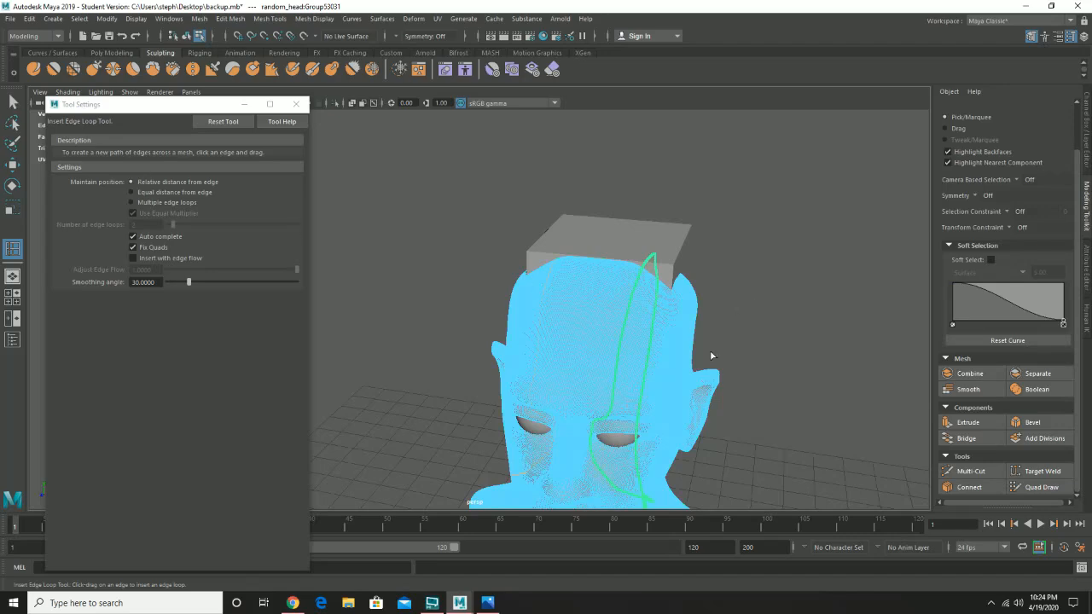
{"action": "left_click_drag", "start_coordinate": [693, 376], "coordinate": [723, 366]}
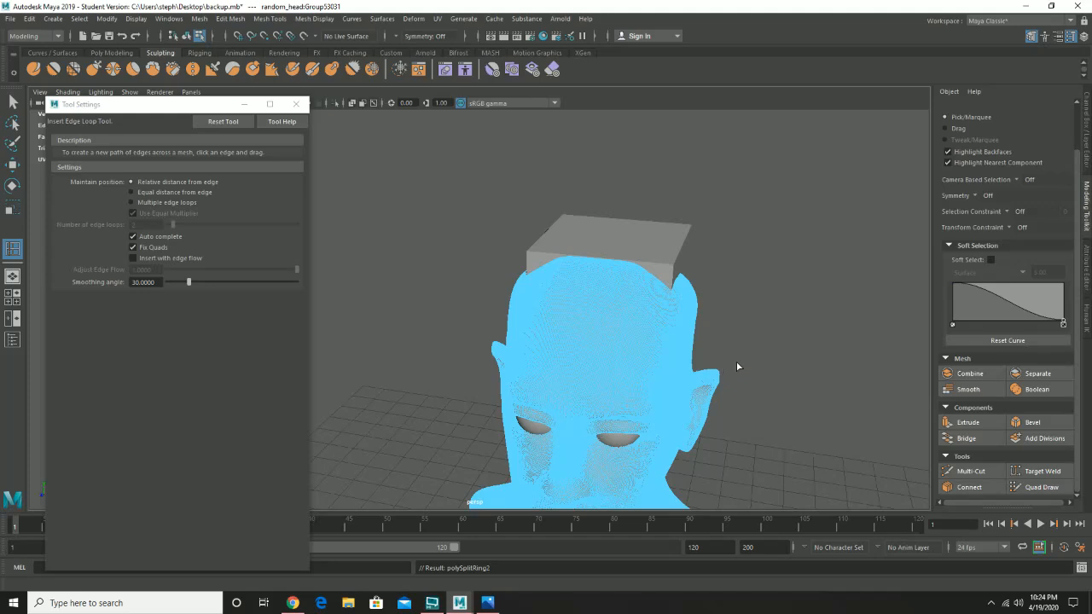
{"action": "key", "text": "q"}
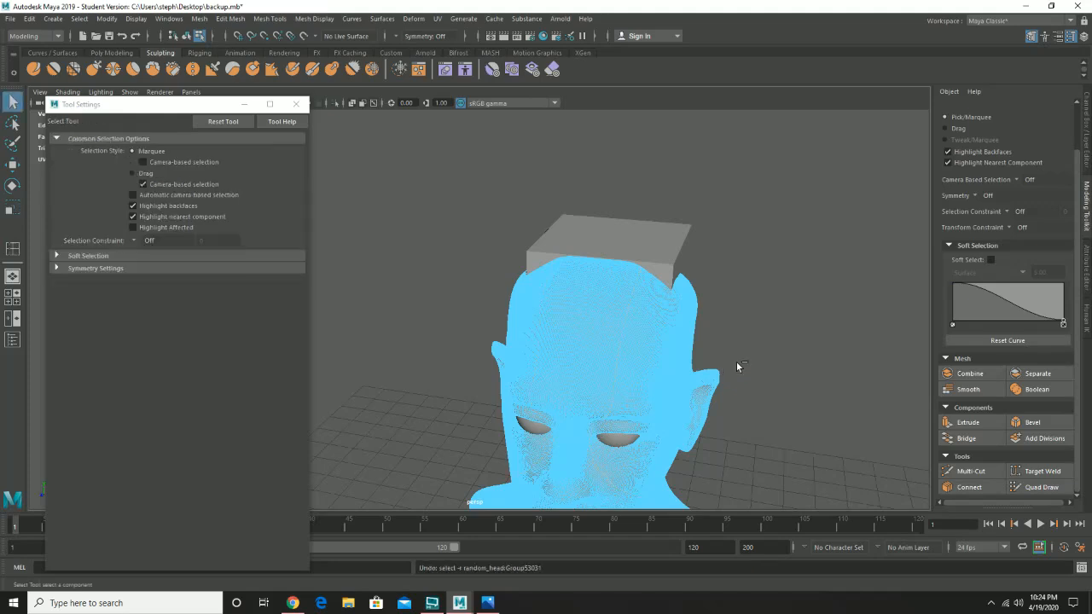
{"action": "key", "text": "ctrl+z"}
{"action": "left_click_drag", "start_coordinate": [736, 361], "coordinate": [585, 237], "text": "alt"}
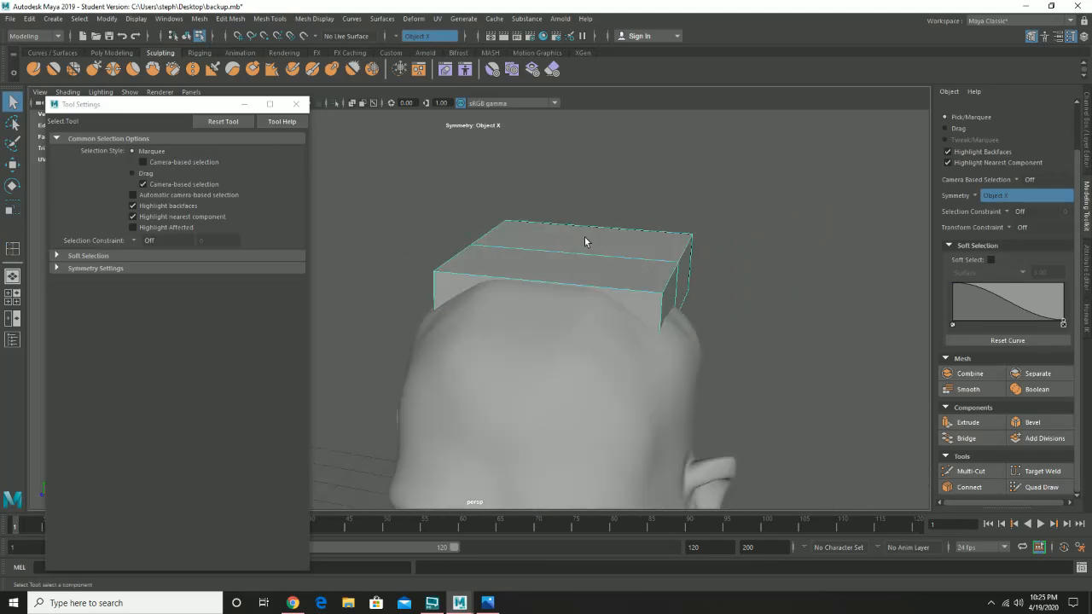
Turn symmetry off and set it back to Object X with the block selected
{"action": "key", "text": "w"}
{"action": "right_click_drag", "start_coordinate": [588, 259], "coordinate": [692, 245]}
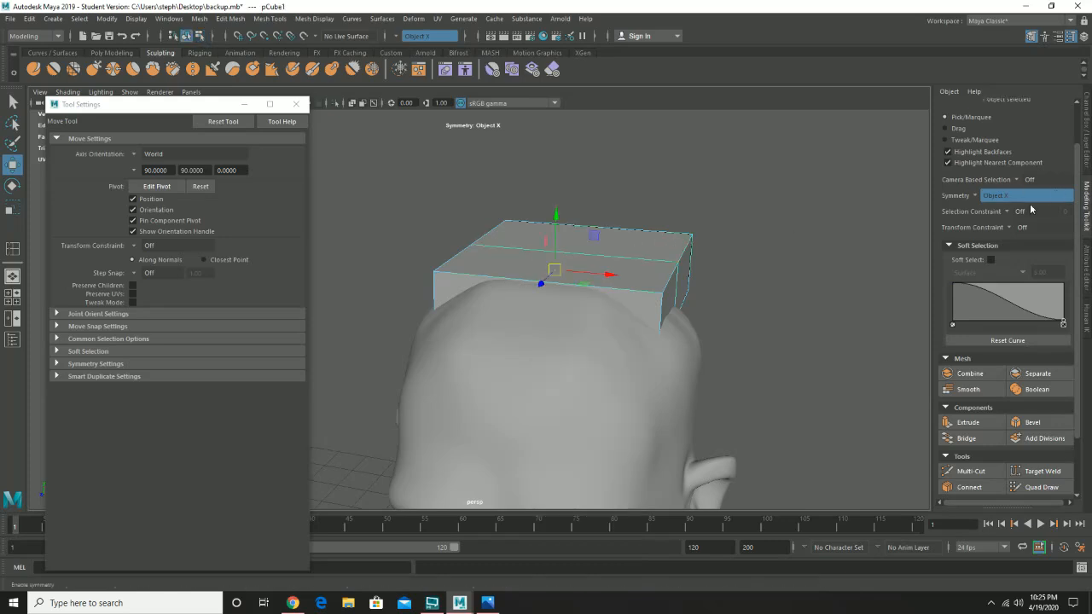
{"action": "left_click_drag", "start_coordinate": [675, 246], "coordinate": [534, 290], "text": "alt"}
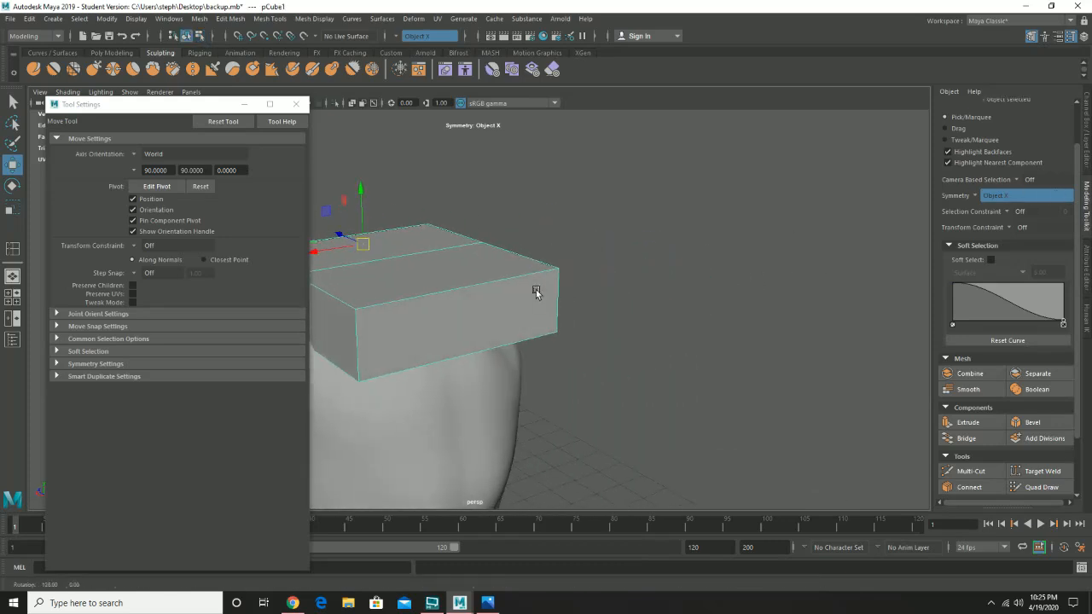
{"action": "left_click", "coordinate": [977, 197]}
{"action": "left_click", "coordinate": [993, 204]}
{"action": "left_click_drag", "start_coordinate": [448, 325], "coordinate": [571, 322], "text": "alt"}
{"action": "left_click_drag", "start_coordinate": [541, 273], "coordinate": [520, 272], "text": "alt"}
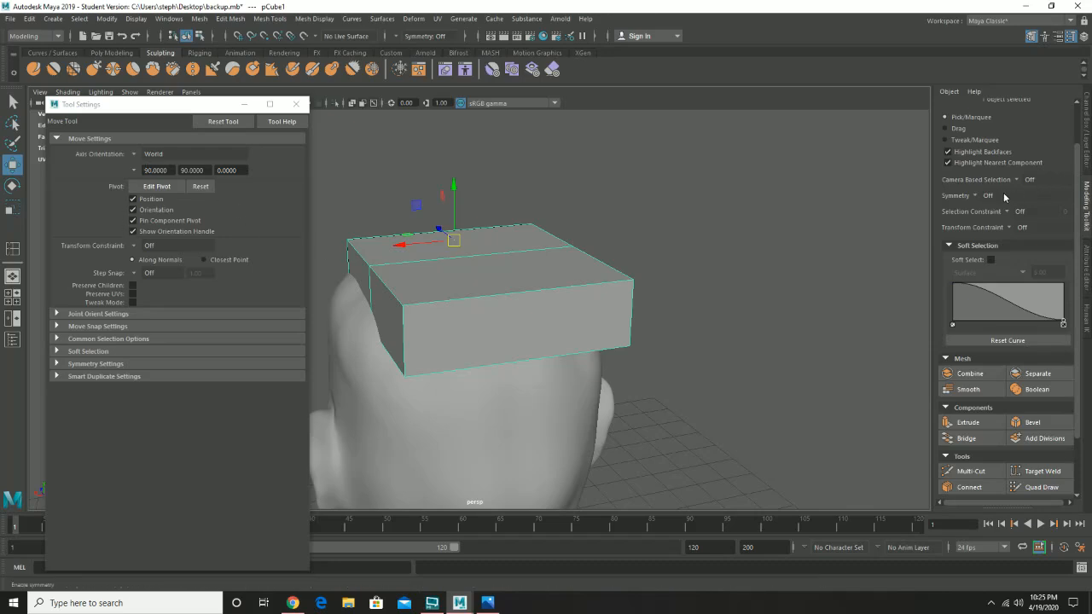
{"action": "left_click", "coordinate": [981, 196]}
{"action": "left_click", "coordinate": [1000, 215]}
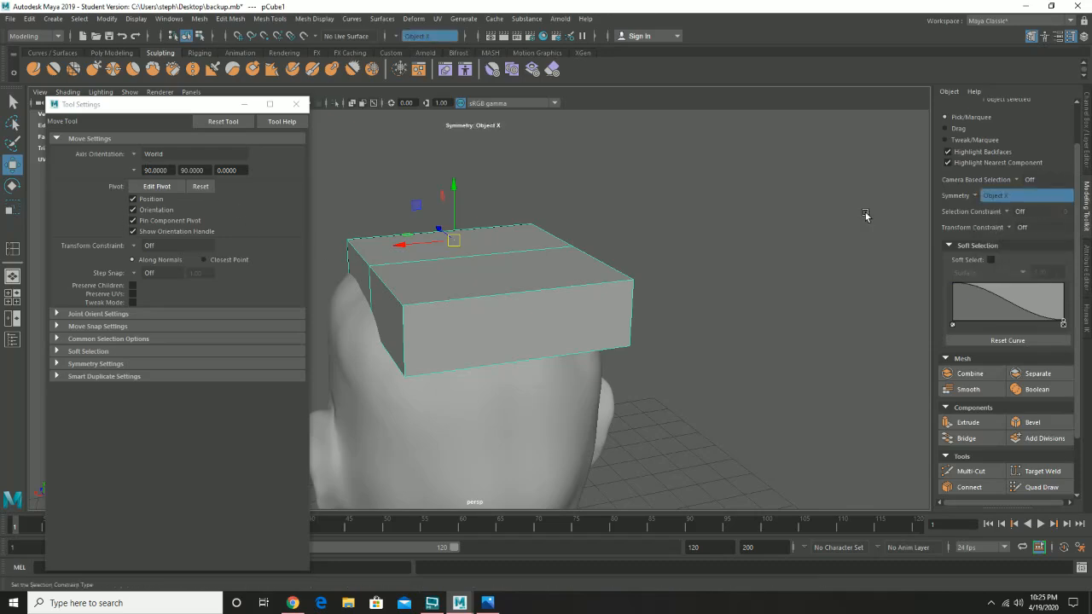
Try an edge loop from the block's upper rear edge under Object X symmetry, undo the stray head selection, and return to object selection
{"action": "right_click_drag", "start_coordinate": [599, 272], "coordinate": [526, 295], "text": "shift"}
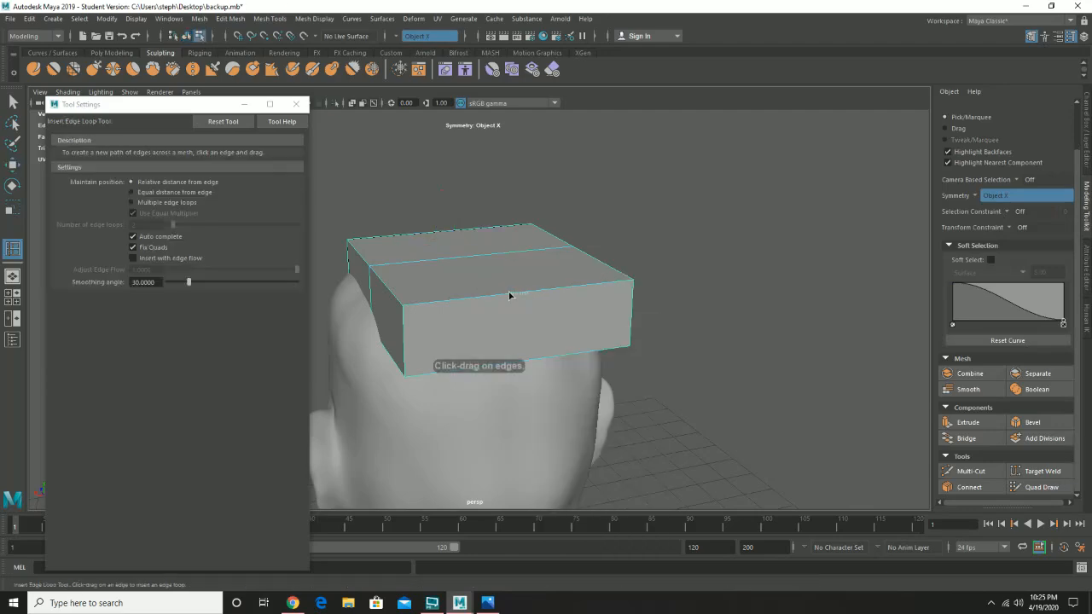
{"action": "left_click", "coordinate": [509, 295]}
{"action": "key", "text": "ctrl+z"}
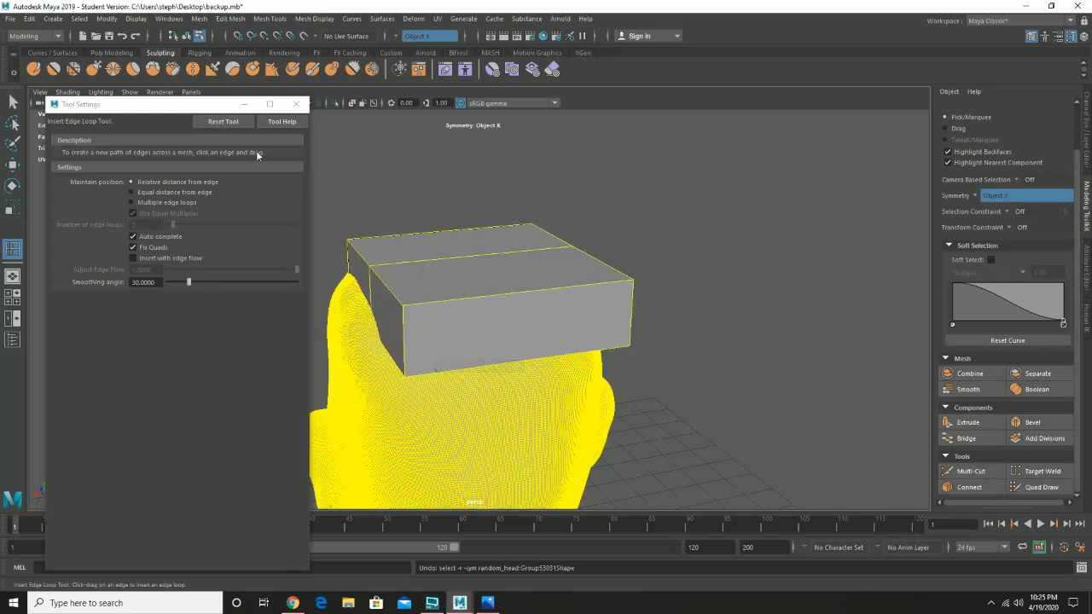
{"action": "left_click", "coordinate": [11, 102]}
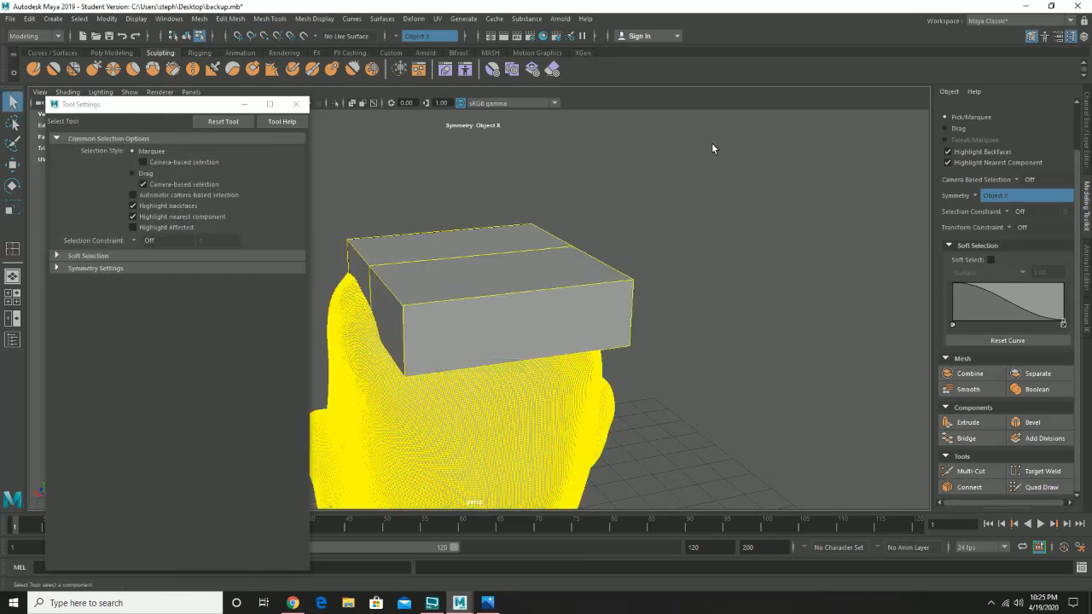
{"action": "key", "text": "w"}
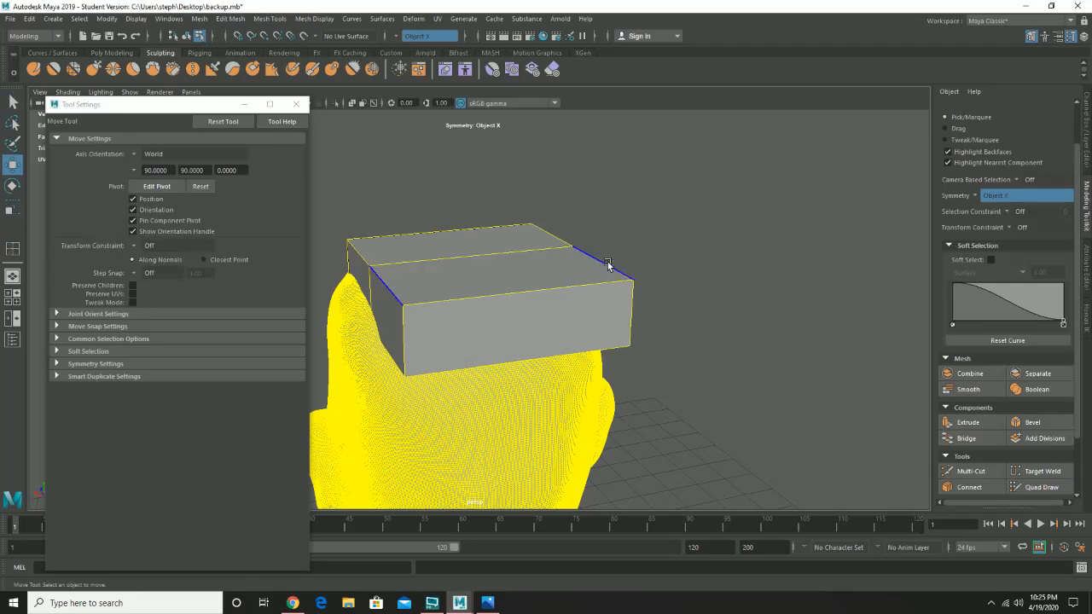
{"action": "right_click_drag", "start_coordinate": [608, 265], "coordinate": [622, 237]}
{"action": "left_click", "coordinate": [658, 253]}
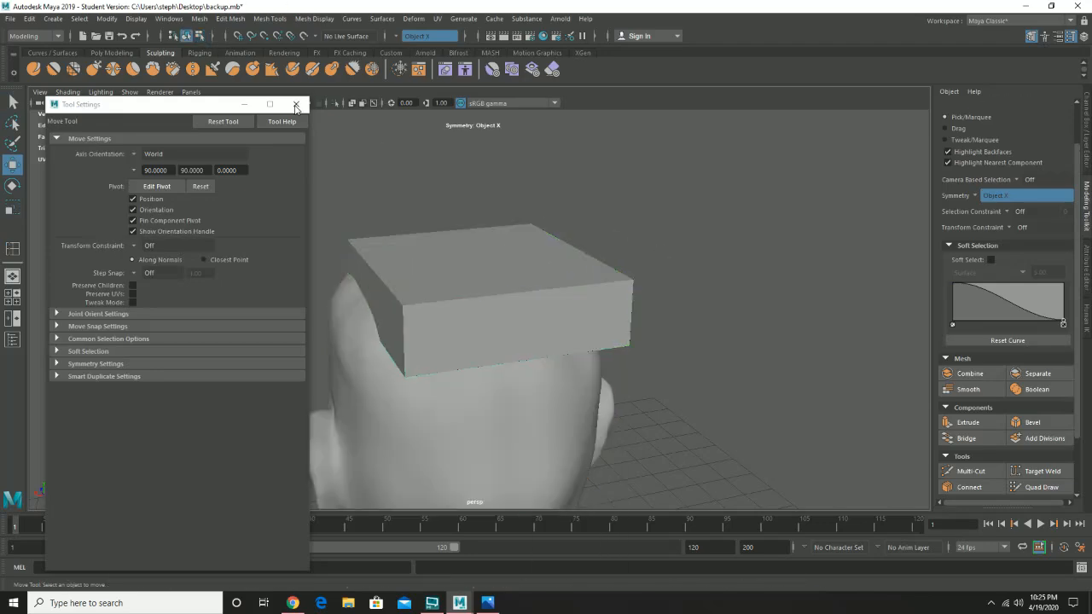
Select the block and isolate it in the viewport so the head is hidden
{"action": "left_click", "coordinate": [130, 92]}
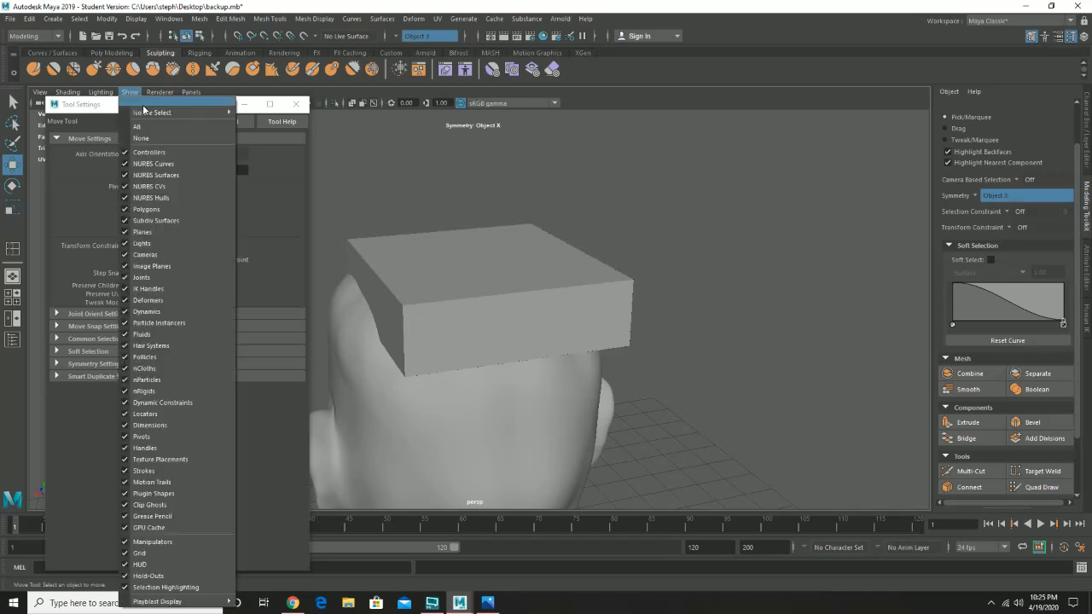
{"action": "mouse_move", "coordinate": [182, 114]}
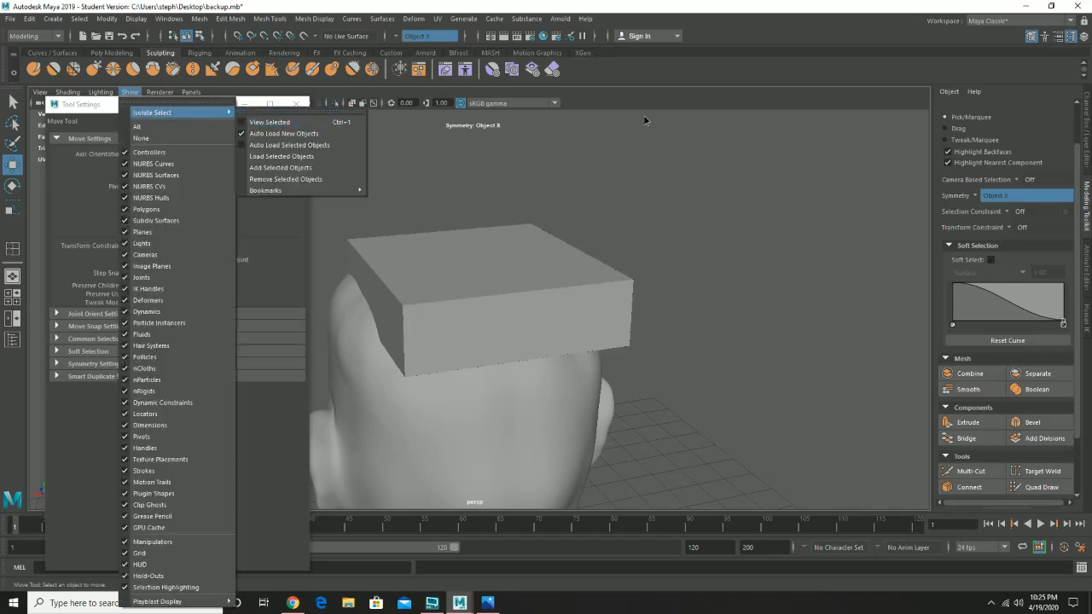
{"action": "left_click", "coordinate": [666, 204]}
{"action": "left_click", "coordinate": [519, 233]}
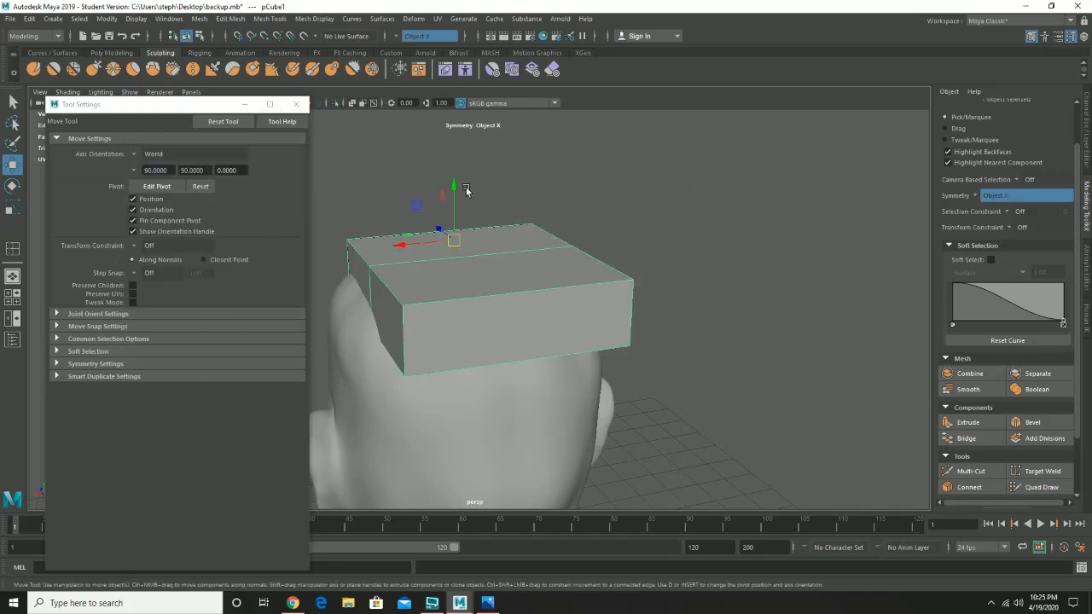
{"action": "left_click", "coordinate": [127, 92]}
{"action": "mouse_move", "coordinate": [147, 113]}
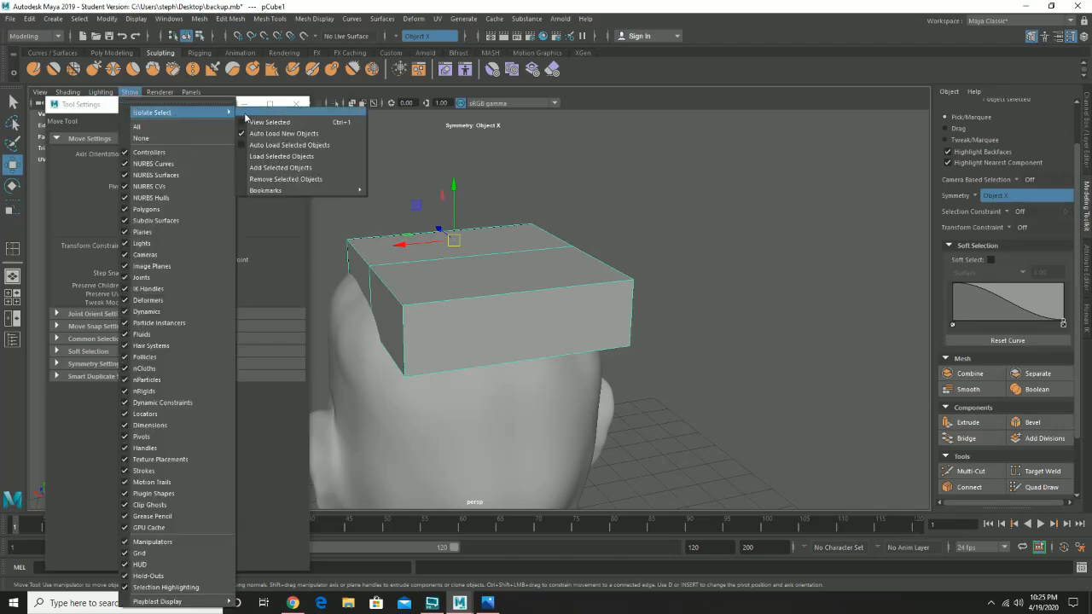
{"action": "left_click", "coordinate": [270, 124]}
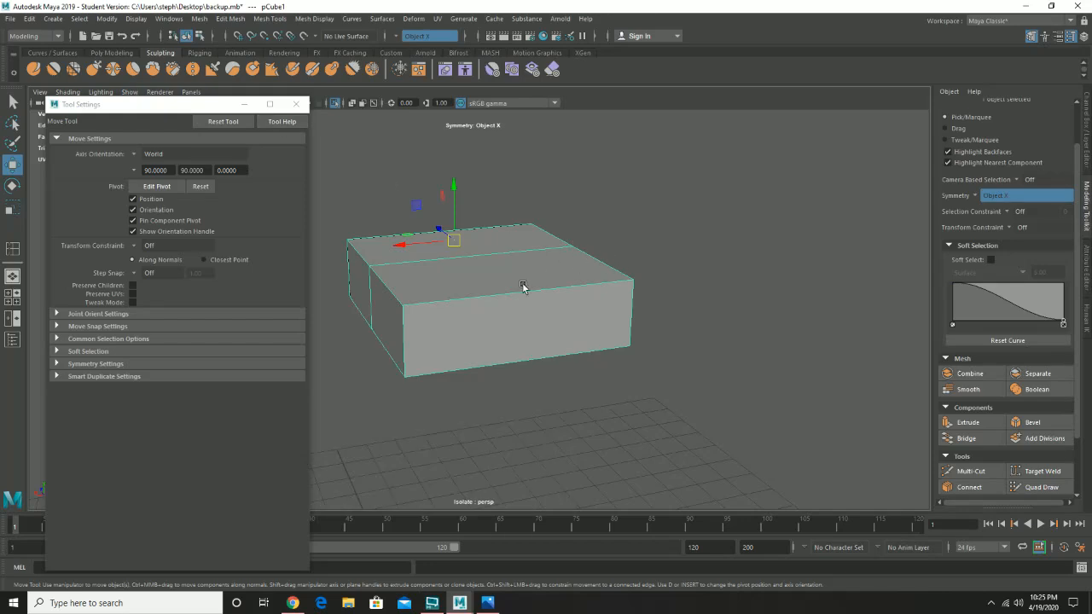
Start Insert Edge Loop on the isolated block and turn symmetry off
{"action": "middle_click_drag", "start_coordinate": [523, 285], "coordinate": [622, 278], "text": "alt"}
{"action": "left_click_drag", "start_coordinate": [622, 278], "coordinate": [615, 264], "text": "alt"}
{"action": "right_click_drag", "start_coordinate": [593, 257], "coordinate": [523, 274], "text": "shift"}
{"action": "left_click", "coordinate": [586, 268]}
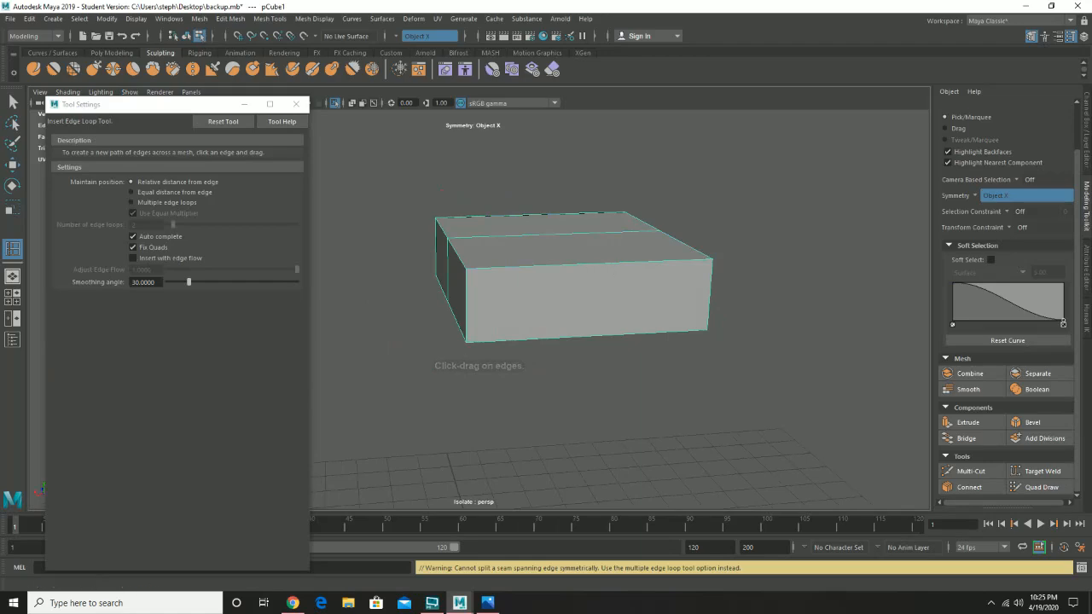
{"action": "left_click", "coordinate": [975, 196]}
{"action": "left_click", "coordinate": [981, 202]}
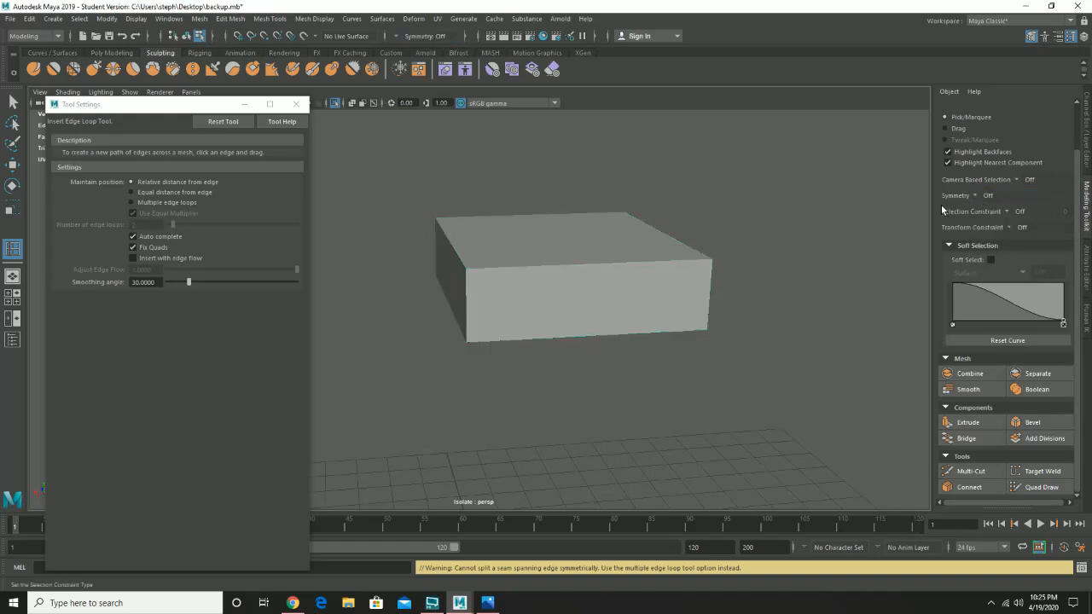
Try a front-to-back edge loop near the middle of the isolated block, undo it, and return to the Select tool
{"action": "left_click_drag", "start_coordinate": [562, 269], "coordinate": [594, 270]}
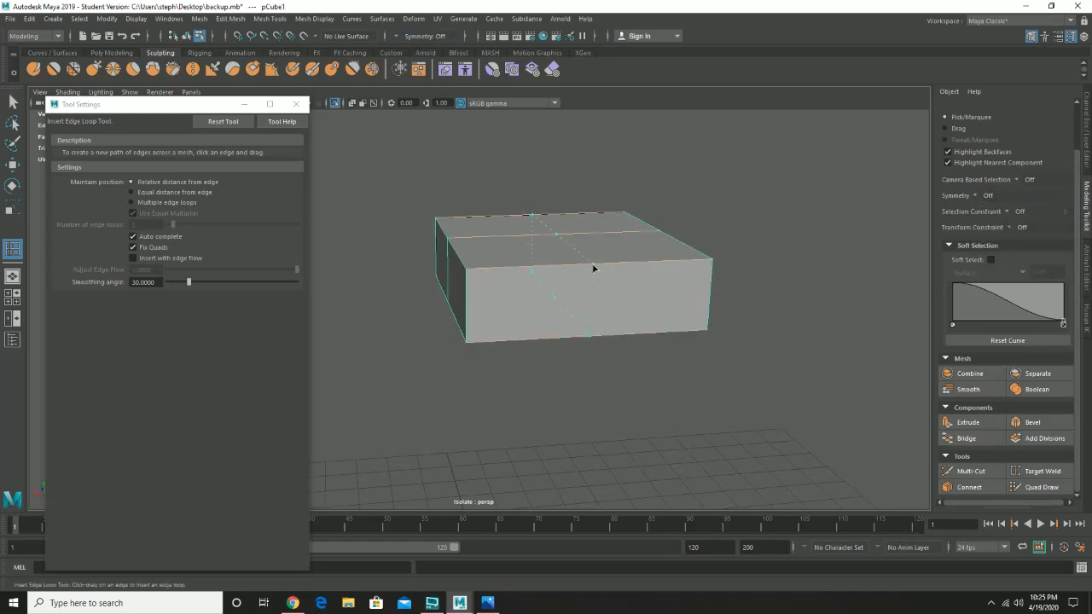
{"action": "left_click_drag", "start_coordinate": [593, 265], "coordinate": [581, 273]}
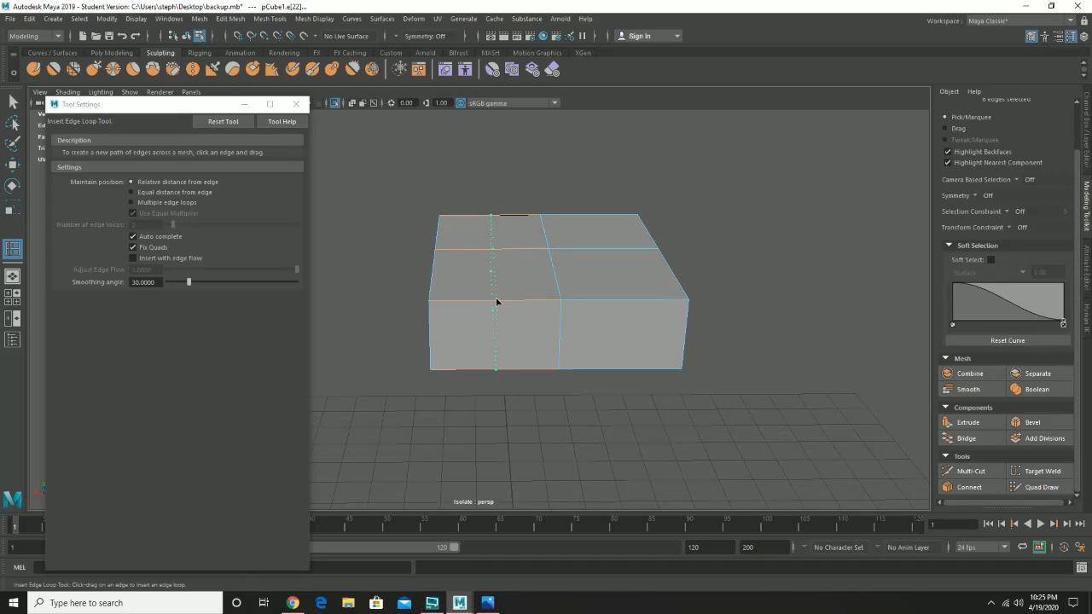
{"action": "key", "text": "ctrl+z"}
{"action": "key", "text": "ctrl+z"}
{"action": "left_click", "coordinate": [13, 101]}
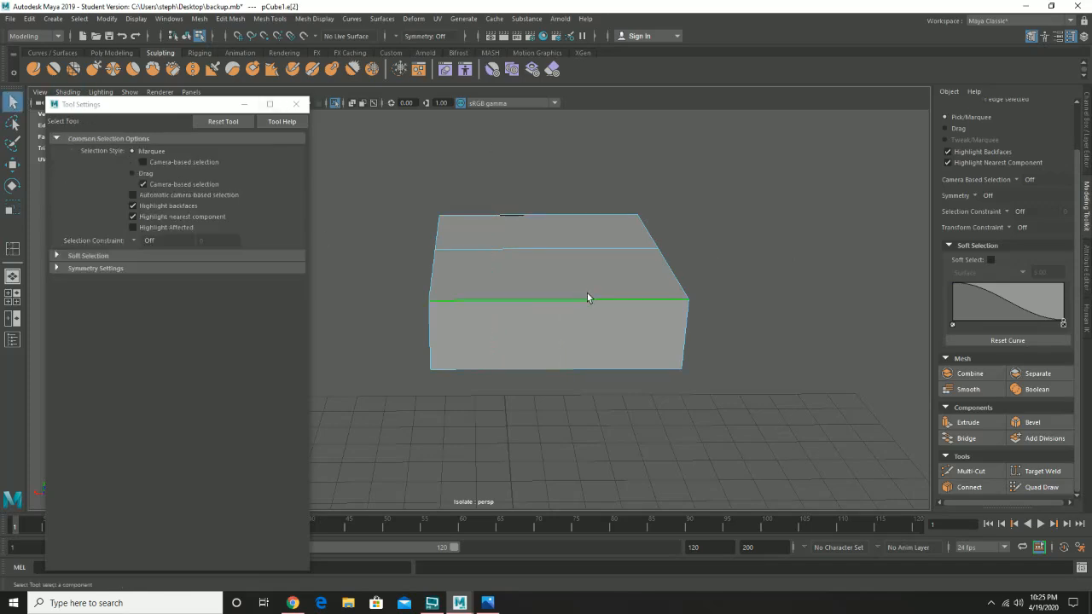
Use Connect with 3 segments across the block's width to add evenly spaced front-to-back edge loops
{"action": "right_click_drag", "start_coordinate": [587, 293], "coordinate": [652, 265]}
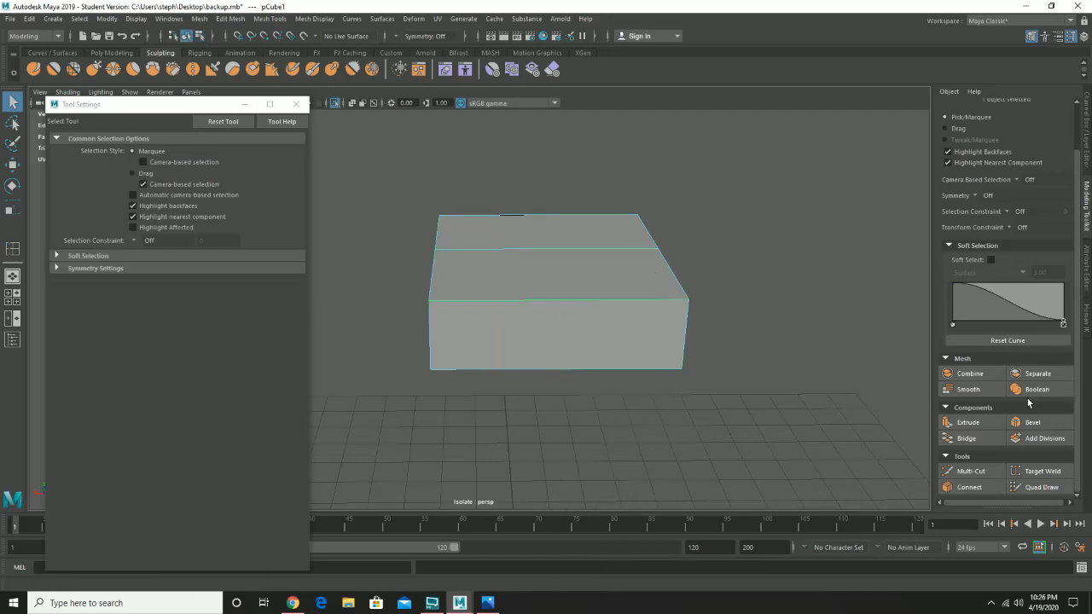
{"action": "left_click", "coordinate": [556, 300]}
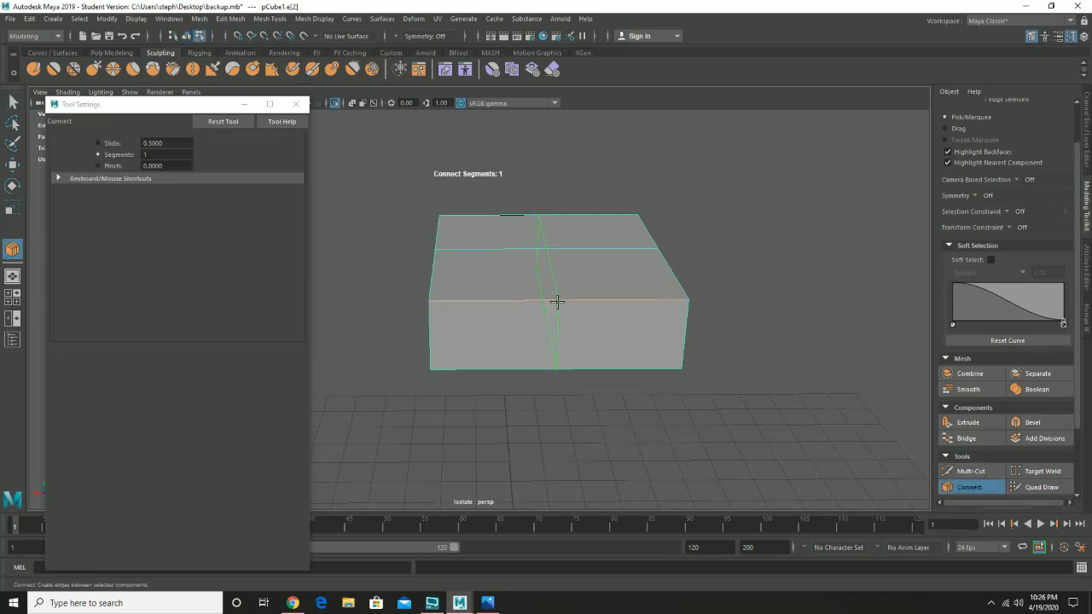
{"action": "scroll", "coordinate": [1007, 439], "scroll_direction": "down", "scroll_amount": 3}
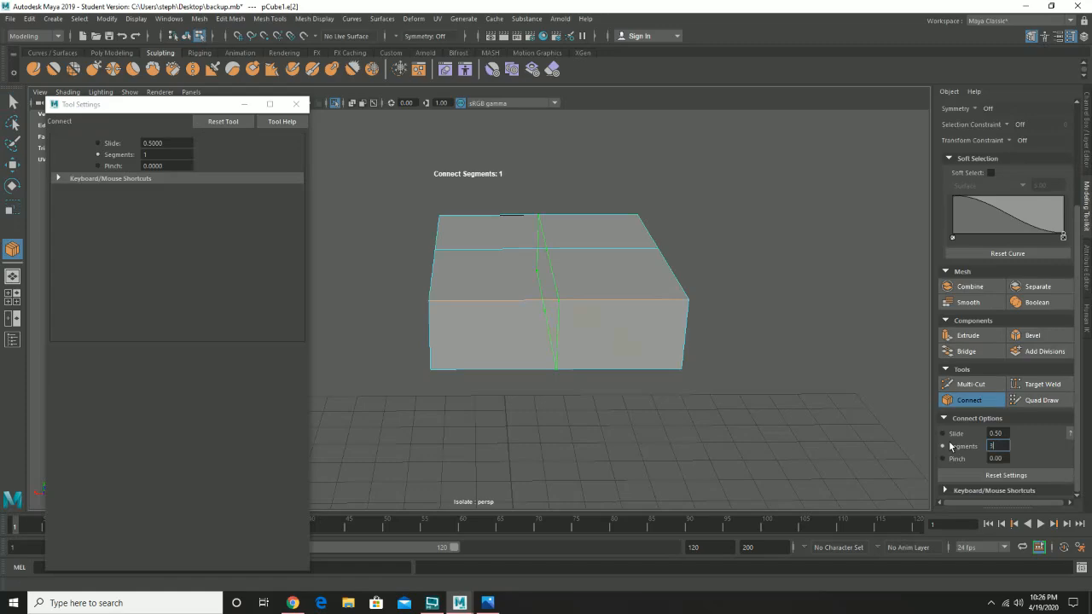
{"action": "left_click_drag", "start_coordinate": [478, 366], "coordinate": [714, 370], "text": "alt"}
{"action": "key", "text": "w"}
Select all the faces on the block's underside and delete them to leave it open
{"action": "left_click_drag", "start_coordinate": [603, 275], "coordinate": [565, 287], "text": "alt"}
{"action": "right_click", "coordinate": [560, 286]}
{"action": "right_click_drag", "start_coordinate": [563, 290], "coordinate": [561, 308]}
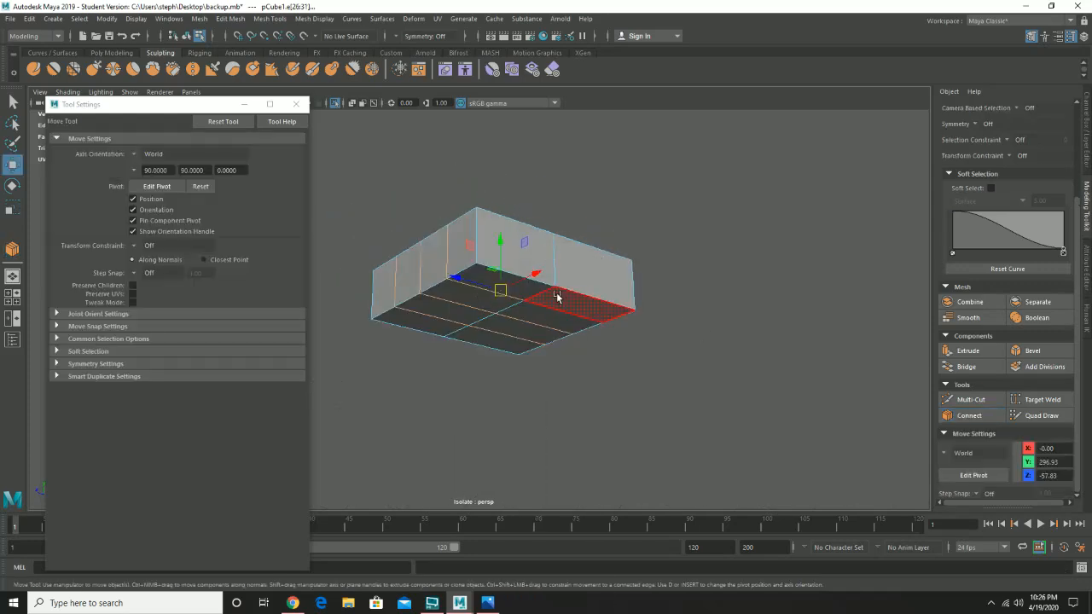
{"action": "left_click", "coordinate": [557, 294]}
{"action": "left_click", "coordinate": [492, 285], "text": "shift"}
{"action": "left_click", "coordinate": [476, 300], "text": "shift"}
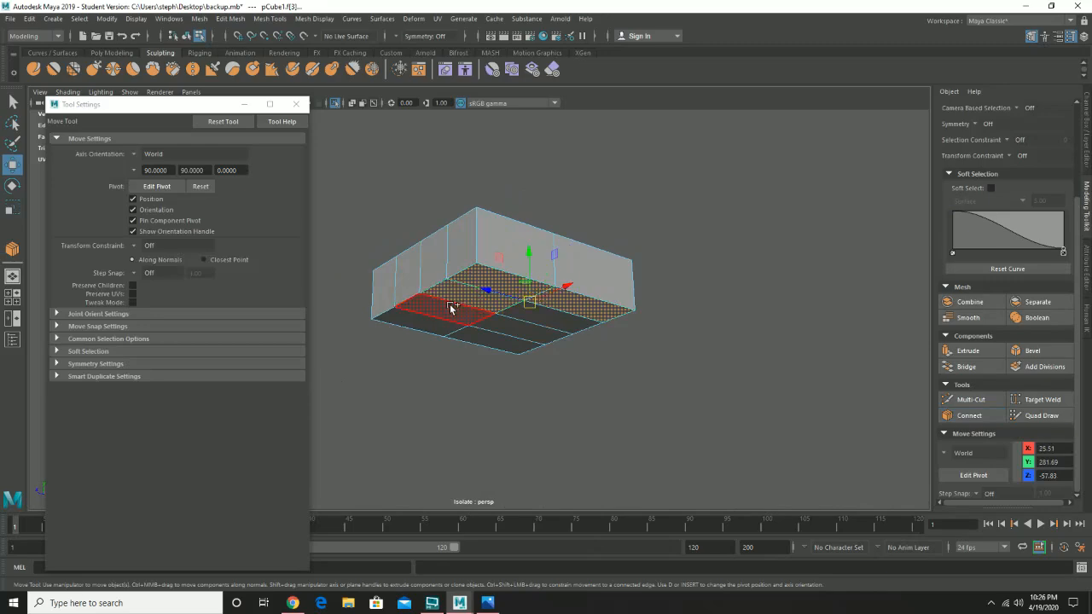
{"action": "left_click", "coordinate": [452, 308], "text": "shift"}
{"action": "left_click", "coordinate": [437, 320], "text": "shift"}
{"action": "left_click", "coordinate": [490, 342], "text": "shift"}
{"action": "left_click", "coordinate": [541, 334], "text": "shift"}
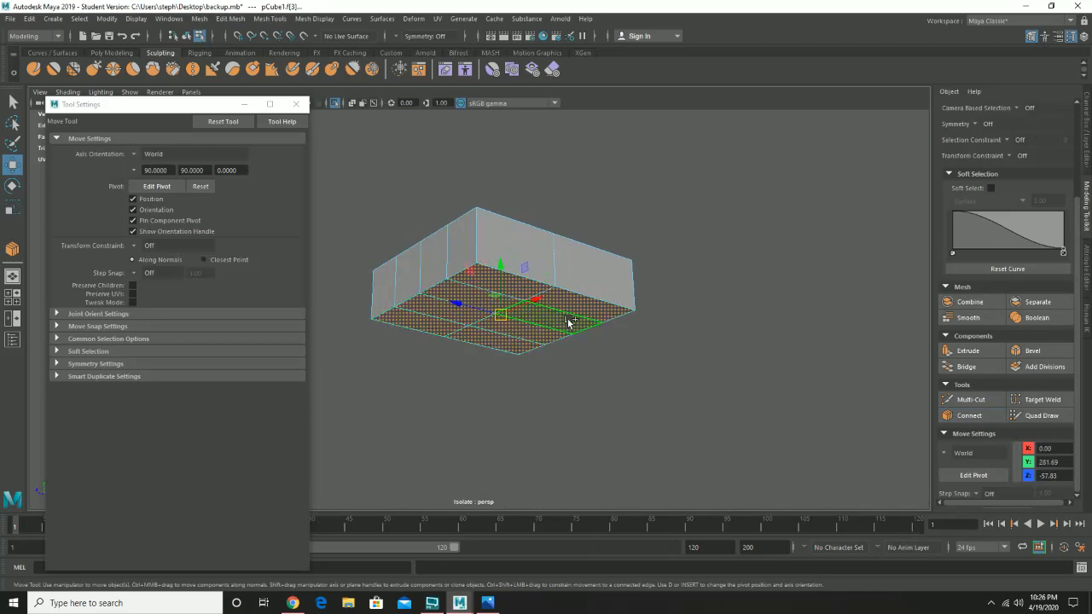
{"action": "key", "text": "Delete"}
{"action": "left_click_drag", "start_coordinate": [580, 309], "coordinate": [917, 235], "text": "alt"}
Set symmetry to Object X for editing the opened block
{"action": "scroll", "coordinate": [1006, 246], "scroll_direction": "up", "scroll_amount": 3}
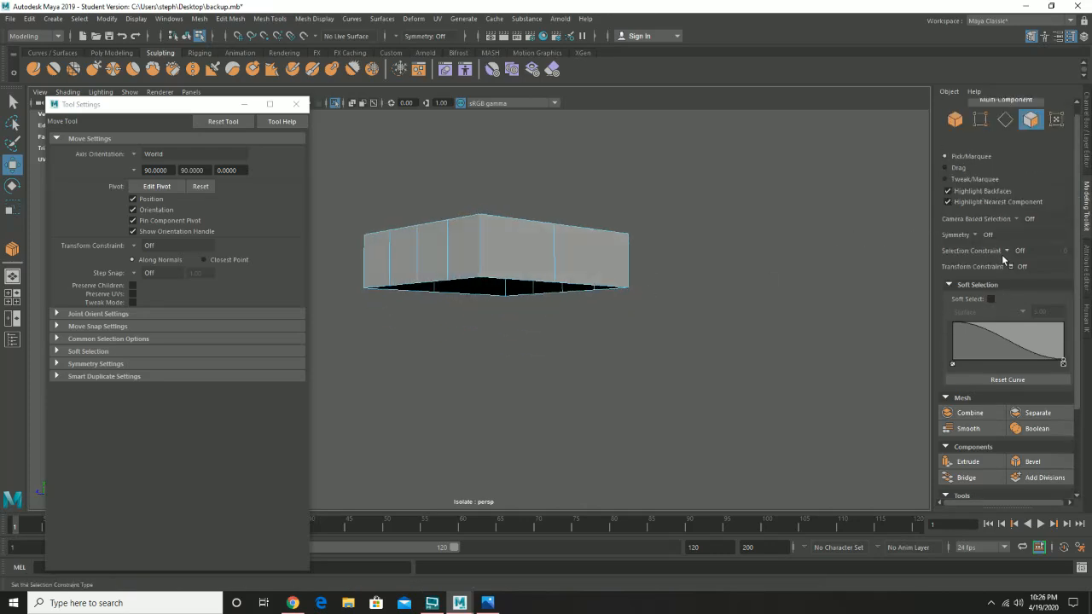
{"action": "left_click", "coordinate": [976, 232]}
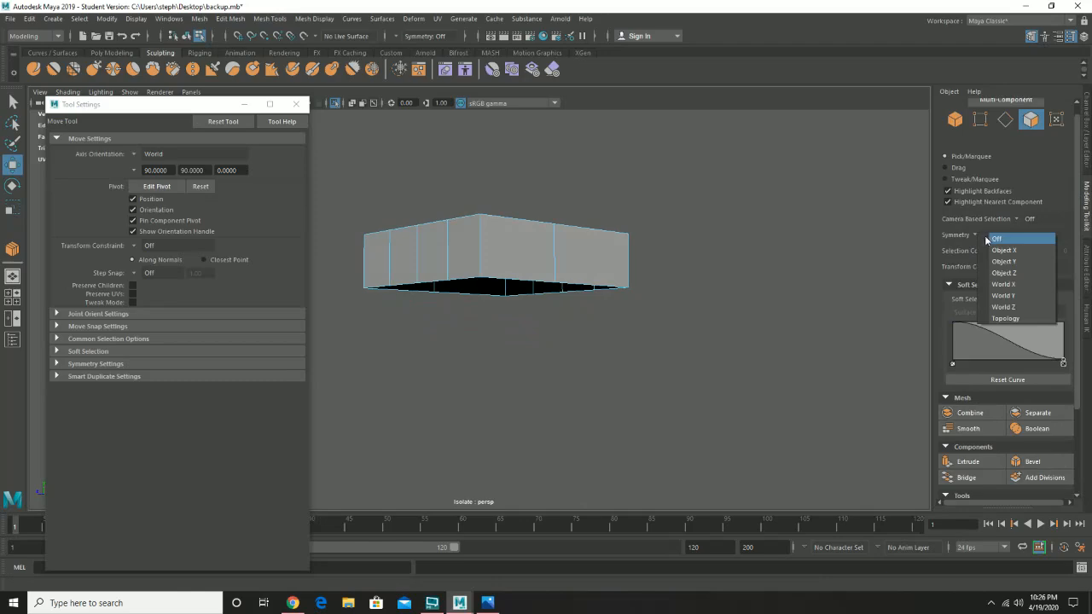
{"action": "left_click", "coordinate": [999, 248]}
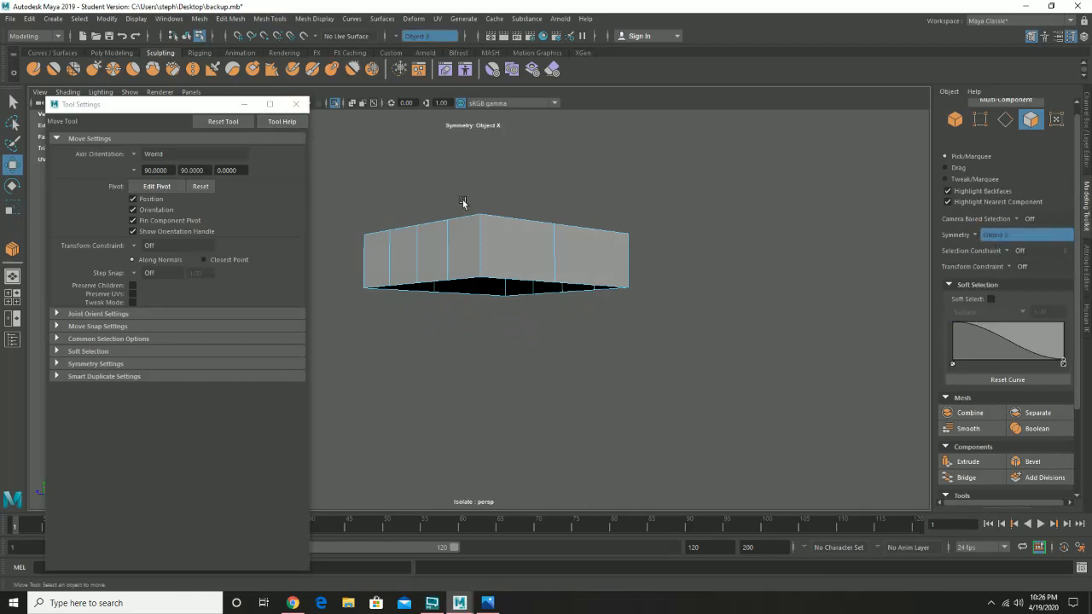
{"action": "left_click", "coordinate": [467, 246]}
{"action": "left_click_drag", "start_coordinate": [483, 244], "coordinate": [555, 316], "text": "alt"}
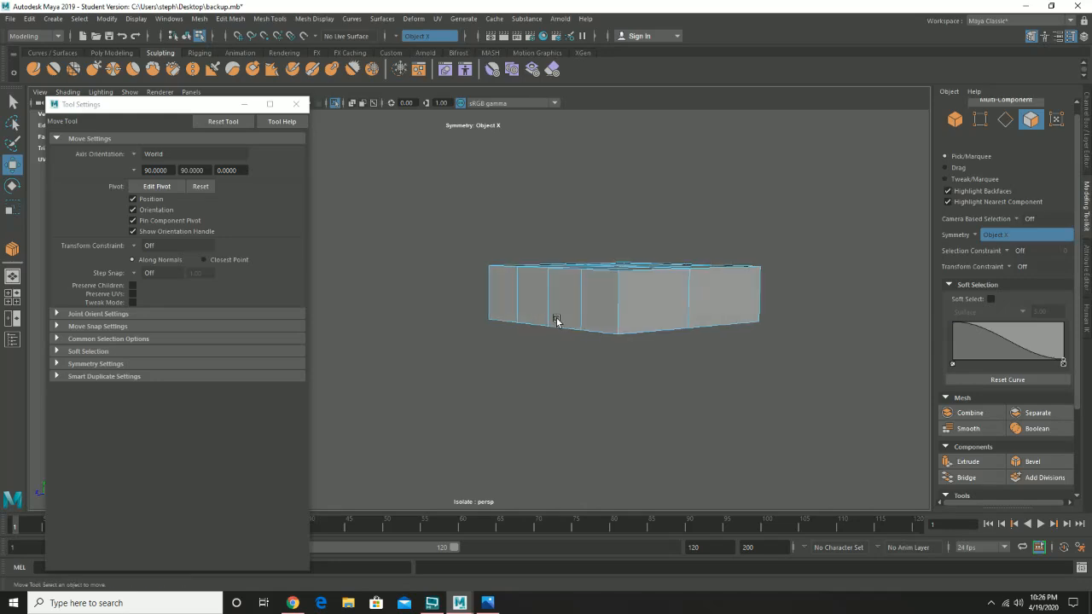
{"action": "left_click", "coordinate": [484, 255]}
Close the tool settings window and turn off isolation so the head and block show together
{"action": "left_click", "coordinate": [297, 104]}
{"action": "left_click", "coordinate": [130, 92]}
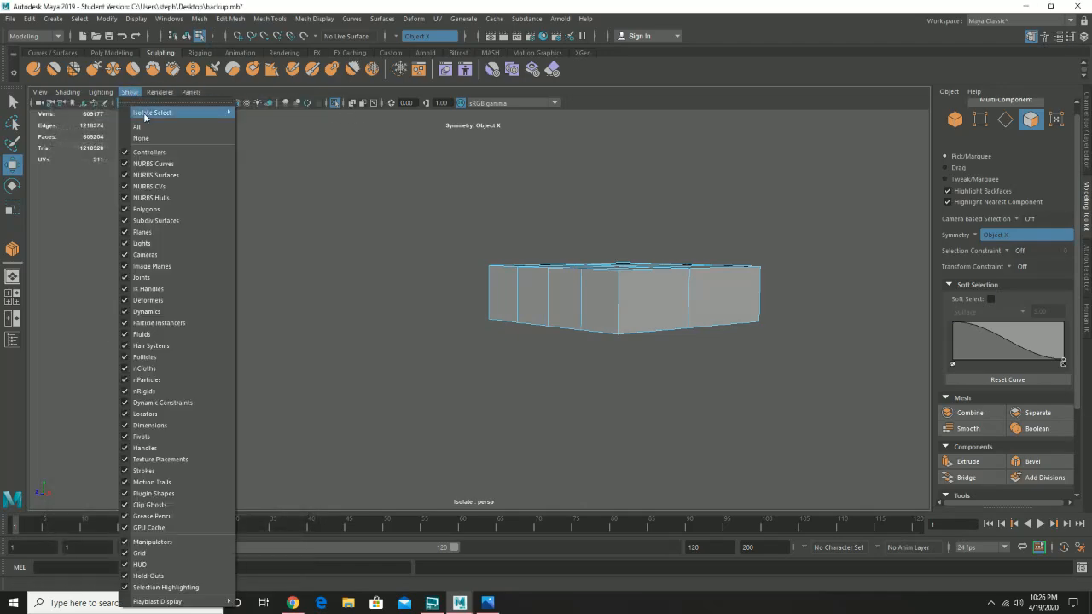
{"action": "mouse_move", "coordinate": [205, 113]}
{"action": "left_click", "coordinate": [270, 122]}
{"action": "left_click_drag", "start_coordinate": [648, 322], "coordinate": [551, 345], "text": "alt"}
{"action": "left_click", "coordinate": [555, 358]}
{"action": "left_click_drag", "start_coordinate": [572, 383], "coordinate": [489, 259], "text": "alt"}
Select the block's four lower rear edges and move them down behind the head toward the neck
{"action": "right_click_drag", "start_coordinate": [436, 267], "coordinate": [435, 239]}
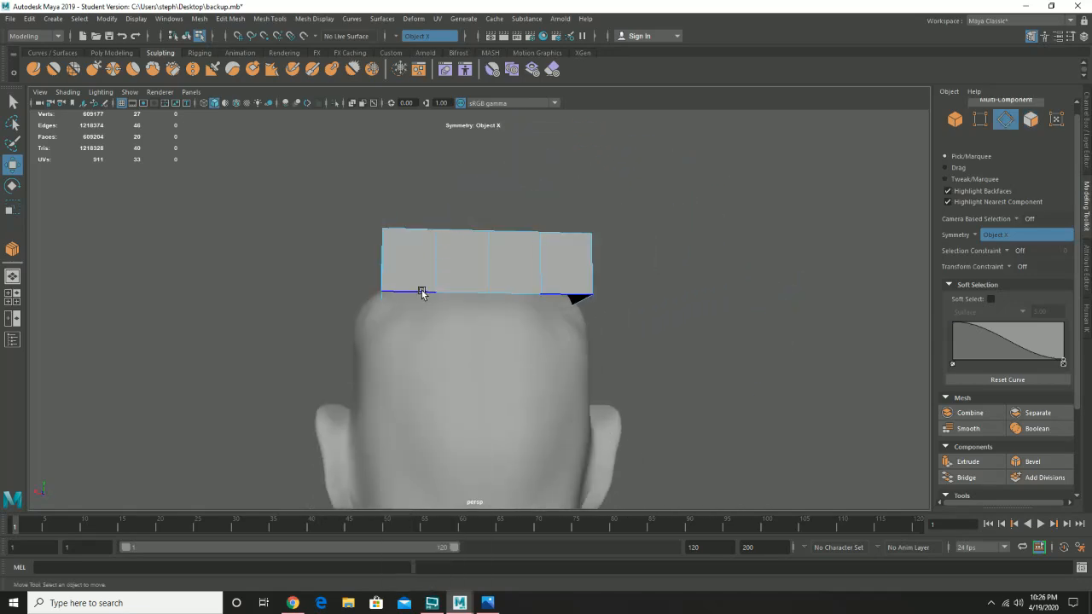
{"action": "left_click", "coordinate": [444, 295]}
{"action": "left_click", "coordinate": [459, 292], "text": "shift"}
{"action": "left_click_drag", "start_coordinate": [440, 272], "coordinate": [525, 349]}
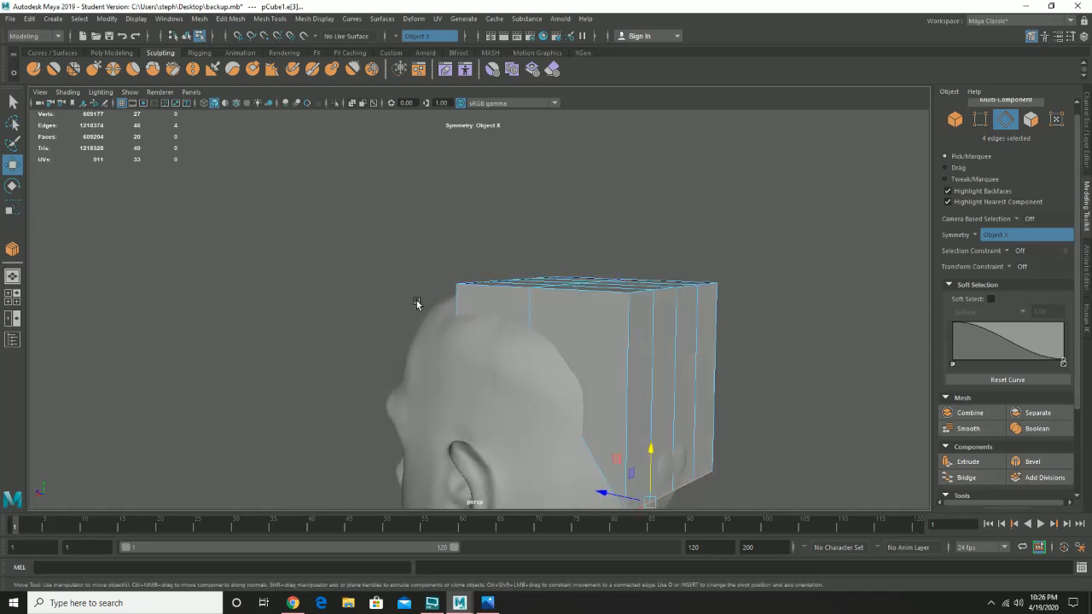
Select the two middle faces on the block's front and pull them slightly forward over the forehead
{"action": "left_click_drag", "start_coordinate": [417, 302], "coordinate": [559, 273], "text": "alt"}
{"action": "right_click_drag", "start_coordinate": [559, 272], "coordinate": [558, 301]}
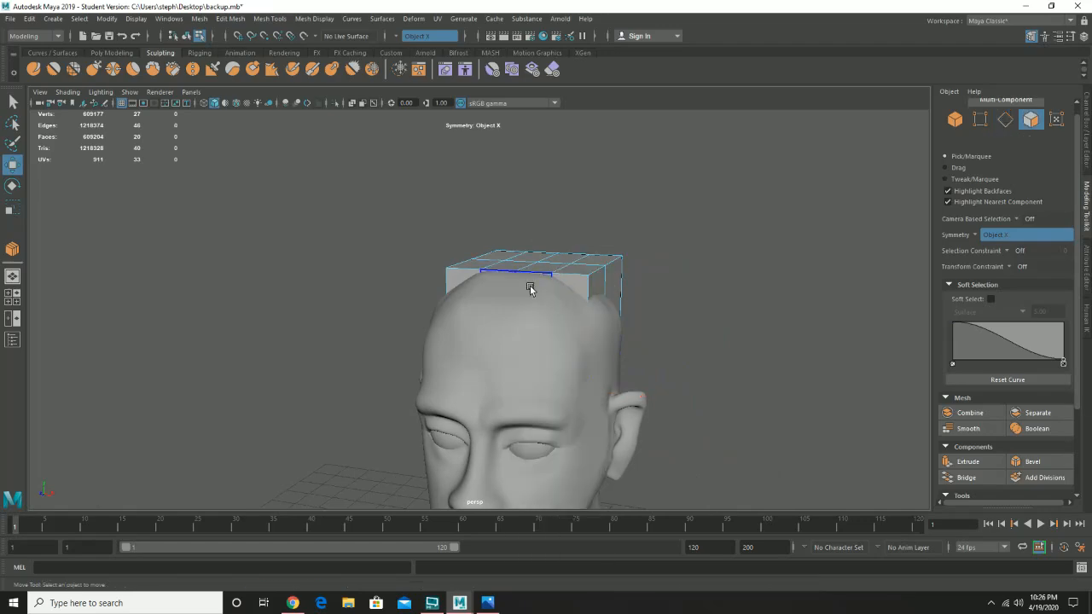
{"action": "left_click", "coordinate": [530, 286]}
{"action": "left_click_drag", "start_coordinate": [516, 298], "coordinate": [452, 325], "text": "alt"}
{"action": "left_click_drag", "start_coordinate": [553, 353], "coordinate": [521, 339], "text": "alt"}
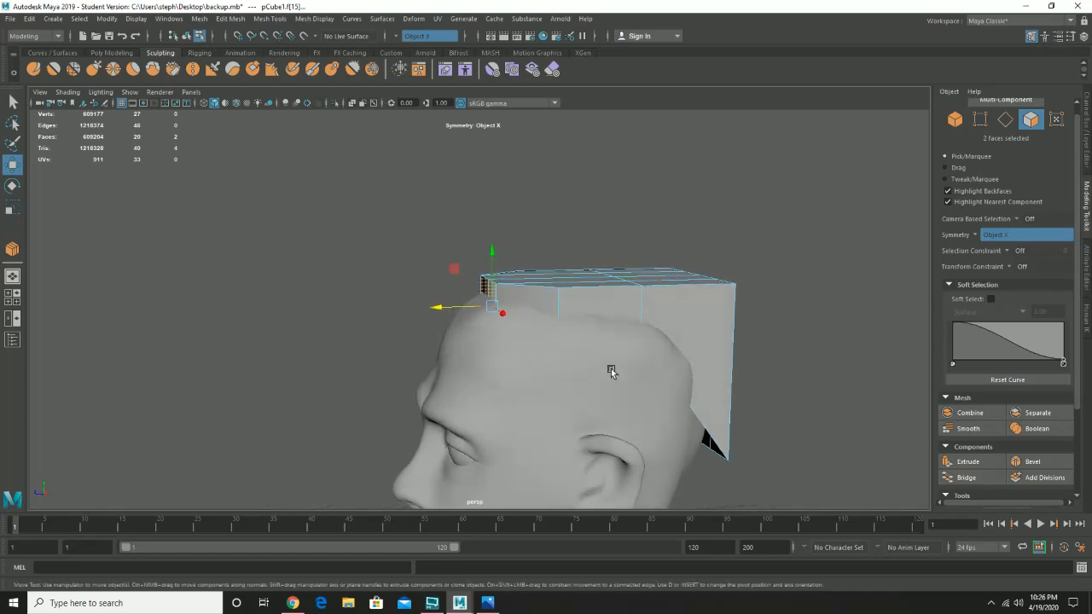
{"action": "left_click_drag", "start_coordinate": [592, 355], "coordinate": [495, 334], "text": "alt"}
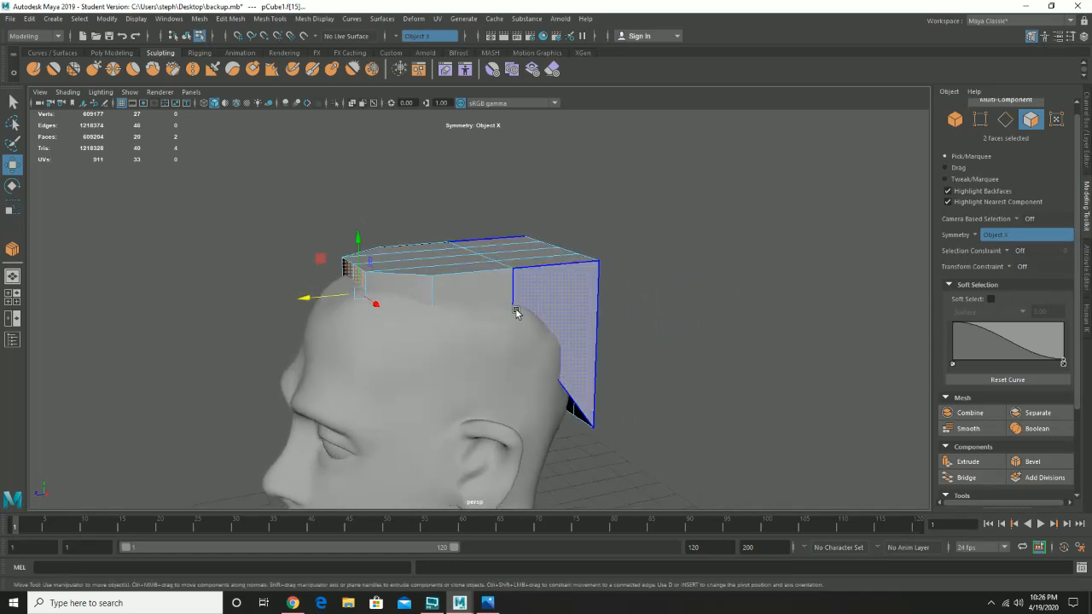
{"action": "left_click_drag", "start_coordinate": [550, 287], "coordinate": [489, 277], "text": "alt"}
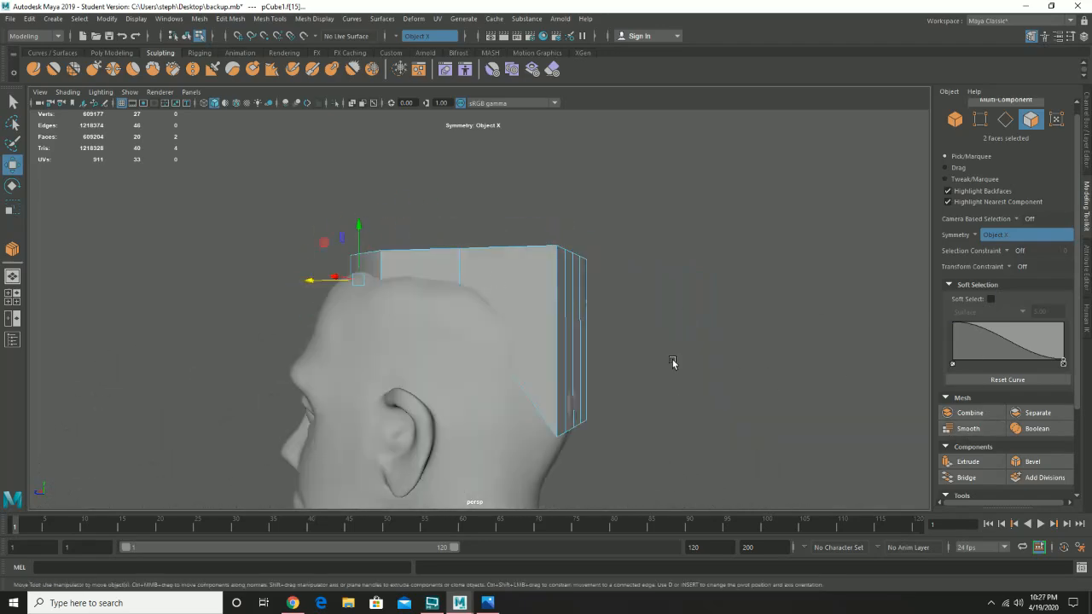
Select the block's upper rear row of vertices and move them down and forward to follow the skull
{"action": "right_click_drag", "start_coordinate": [550, 264], "coordinate": [578, 245]}
{"action": "left_click_drag", "start_coordinate": [544, 287], "coordinate": [548, 302], "text": "alt"}
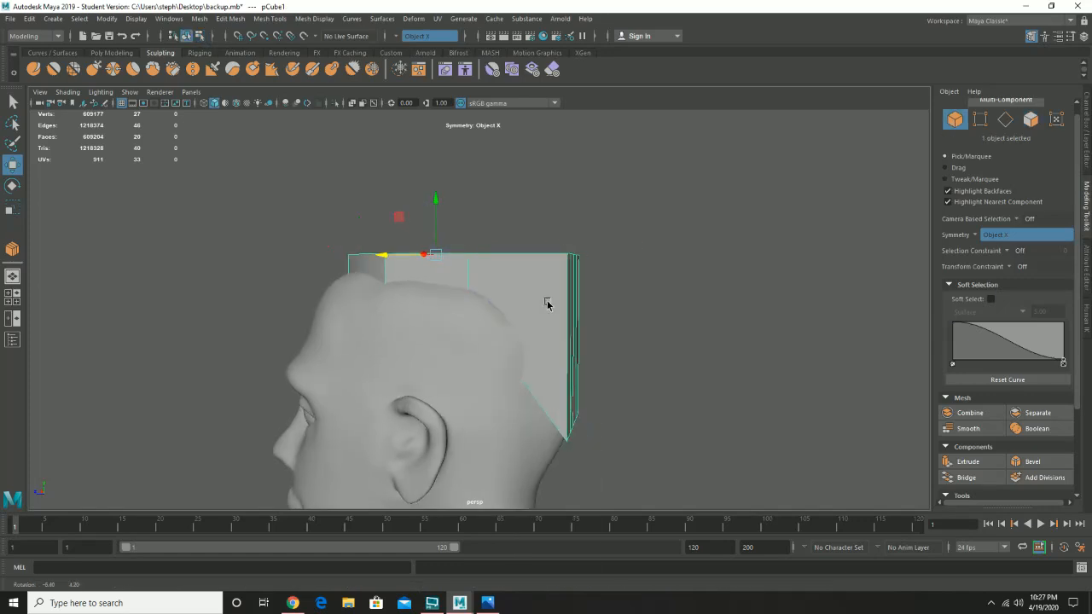
{"action": "right_click", "coordinate": [548, 260]}
{"action": "left_click", "coordinate": [494, 260]}
{"action": "left_click_drag", "start_coordinate": [531, 211], "coordinate": [635, 295]}
{"action": "left_click_drag", "start_coordinate": [578, 229], "coordinate": [579, 258]}
{"action": "left_click_drag", "start_coordinate": [537, 294], "coordinate": [494, 290]}
{"action": "left_click_drag", "start_coordinate": [305, 243], "coordinate": [338, 250]}
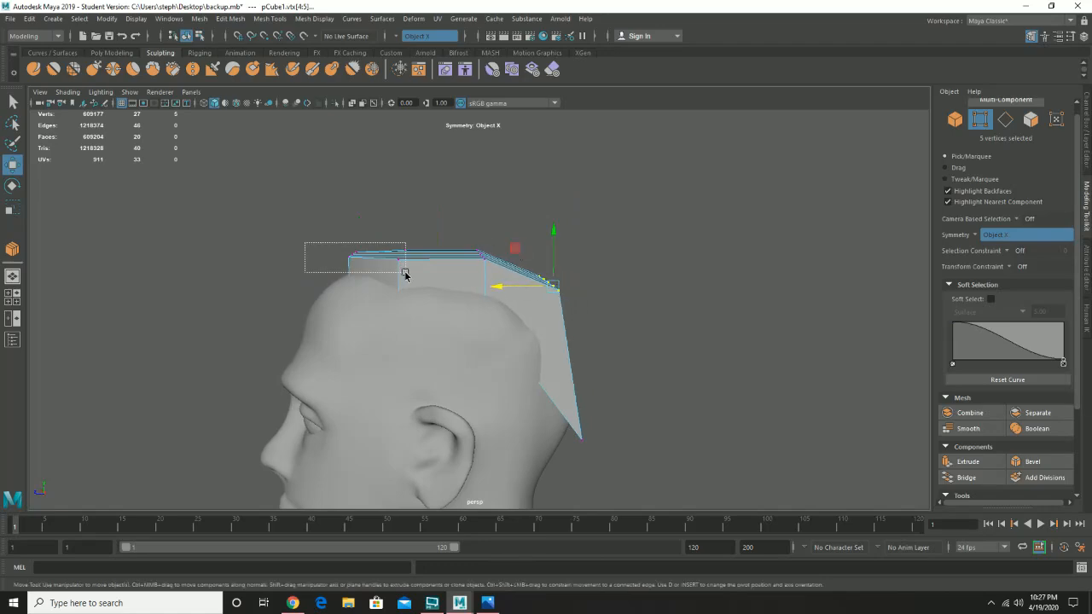
{"action": "left_click_drag", "start_coordinate": [406, 274], "coordinate": [407, 273]}
{"action": "left_click_drag", "start_coordinate": [464, 234], "coordinate": [501, 278]}
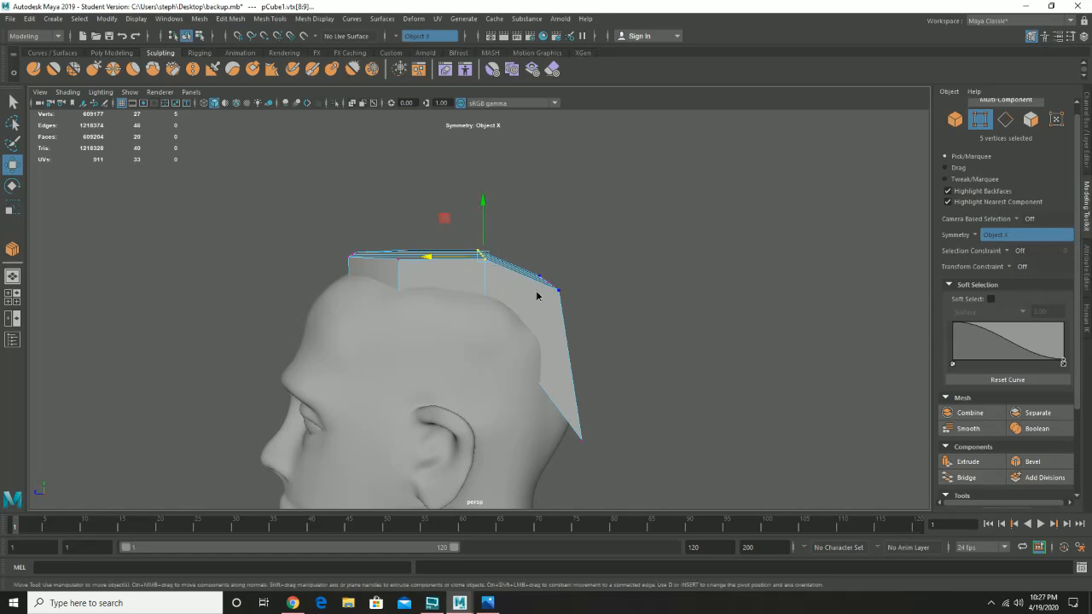
Return the hair block to object selection and apply Smooth to it
{"action": "right_click_drag", "start_coordinate": [537, 296], "coordinate": [585, 271]}
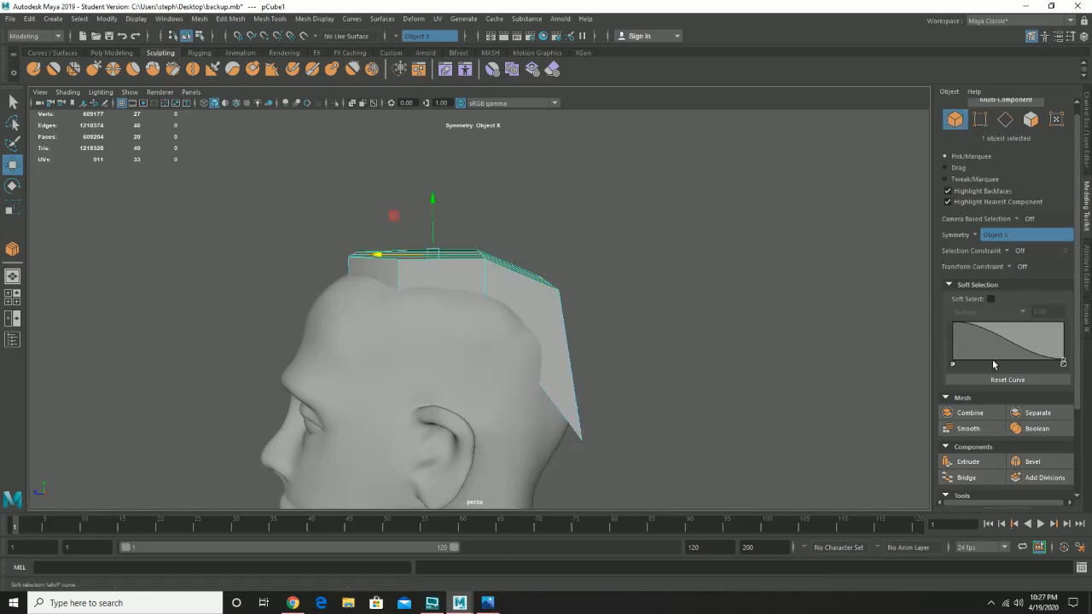
{"action": "left_click", "coordinate": [966, 427]}
{"action": "left_click_drag", "start_coordinate": [588, 350], "coordinate": [485, 346], "text": "alt"}
Try moving all faces of the smoothed hair cap outward under symmetry, undo the change, and clear the selection
{"action": "right_click", "coordinate": [480, 350]}
{"action": "right_click_drag", "start_coordinate": [480, 350], "coordinate": [480, 326]}
{"action": "key", "text": "ctrl+z"}
{"action": "key", "text": "w"}
{"action": "left_click", "coordinate": [478, 352]}
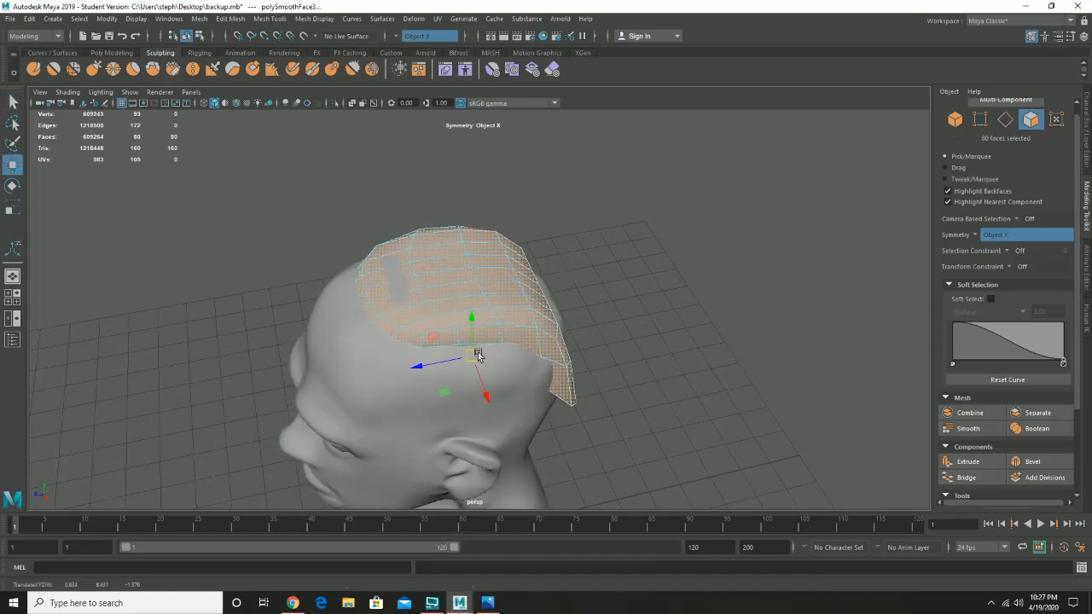
{"action": "left_click_drag", "start_coordinate": [478, 352], "coordinate": [589, 371]}
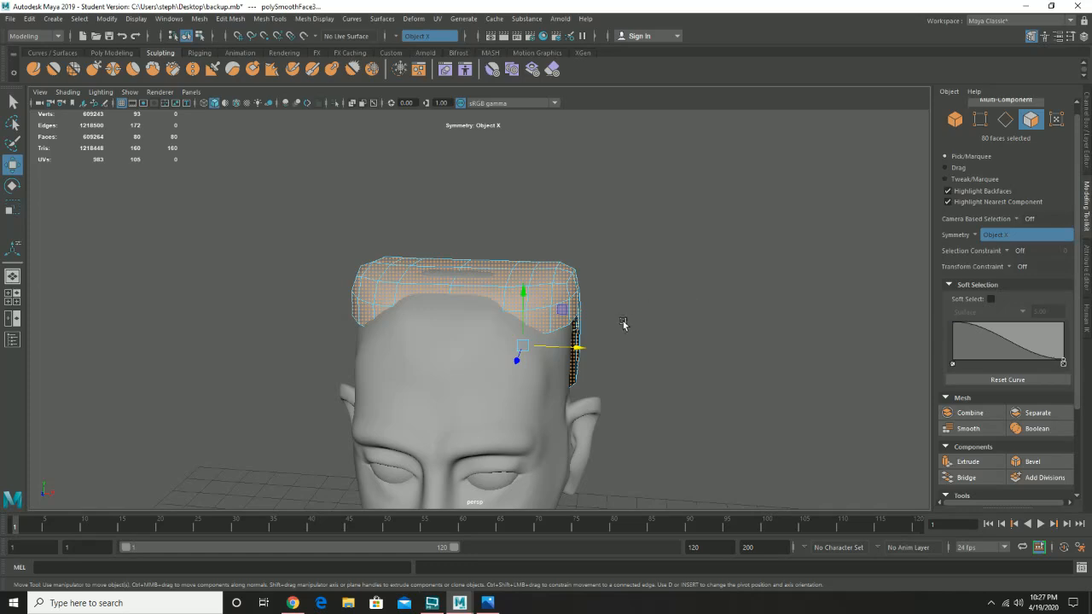
{"action": "left_click_drag", "start_coordinate": [623, 323], "coordinate": [367, 310], "text": "alt"}
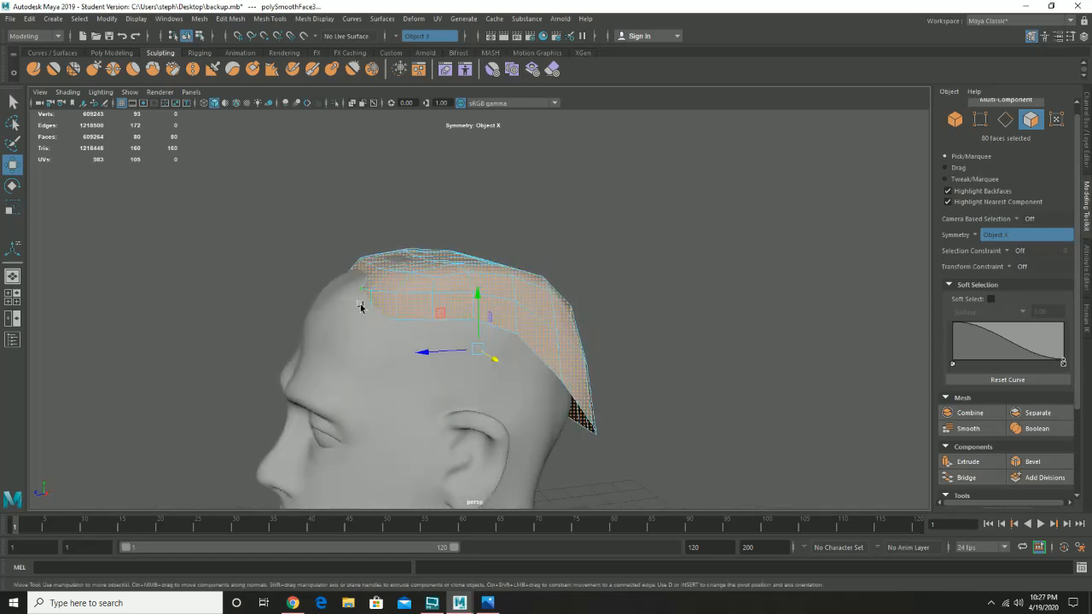
{"action": "left_click", "coordinate": [361, 306]}
{"action": "left_click", "coordinate": [502, 320]}
{"action": "left_click_drag", "start_coordinate": [503, 321], "coordinate": [588, 349], "text": "alt"}
{"action": "key", "text": "ctrl+z"}
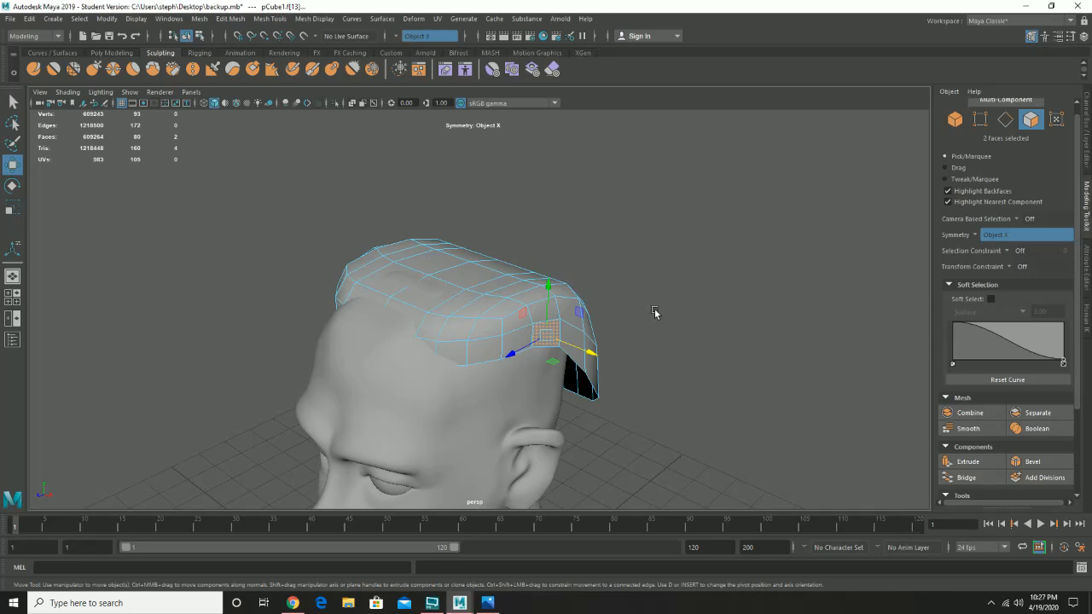
{"action": "key", "text": "ctrl+z"}
{"action": "left_click", "coordinate": [692, 302]}
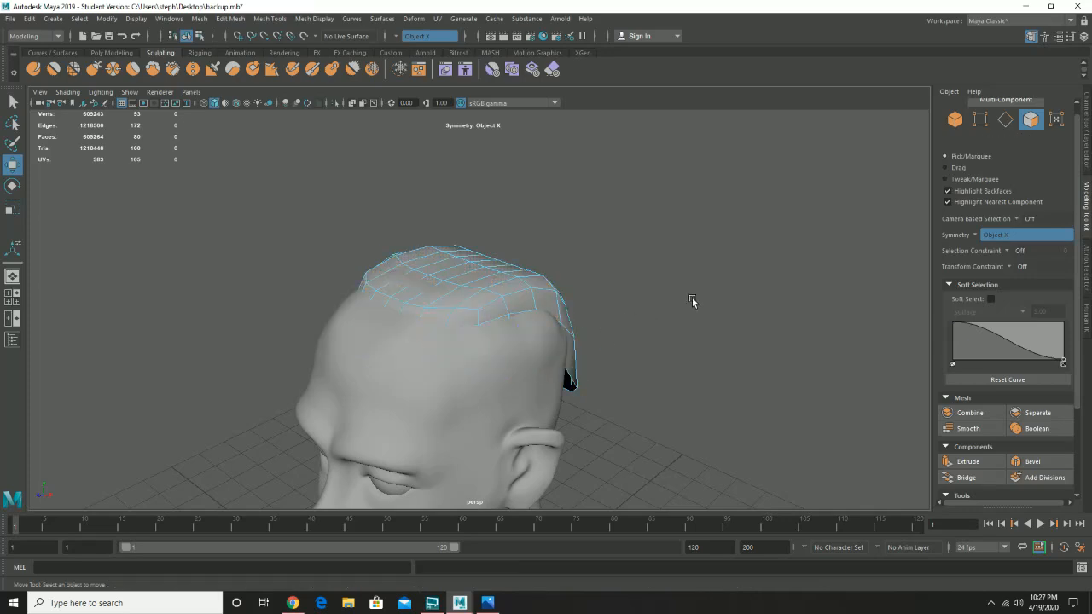
Switch to wireframe display, select the cap's lower side face near the rear, and enable Soft Select
{"action": "left_click_drag", "start_coordinate": [692, 302], "coordinate": [579, 322], "text": "alt"}
{"action": "key", "text": "4"}
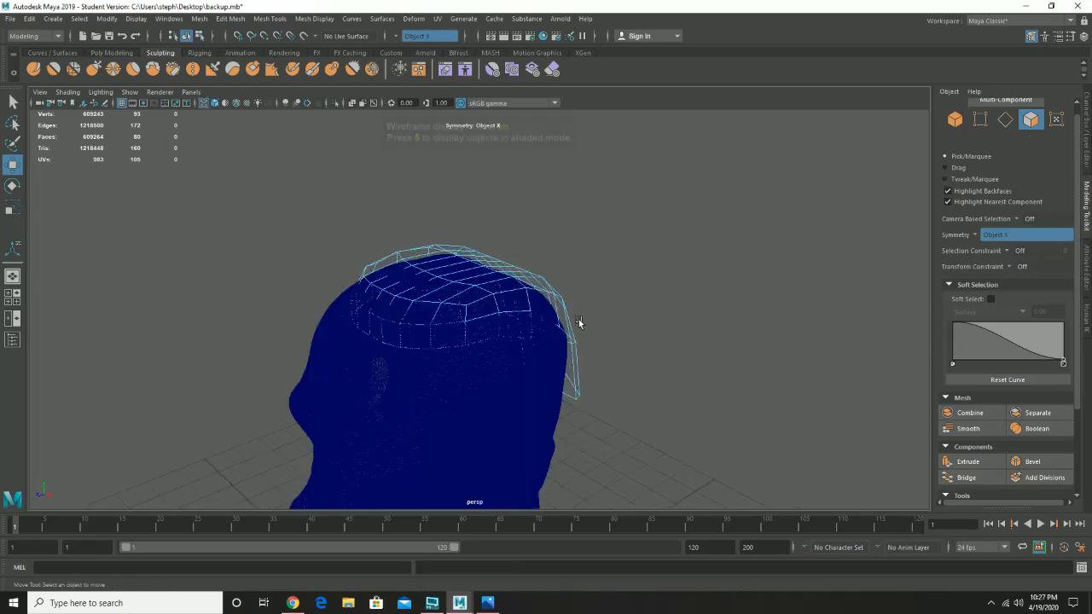
{"action": "left_click", "coordinate": [508, 331]}
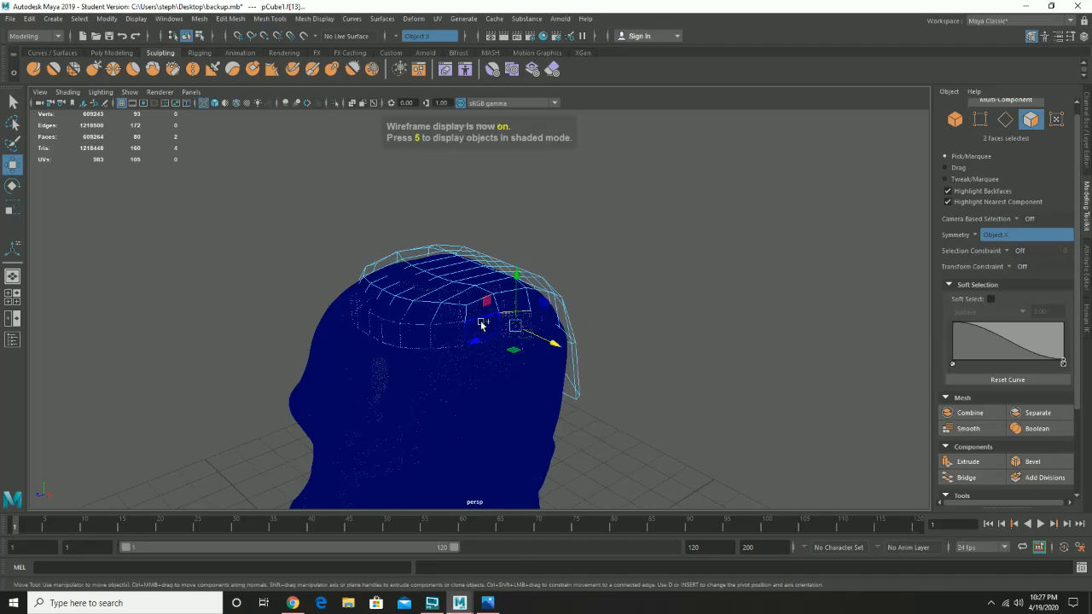
{"action": "left_click", "coordinate": [991, 299]}
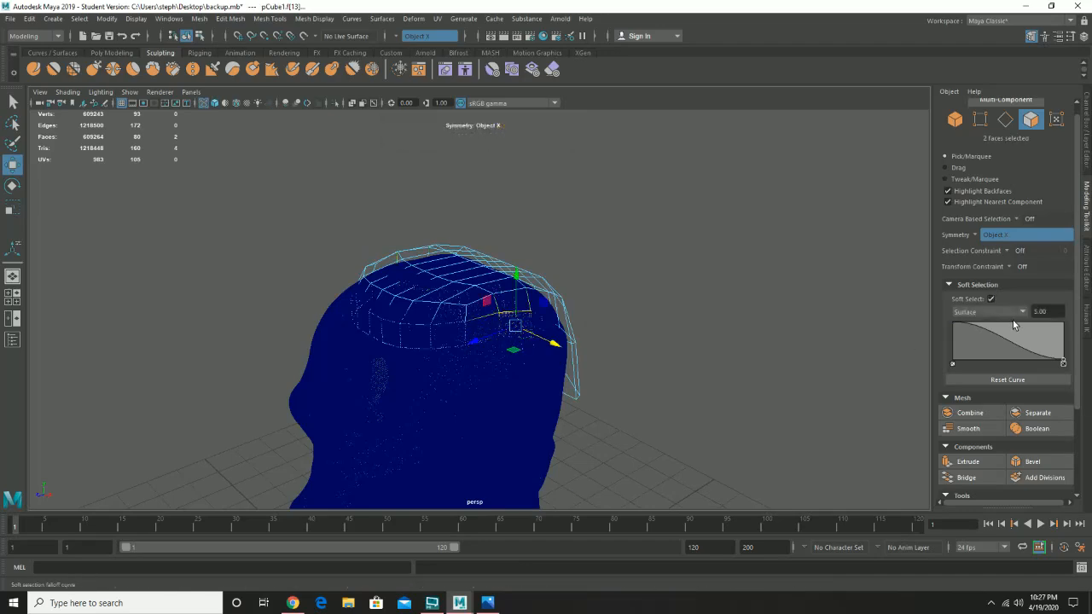
Try moving the side faces outward with the default soft-selection falloff and with a radius of 15, undoing each move
{"action": "left_click_drag", "start_coordinate": [550, 343], "coordinate": [555, 342]}
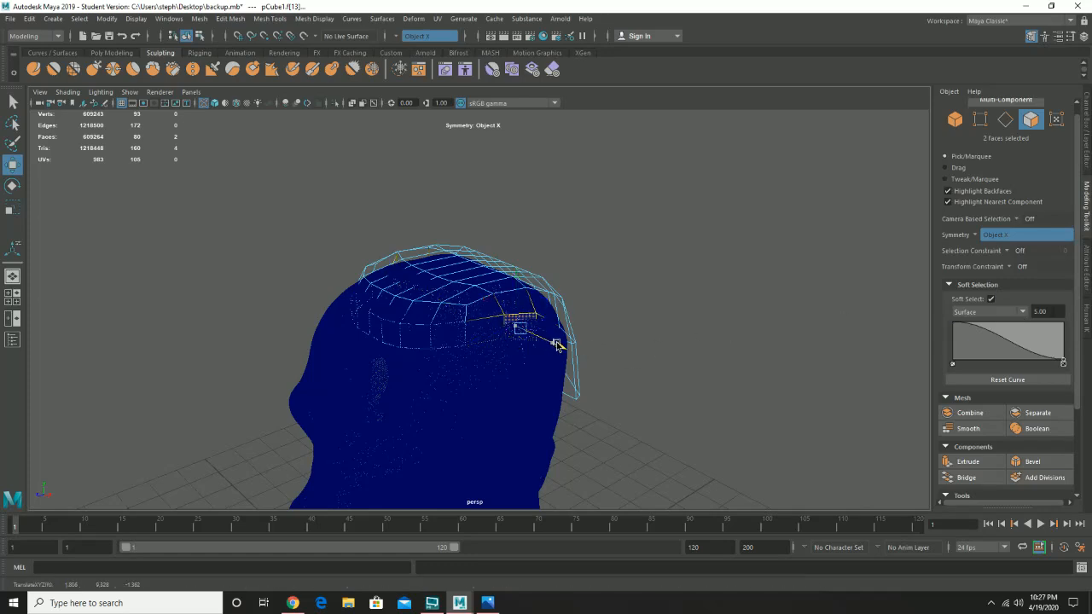
{"action": "key", "text": "ctrl+z"}
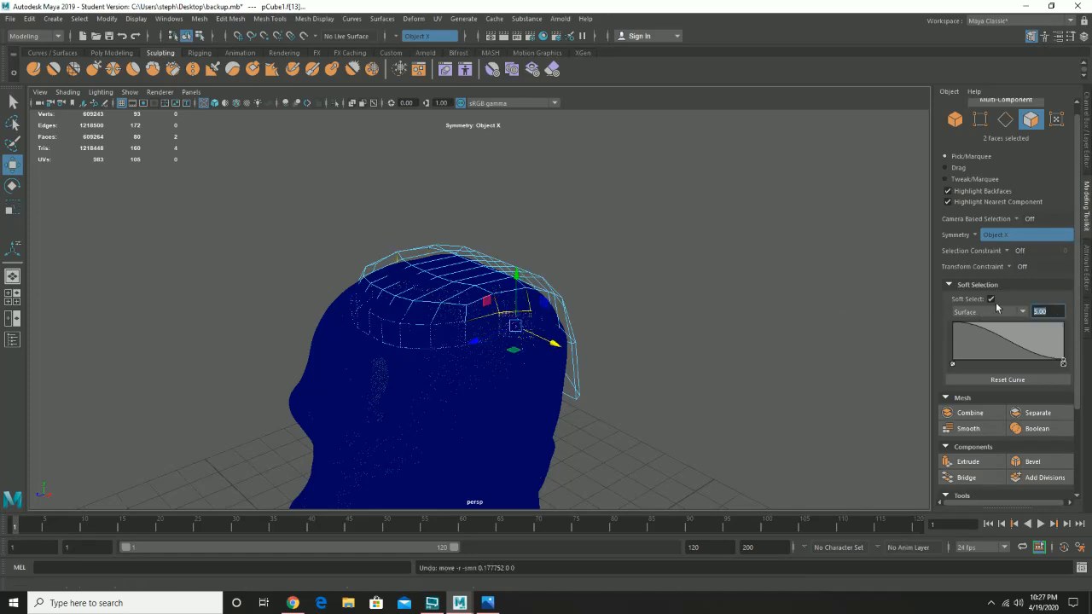
{"action": "type", "text": "15"}
{"action": "key", "text": "Return"}
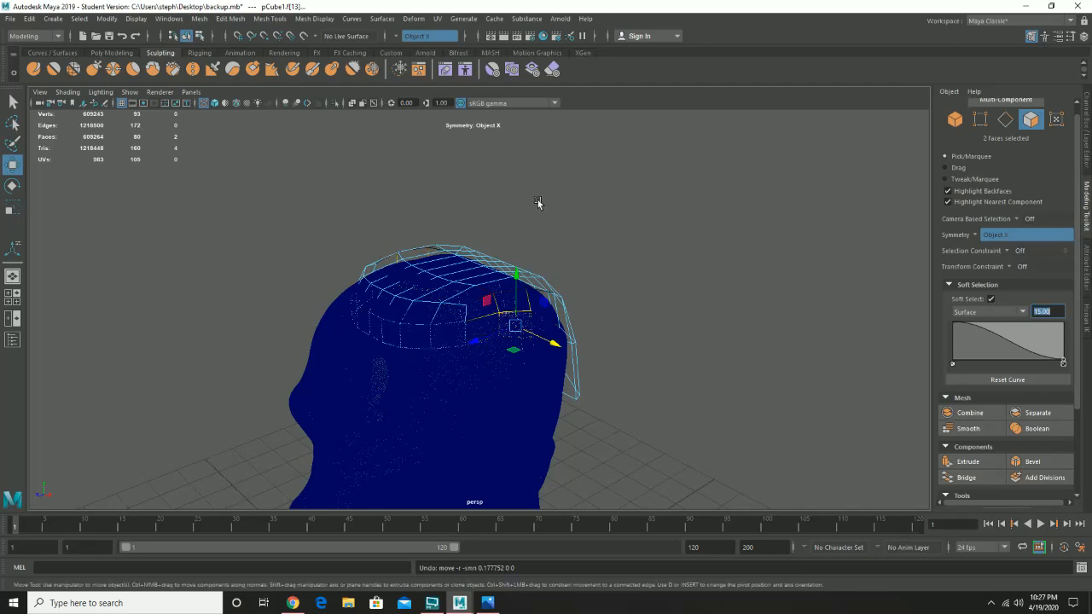
{"action": "left_click", "coordinate": [697, 301]}
{"action": "left_click", "coordinate": [516, 327]}
{"action": "left_click_drag", "start_coordinate": [533, 336], "coordinate": [558, 344]}
{"action": "key", "text": "ctrl+z"}
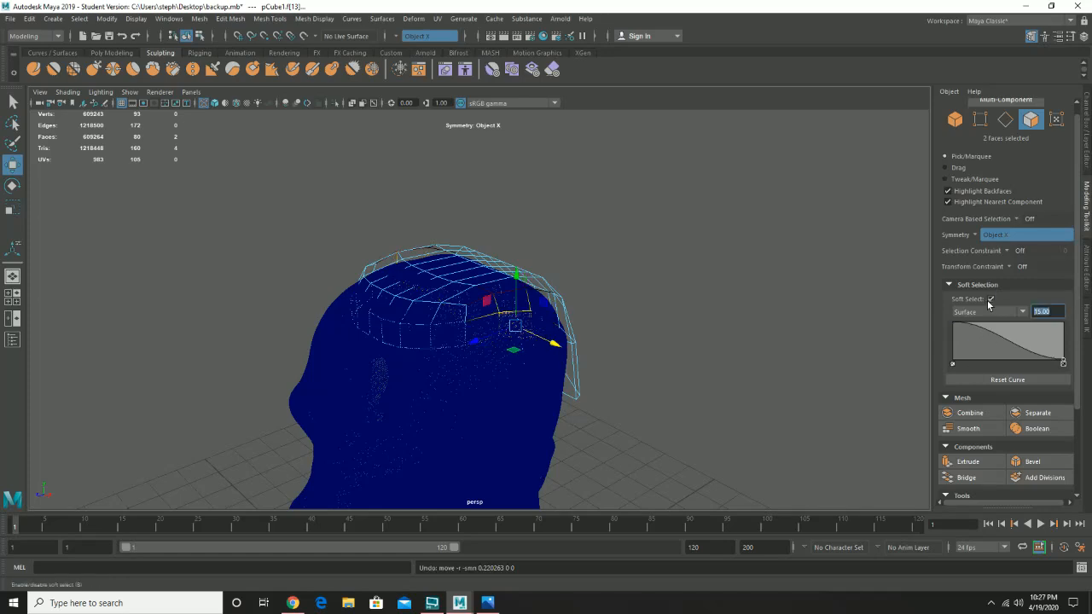
Set the soft-selection radius to 50 and move the cap's lower side faces outward from the head
{"action": "type", "text": "50"}
{"action": "key", "text": "Return"}
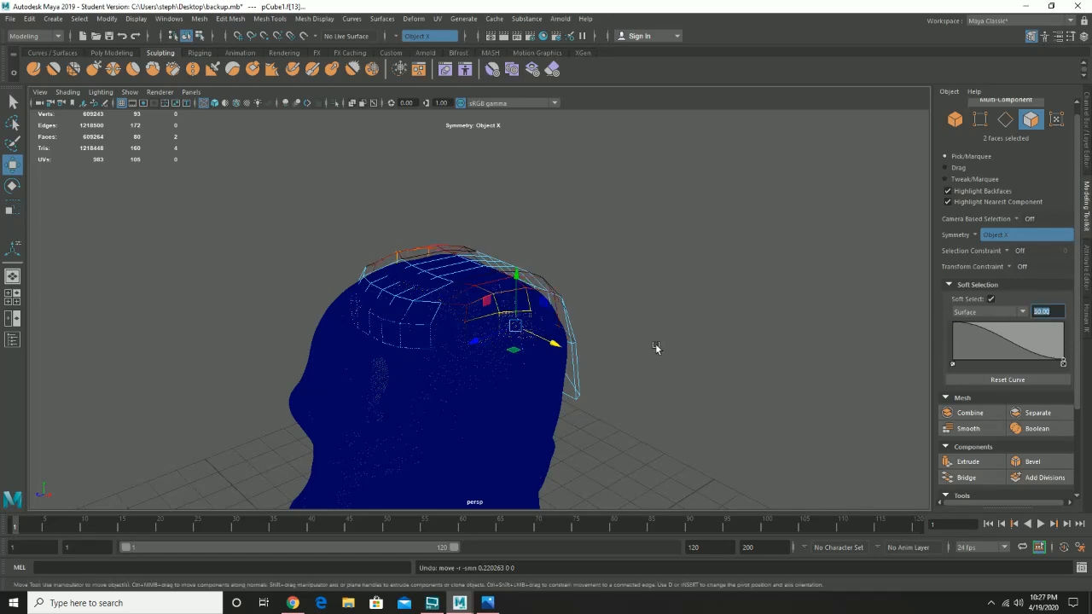
{"action": "left_click", "coordinate": [456, 336]}
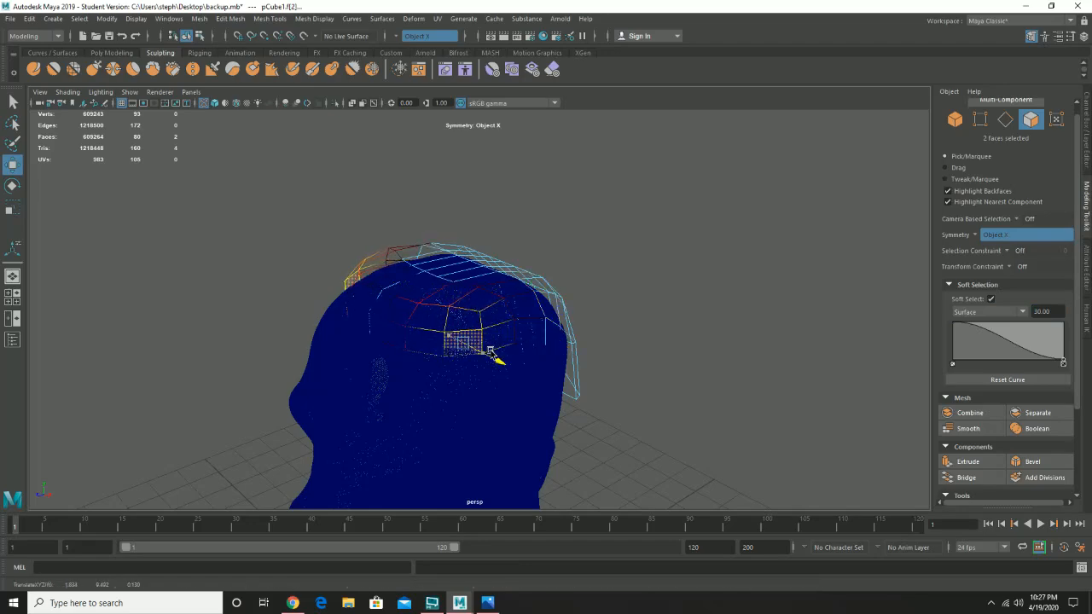
{"action": "left_click", "coordinate": [529, 342]}
{"action": "left_click", "coordinate": [529, 332]}
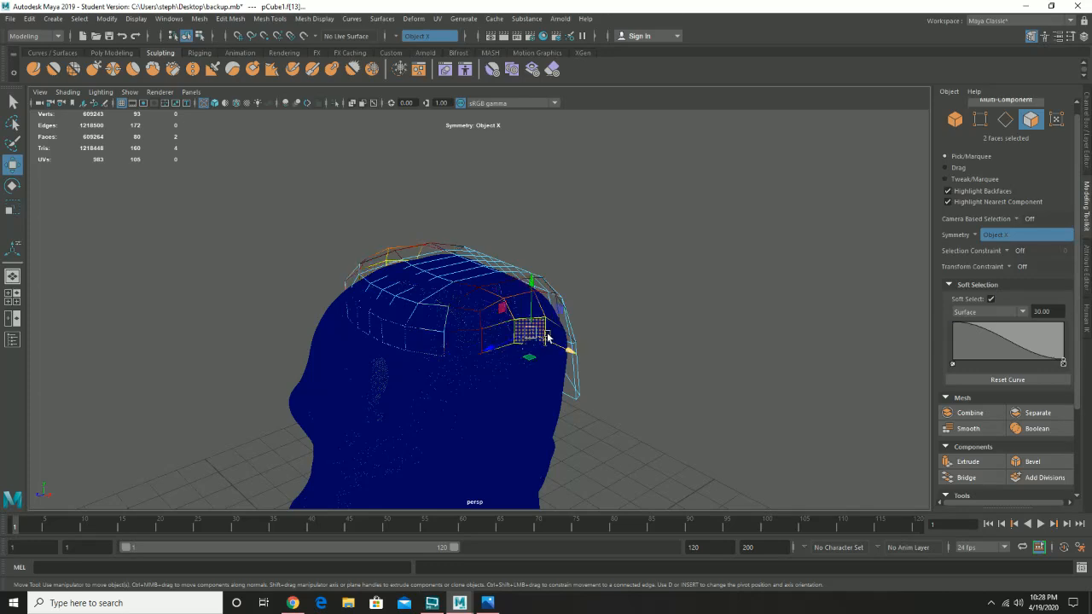
{"action": "mouse_move", "coordinate": [547, 338]}
{"action": "left_mouse_down"}
{"action": "mouse_move", "coordinate": [592, 361]}
{"action": "mouse_move", "coordinate": [559, 340]}
{"action": "mouse_move", "coordinate": [468, 341]}
{"action": "left_mouse_up"}
Return to shaded display and move the cap's lower rear side faces outward symmetrically
{"action": "key", "text": "5"}
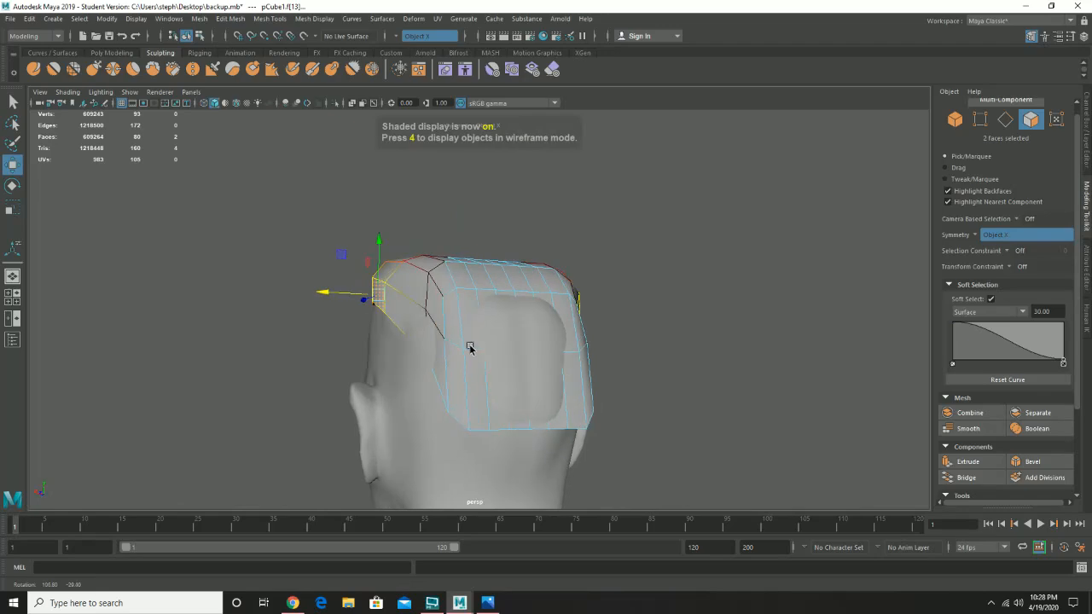
{"action": "left_click", "coordinate": [415, 361]}
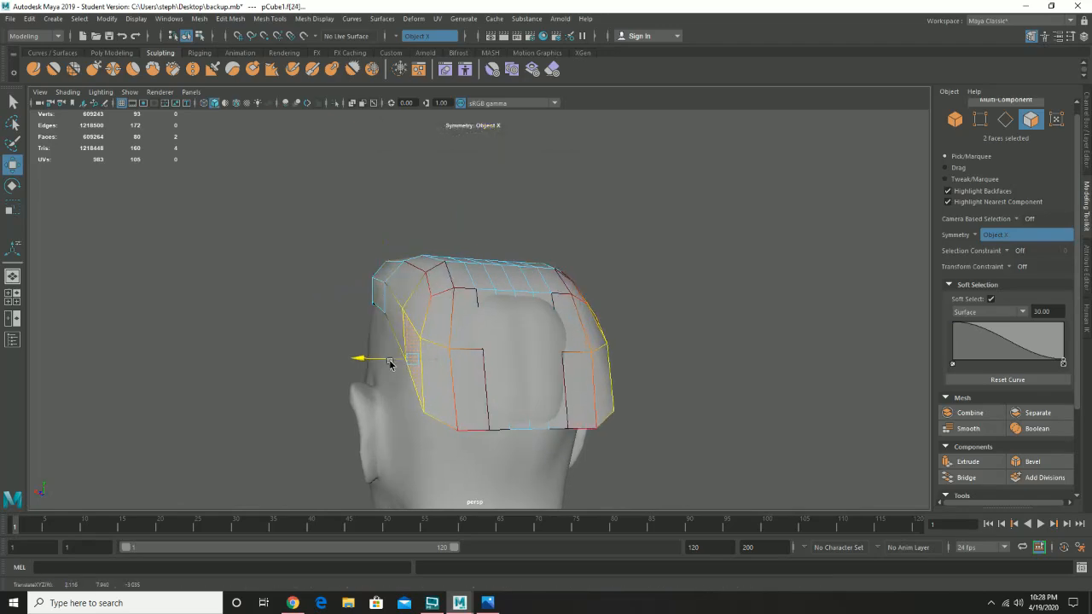
{"action": "left_click_drag", "start_coordinate": [385, 361], "coordinate": [436, 319], "text": "alt"}
Select the row of faces across the cap's front top, undo the last change, and adjust the top of the cap
{"action": "left_click", "coordinate": [440, 345]}
{"action": "double_click", "coordinate": [437, 255], "text": "shift"}
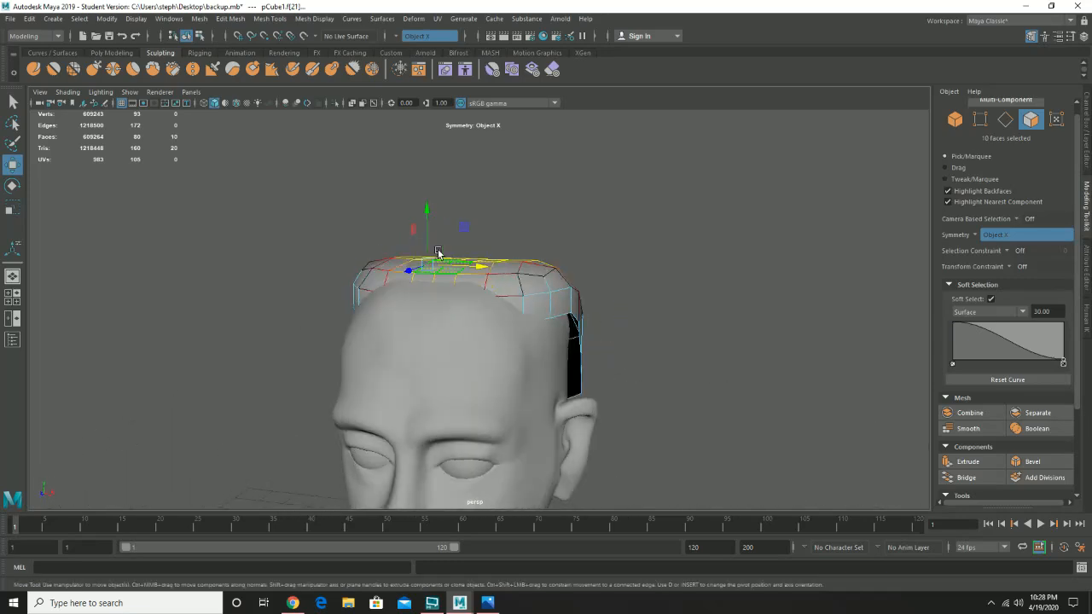
{"action": "key", "text": "ctrl+z"}
{"action": "left_click_drag", "start_coordinate": [419, 250], "coordinate": [478, 270]}
{"action": "left_click_drag", "start_coordinate": [378, 302], "coordinate": [409, 322], "text": "alt"}
Pull the cap's lower side faces down toward the ear on both sides
{"action": "left_click", "coordinate": [371, 302]}
{"action": "left_click_drag", "start_coordinate": [365, 367], "coordinate": [452, 359], "text": "alt"}
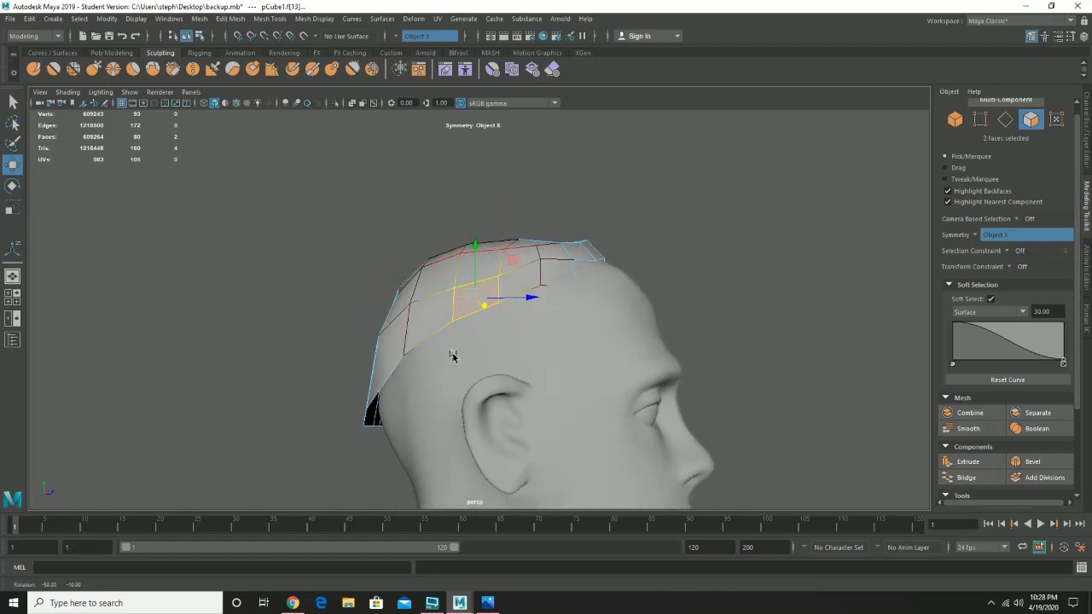
{"action": "left_click", "coordinate": [431, 333]}
{"action": "left_click_drag", "start_coordinate": [430, 305], "coordinate": [429, 350]}
Reposition the lower and upper faces at the back of the cap sideways to reshape its rear
{"action": "left_click_drag", "start_coordinate": [372, 385], "coordinate": [461, 370], "text": "alt"}
{"action": "left_click", "coordinate": [417, 367]}
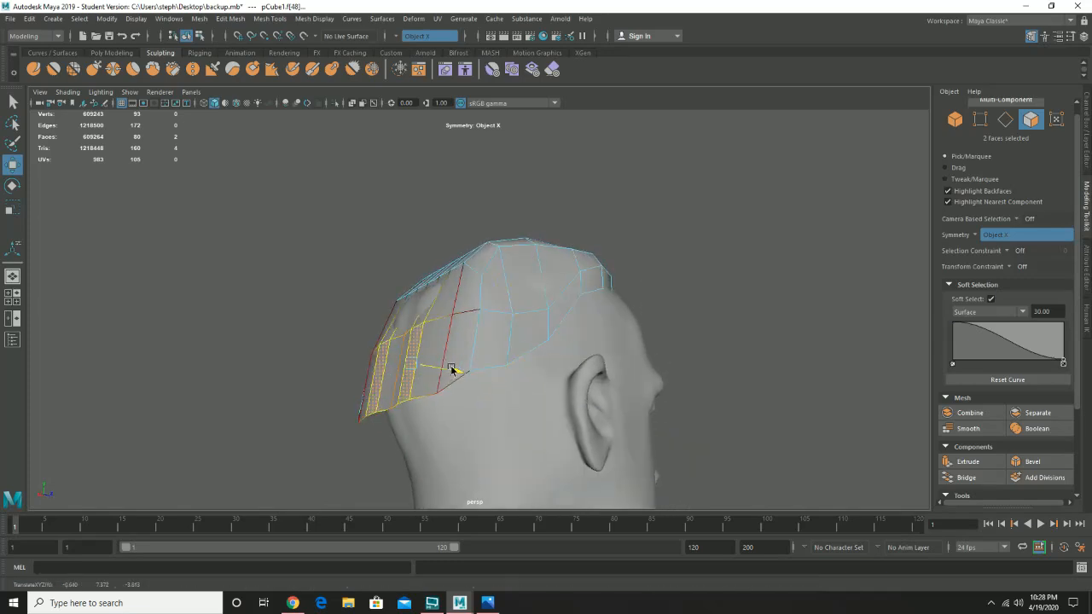
{"action": "left_click", "coordinate": [444, 314]}
{"action": "left_click_drag", "start_coordinate": [470, 311], "coordinate": [461, 310]}
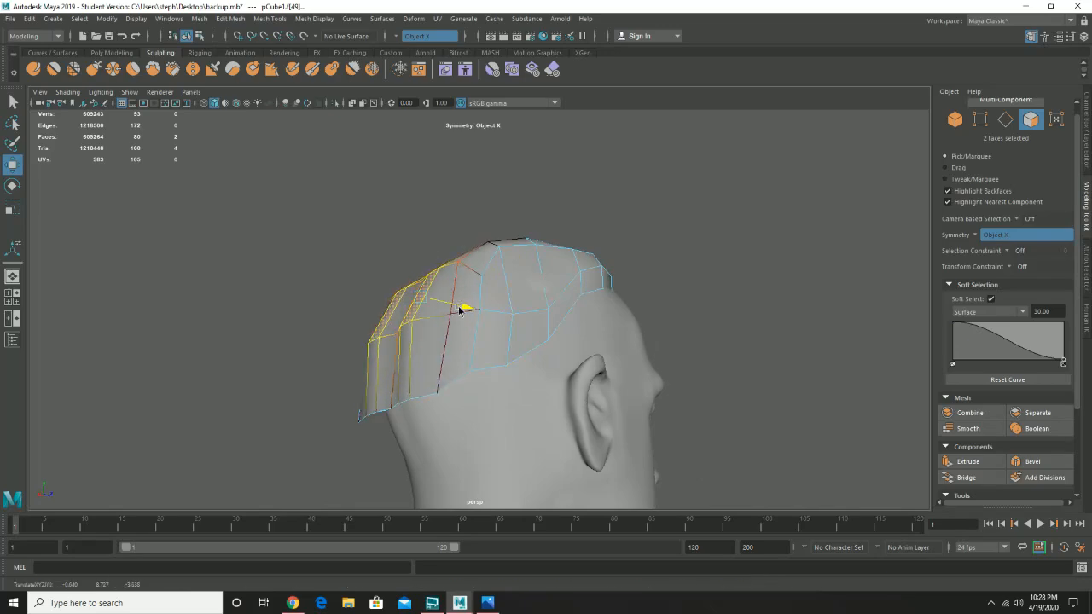
{"action": "left_click_drag", "start_coordinate": [433, 372], "coordinate": [414, 373], "text": "alt"}
Switch the cap to vertex selection and pull the border vertices above the ear and temple downward
{"action": "right_click_drag", "start_coordinate": [414, 373], "coordinate": [361, 305]}
{"action": "left_click_drag", "start_coordinate": [367, 307], "coordinate": [529, 318], "text": "alt"}
{"action": "left_click", "coordinate": [517, 300]}
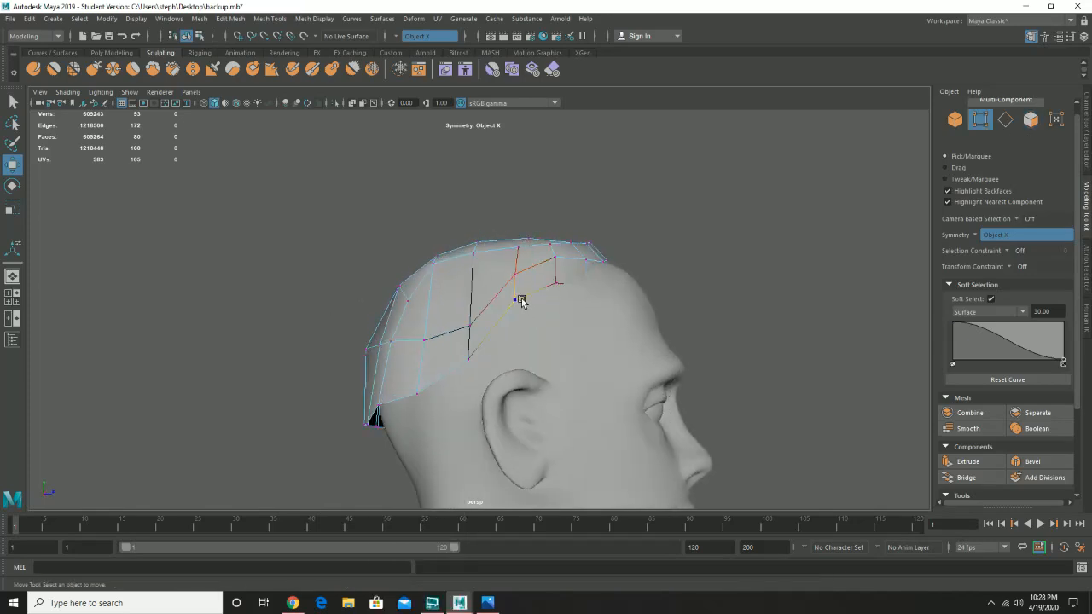
{"action": "left_click", "coordinate": [557, 284], "text": "shift"}
{"action": "left_click_drag", "start_coordinate": [535, 271], "coordinate": [580, 319]}
{"action": "left_click", "coordinate": [554, 342]}
Try moving the border vertex behind the ear, undo it, and shift the lower rear border vertices
{"action": "left_click", "coordinate": [448, 378]}
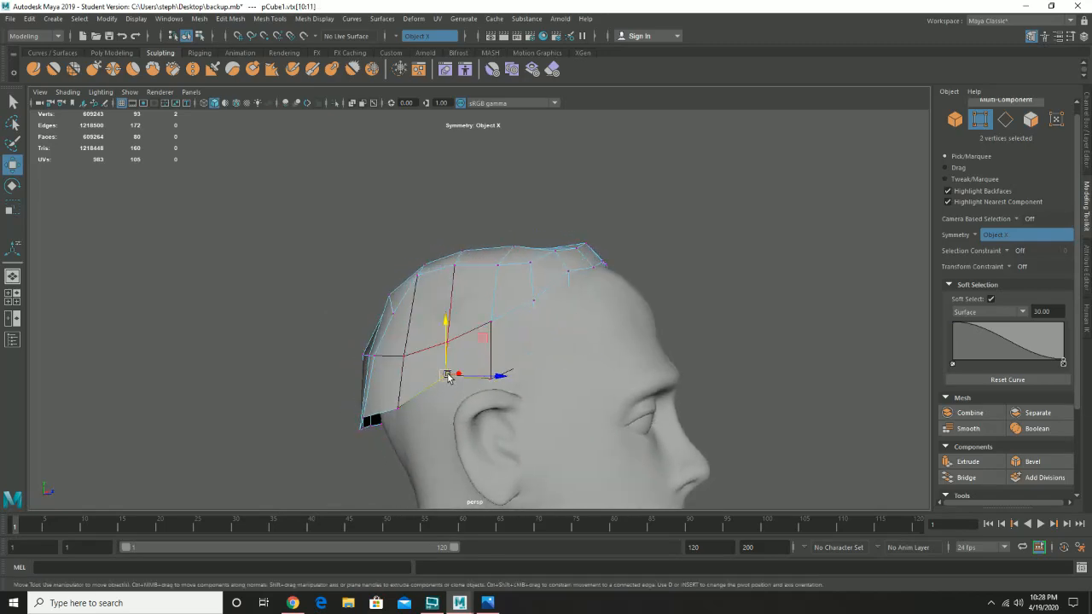
{"action": "left_click_drag", "start_coordinate": [455, 371], "coordinate": [649, 416]}
{"action": "key", "text": "ctrl+z"}
{"action": "left_click_drag", "start_coordinate": [623, 450], "coordinate": [544, 391]}
{"action": "left_click_drag", "start_coordinate": [555, 433], "coordinate": [353, 438], "text": "alt"}
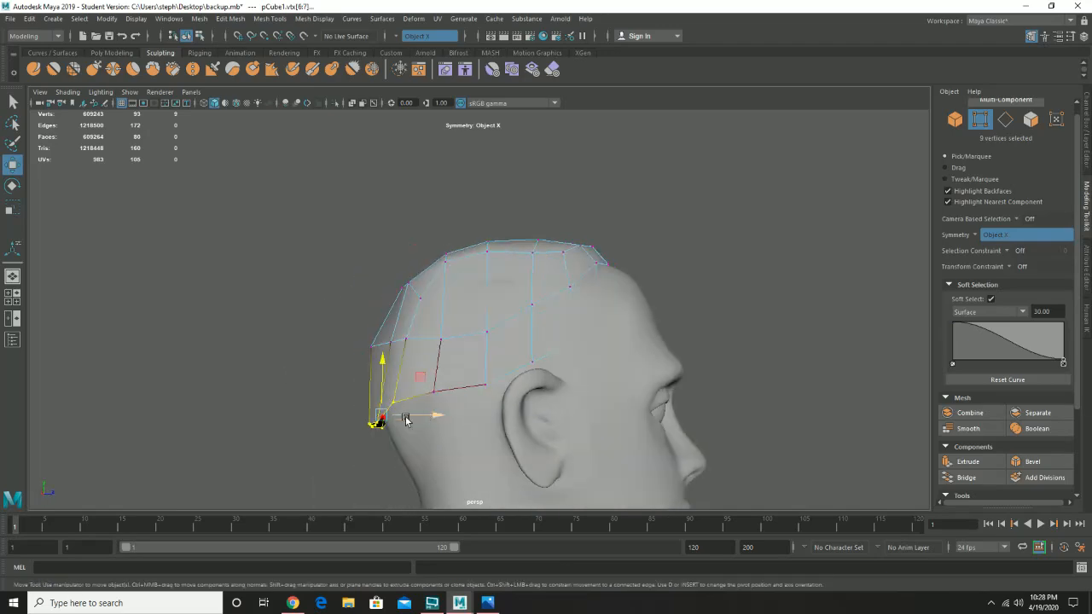
{"action": "left_click_drag", "start_coordinate": [438, 415], "coordinate": [768, 341], "text": "alt"}
{"action": "left_click_drag", "start_coordinate": [475, 310], "coordinate": [537, 323], "text": "alt"}
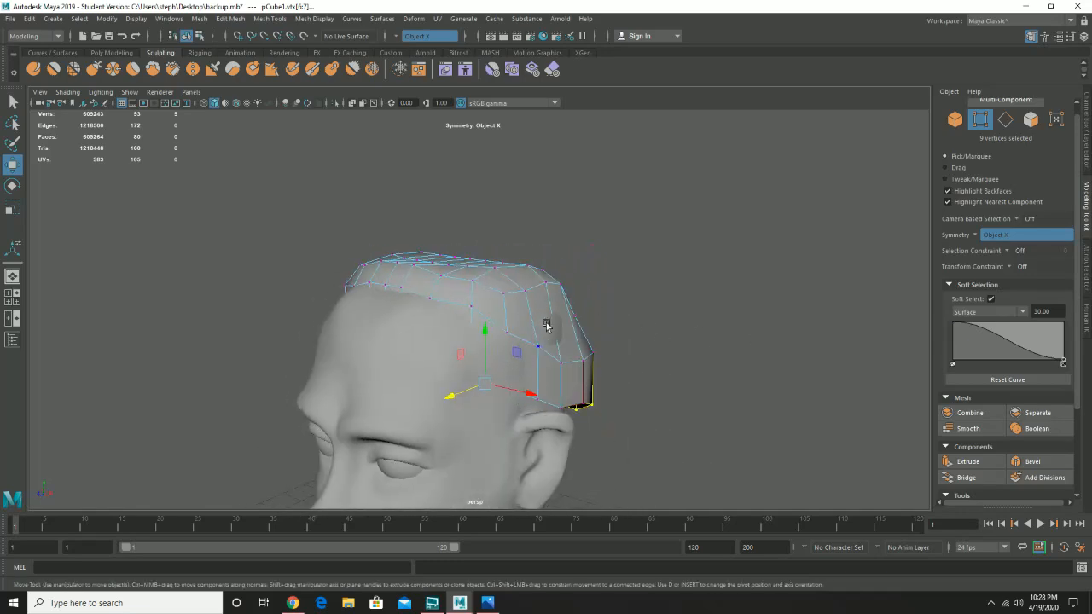
{"action": "right_click_drag", "start_coordinate": [546, 323], "coordinate": [580, 280]}
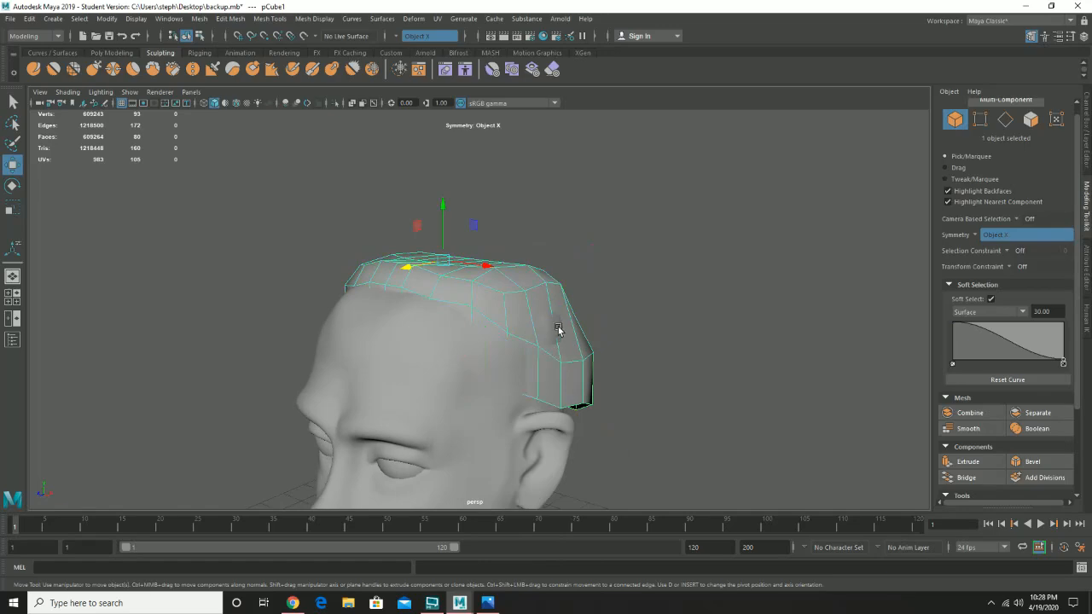
{"action": "mouse_move", "coordinate": [558, 326]}
{"action": "right_mouse_down"}
{"action": "mouse_move", "coordinate": [555, 309]}
{"action": "mouse_move", "coordinate": [553, 319]}
{"action": "right_mouse_up"}
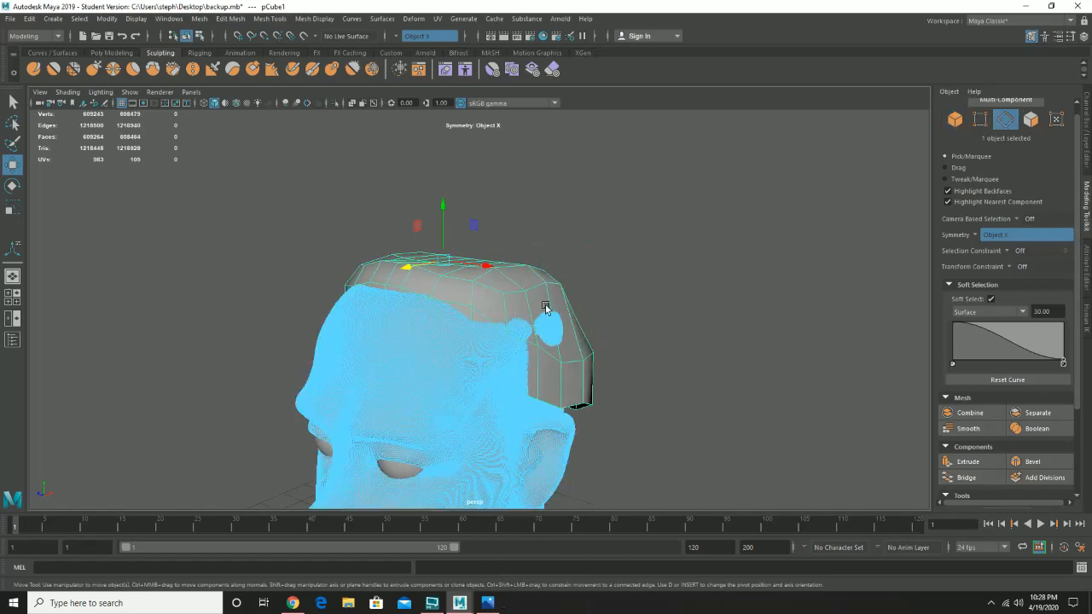
{"action": "left_click", "coordinate": [552, 297]}
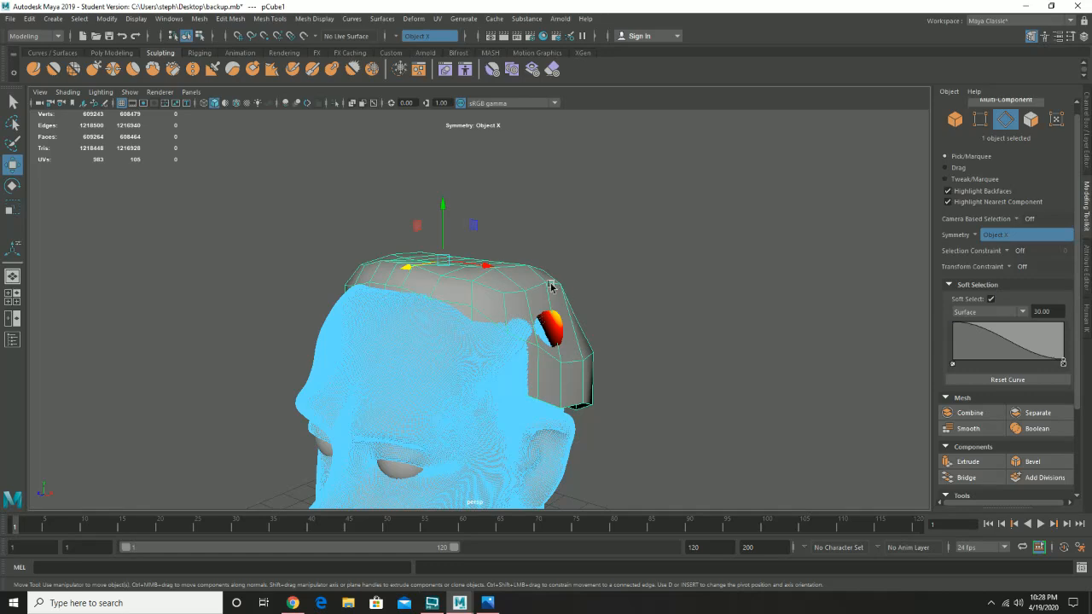
{"action": "left_click", "coordinate": [553, 289]}
{"action": "key", "text": "ctrl+z"}
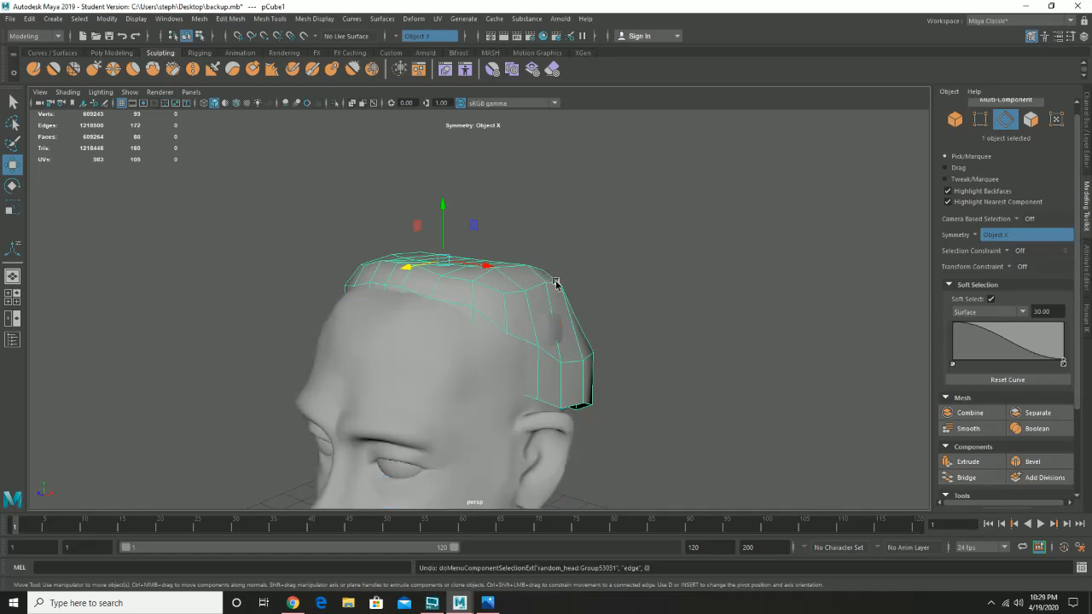
Switch the cap to edge selection and move the long vertical edge at its rear side outward
{"action": "right_click_drag", "start_coordinate": [555, 284], "coordinate": [550, 249]}
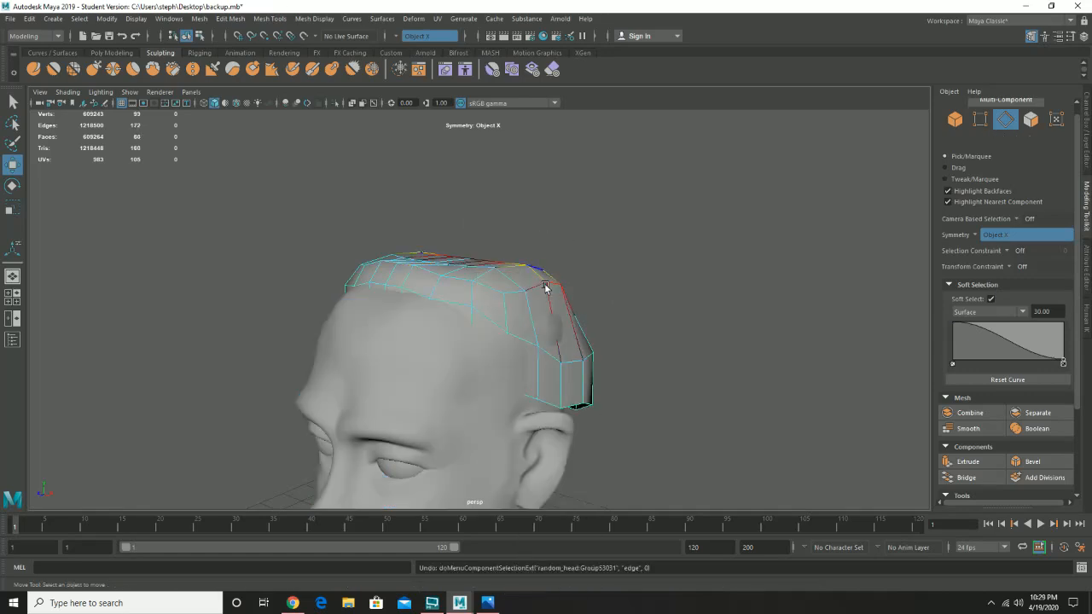
{"action": "left_click", "coordinate": [547, 302]}
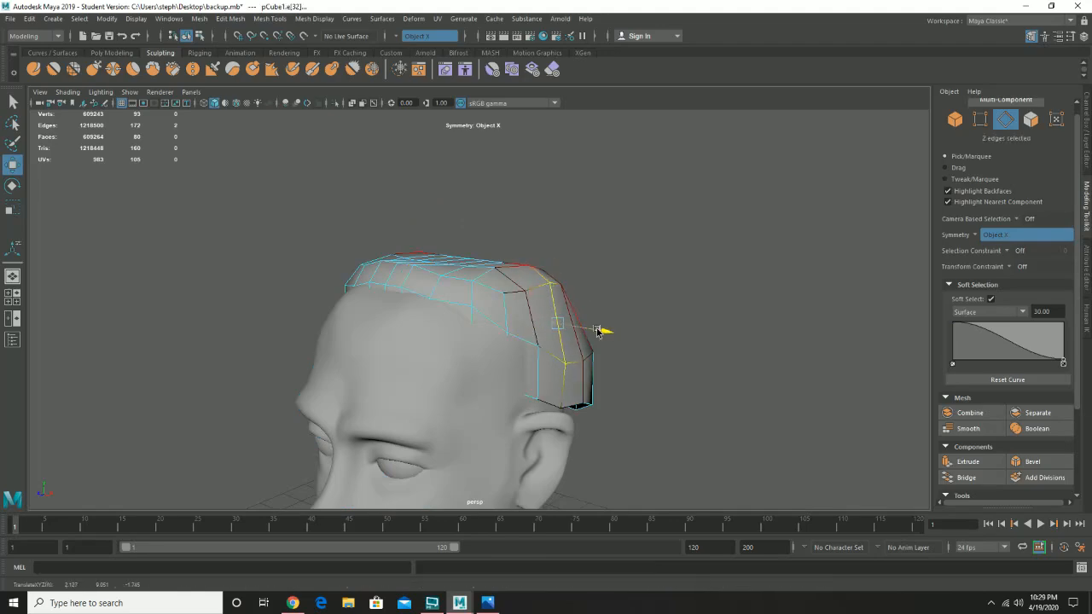
{"action": "left_click_drag", "start_coordinate": [573, 327], "coordinate": [503, 309], "text": "alt"}
Return the hair cap to object selection and apply Smooth with 1 division
{"action": "right_click_drag", "start_coordinate": [489, 275], "coordinate": [543, 254]}
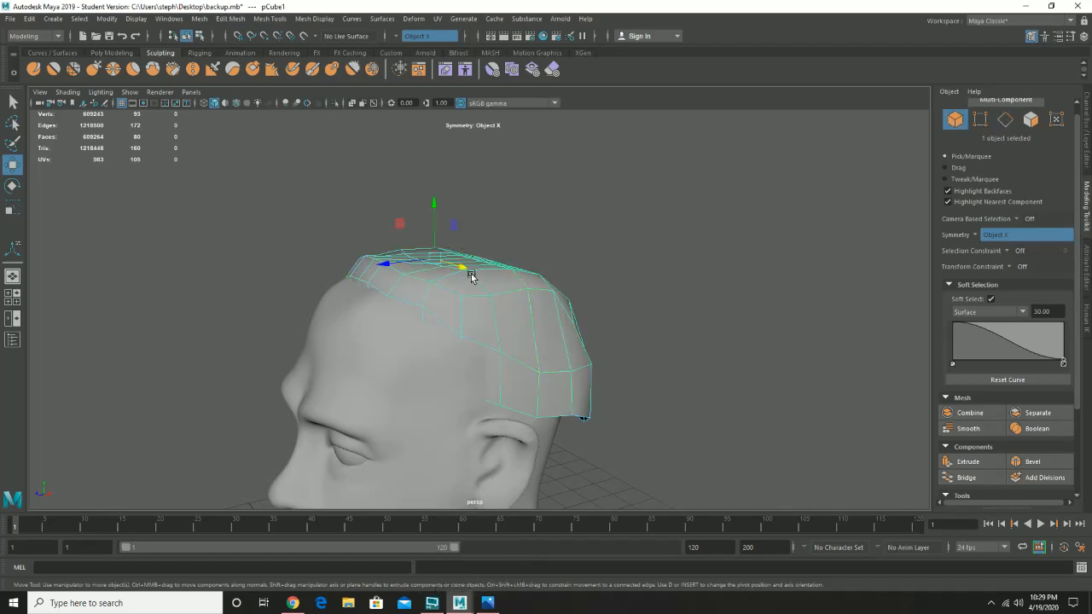
{"action": "left_click", "coordinate": [973, 429]}
{"action": "left_click_drag", "start_coordinate": [400, 371], "coordinate": [596, 343], "text": "alt"}
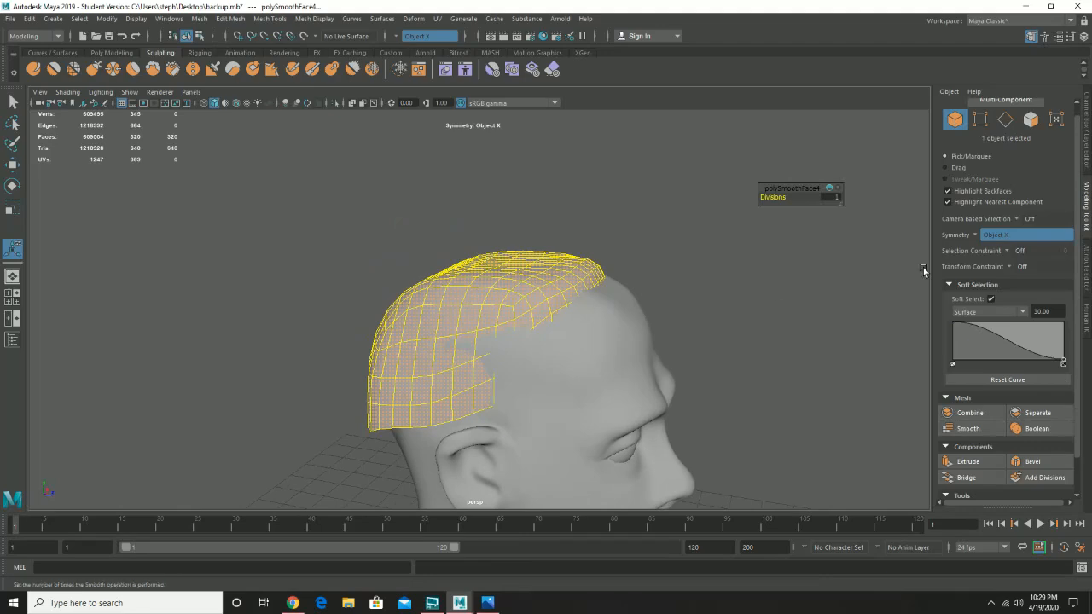
{"action": "left_click_drag", "start_coordinate": [691, 272], "coordinate": [517, 285], "text": "alt"}
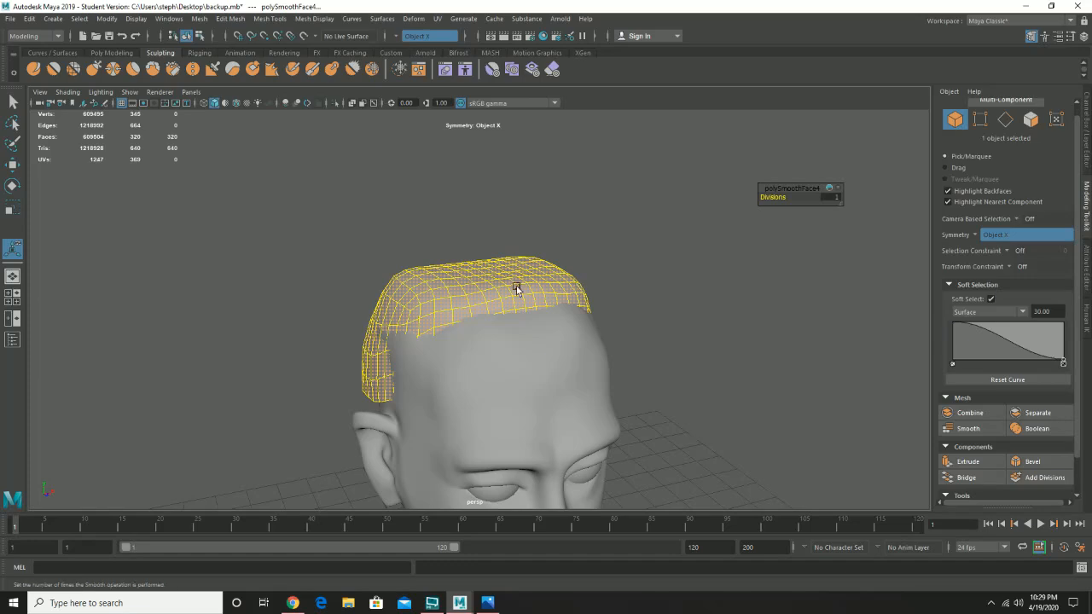
Select the smoothed hair cap as an object and delete it from the head
{"action": "right_click_drag", "start_coordinate": [517, 285], "coordinate": [527, 264]}
{"action": "left_click", "coordinate": [516, 269]}
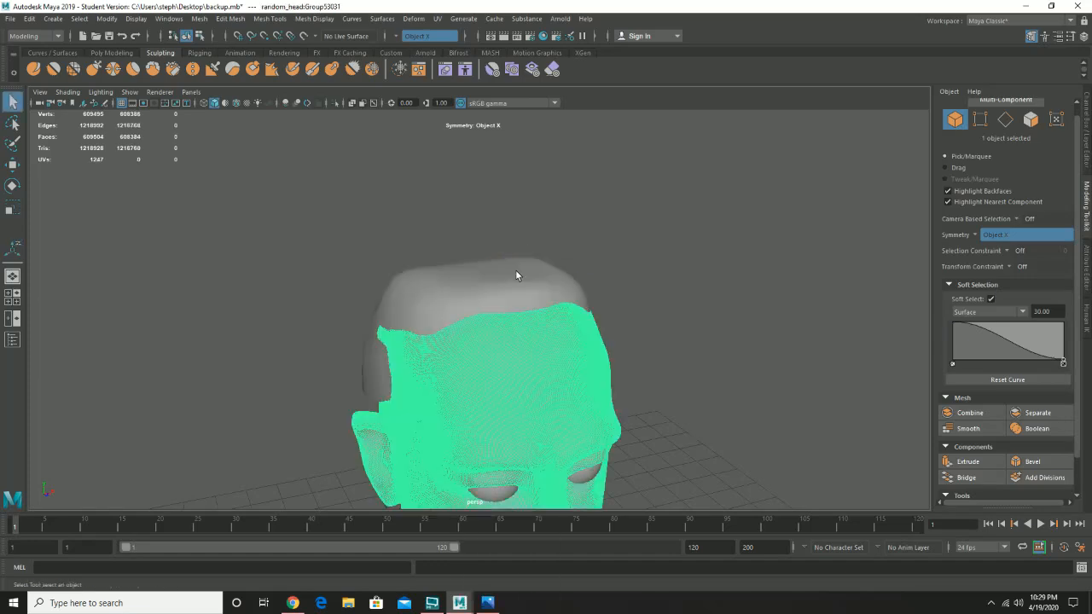
{"action": "left_click", "coordinate": [492, 249]}
{"action": "key", "text": "w"}
{"action": "left_click", "coordinate": [489, 269]}
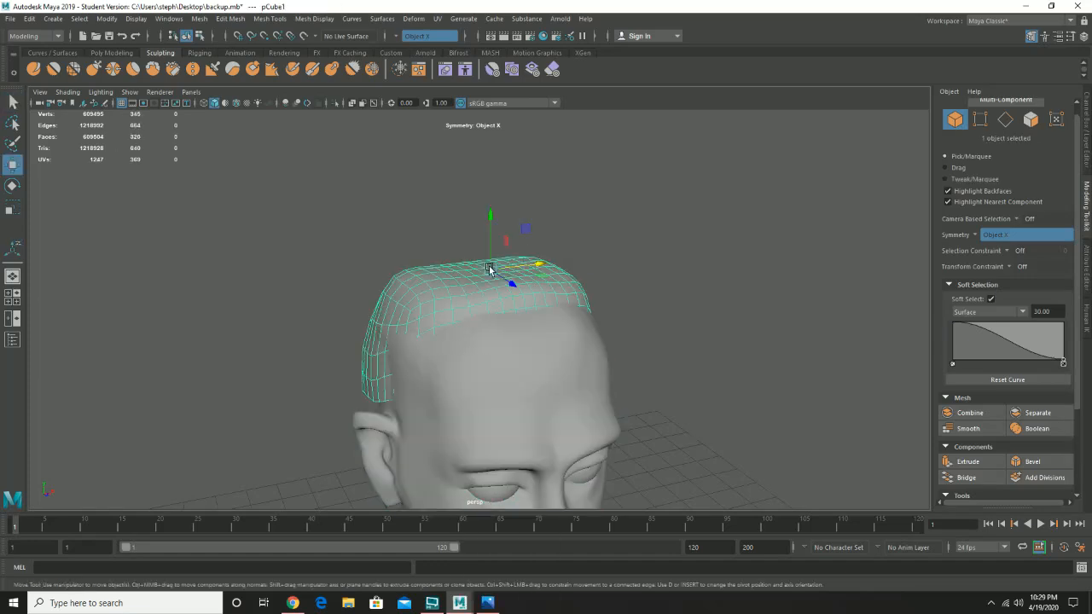
{"action": "key", "text": "Delete"}
Examine the whole bare bust from the front and from both three-quarter sides
{"action": "right_click_drag", "start_coordinate": [751, 333], "coordinate": [503, 429], "text": "alt"}
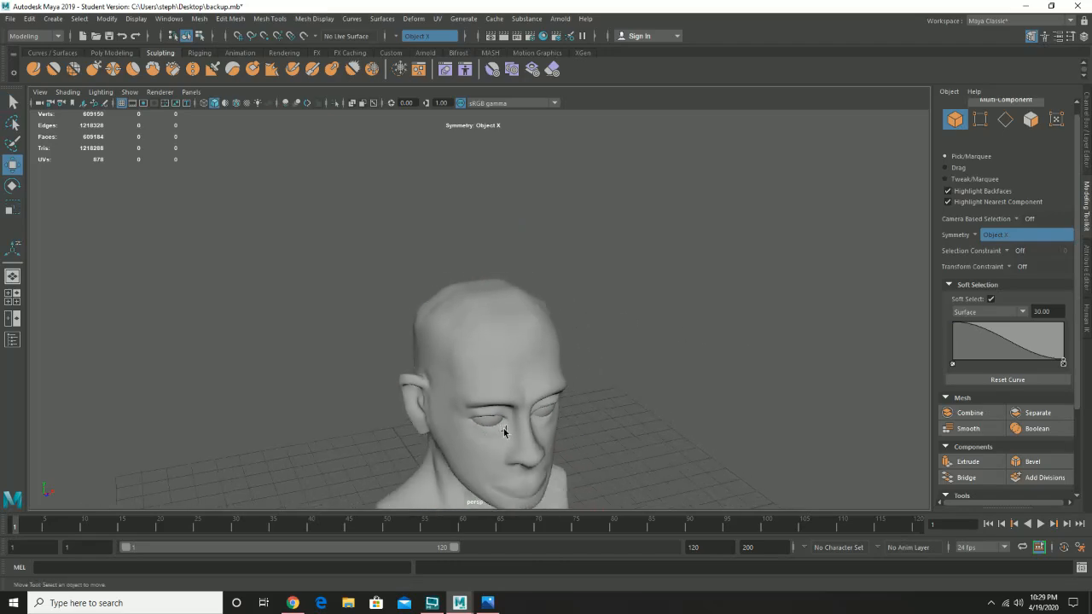
{"action": "left_click_drag", "start_coordinate": [503, 428], "coordinate": [631, 399], "text": "alt"}
{"action": "right_click_drag", "start_coordinate": [631, 399], "coordinate": [505, 421], "text": "alt"}
{"action": "middle_click_drag", "start_coordinate": [504, 420], "coordinate": [559, 266], "text": "alt"}
{"action": "left_click_drag", "start_coordinate": [560, 266], "coordinate": [557, 301], "text": "alt"}
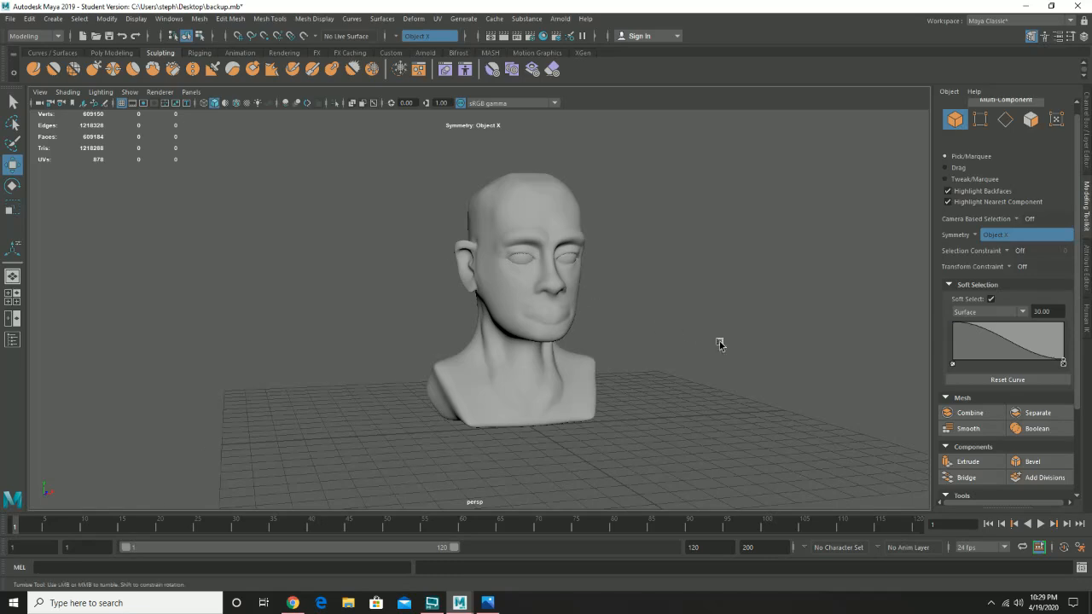
{"action": "left_click_drag", "start_coordinate": [719, 343], "coordinate": [653, 344], "text": "alt"}
{"action": "right_click_drag", "start_coordinate": [588, 343], "coordinate": [695, 376], "text": "alt"}
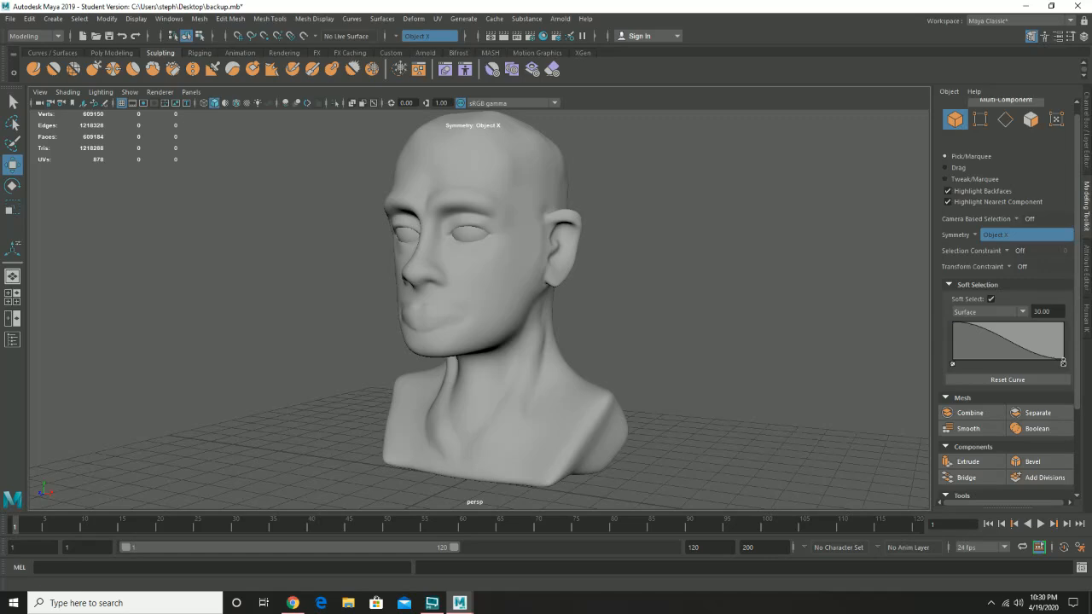
Minimize the modeling window to show the desktop
{"action": "left_click", "coordinate": [1026, 6]}
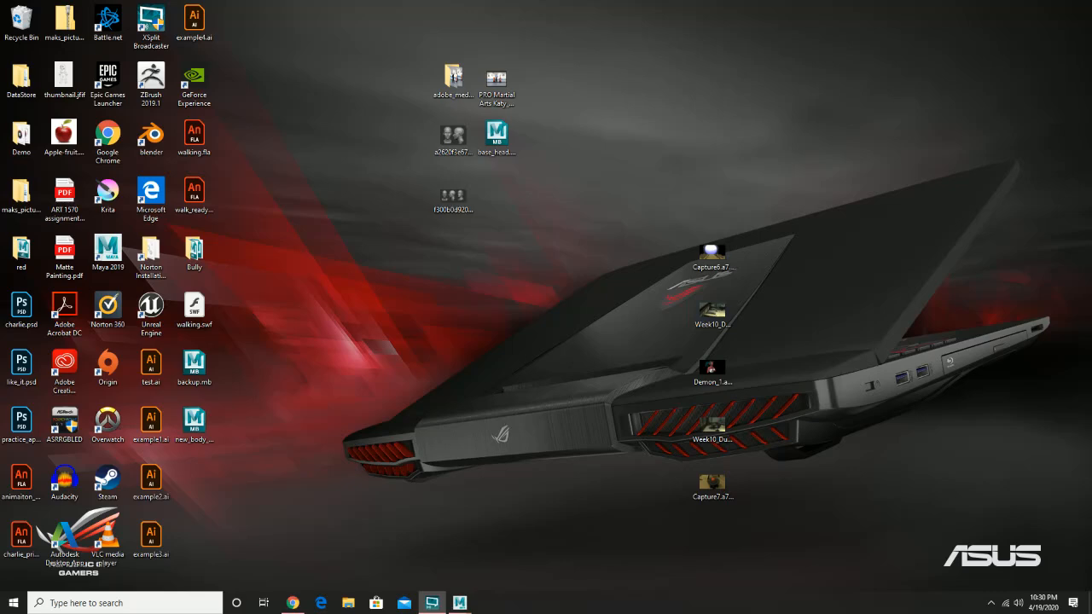
{"action": "mouse_move", "coordinate": [468, 599]}
{"action": "left_click", "coordinate": [515, 560]}
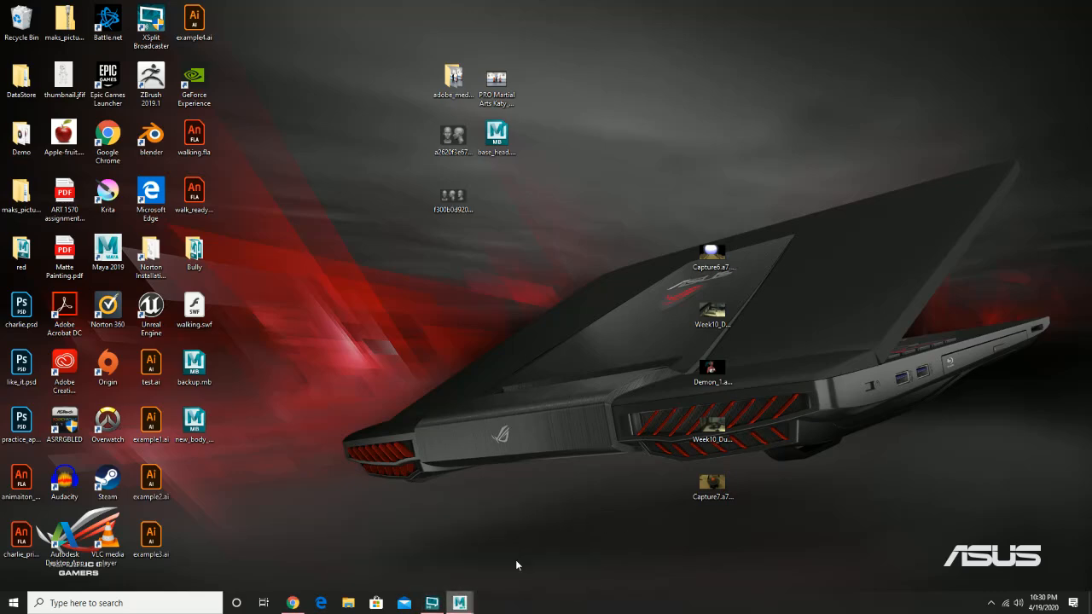